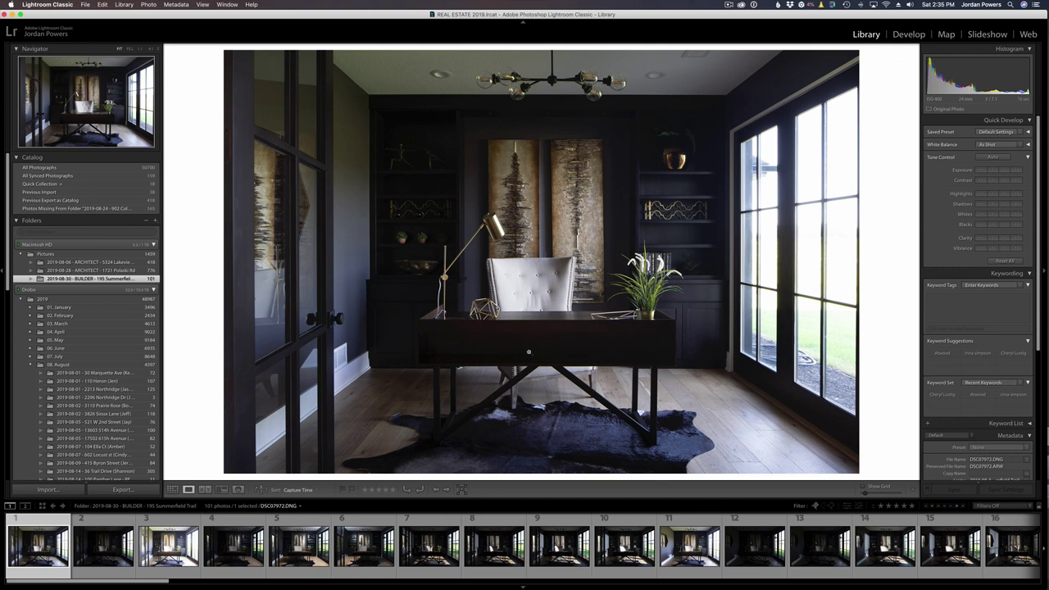
# Step: Preview the dark, bright and sunlit office brackets, stopping on the evenly lit thumbnail 20
pyautogui.click(103, 546)
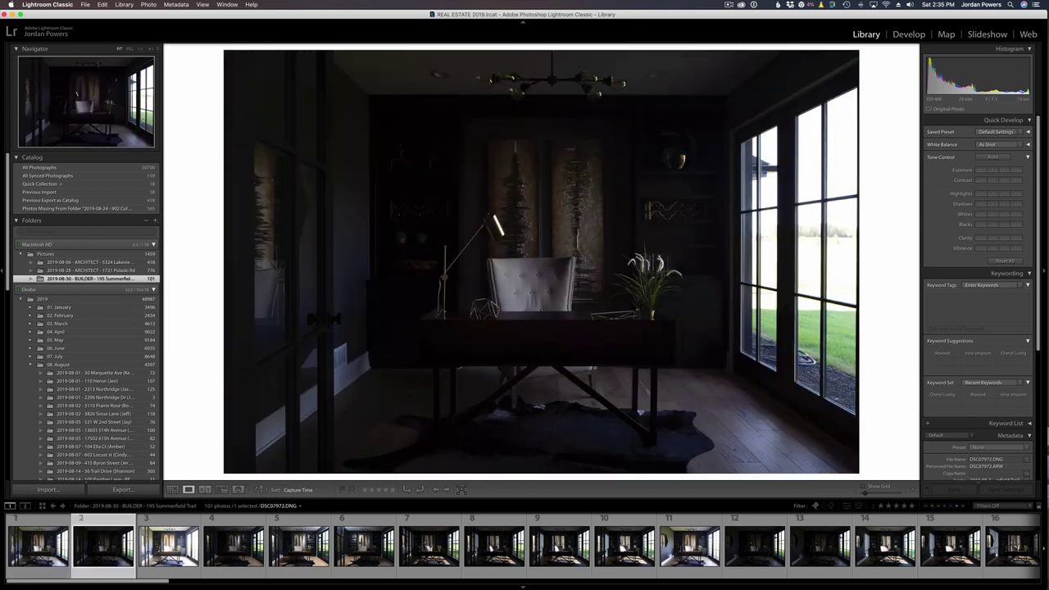
pyautogui.click(299, 546)
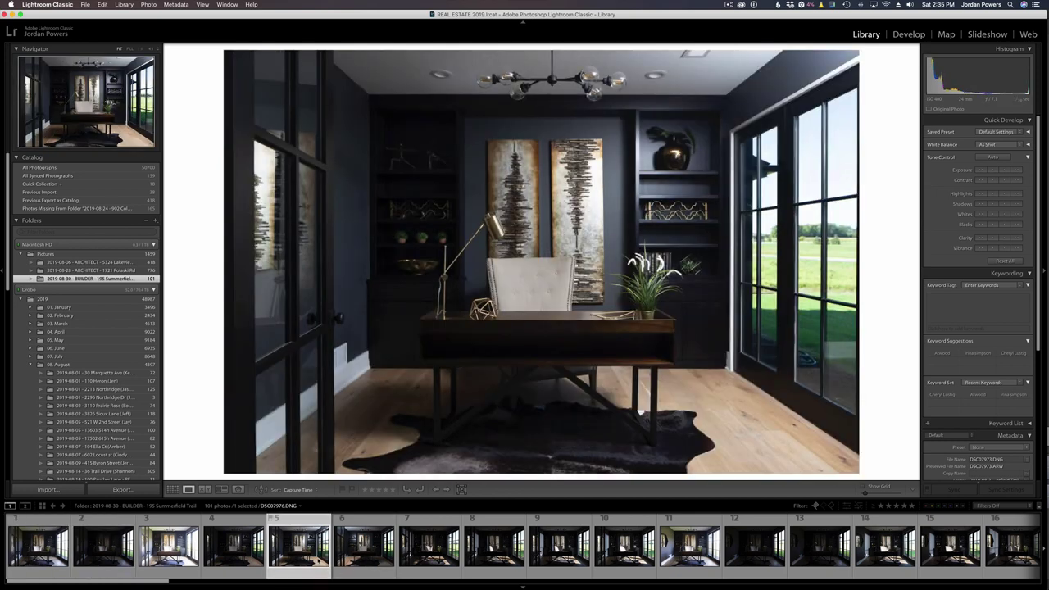
pyautogui.click(494, 546)
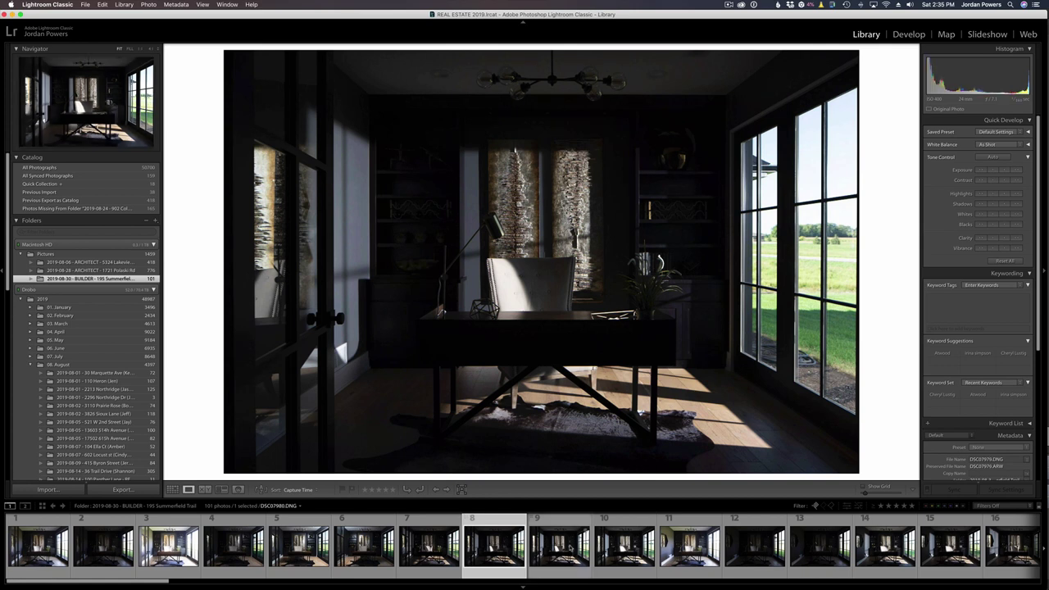
pyautogui.click(559, 547)
pyautogui.click(613, 549)
pyautogui.click(691, 547)
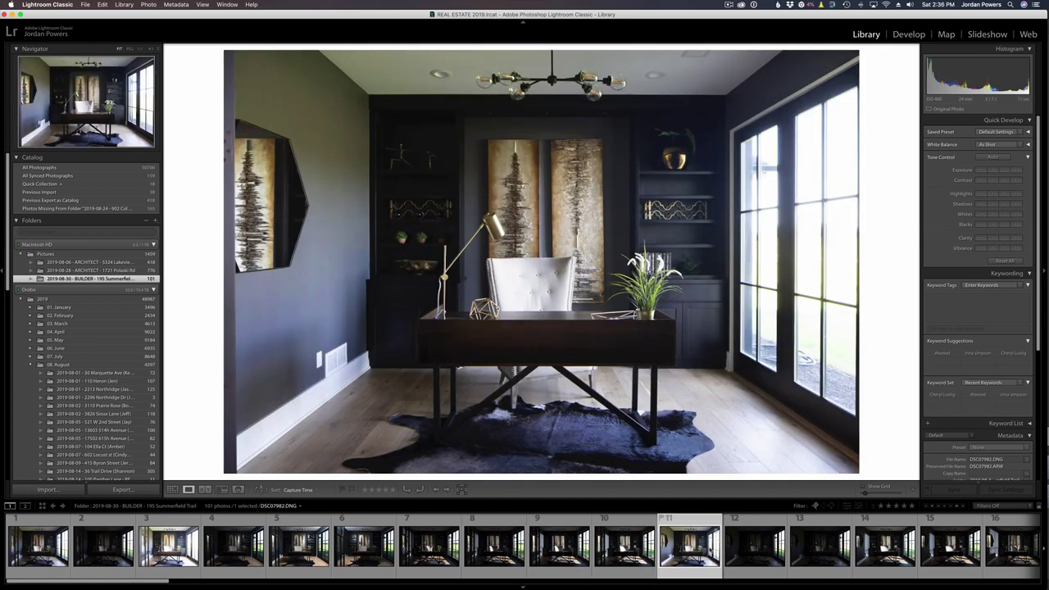
pyautogui.click(731, 549)
pyautogui.press('Right')
pyautogui.press('Right')
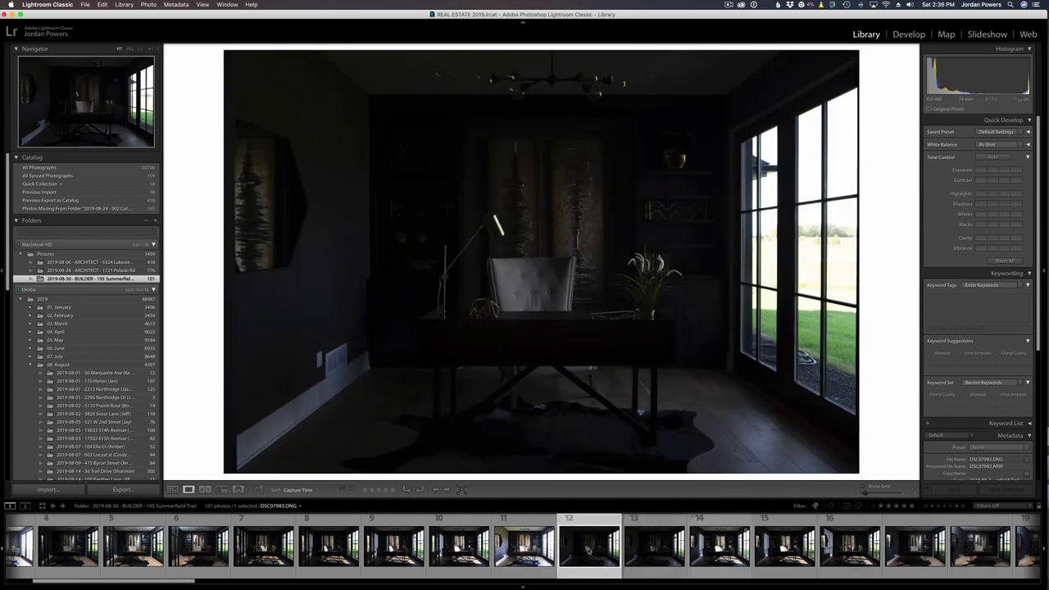
pyautogui.press('Right')
pyautogui.press('Right')
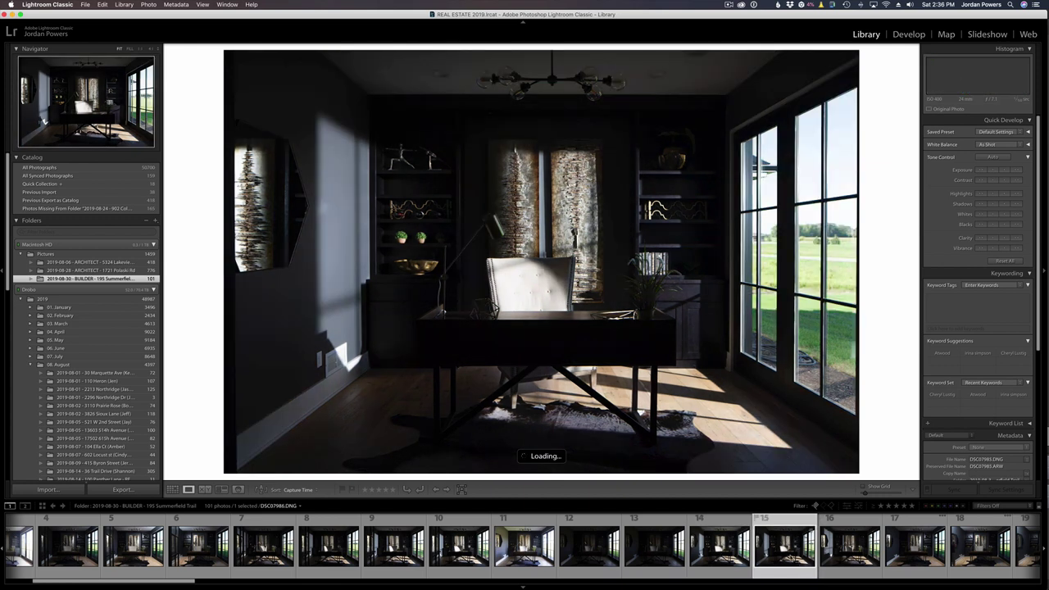
pyautogui.press('Right')
pyautogui.press('Right')
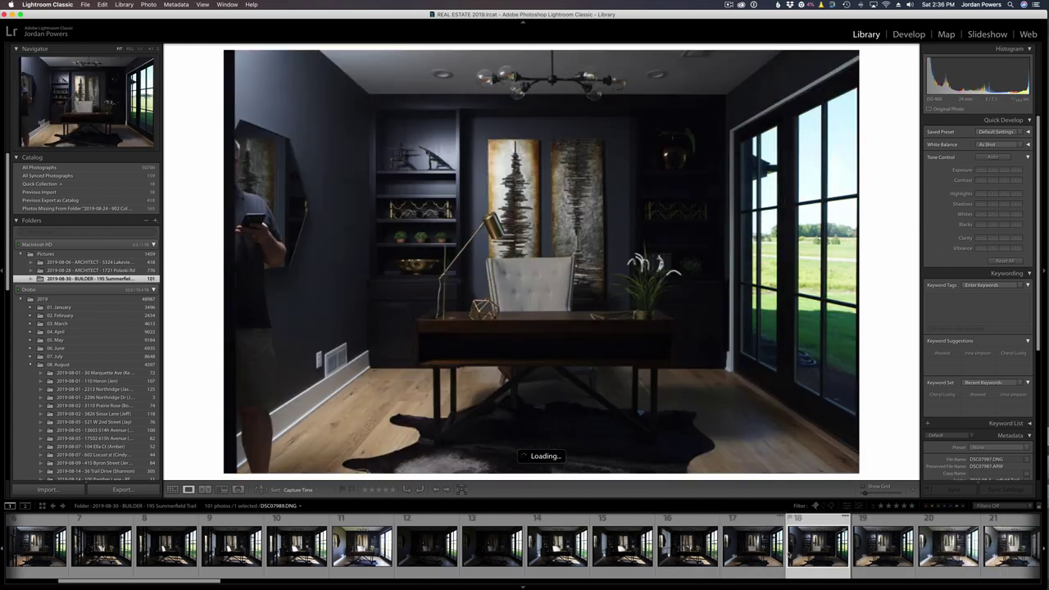
pyautogui.press('Right')
pyautogui.press('Right')
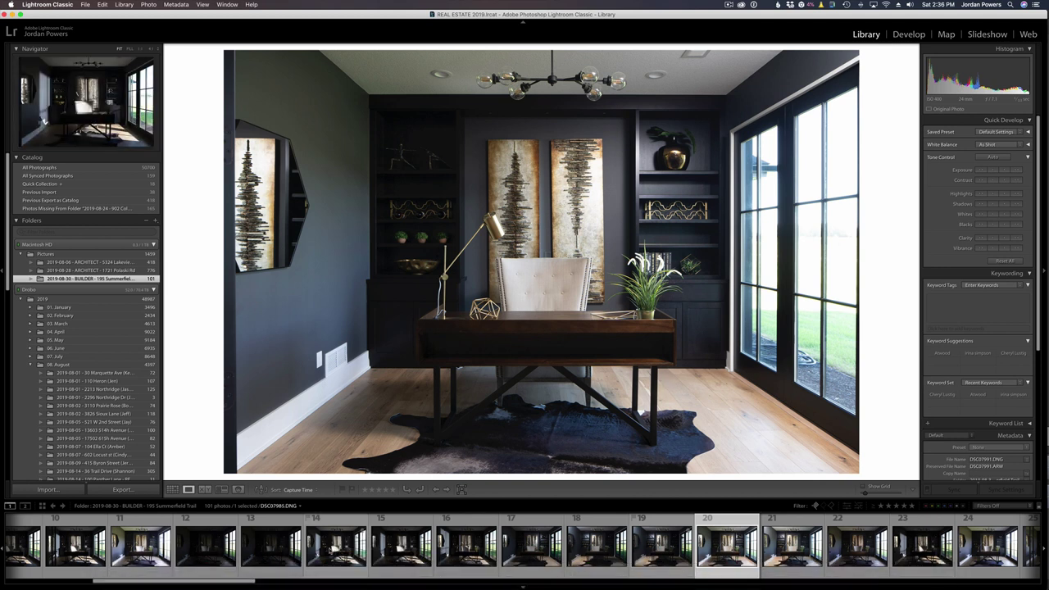
# Step: Preview the sunlit and desk-light brackets and add a second bracket to the selection
pyautogui.click(400, 545)
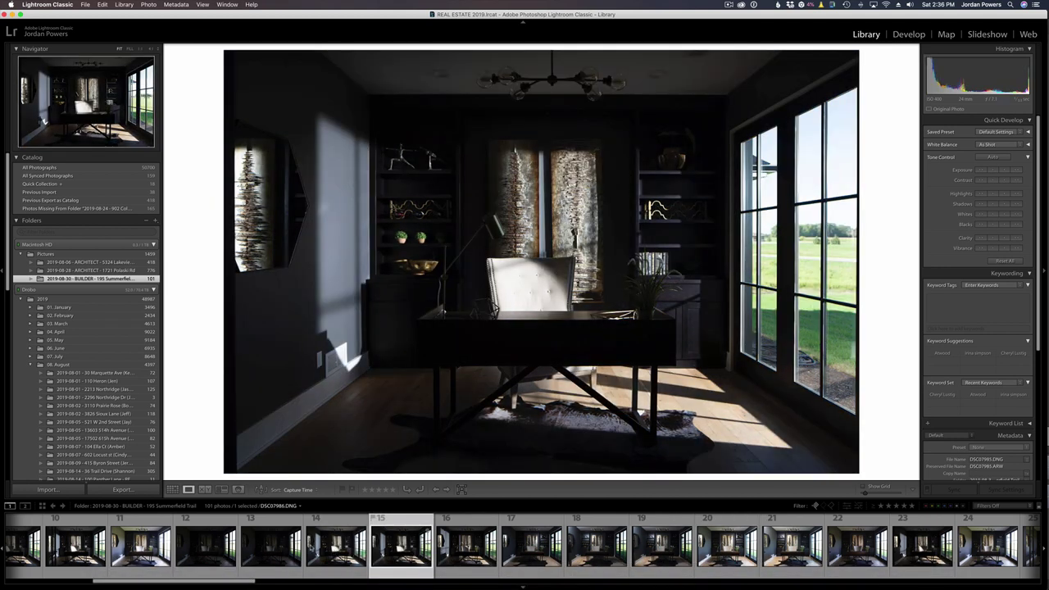
pyautogui.click(141, 544)
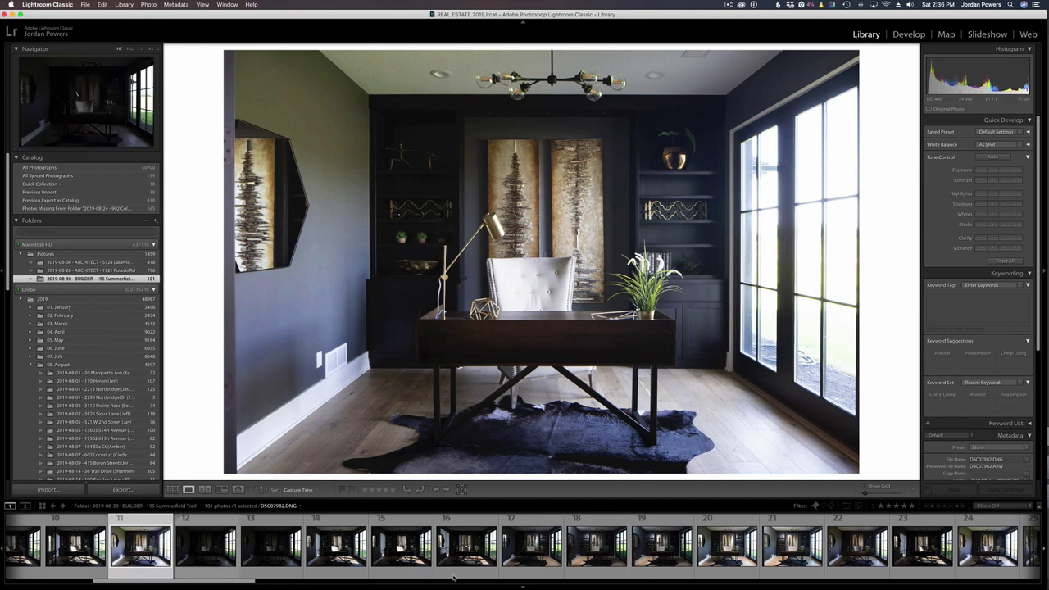
pyautogui.keyDown('super'); pyautogui.click(725, 556); pyautogui.keyUp('super')
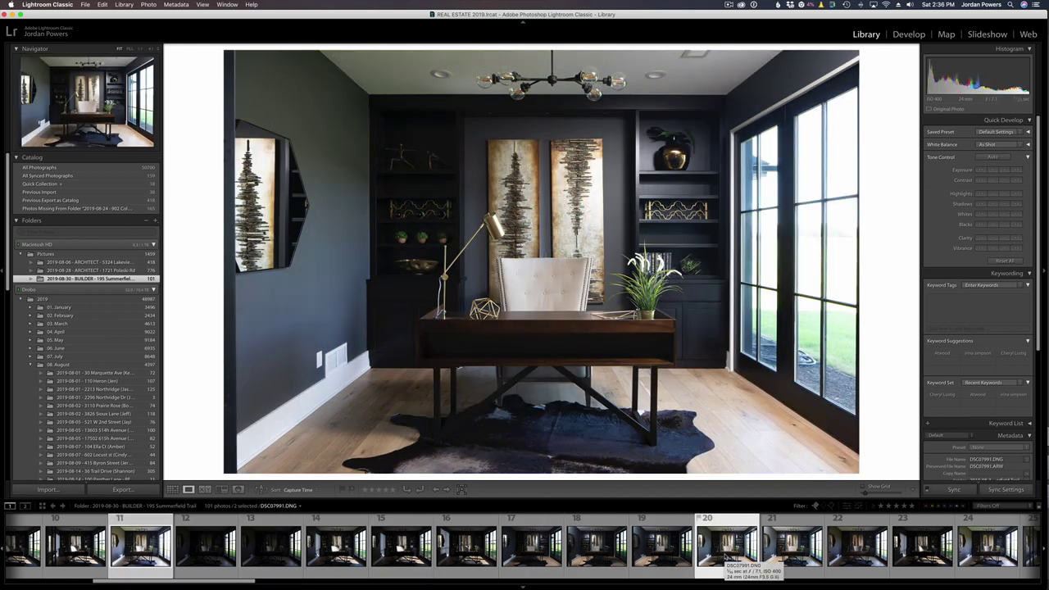
pyautogui.press('Right')
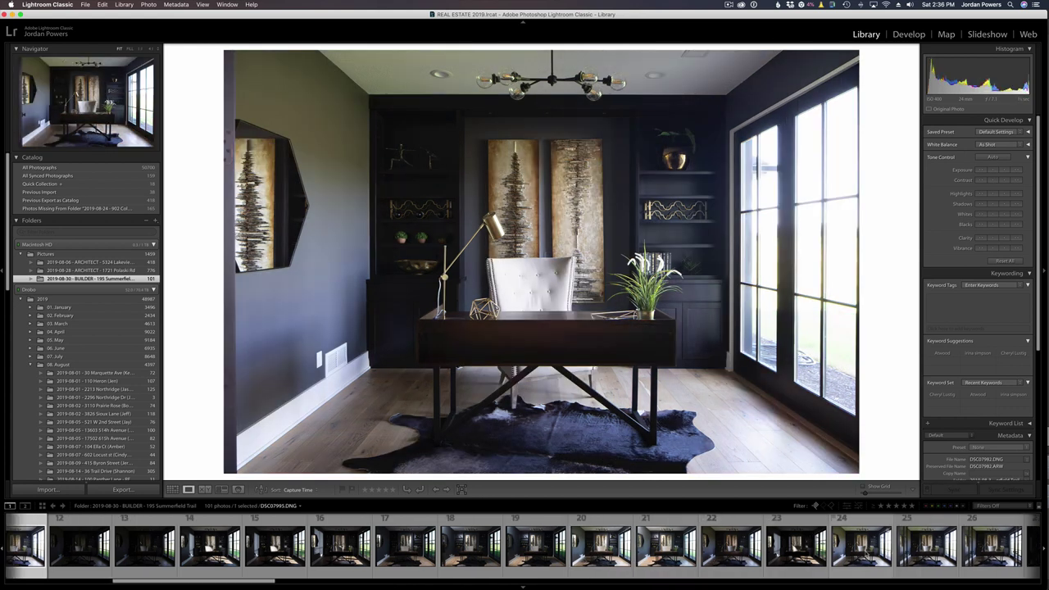
pyautogui.hotkey('shift', 'Right')
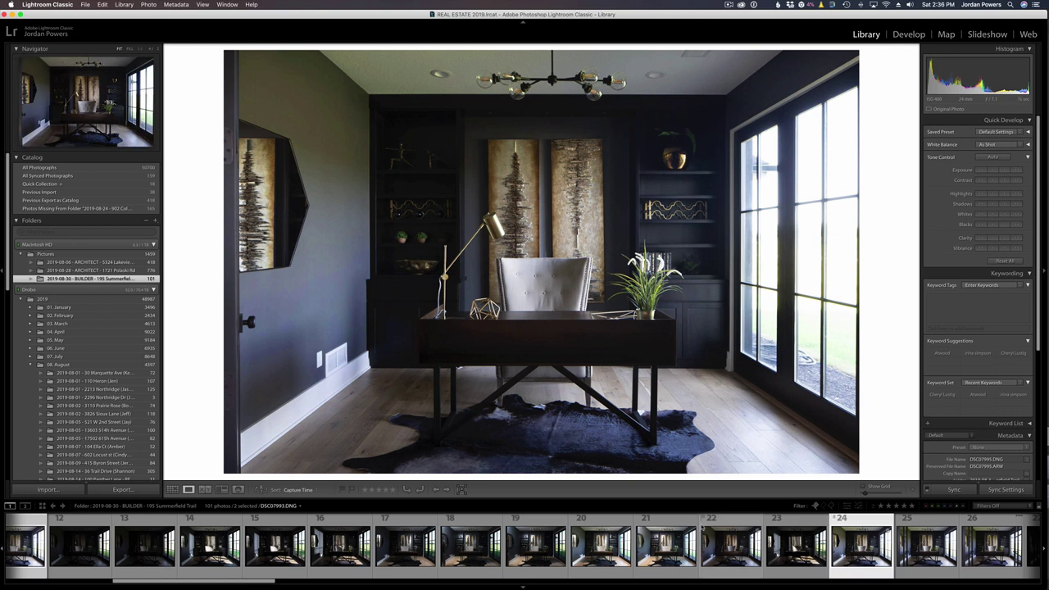
# Step: Flip between the bright office photo and the door-side bracket to compare them
pyautogui.press('Left')
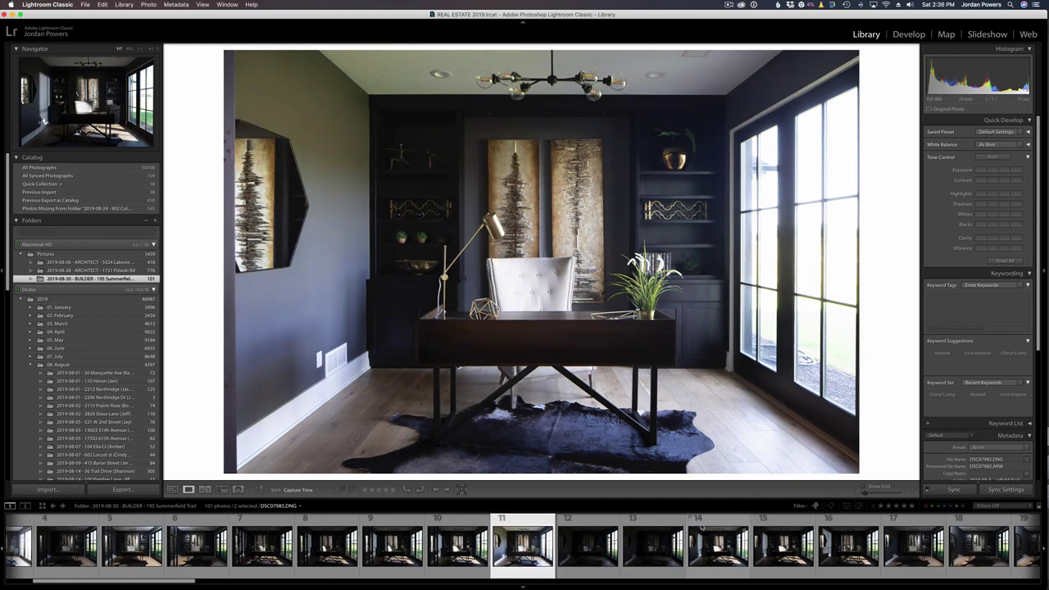
pyautogui.press('Right')
pyautogui.press('Left')
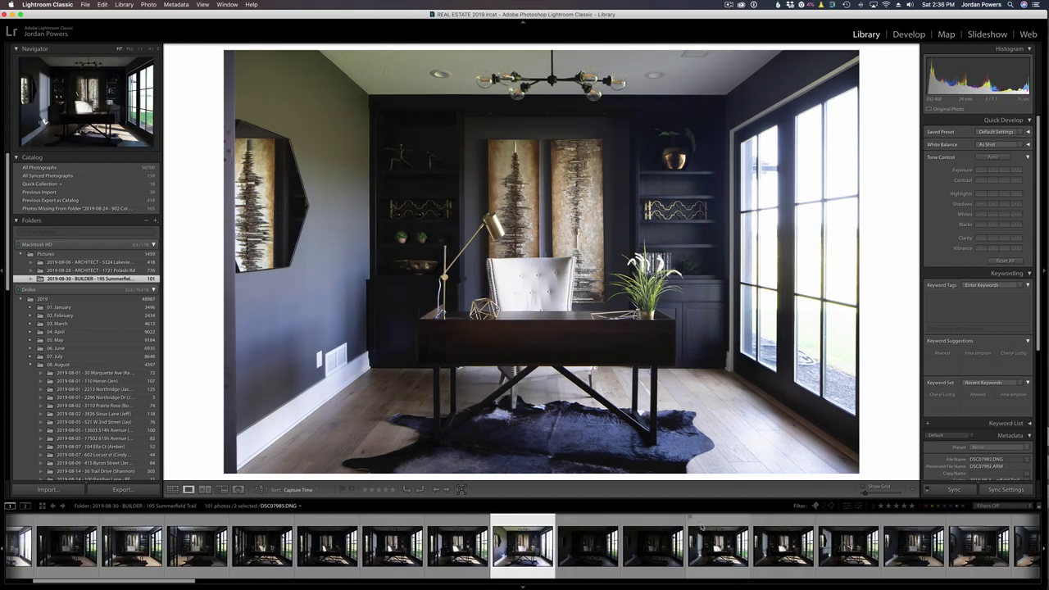
pyautogui.press('Right')
pyautogui.press('Left')
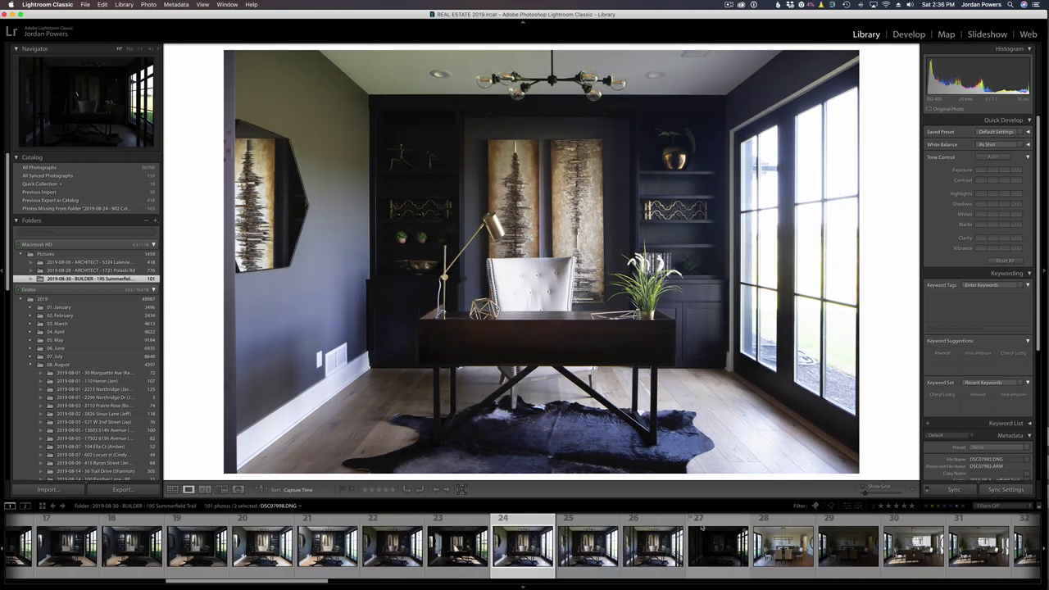
pyautogui.press('Right')
pyautogui.press('Left')
pyautogui.press('Right')
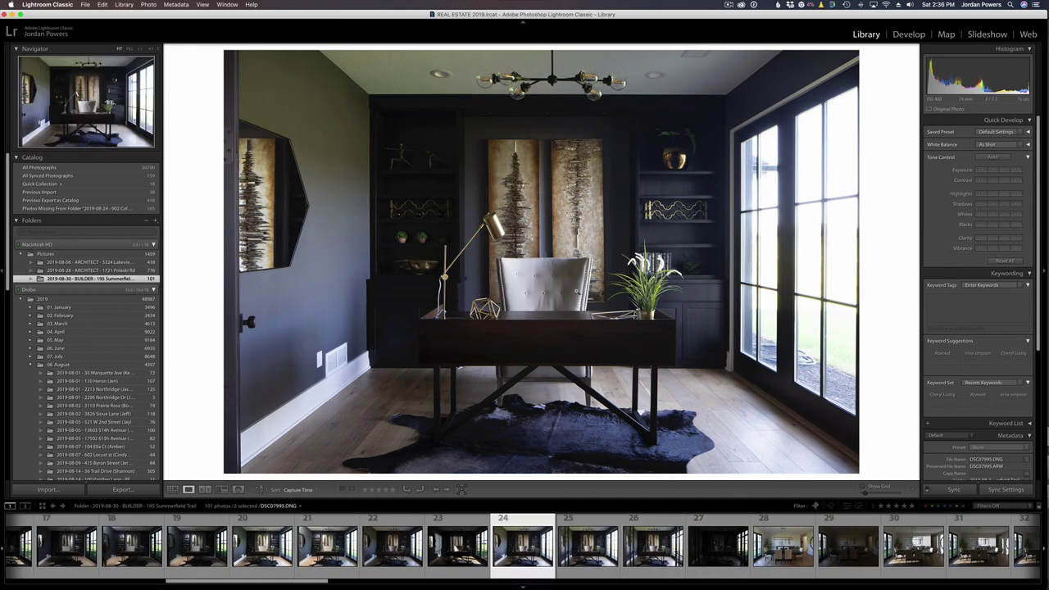
pyautogui.press('Left')
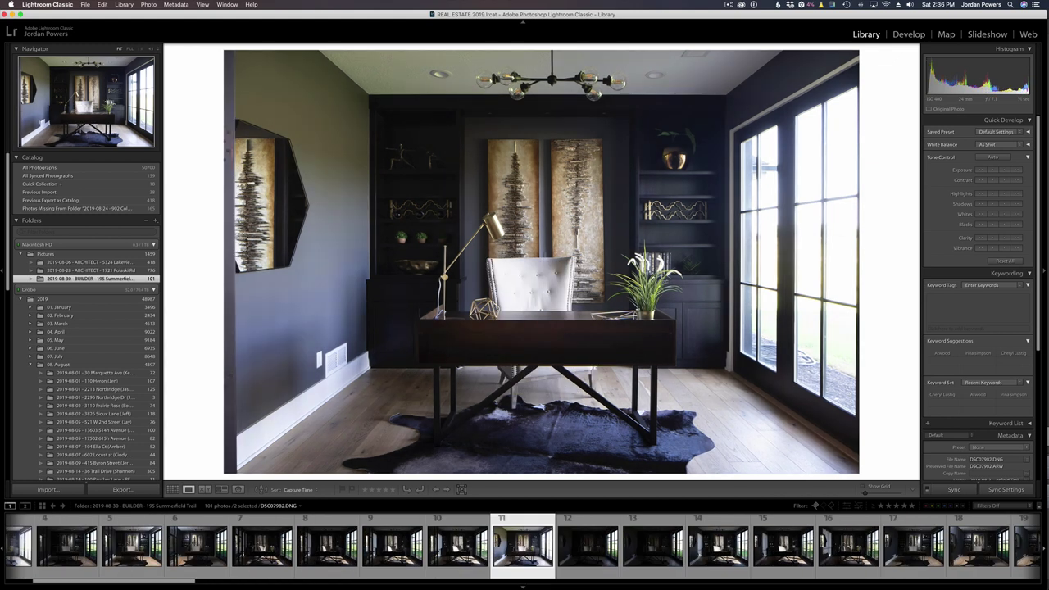
pyautogui.press('Right')
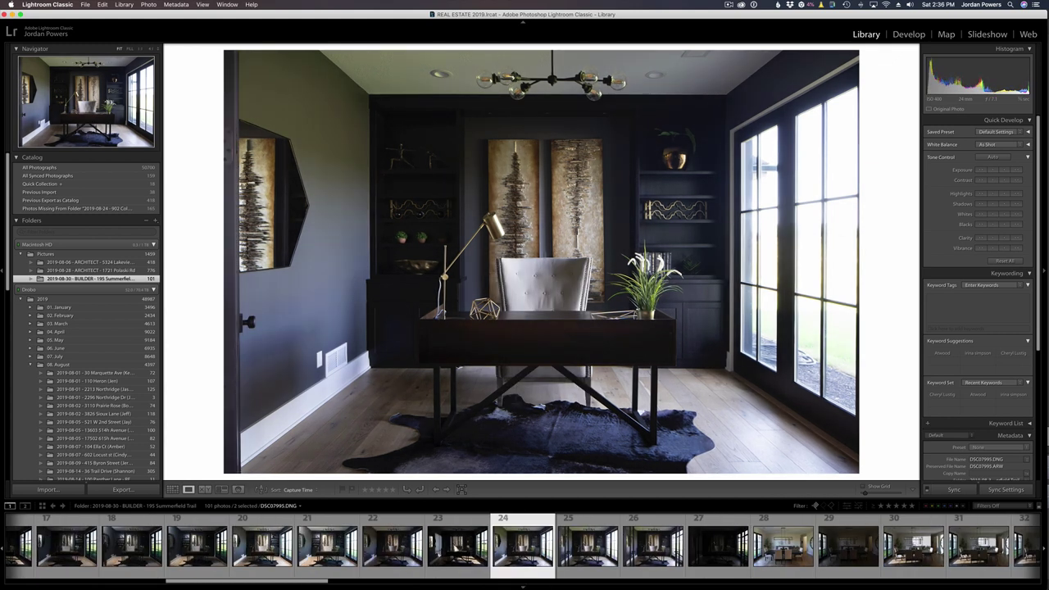
pyautogui.press('Left')
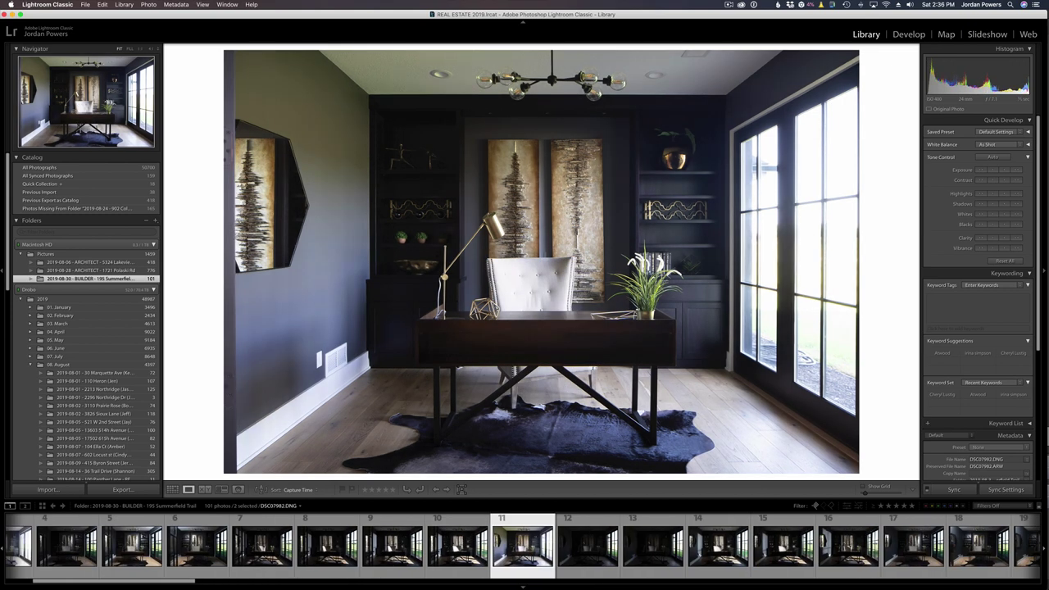
pyautogui.press('Right')
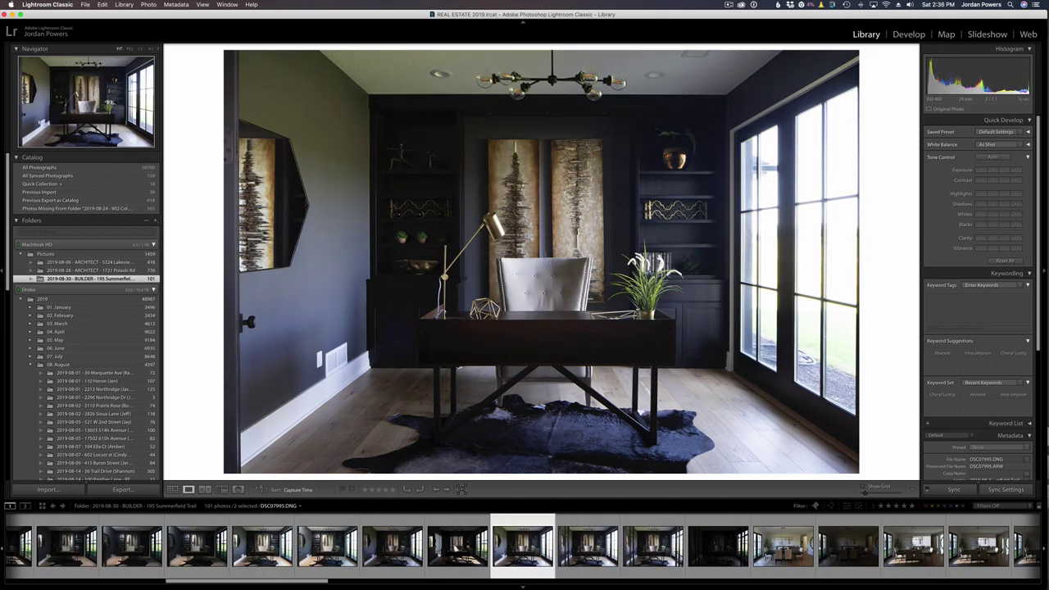
pyautogui.press('Left')
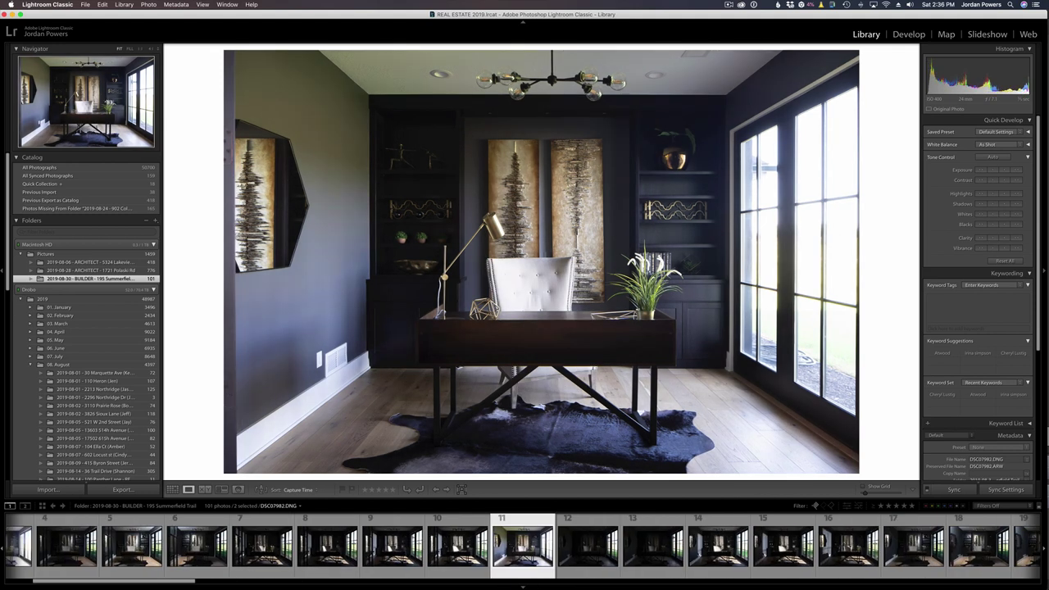
pyautogui.press('Right')
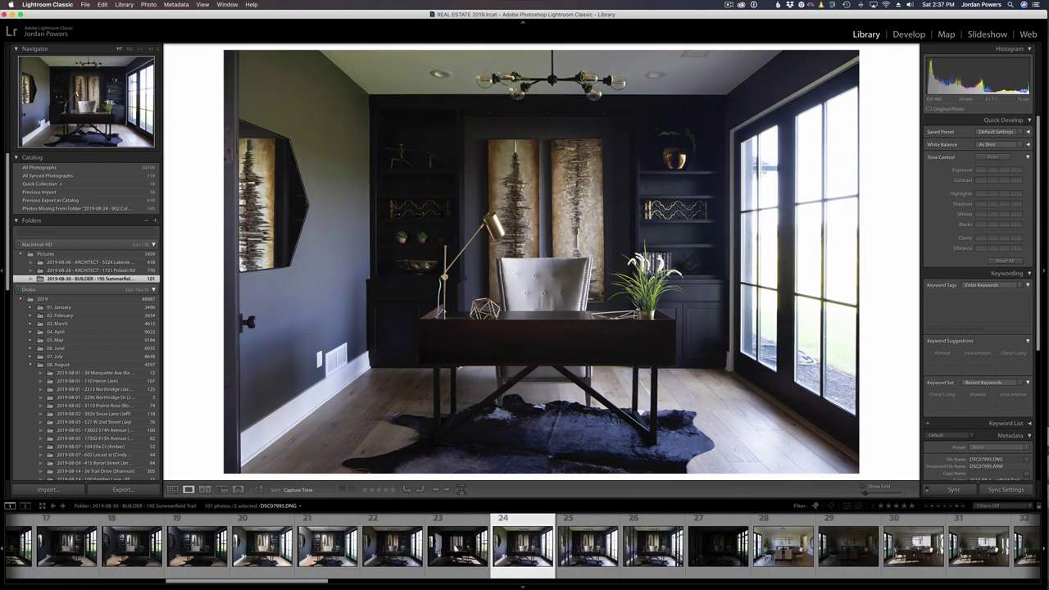
pyautogui.press('Left')
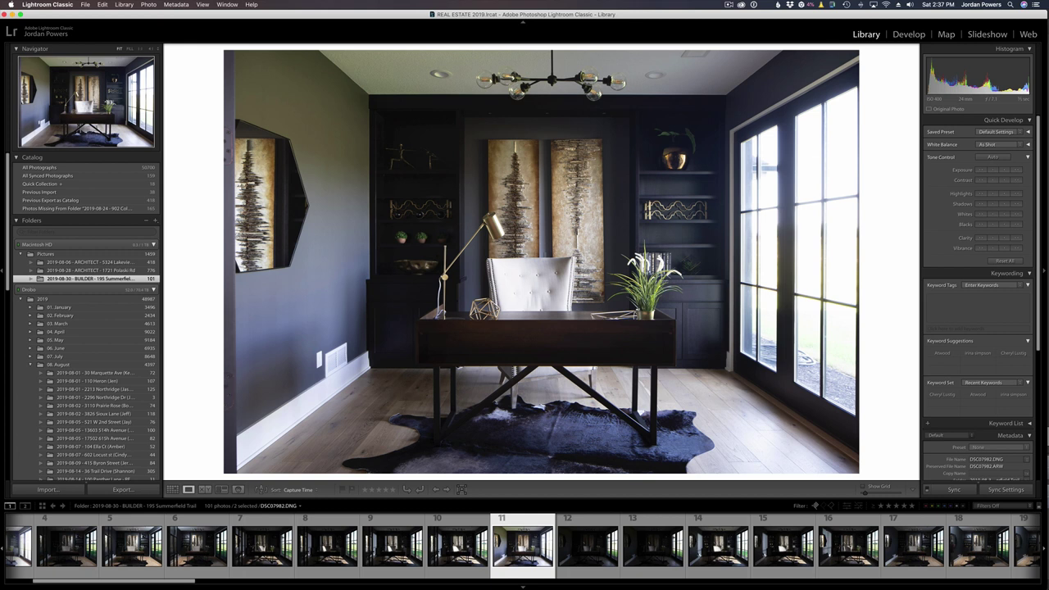
pyautogui.press('Right')
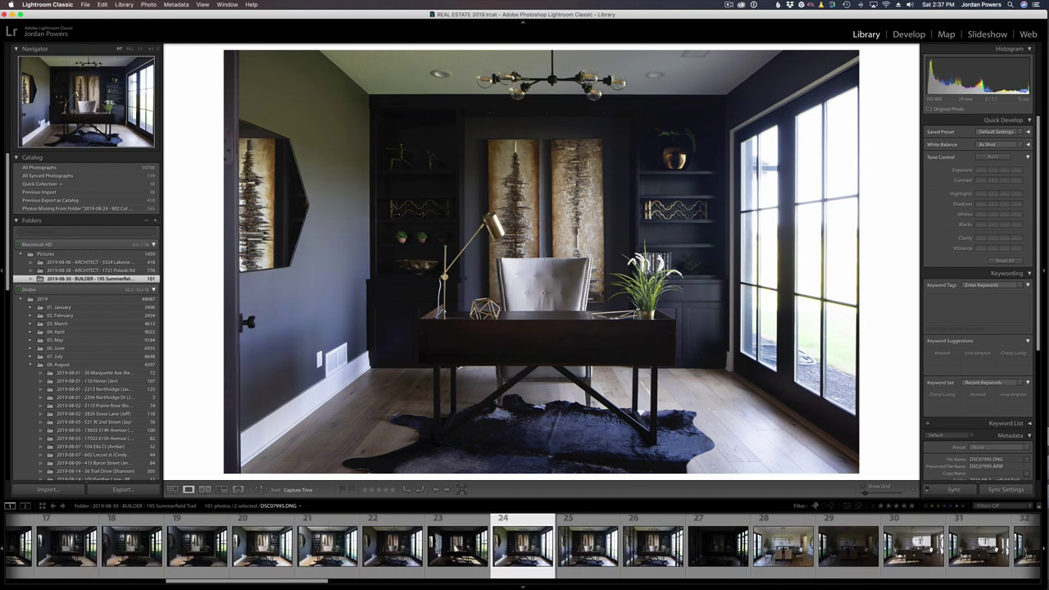
# Step: Compare neighbouring brackets, then settle on the darker bracket DSC07995 (frame 24)
pyautogui.press('Left')
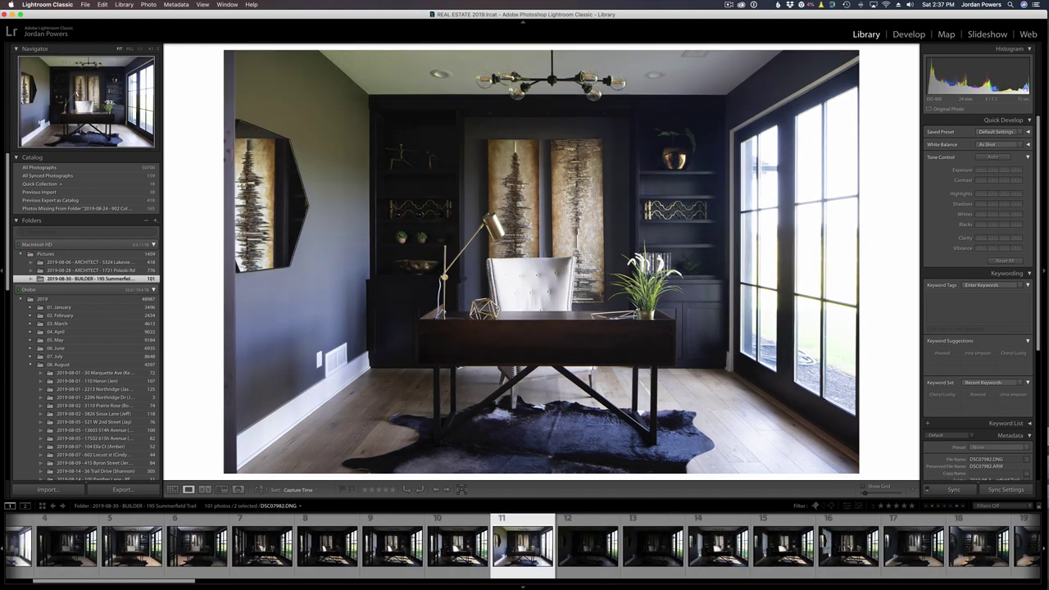
pyautogui.press('Right')
pyautogui.press('Left')
pyautogui.press('Right')
pyautogui.press('Left')
pyautogui.press('Right')
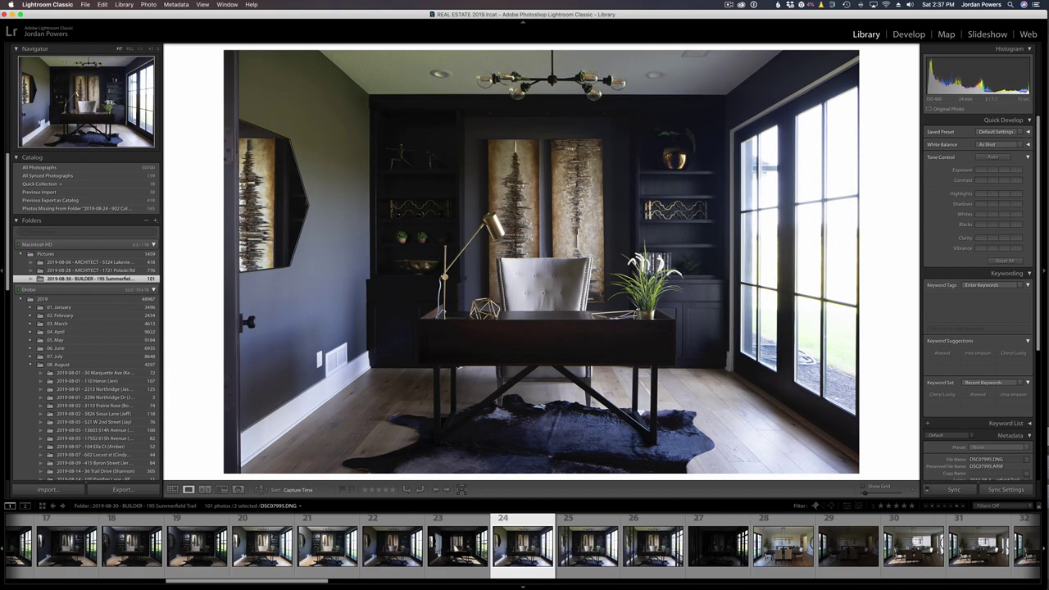
pyautogui.press('Left')
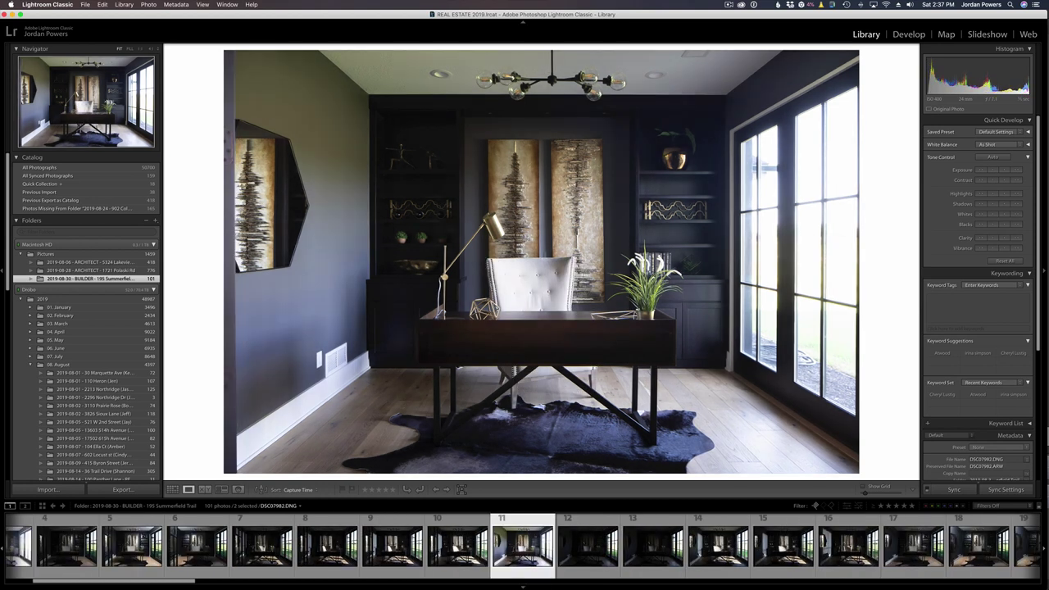
pyautogui.press('Right')
pyautogui.press('Left')
pyautogui.press('Right')
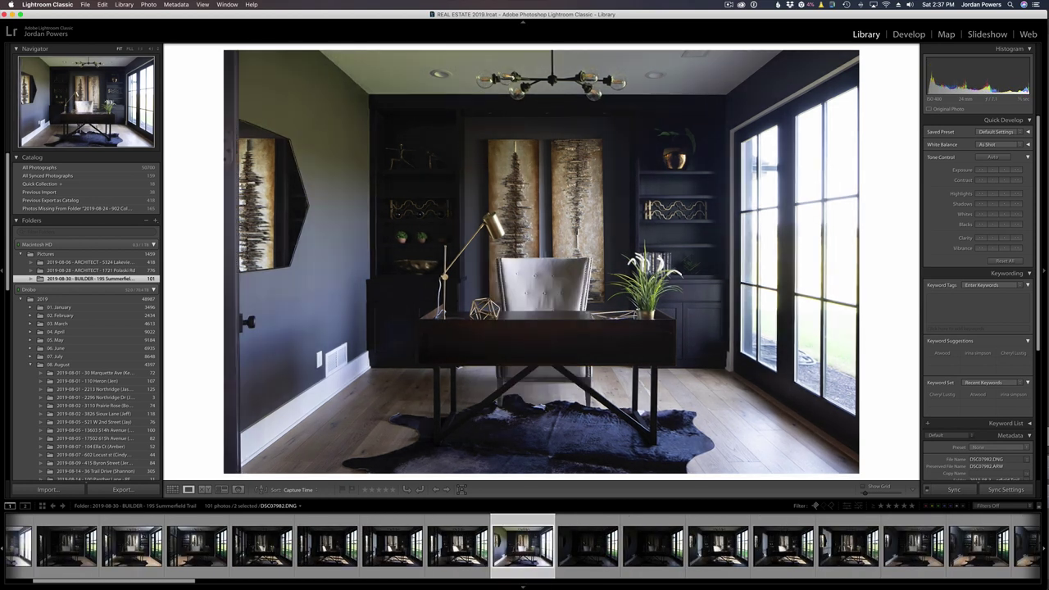
pyautogui.press('Left')
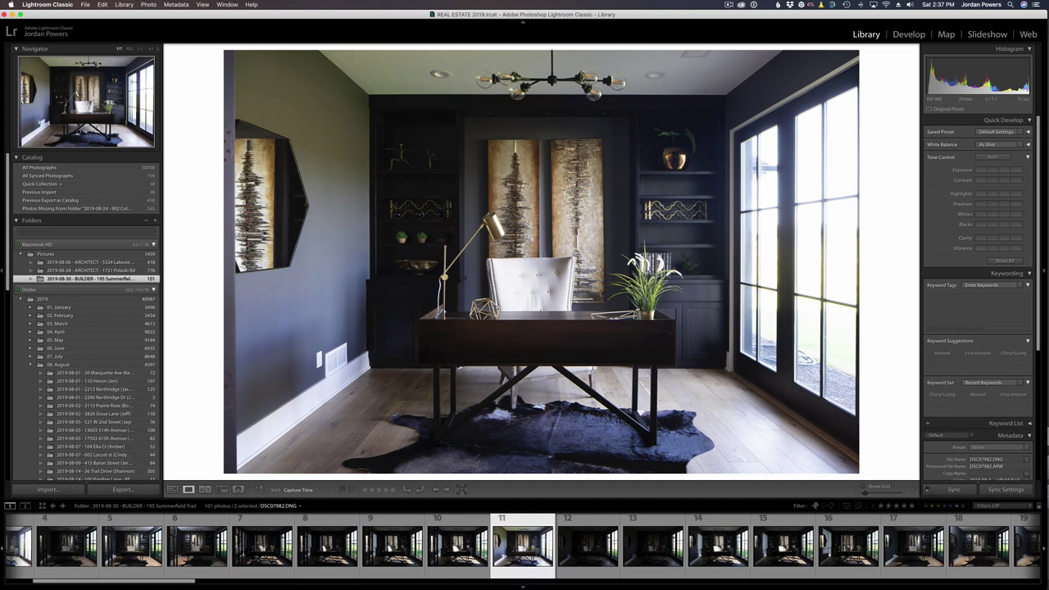
pyautogui.press('Right')
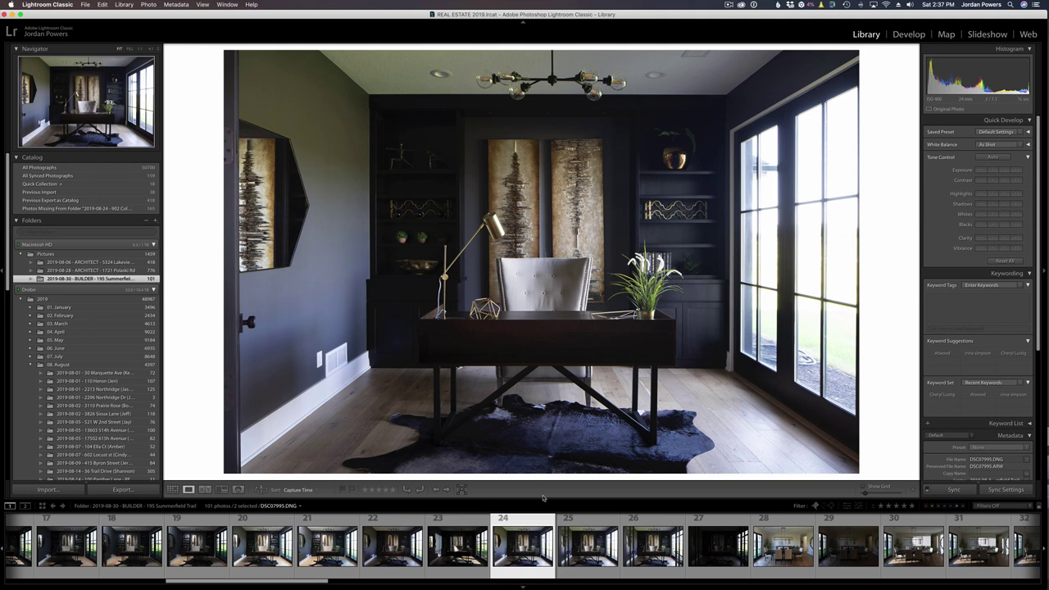
# Step: Select only thumbnail 24, DSC07995, in the filmstrip
pyautogui.click(532, 524)
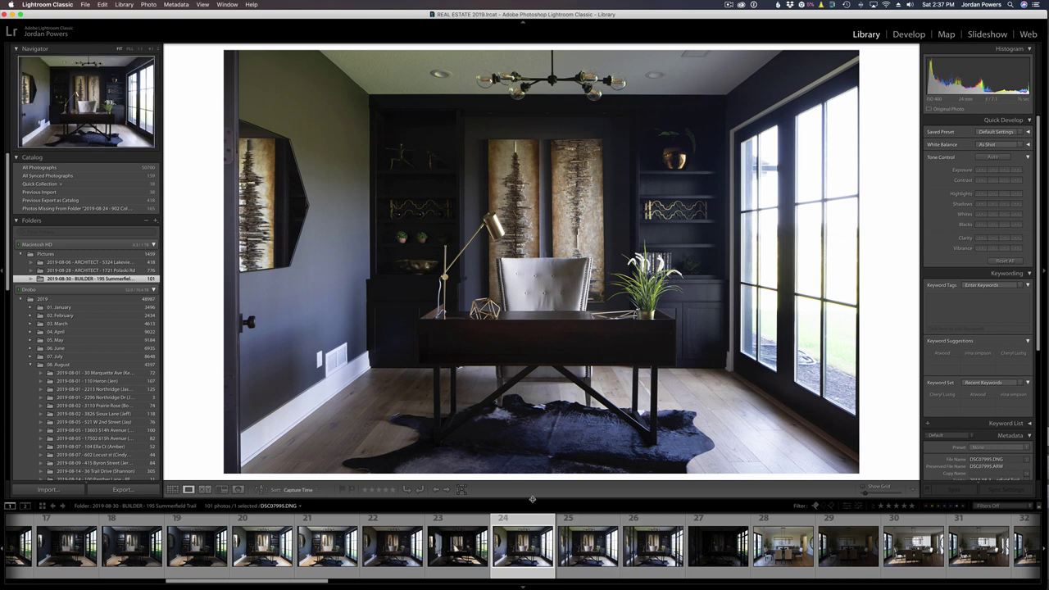
# Step: Rate DSC07995 one star, then step through the following brackets 25 and 26
pyautogui.press('1')
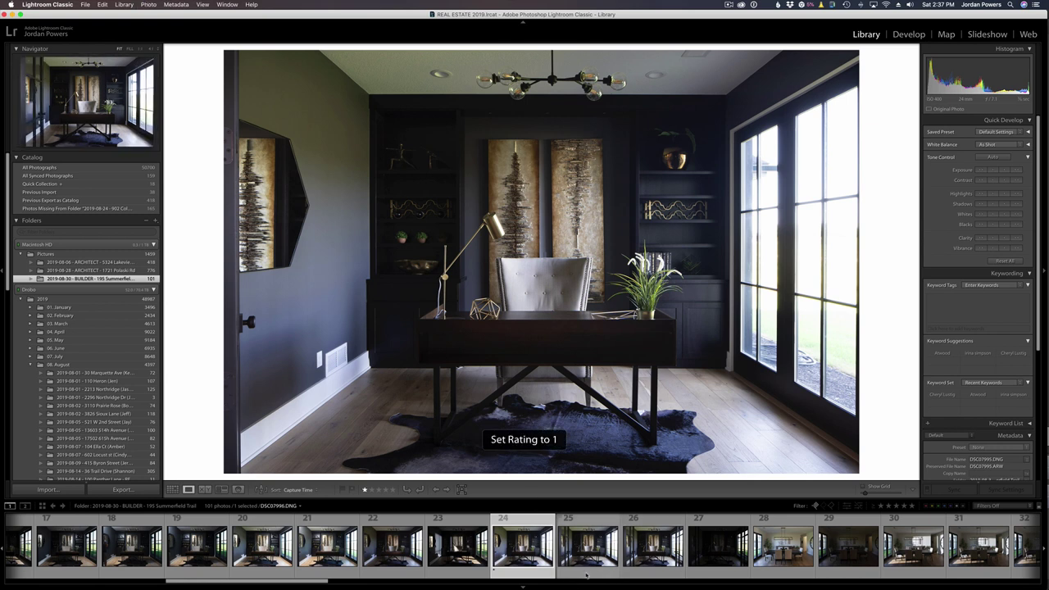
pyautogui.press('Right')
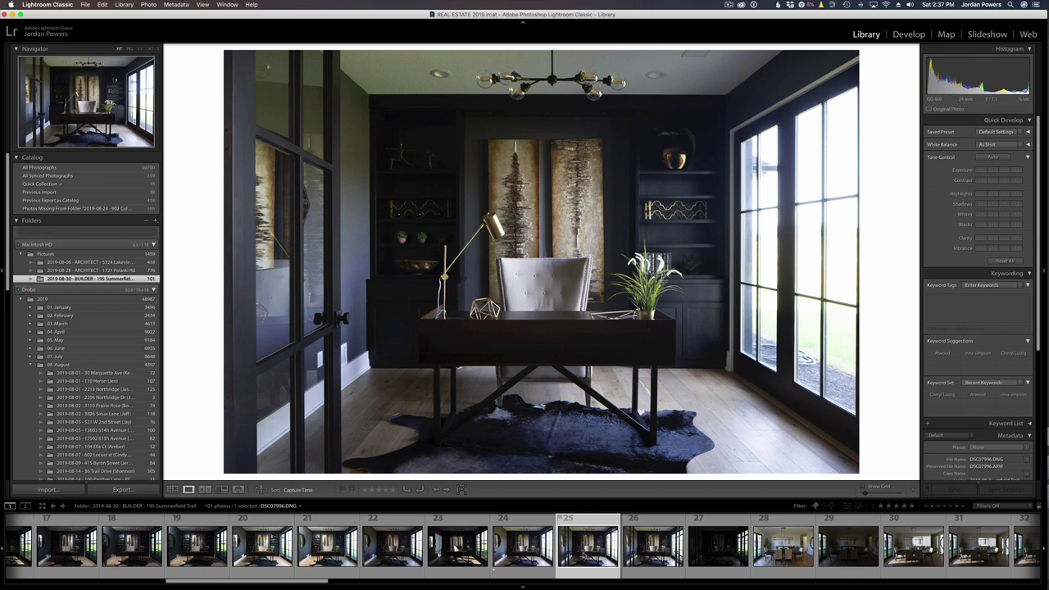
pyautogui.press('Right')
pyautogui.press('Left')
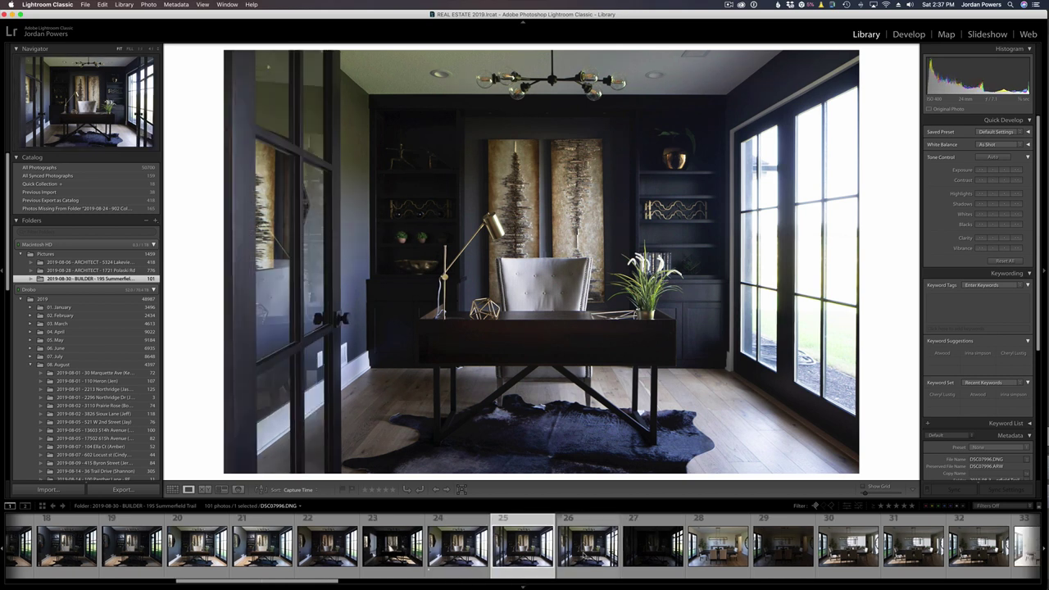
pyautogui.press('Right')
pyautogui.press('Right')
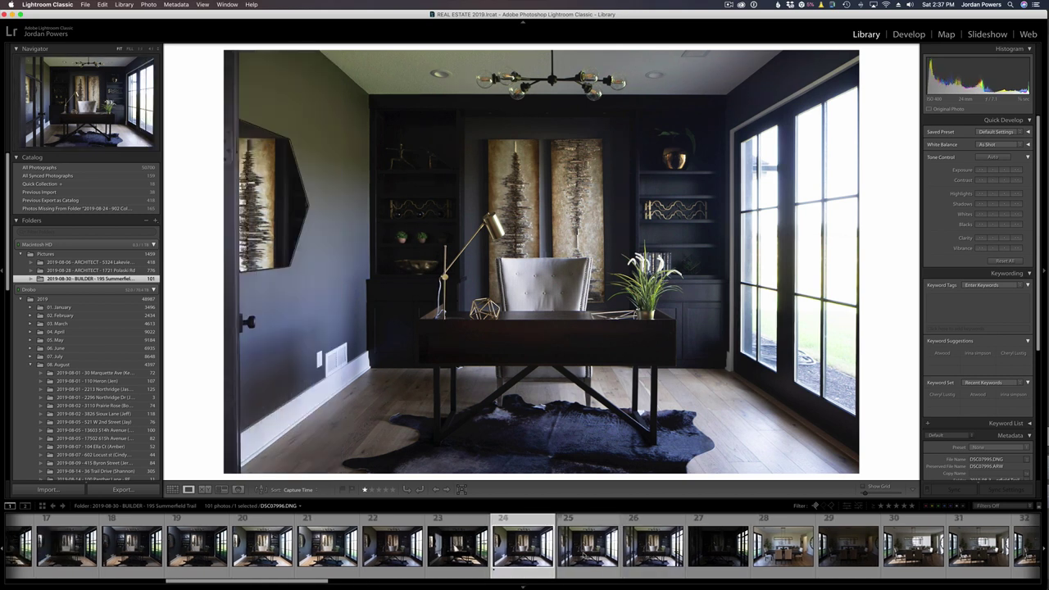
pyautogui.press('Left')
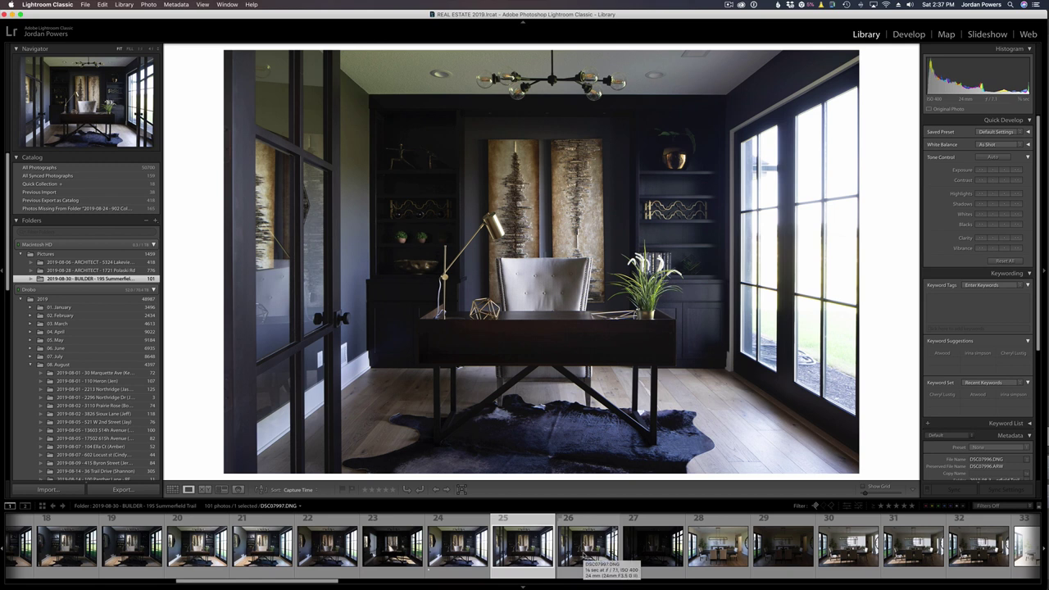
pyautogui.press('Right')
pyautogui.press('Left')
pyautogui.press('Left')
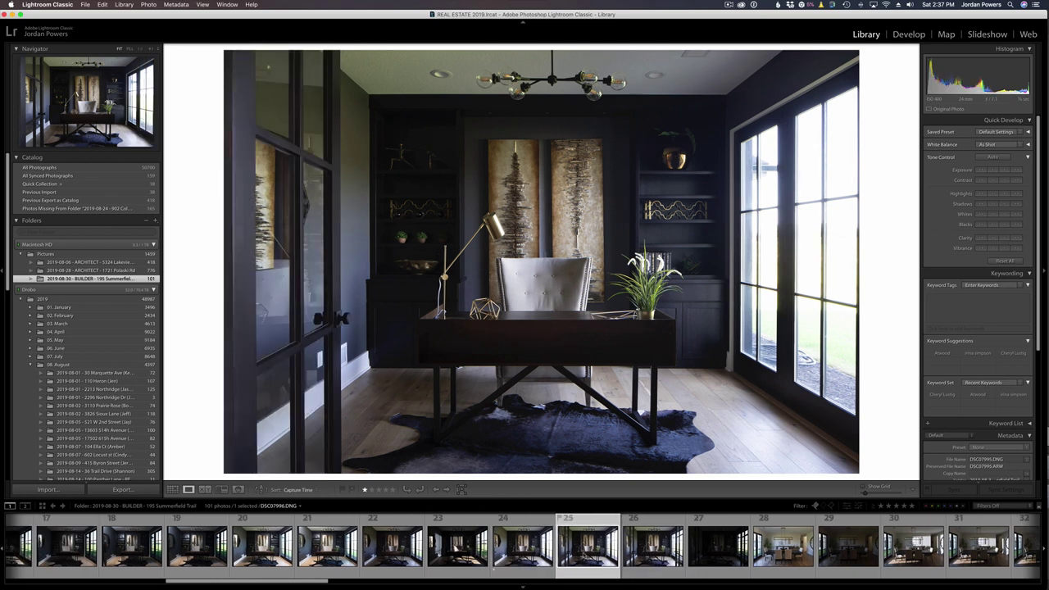
# Step: Compare DSC07997 with adjacent frames and the mirror shot DSC07995
pyautogui.press('Right')
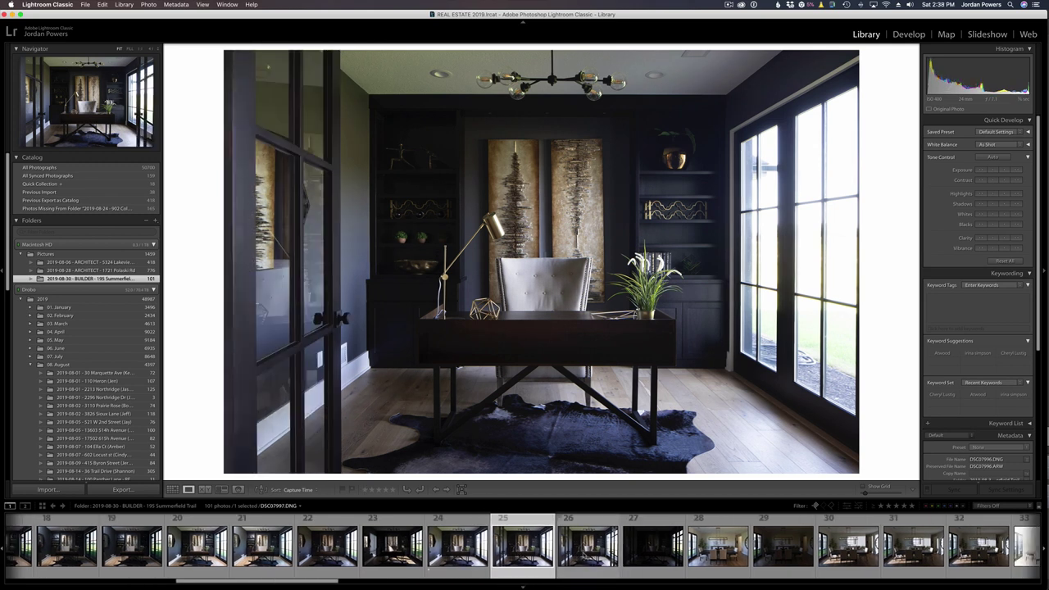
pyautogui.press('Left')
pyautogui.press('Right')
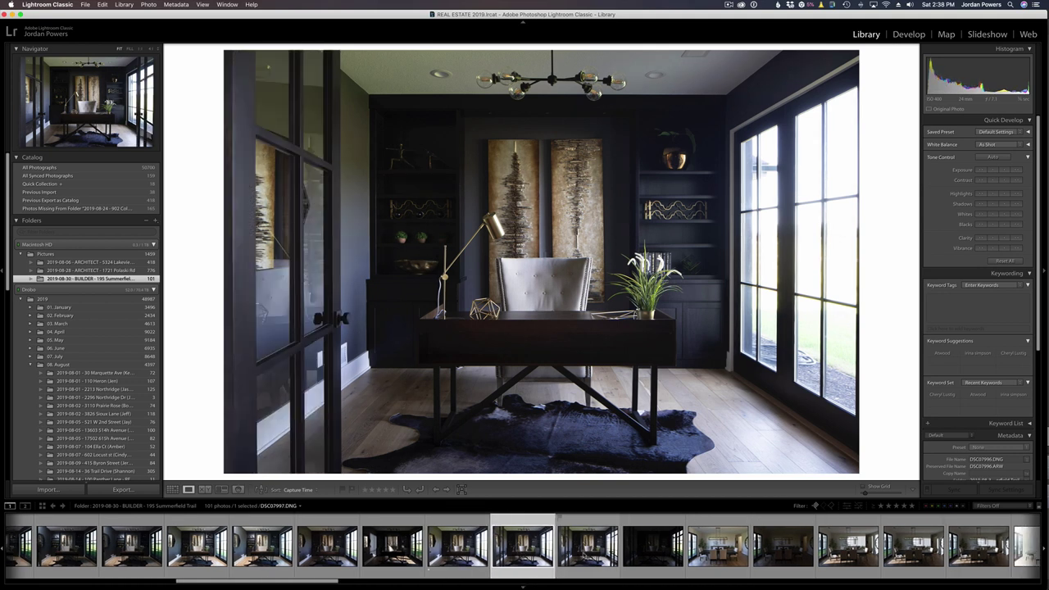
pyautogui.press('Left')
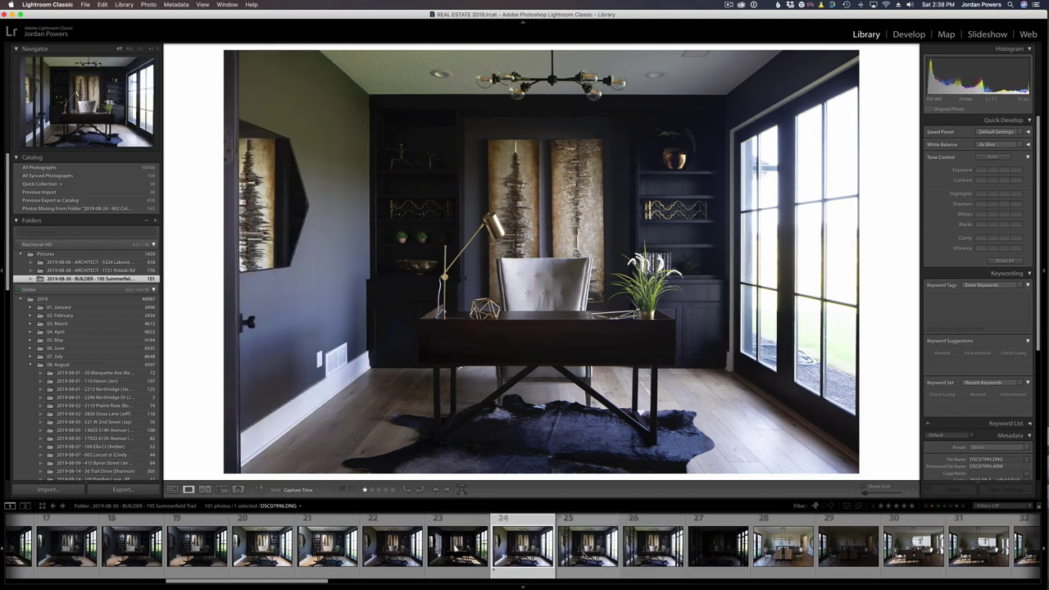
pyautogui.press('Right')
pyautogui.press('Left')
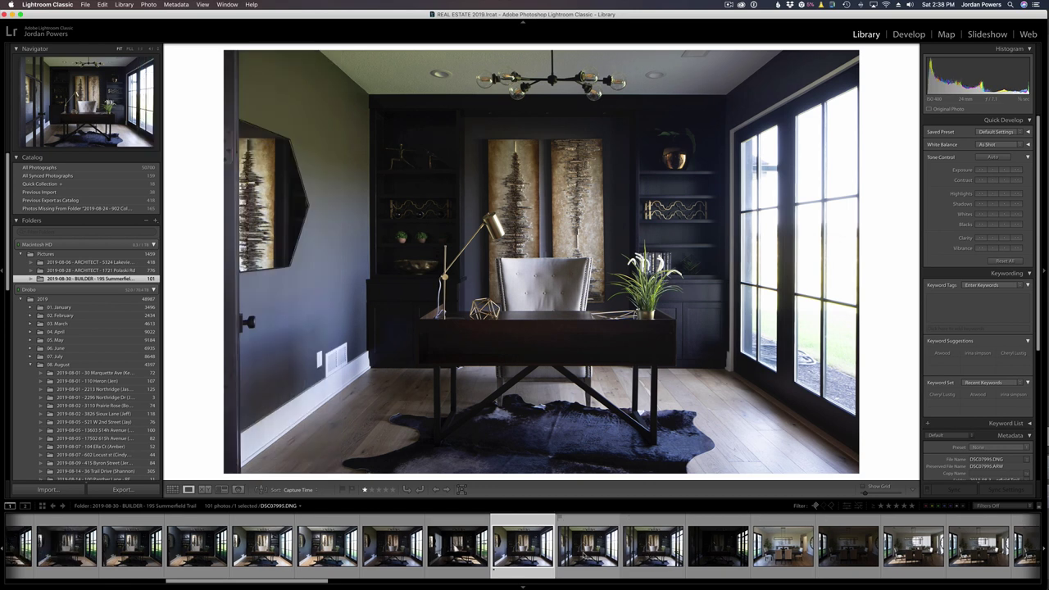
pyautogui.press('Right')
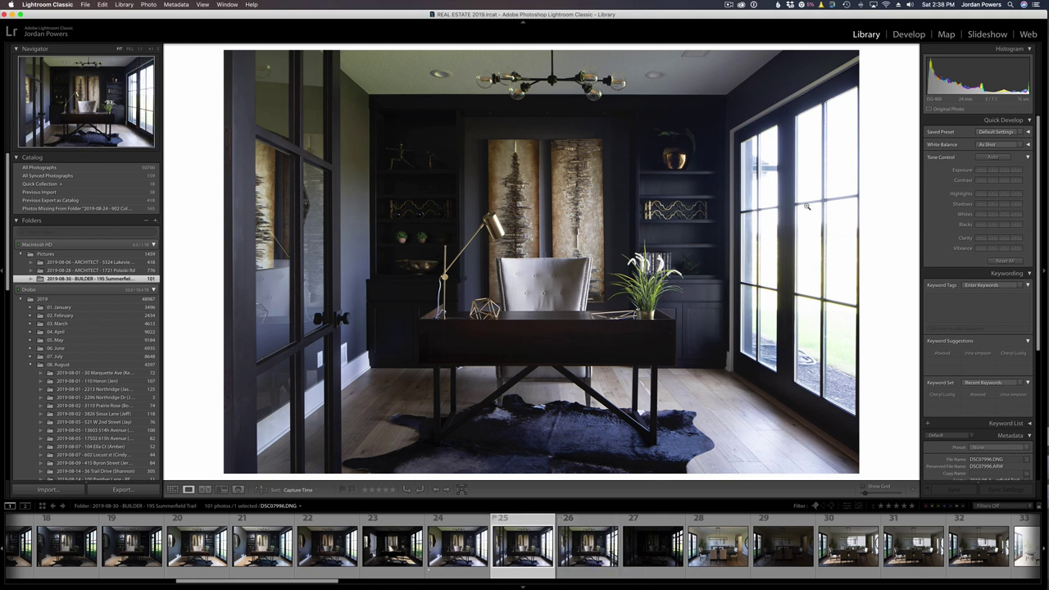
pyautogui.press('Left')
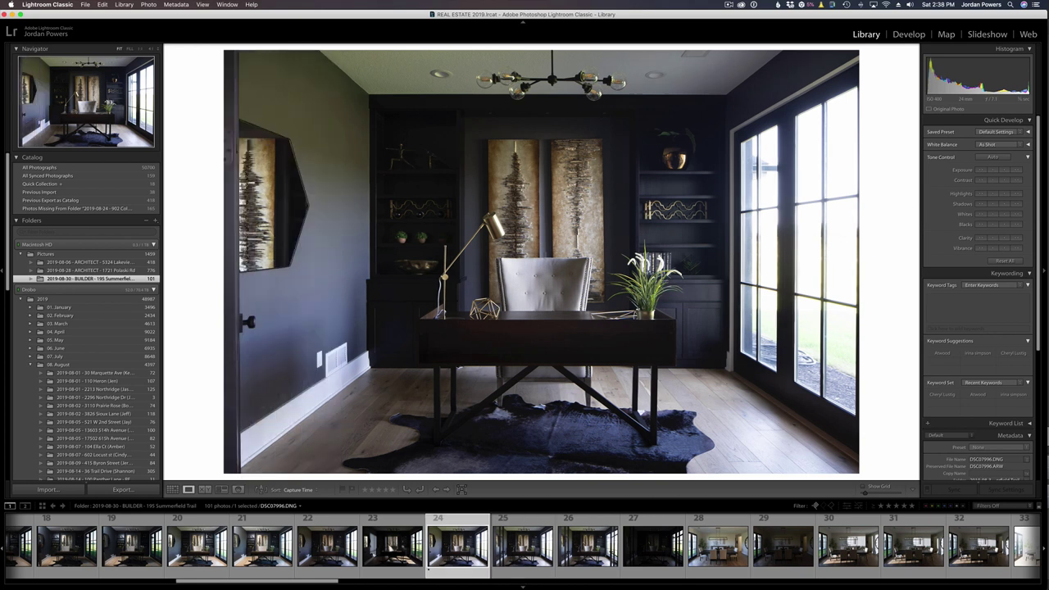
pyautogui.press('Left')
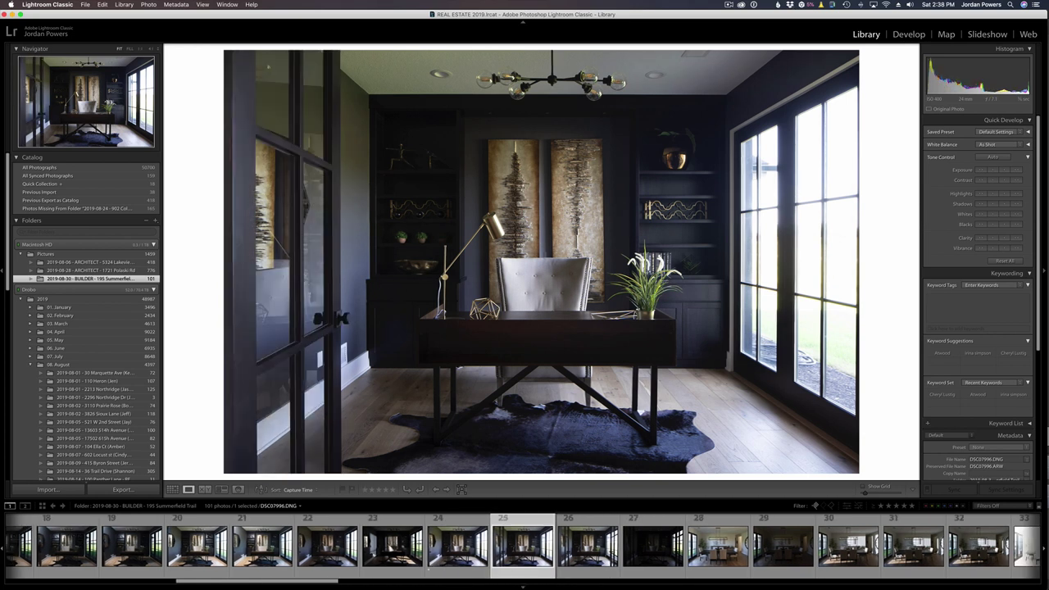
pyautogui.press('Right')
pyautogui.press('Right')
pyautogui.press('Left')
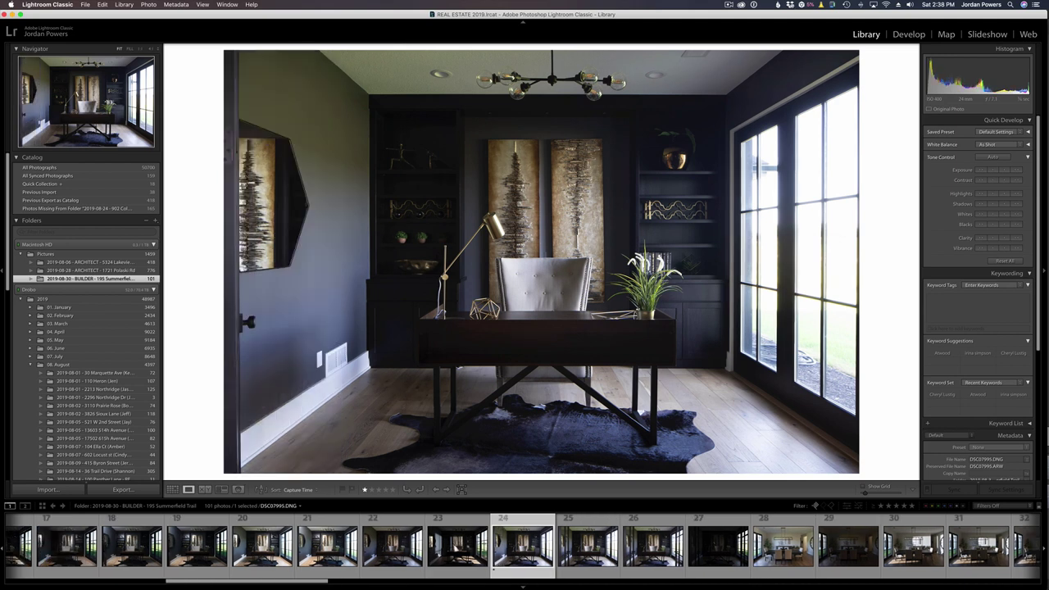
pyautogui.press('Right')
pyautogui.press('Left')
pyautogui.press('Right')
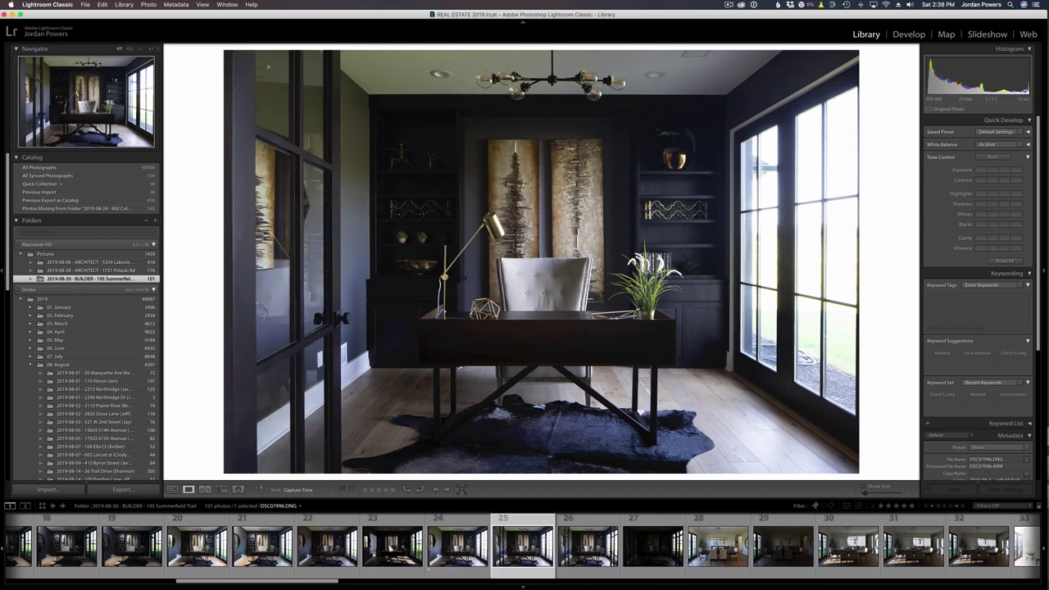
# Step: Flip between the mirror shot DSC07995 and the glass-door bracket DSC07996
pyautogui.press('Right')
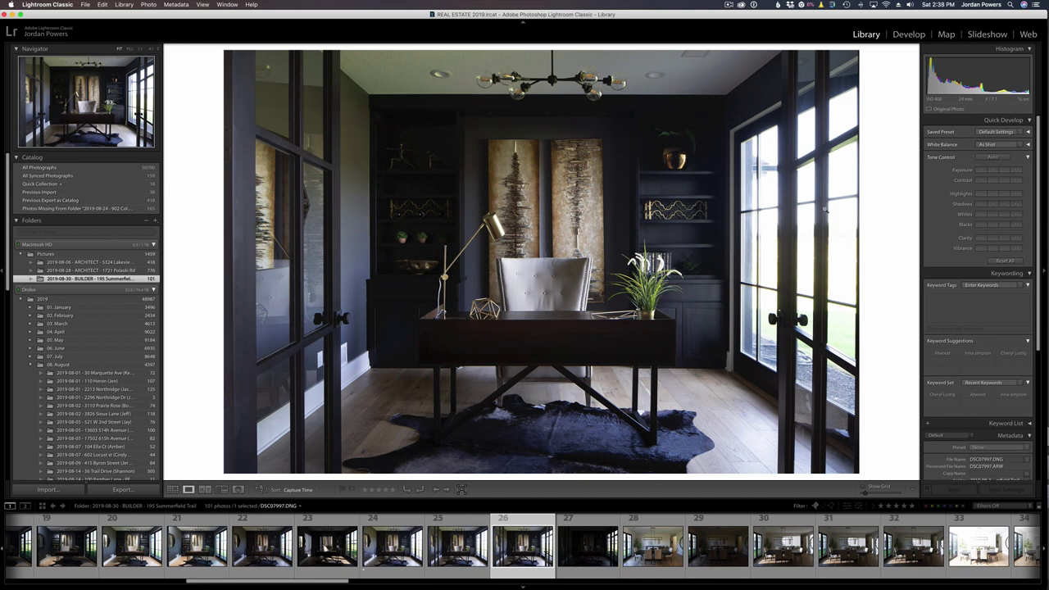
pyautogui.press('Left')
pyautogui.press('Left')
pyautogui.press('Left')
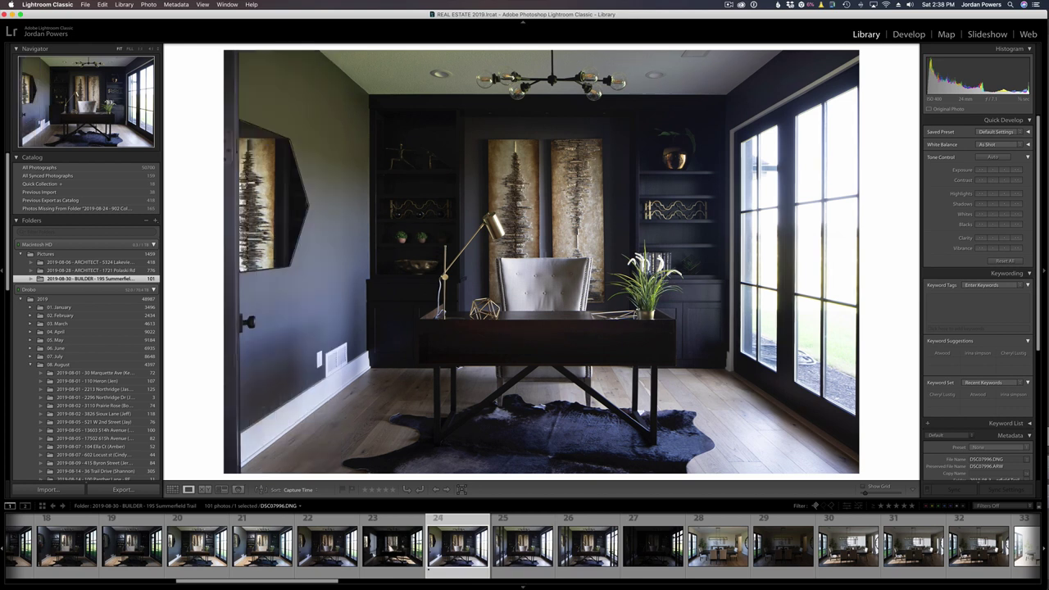
pyautogui.press('Right')
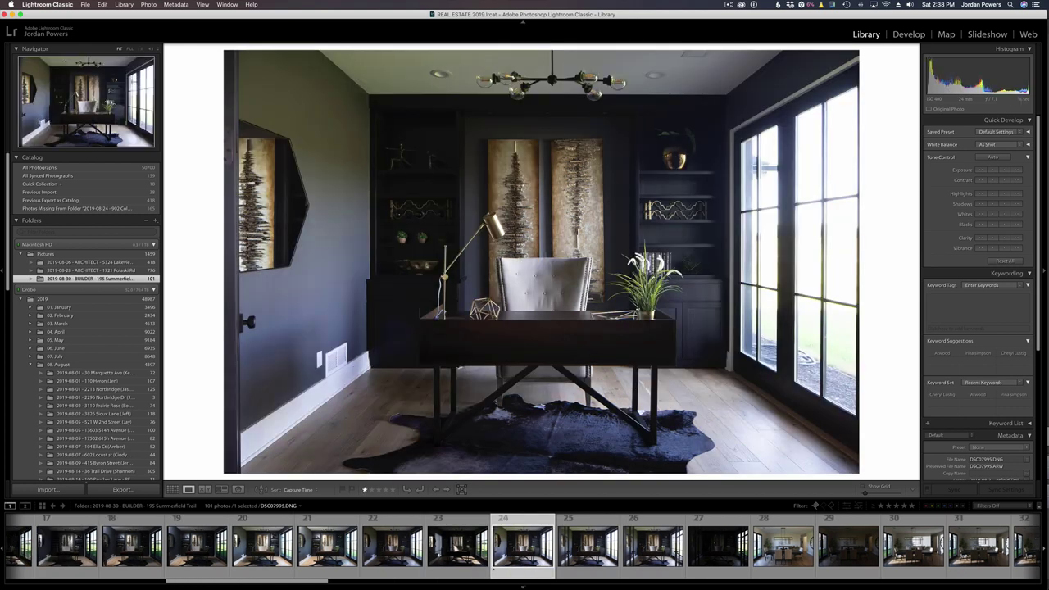
pyautogui.press('Right')
pyautogui.press('Right')
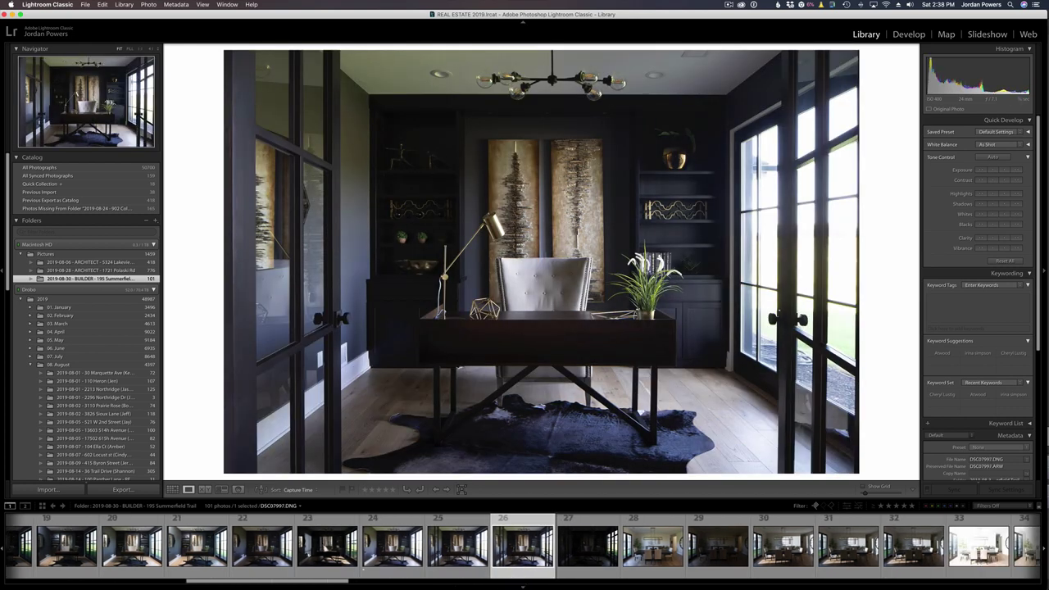
pyautogui.press('Left')
pyautogui.press('Left')
pyautogui.press('Right')
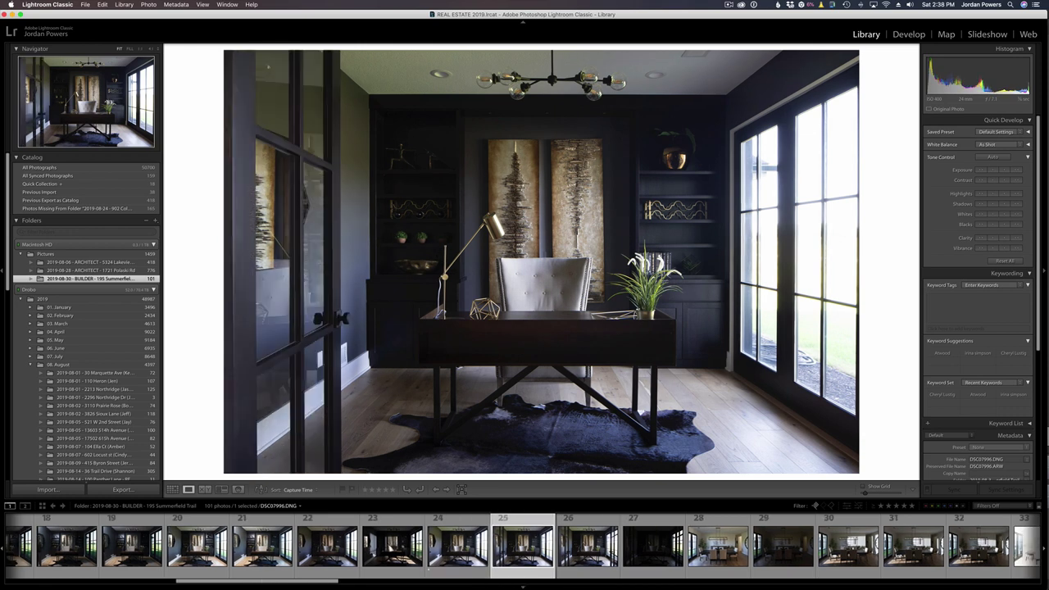
pyautogui.press('Right')
pyautogui.press('Left')
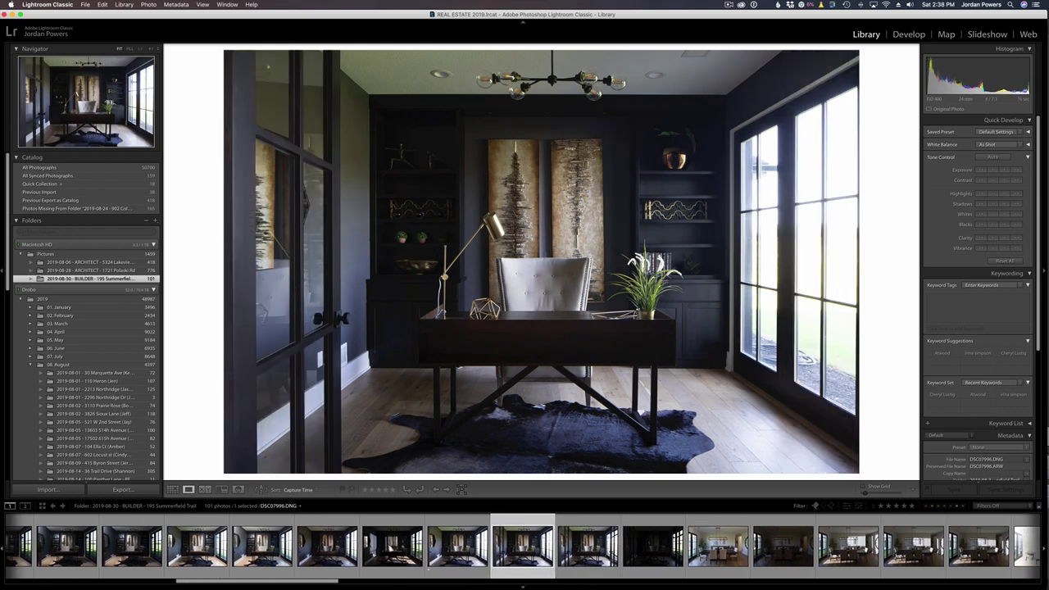
pyautogui.press('Left')
pyautogui.press('Left')
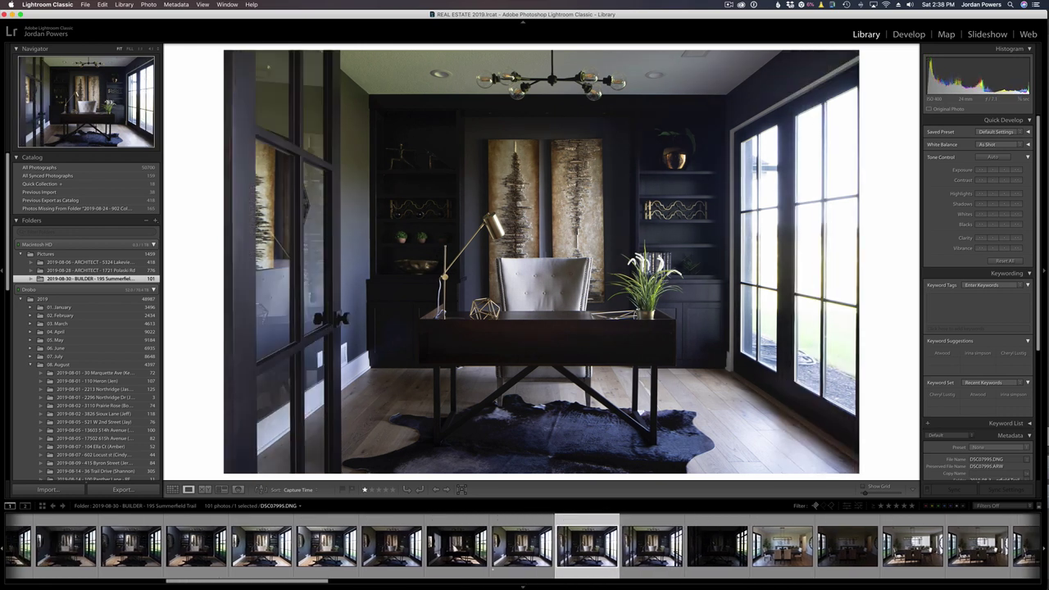
pyautogui.press('Right')
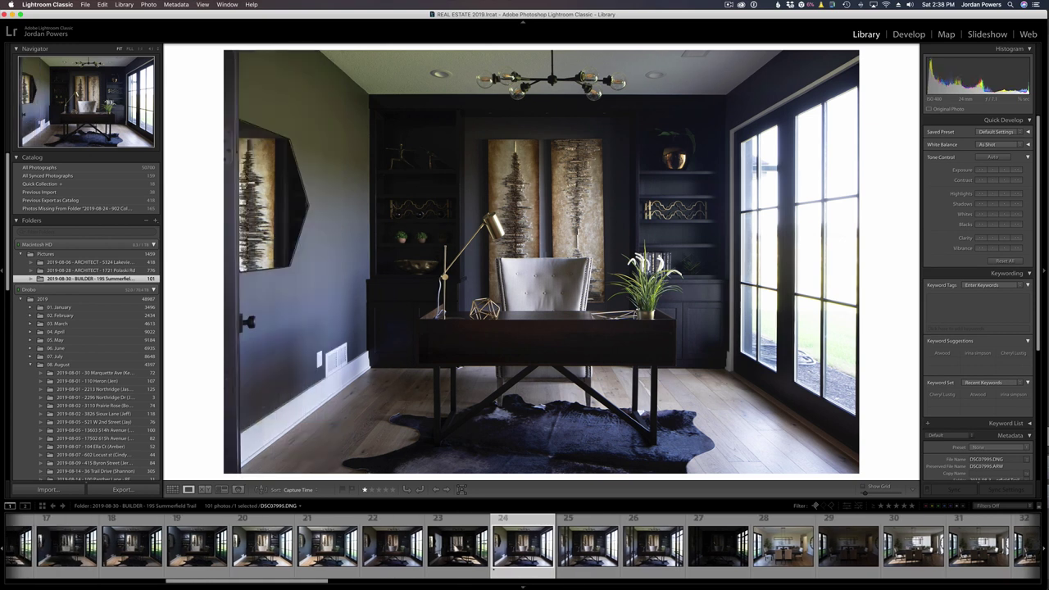
pyautogui.press('Right')
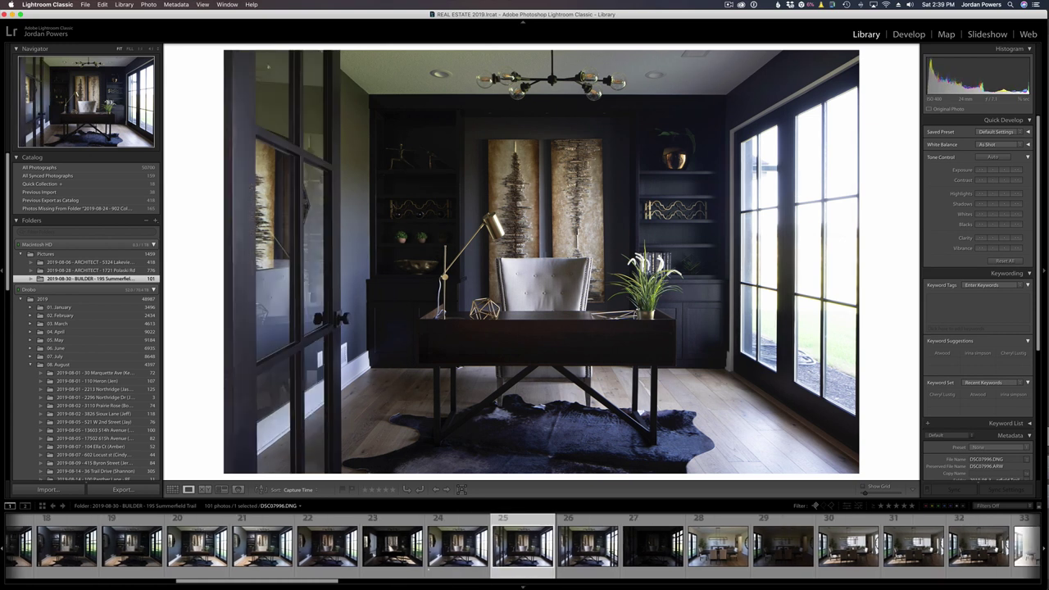
pyautogui.press('Left')
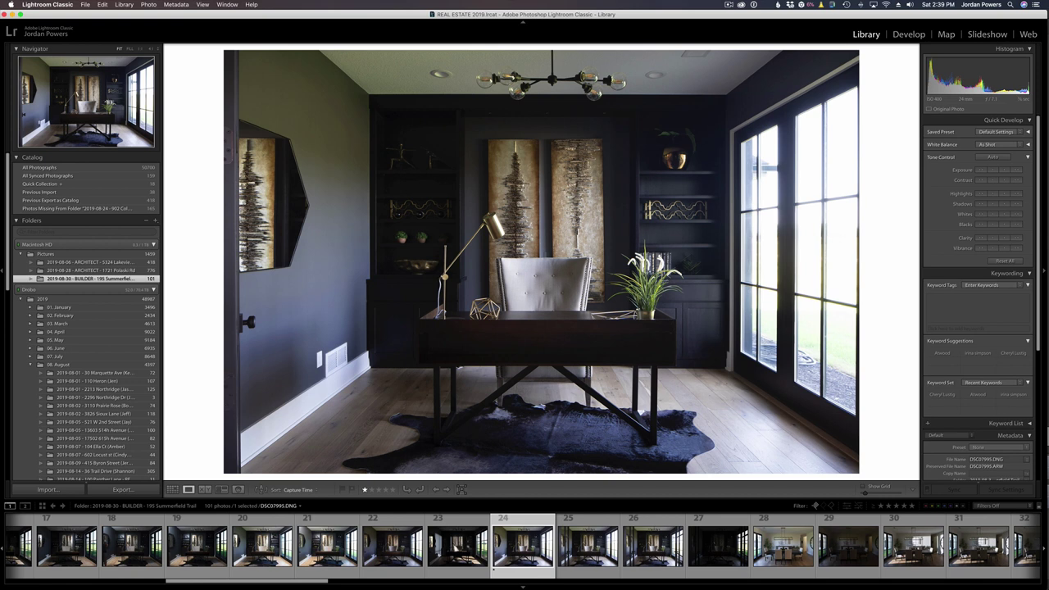
pyautogui.press('Right')
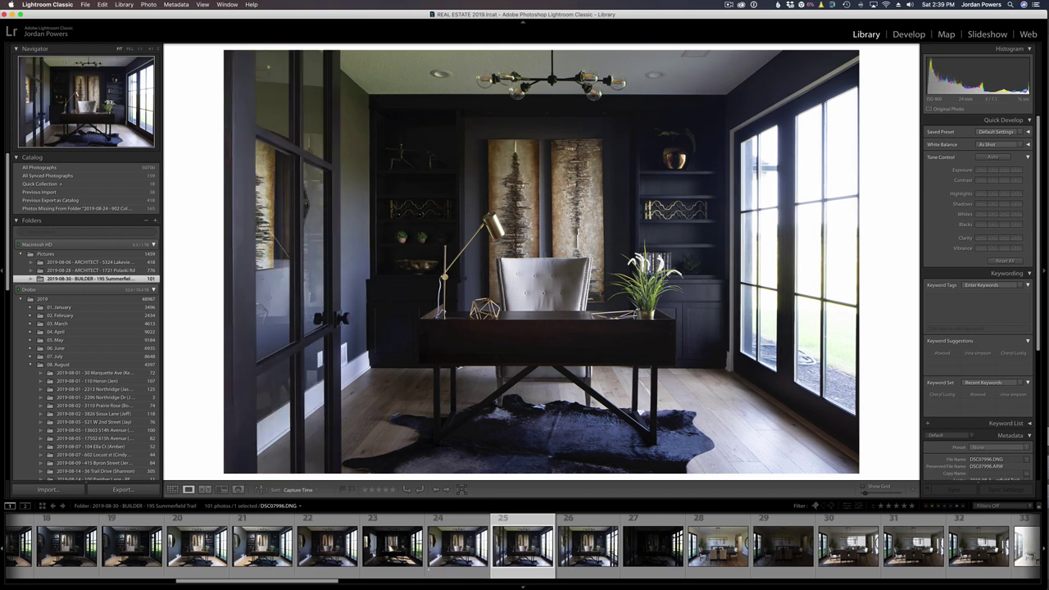
pyautogui.press('Left')
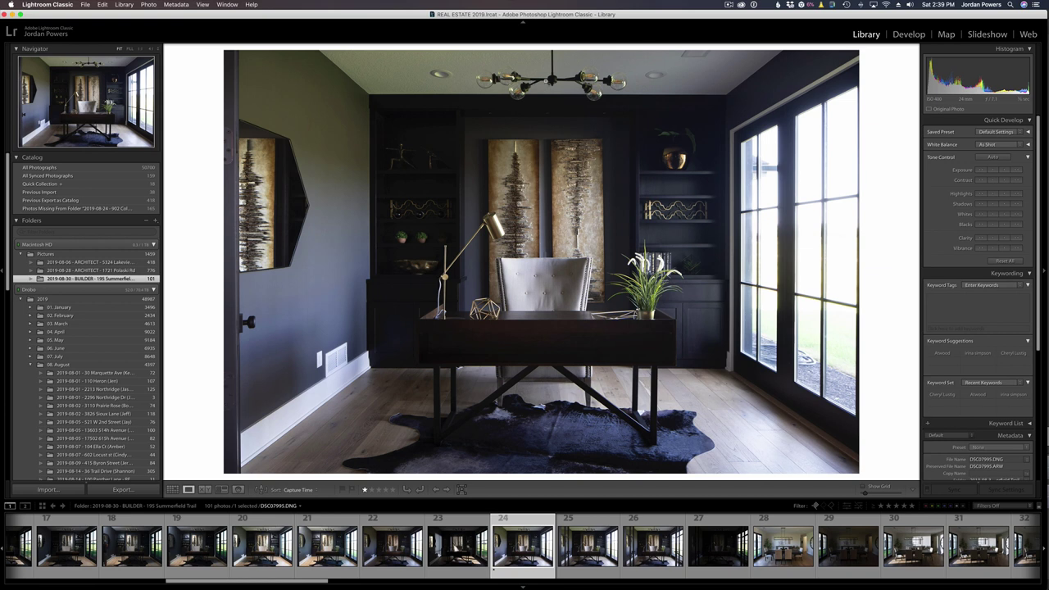
# Step: Rate the glass-door frame 25 one star, clearing the rating on its neighbour
pyautogui.press('Left')
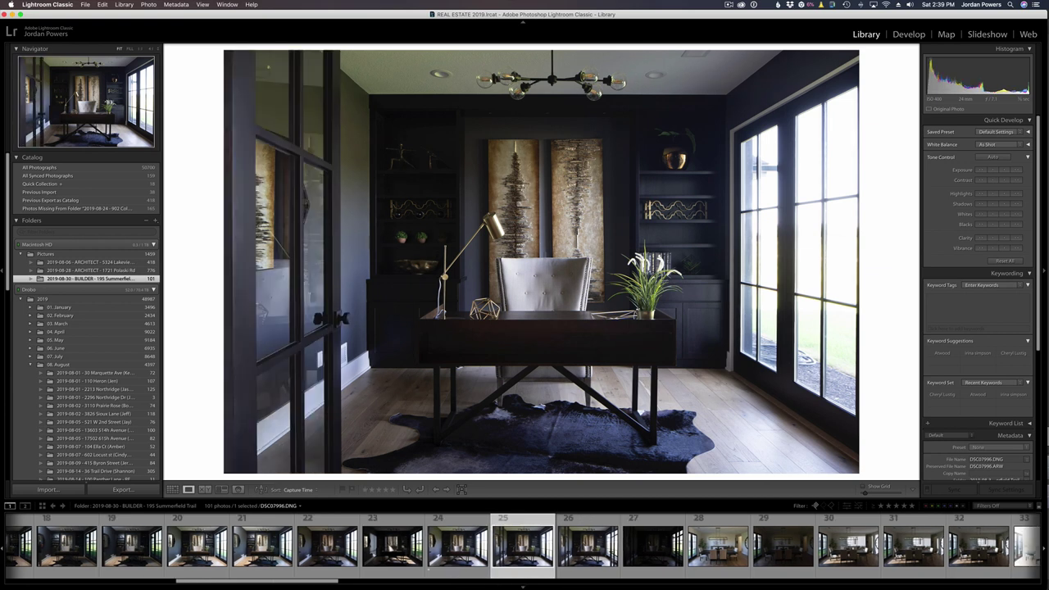
pyautogui.press('Right')
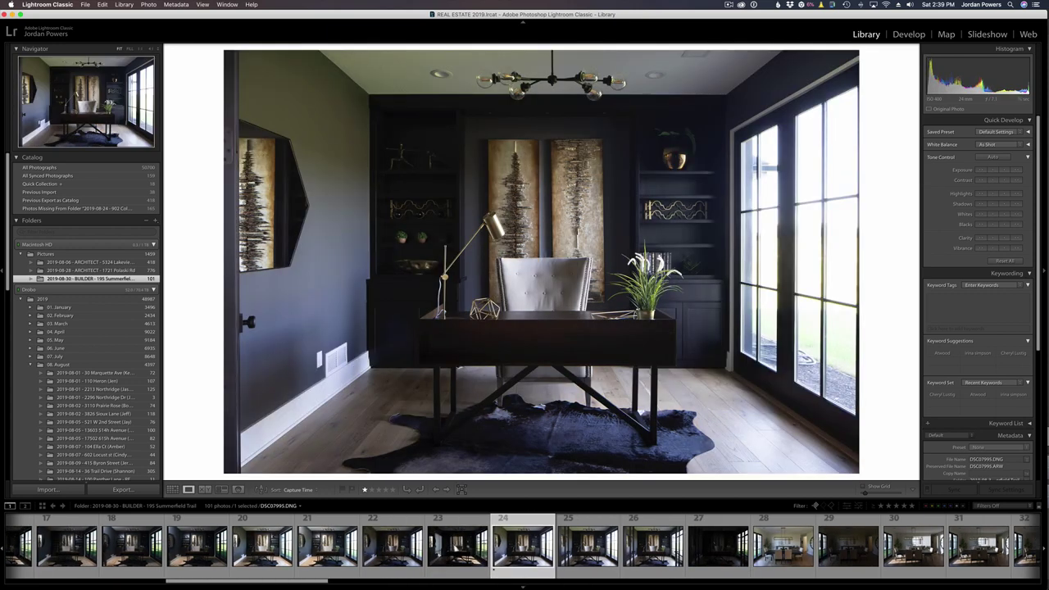
pyautogui.press('Right')
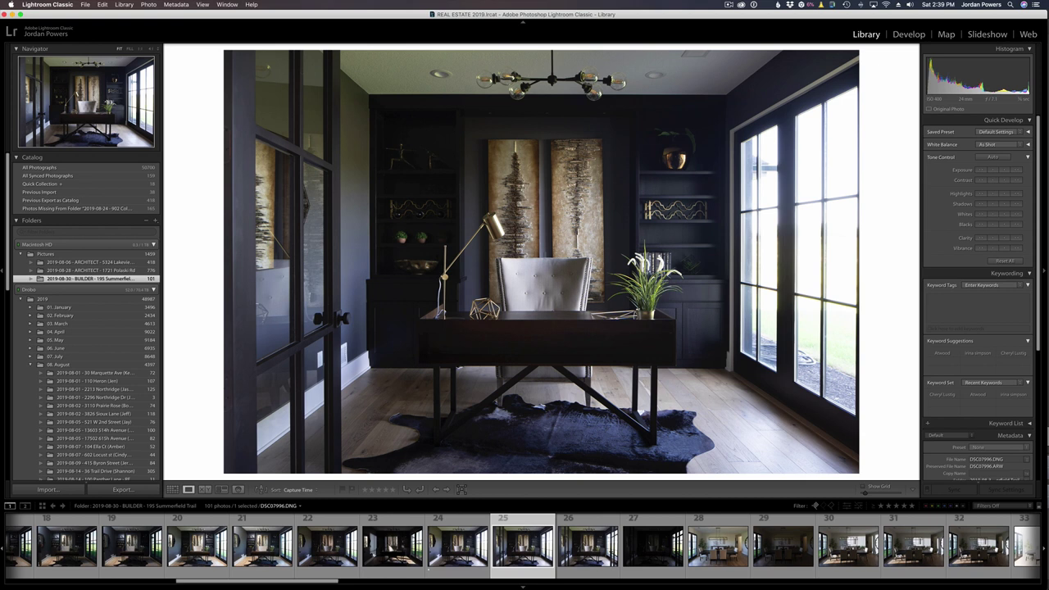
pyautogui.press('1')
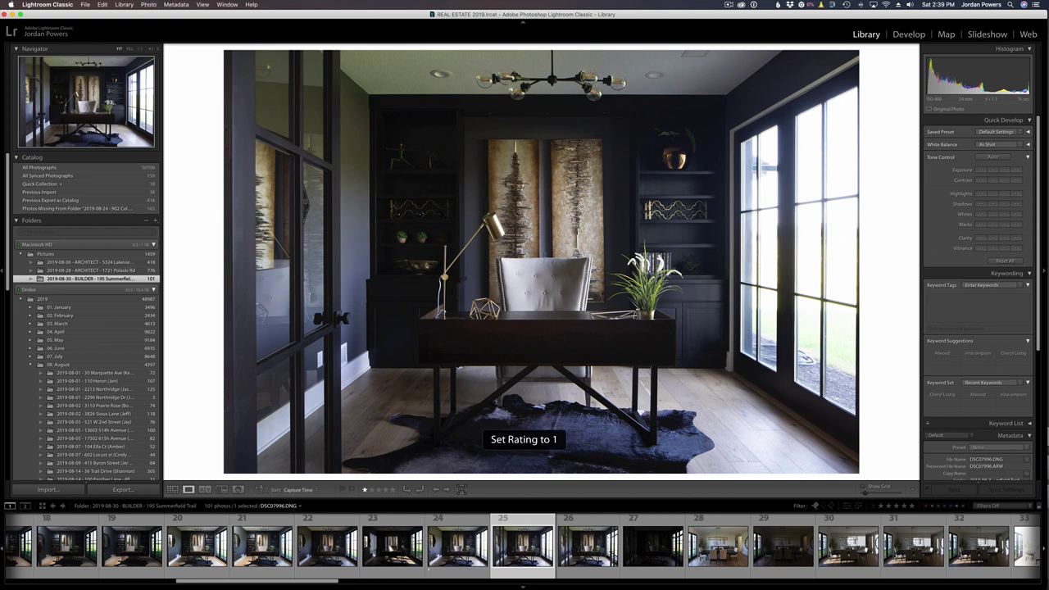
pyautogui.press('Left')
pyautogui.press('0')
pyautogui.press('Right')
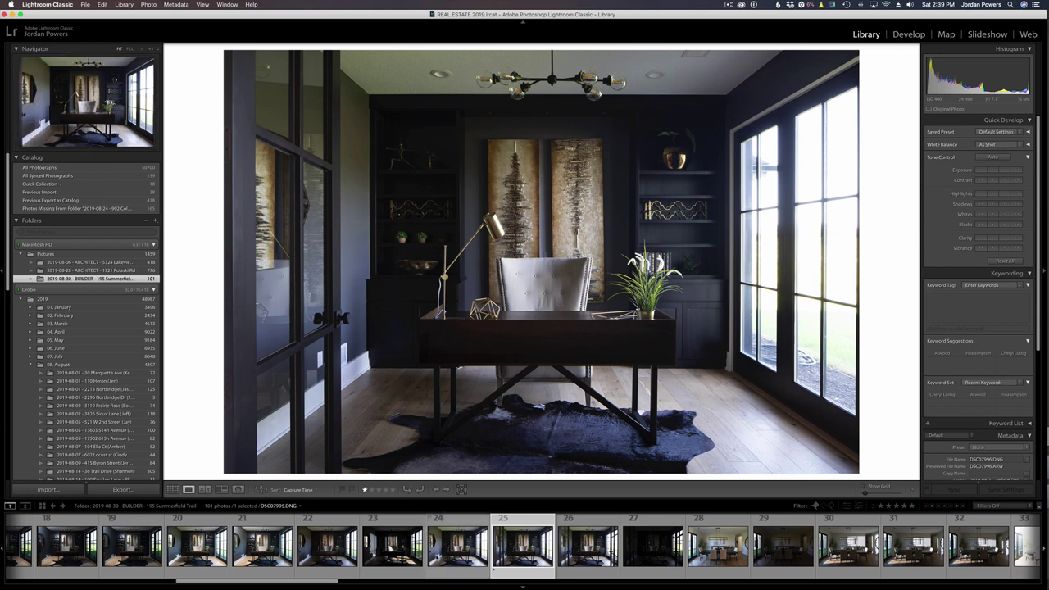
# Step: View bracket 21, browse toward frame 25, rate one bracket one star, and stop on frame 23
pyautogui.hscroll(-2, 439, 557)
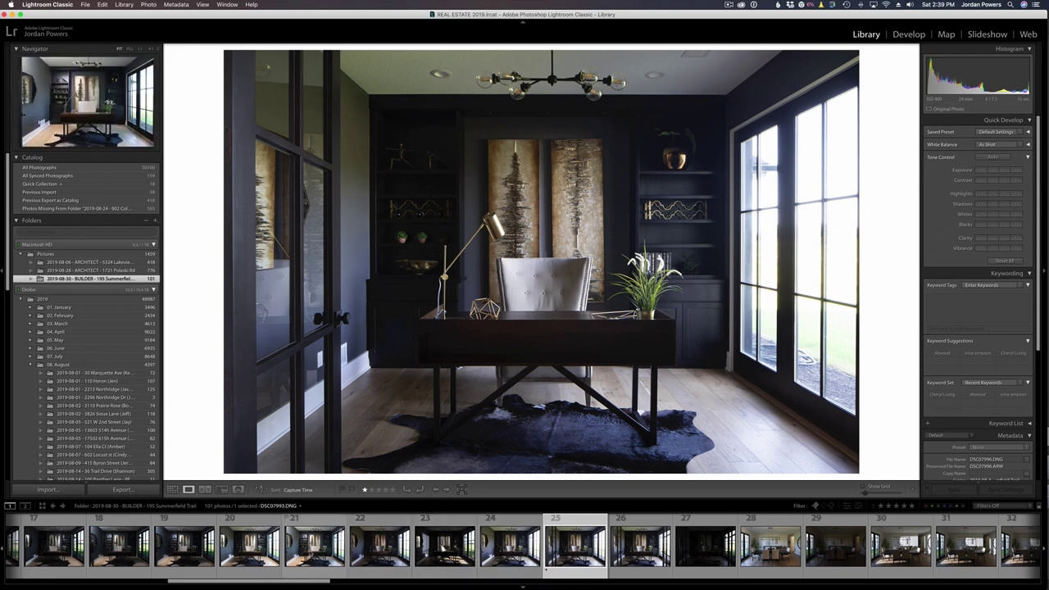
pyautogui.click(308, 555)
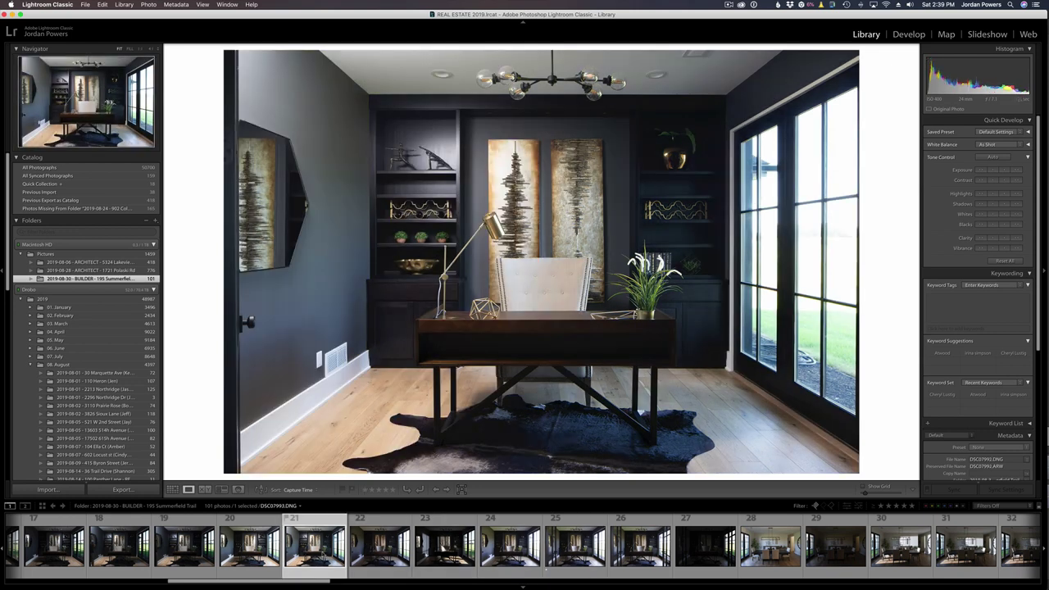
pyautogui.press('Left')
pyautogui.press('Left')
pyautogui.press('Right')
pyautogui.press('Right')
pyautogui.press('Right')
pyautogui.press('Right')
pyautogui.press('Right')
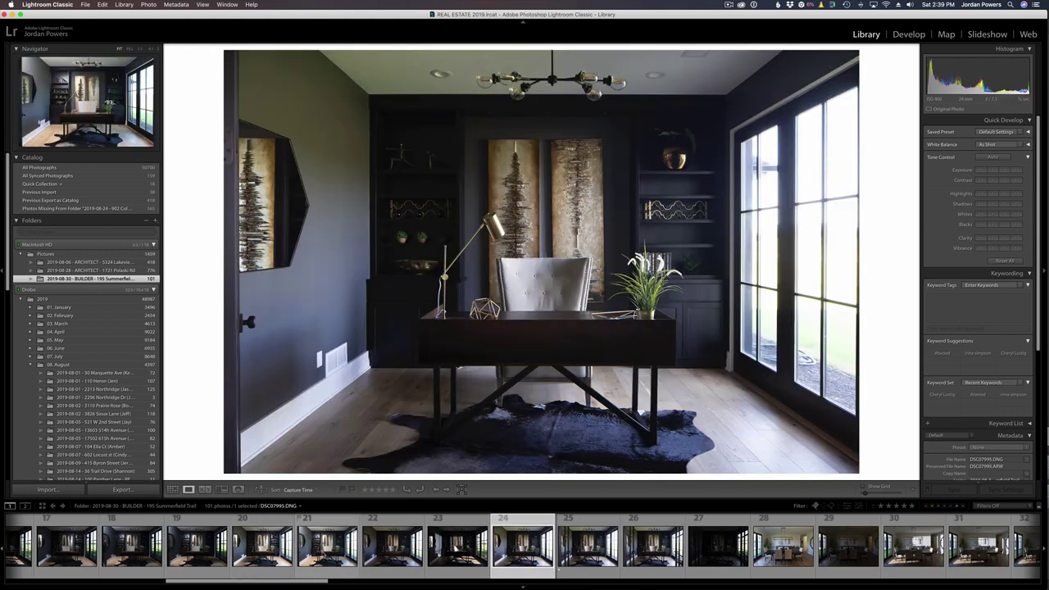
pyautogui.press('Right')
pyautogui.press('Right')
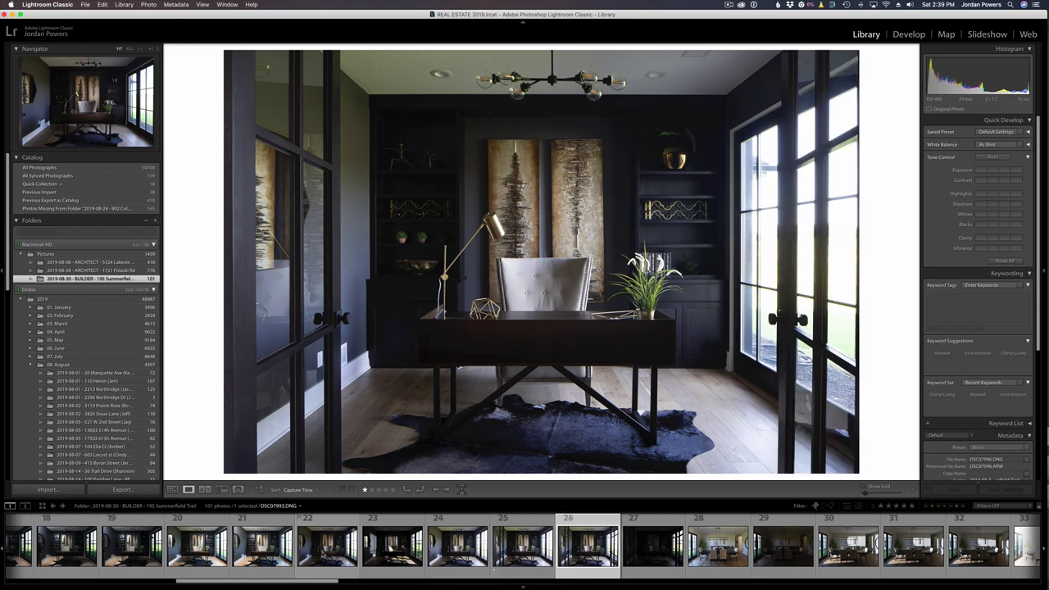
pyautogui.press('Left')
pyautogui.press('Right')
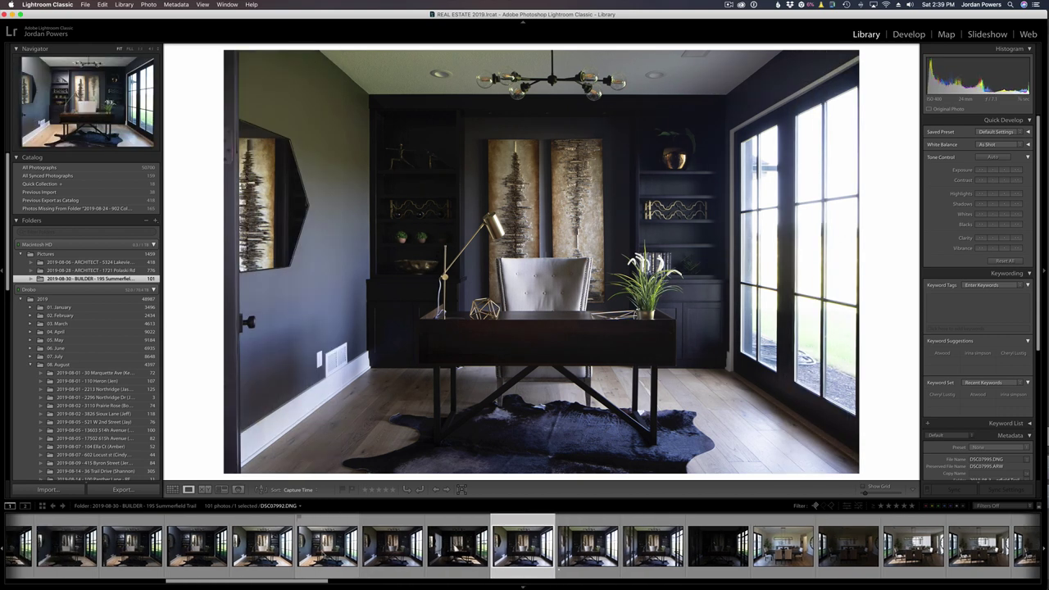
pyautogui.press('Left')
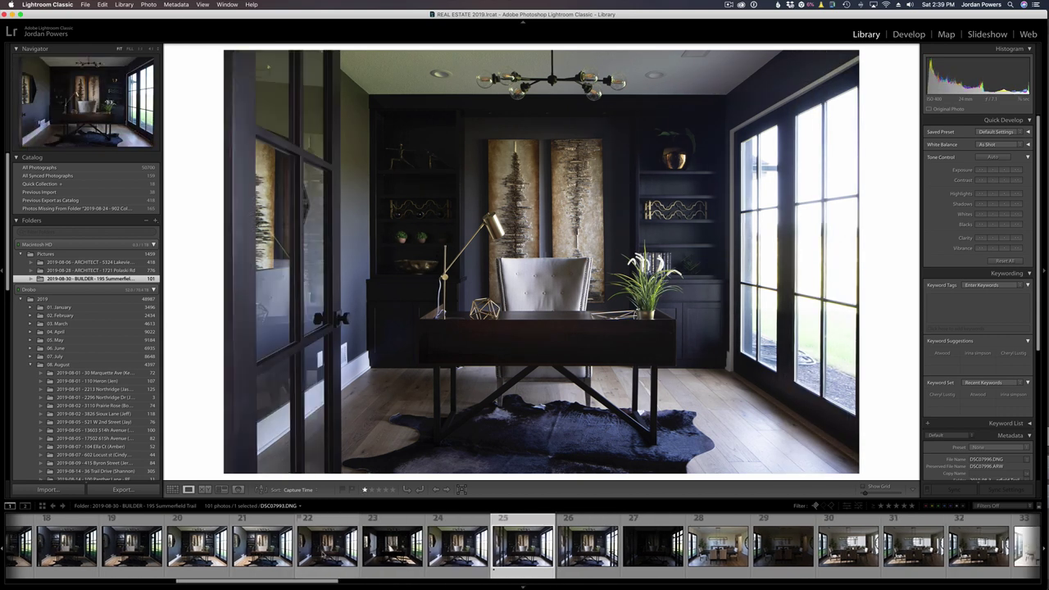
pyautogui.press('Left')
pyautogui.press('1')
pyautogui.press('Left')
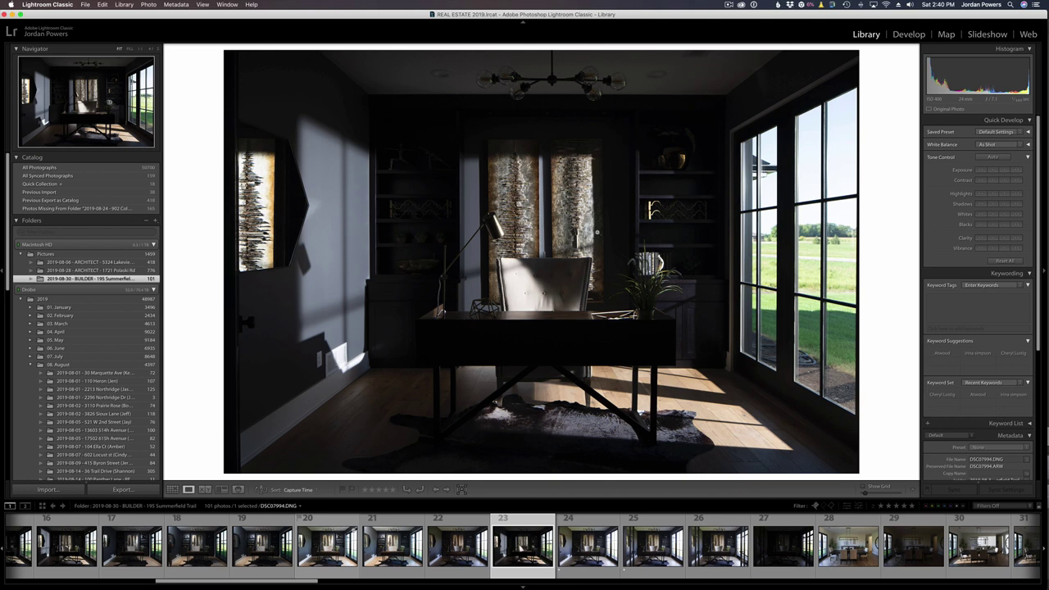
# Step: Give bracket 22 and its neighbour one-star ratings
pyautogui.press('Left')
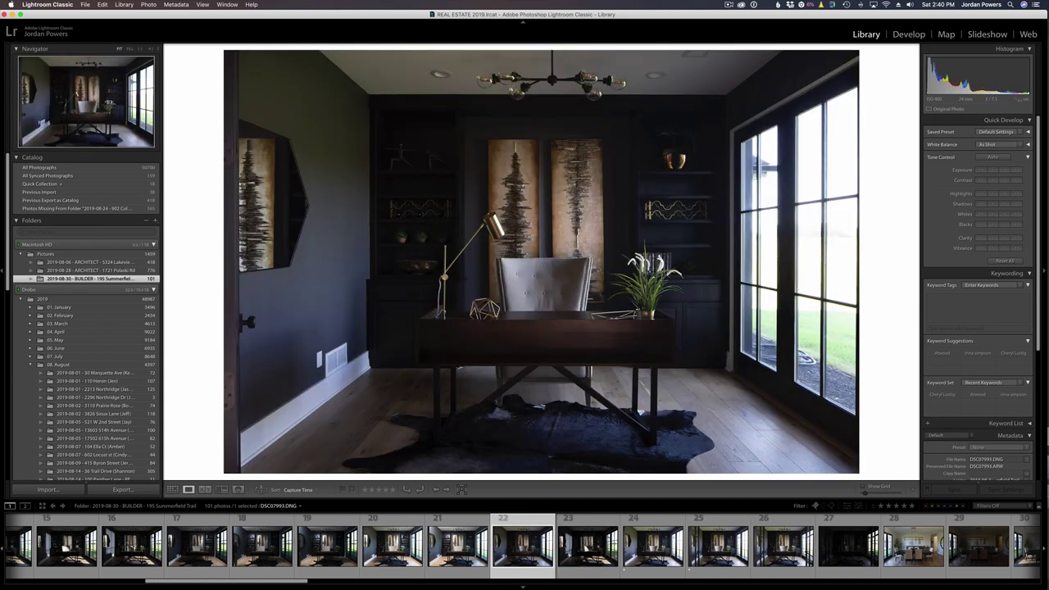
pyautogui.press('Right')
pyautogui.press('1')
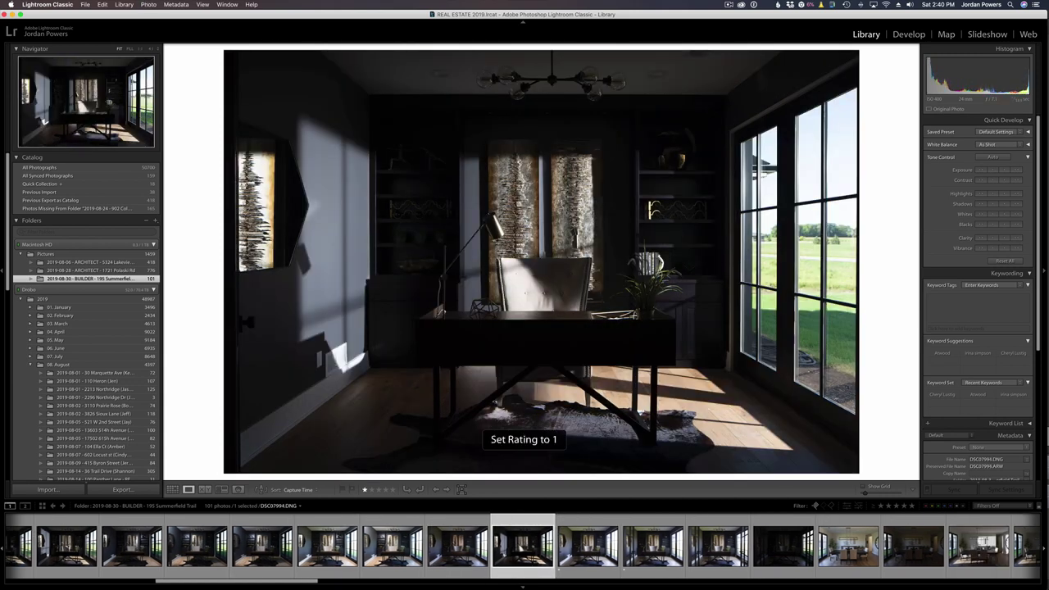
pyautogui.press('Left')
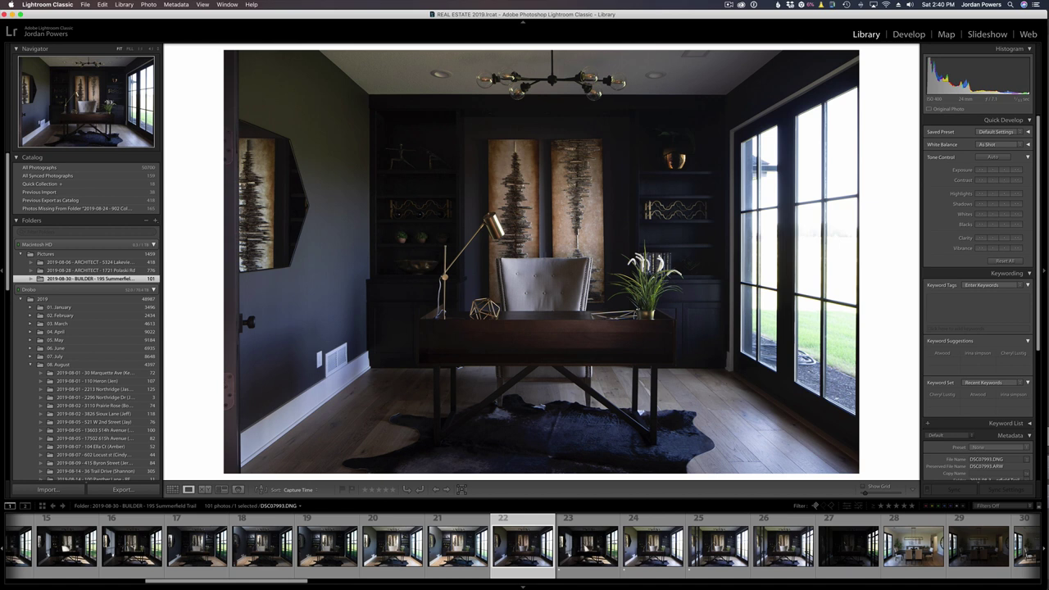
pyautogui.press('1')
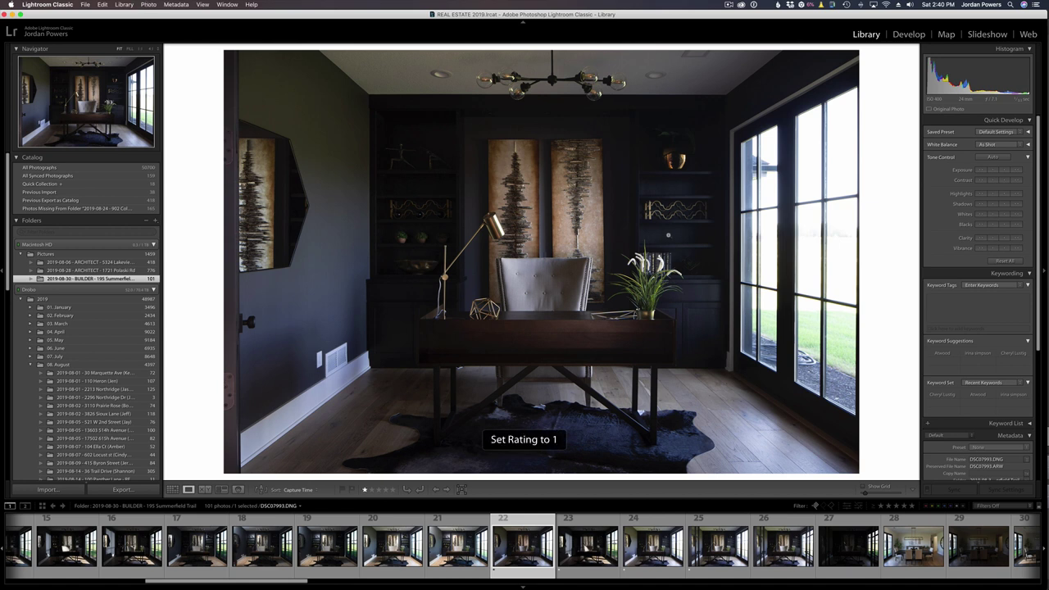
pyautogui.press('Right')
pyautogui.press('Right')
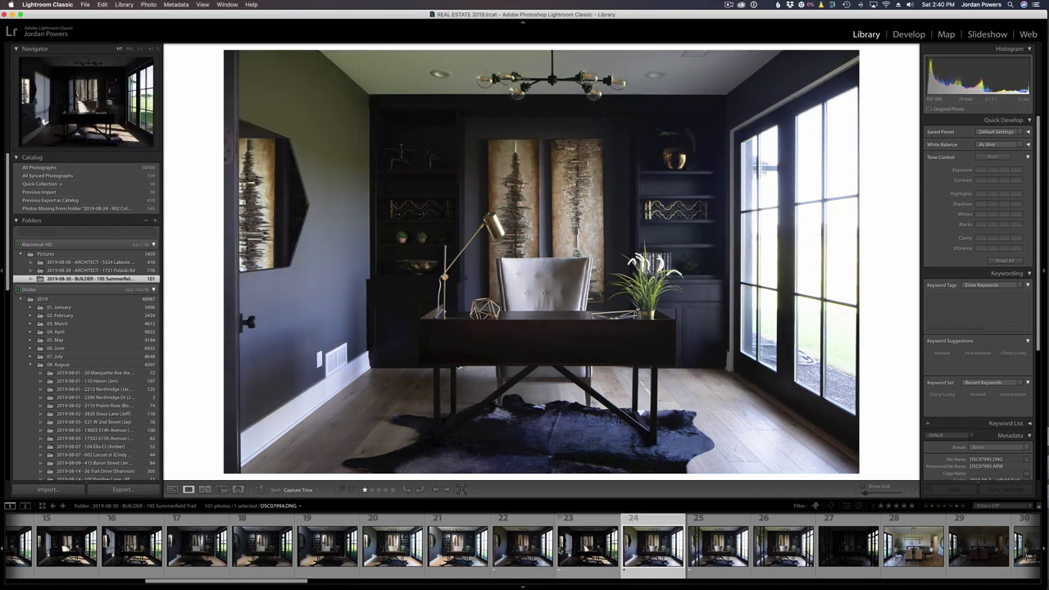
# Step: Compare brackets 22, 23 and 24 side by side via the filmstrip
pyautogui.click(525, 555)
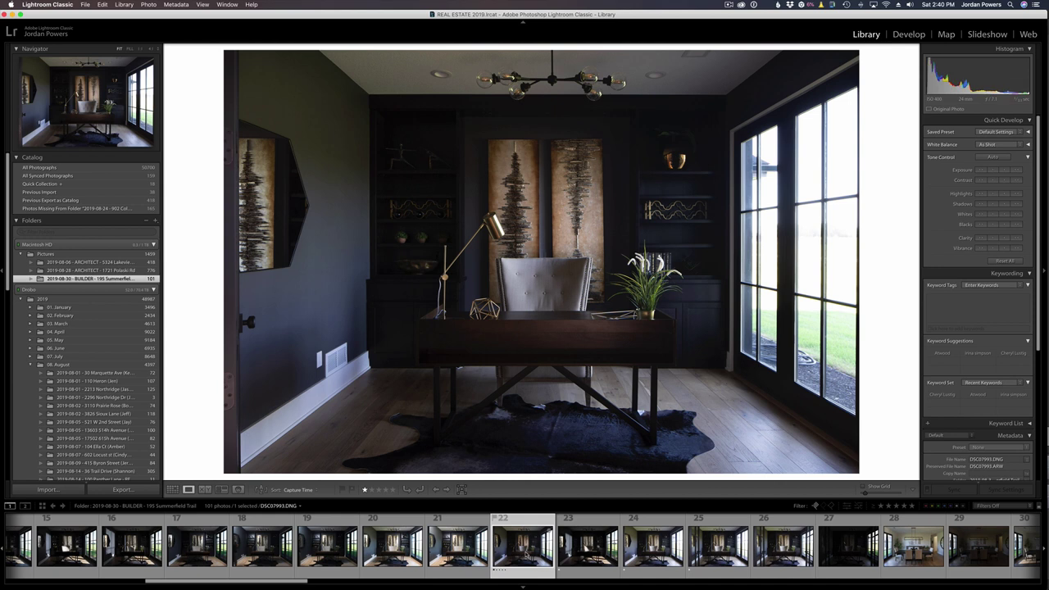
pyautogui.click(648, 547)
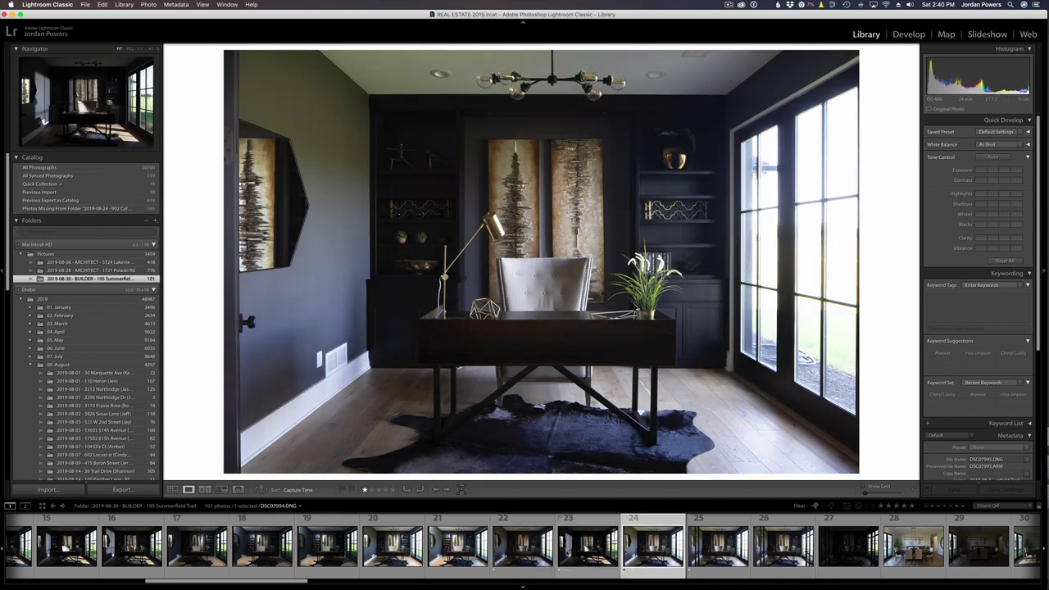
pyautogui.click(524, 547)
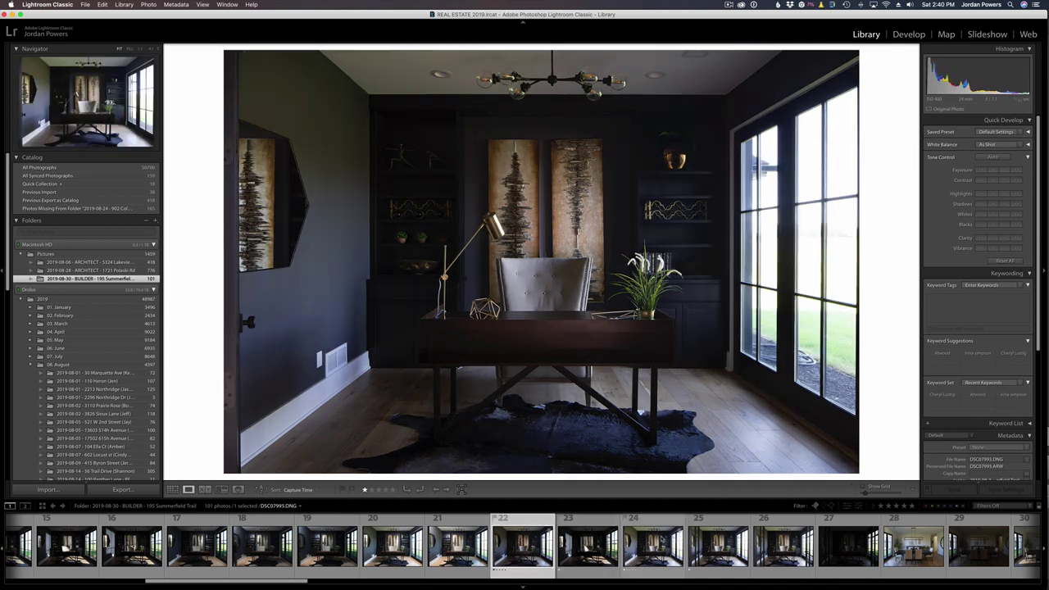
pyautogui.click(644, 542)
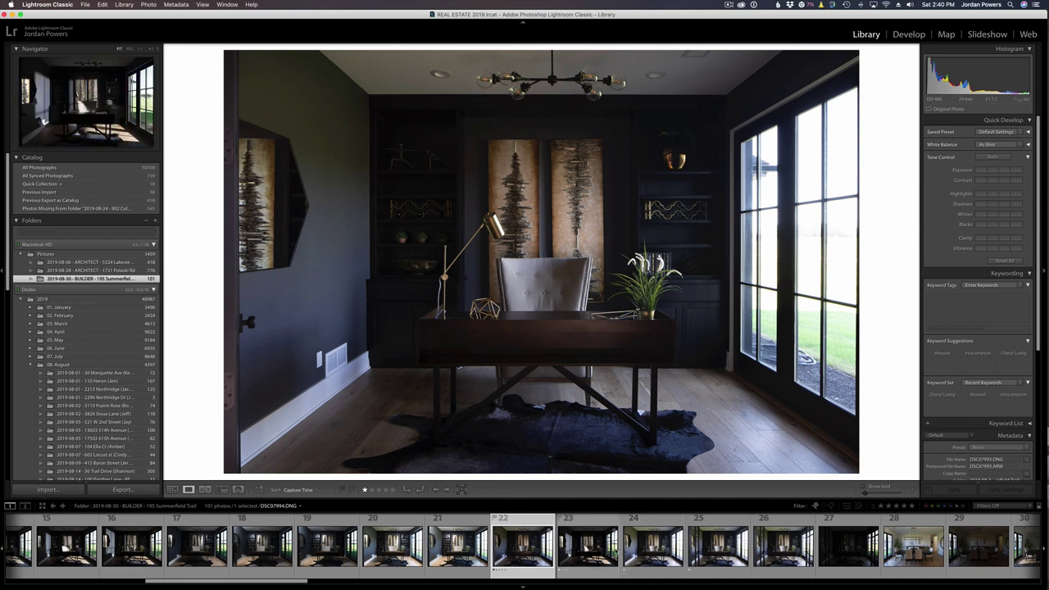
pyautogui.scroll(-3, 523, 548)
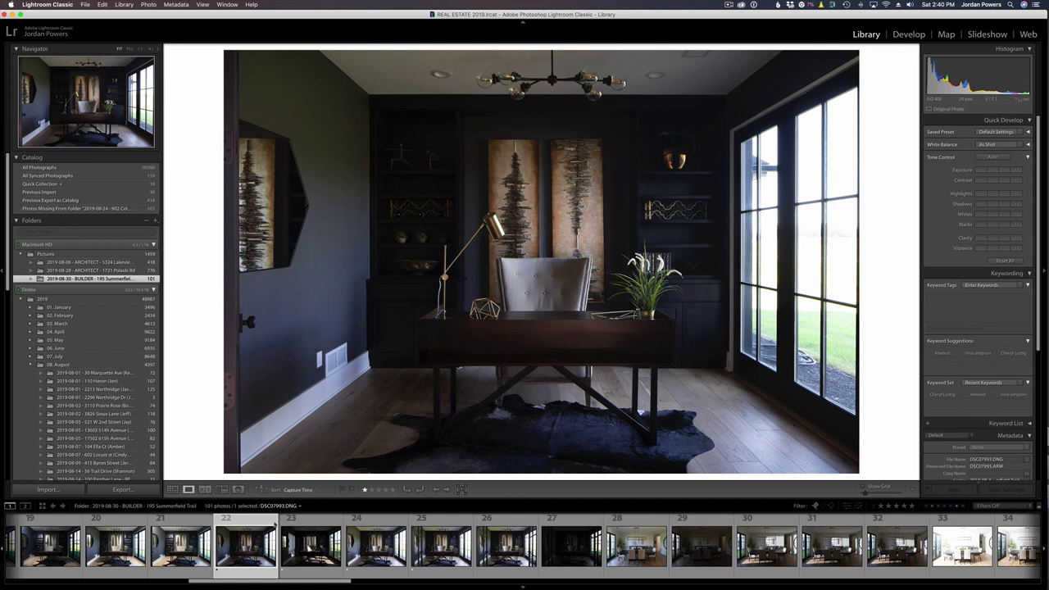
pyautogui.click(364, 557)
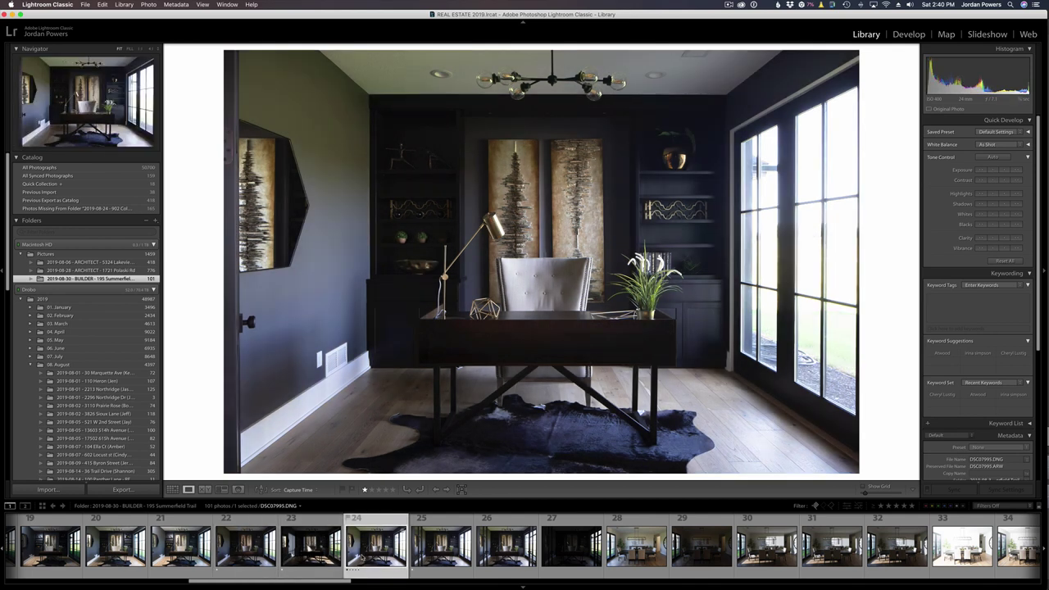
pyautogui.click(306, 556)
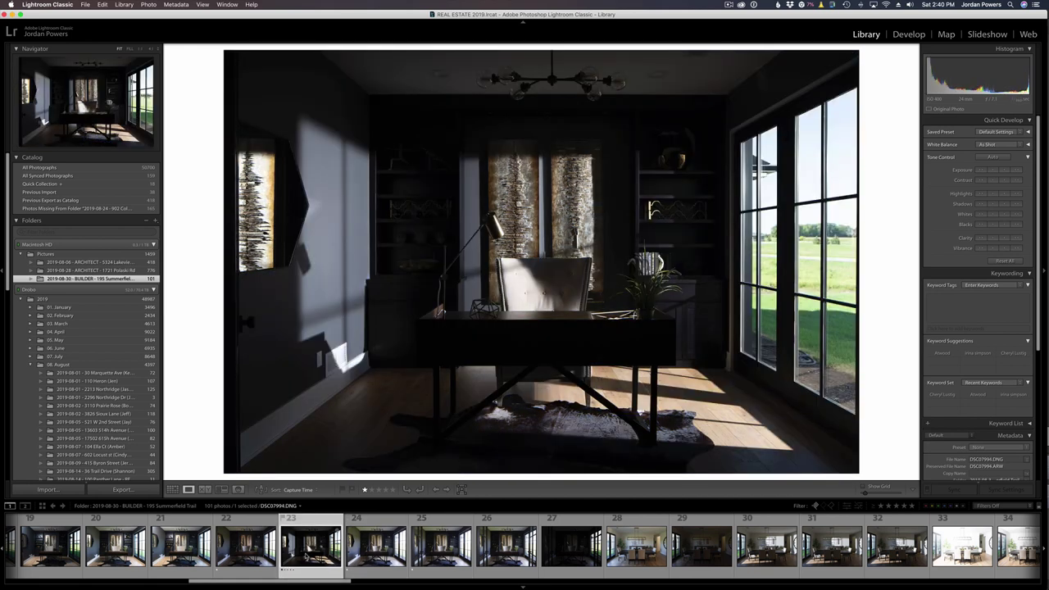
pyautogui.click(250, 557)
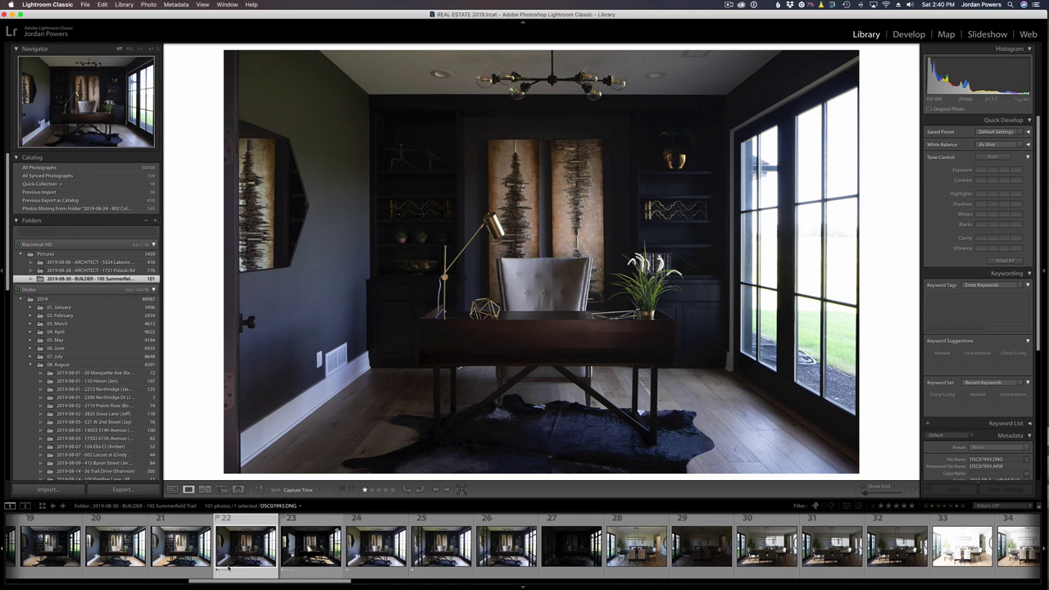
# Step: Rate brackets 21 and 20 one star, then select frames 20 through 25 together
pyautogui.click(197, 557)
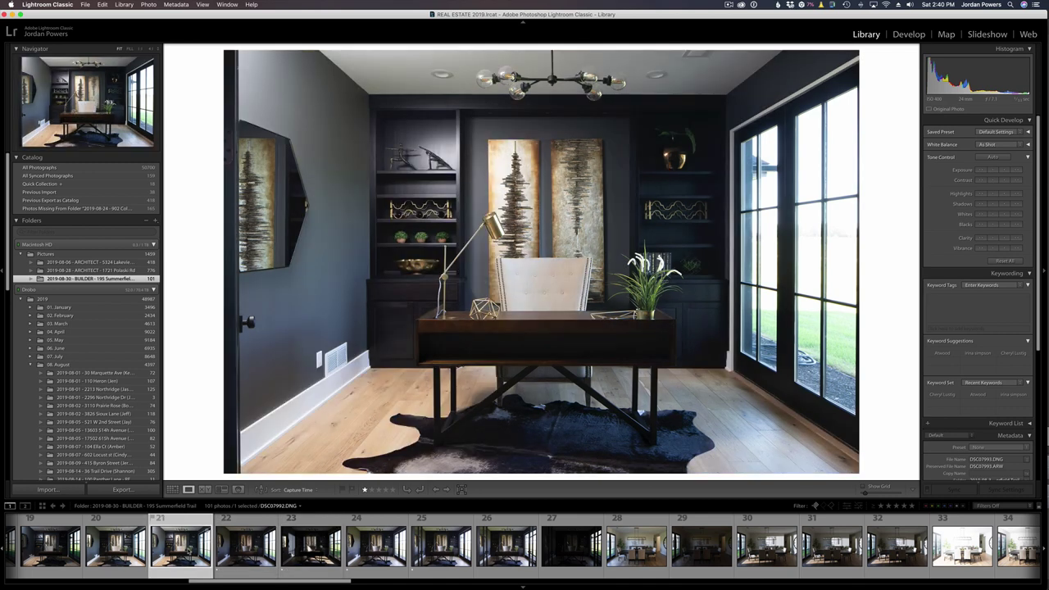
pyautogui.press('1')
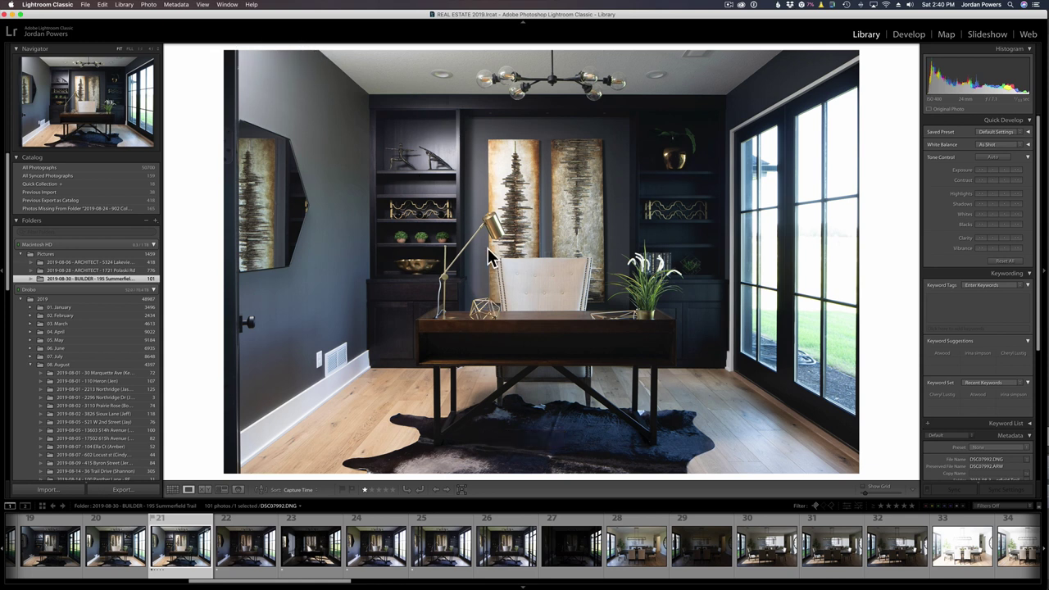
pyautogui.press('Left')
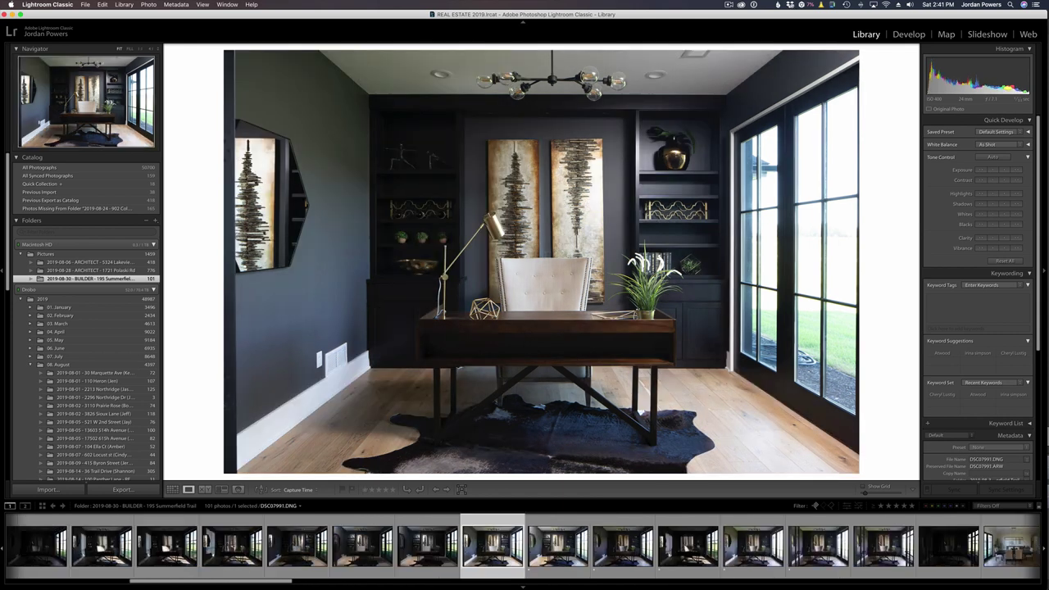
pyautogui.press('1')
pyautogui.press('Left')
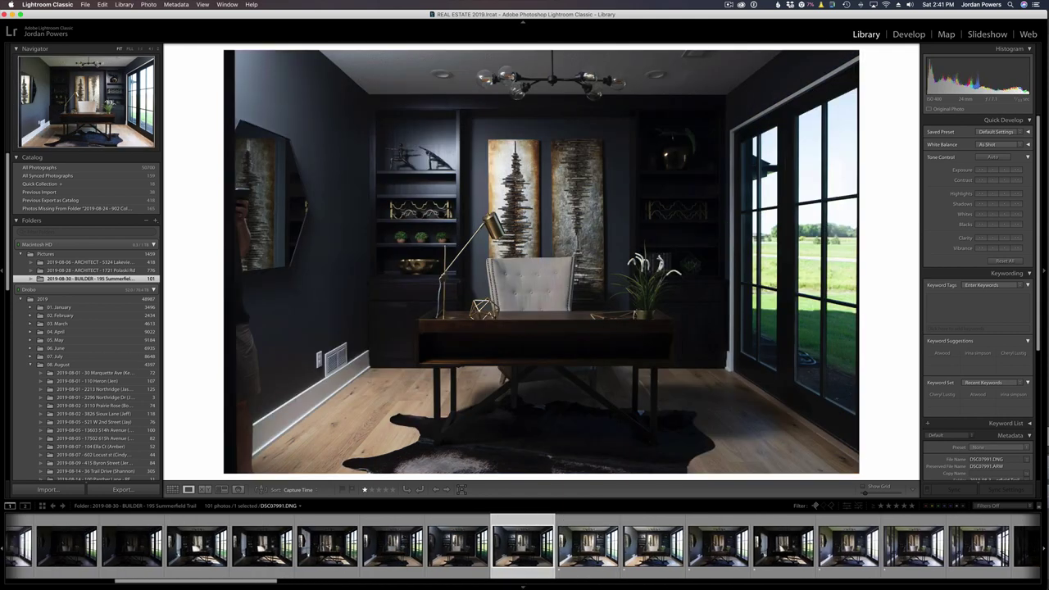
pyautogui.press('Right')
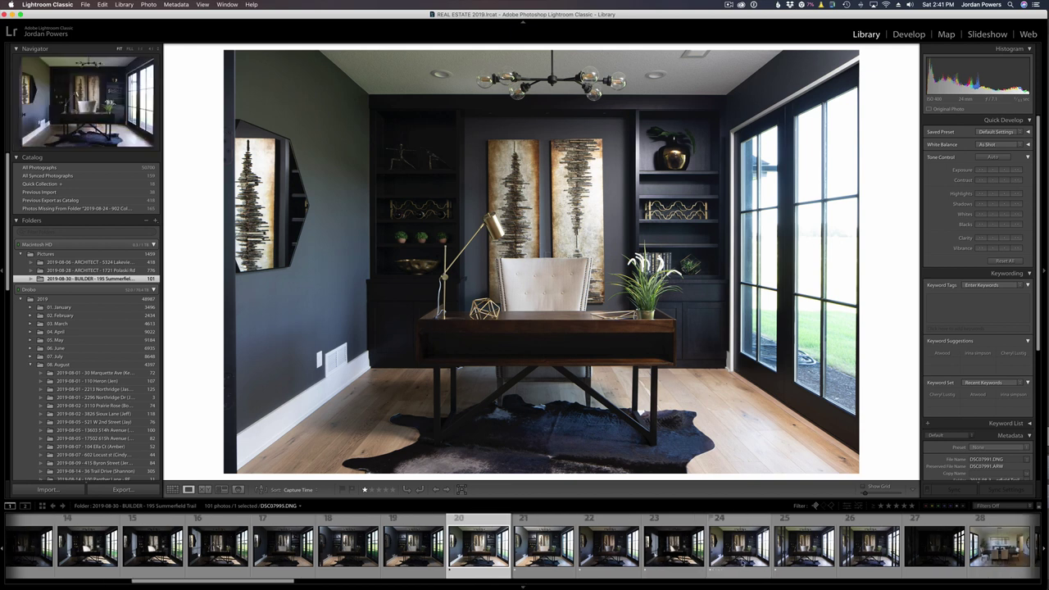
pyautogui.keyDown('shift'); pyautogui.click(805, 545); pyautogui.keyUp('shift')
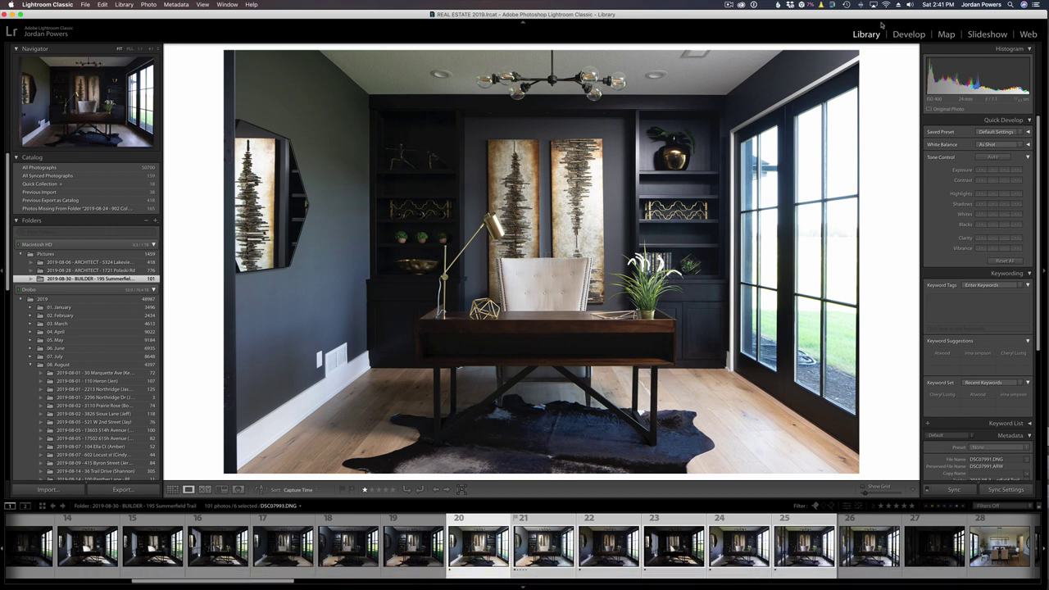
# Step: In Develop, pull down Highlights on brackets 20 and 21, photo 21 to -79
pyautogui.click(907, 34)
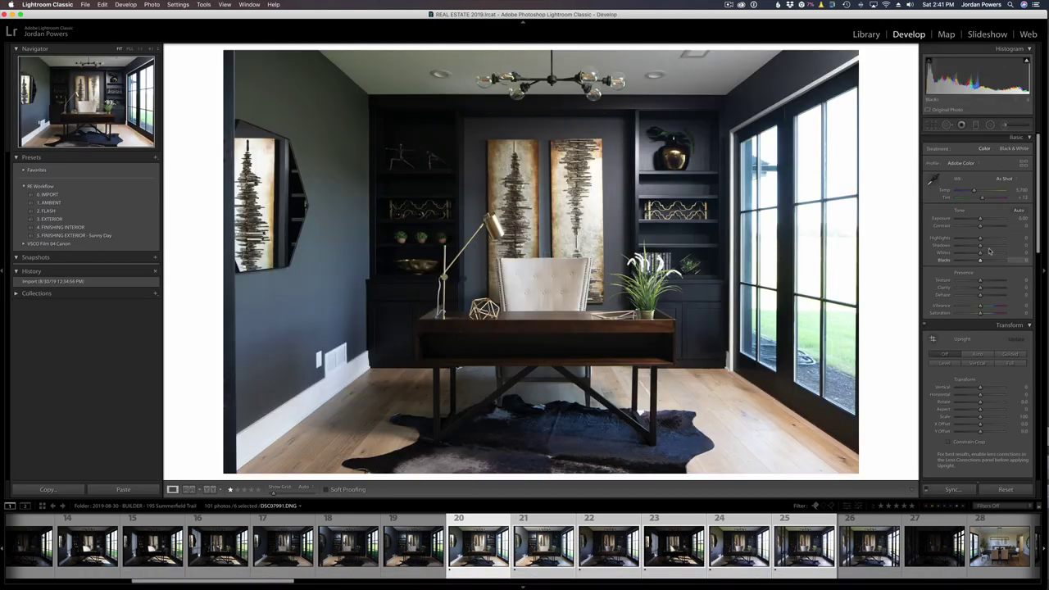
pyautogui.moveTo(980, 237)
pyautogui.mouseDown()
pyautogui.moveTo(965, 237)
pyautogui.moveTo(986, 247)
pyautogui.mouseUp()
pyautogui.press('Right')
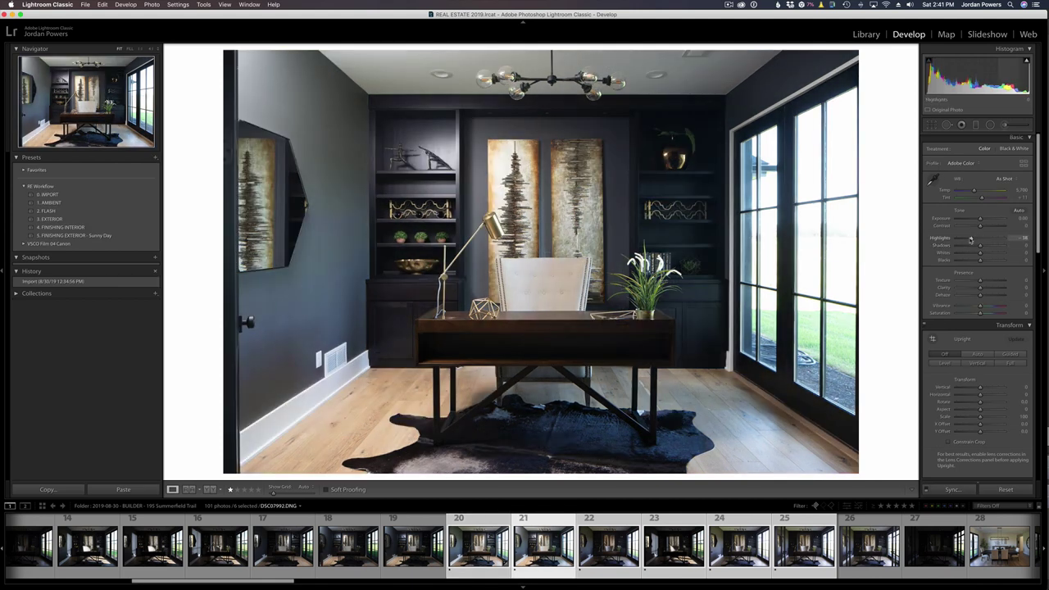
pyautogui.moveTo(970, 239)
pyautogui.mouseDown()
pyautogui.moveTo(961, 239)
pyautogui.moveTo(987, 248)
pyautogui.mouseUp()
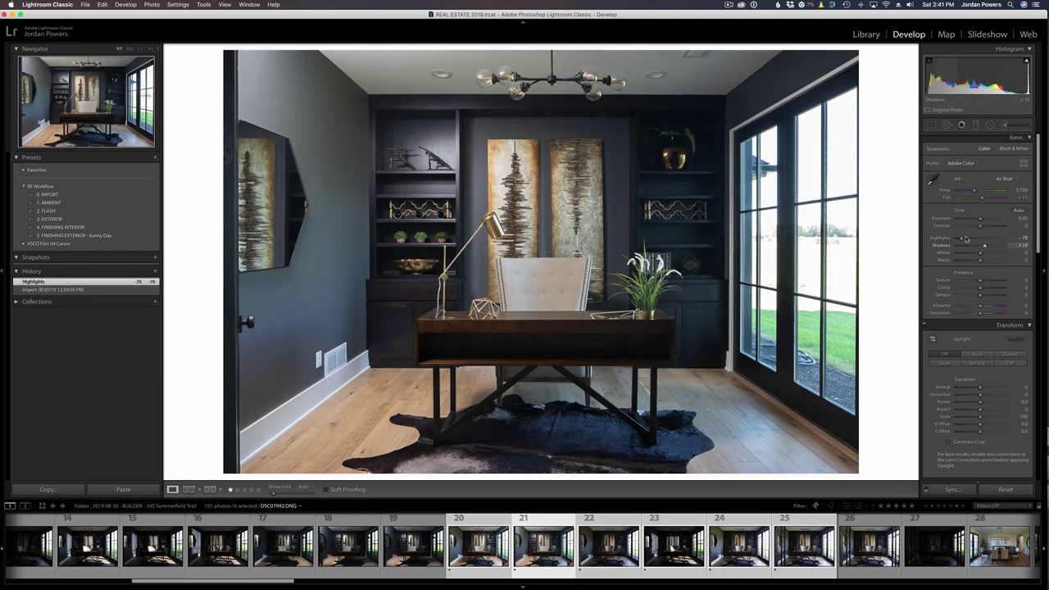
pyautogui.press('Right')
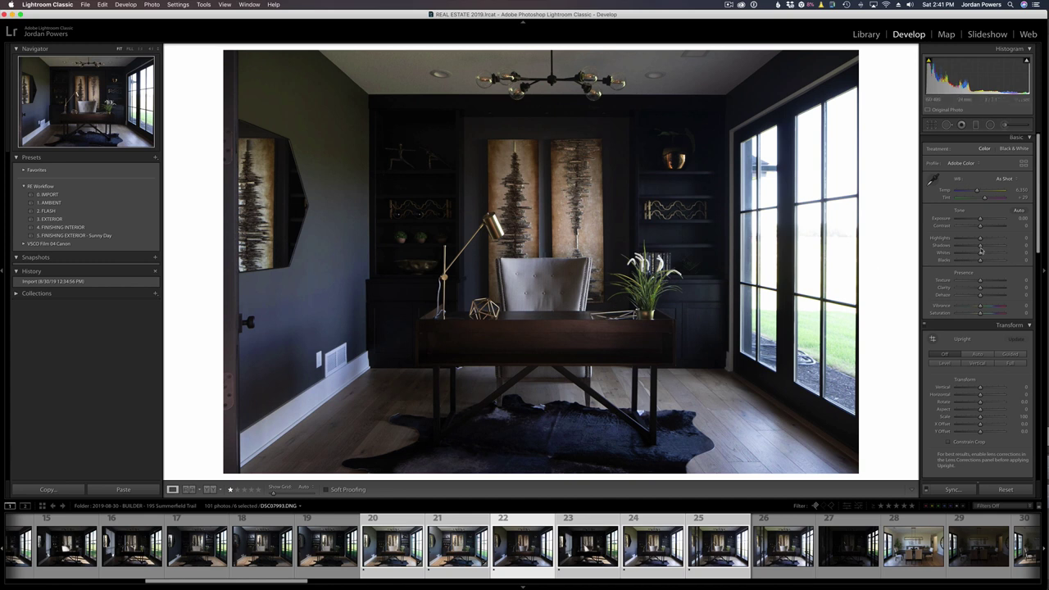
# Step: Lift Shadows to about +29 on the next bracket, then darken the following bracket's bright windows
pyautogui.click(1008, 246)
pyautogui.moveTo(1008, 246); pyautogui.dragTo(981, 239)
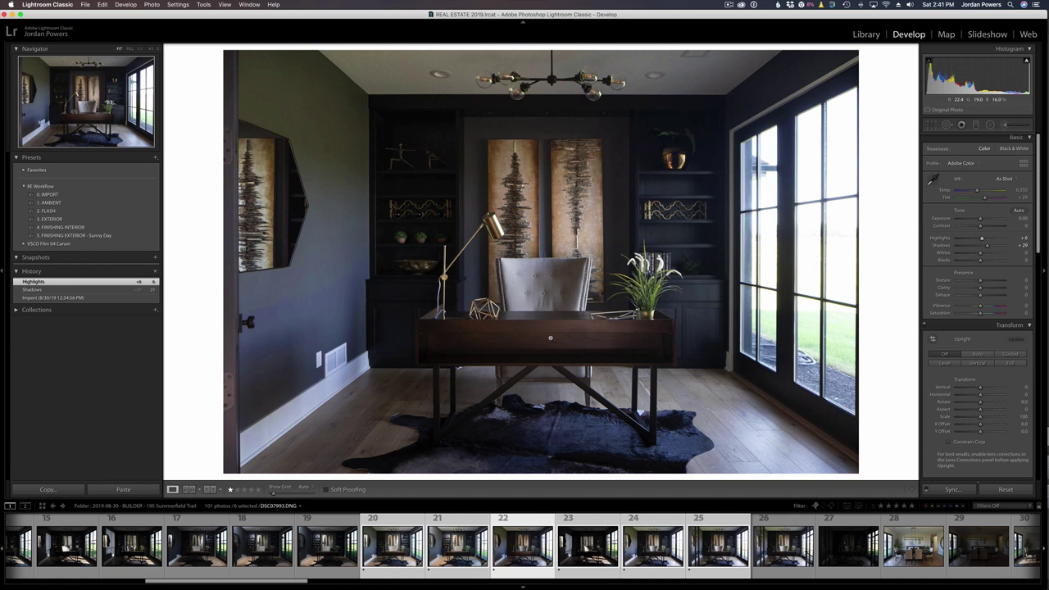
pyautogui.press('Right')
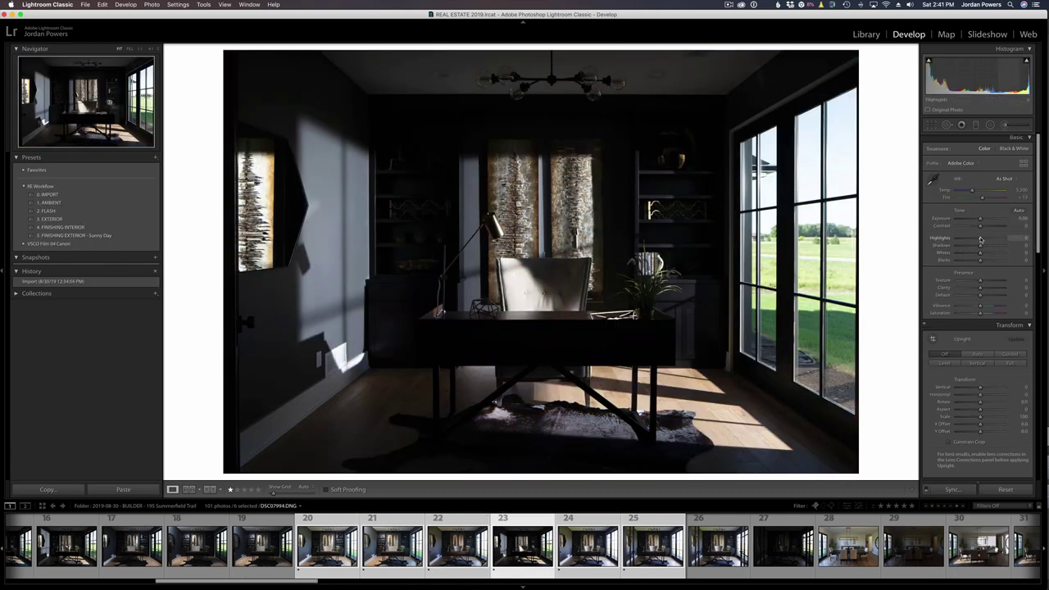
pyautogui.moveTo(967, 241); pyautogui.dragTo(1004, 245)
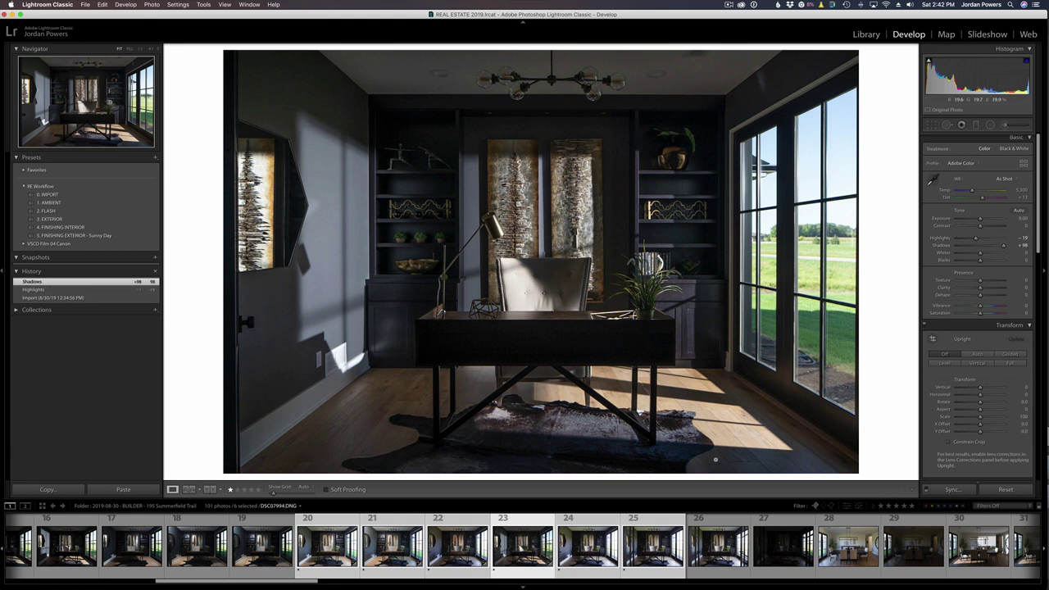
pyautogui.press('Right')
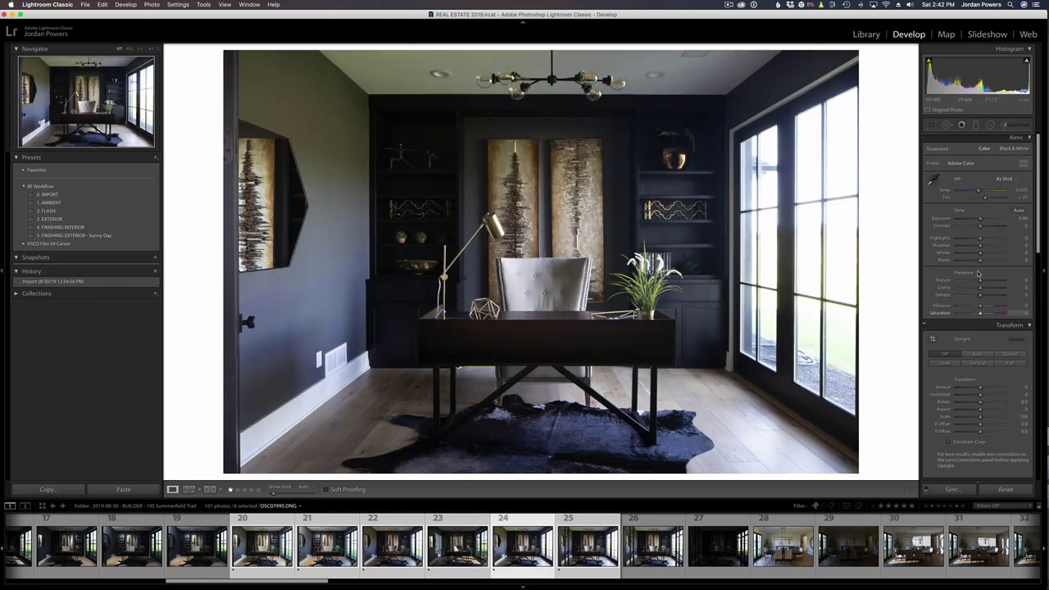
# Step: Raise Shadows to +31, then set the glass-door frame to Shadows +36, Highlights -27
pyautogui.moveTo(980, 245)
pyautogui.mouseDown()
pyautogui.moveTo(989, 247)
pyautogui.moveTo(970, 238)
pyautogui.mouseUp()
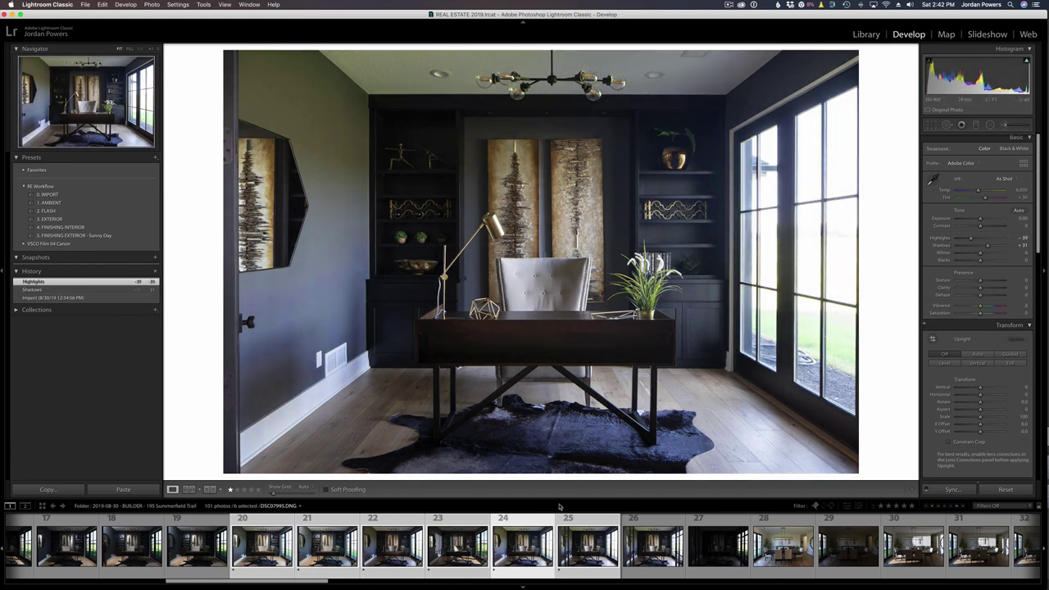
pyautogui.rightClick(599, 540)
pyautogui.moveTo(619, 397)
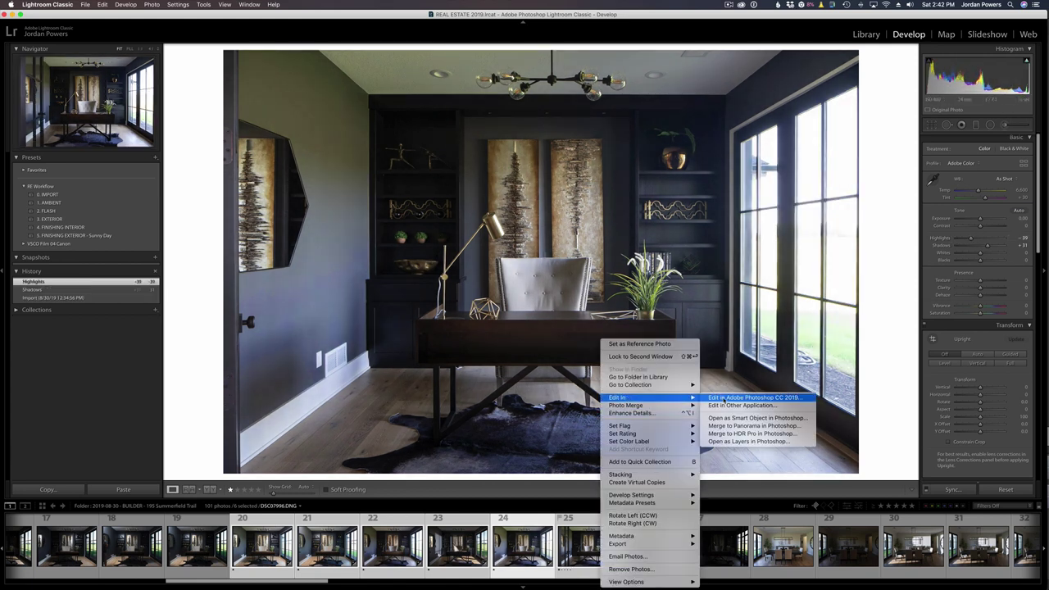
pyautogui.press('Escape')
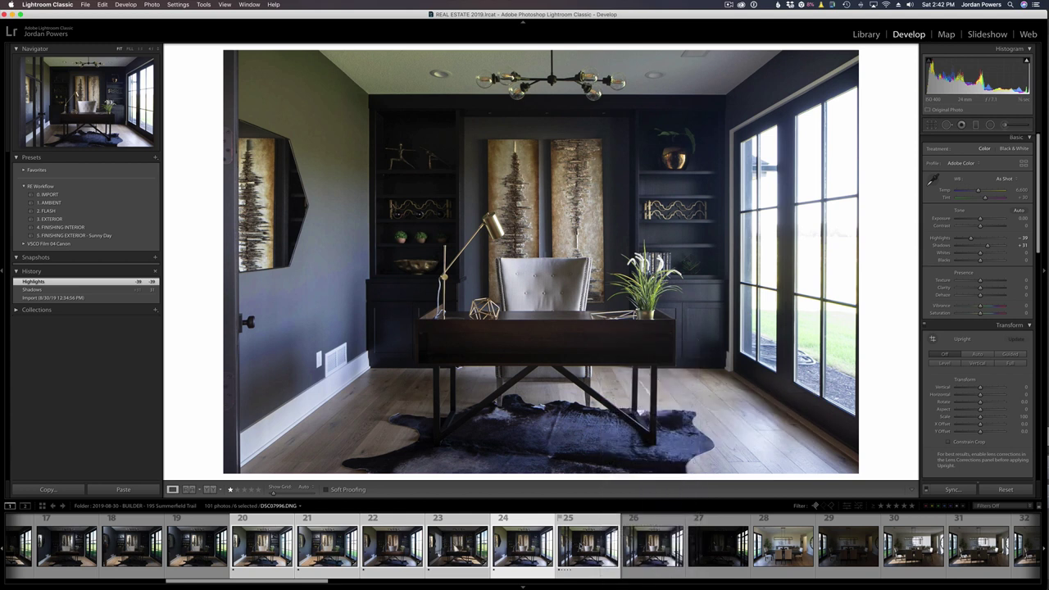
pyautogui.click(581, 547)
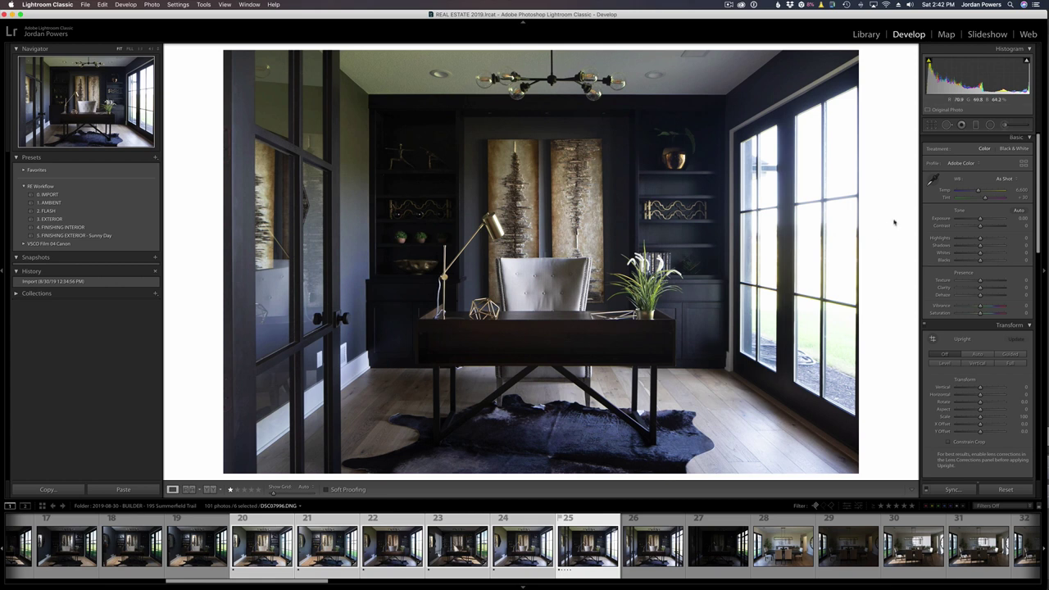
pyautogui.moveTo(980, 245); pyautogui.dragTo(989, 246)
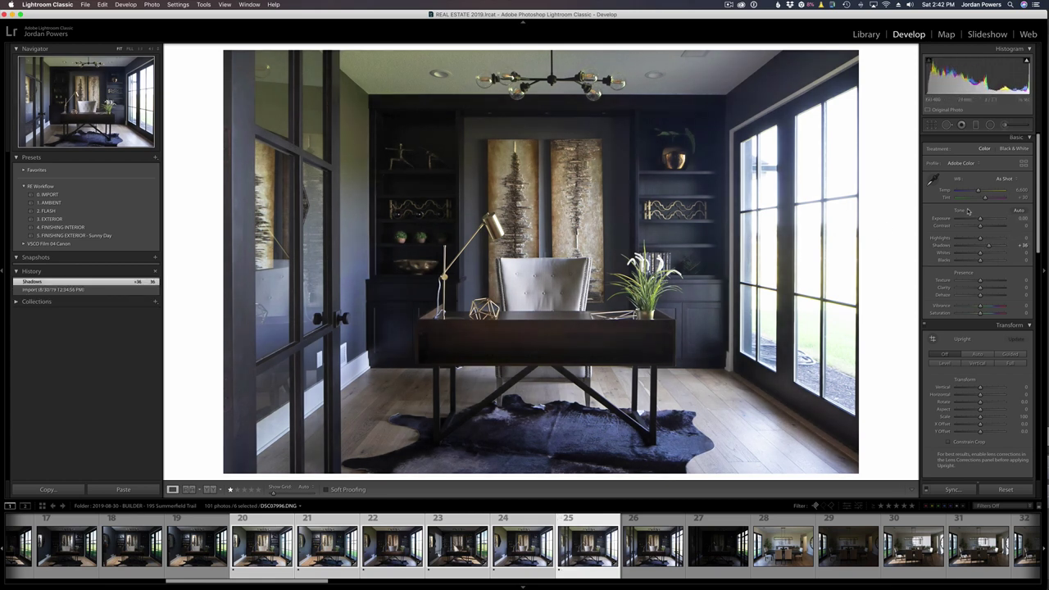
pyautogui.moveTo(980, 239); pyautogui.dragTo(974, 239)
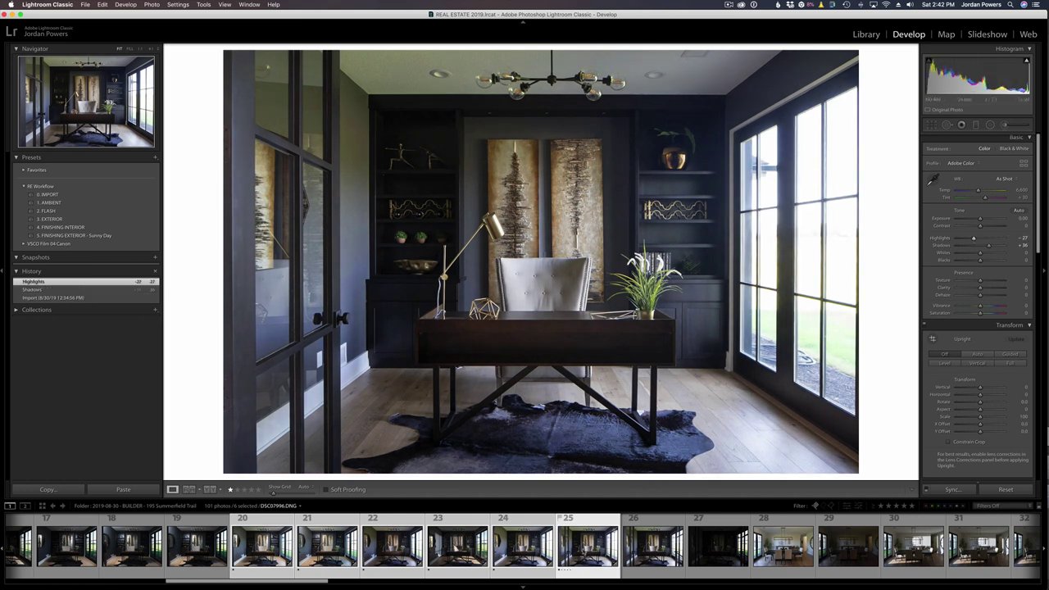
# Step: Send the selected brackets to Photoshop with Edit In > Open as Layers, accepting the compatibility warning
pyautogui.rightClick(583, 551)
pyautogui.moveTo(623, 400)
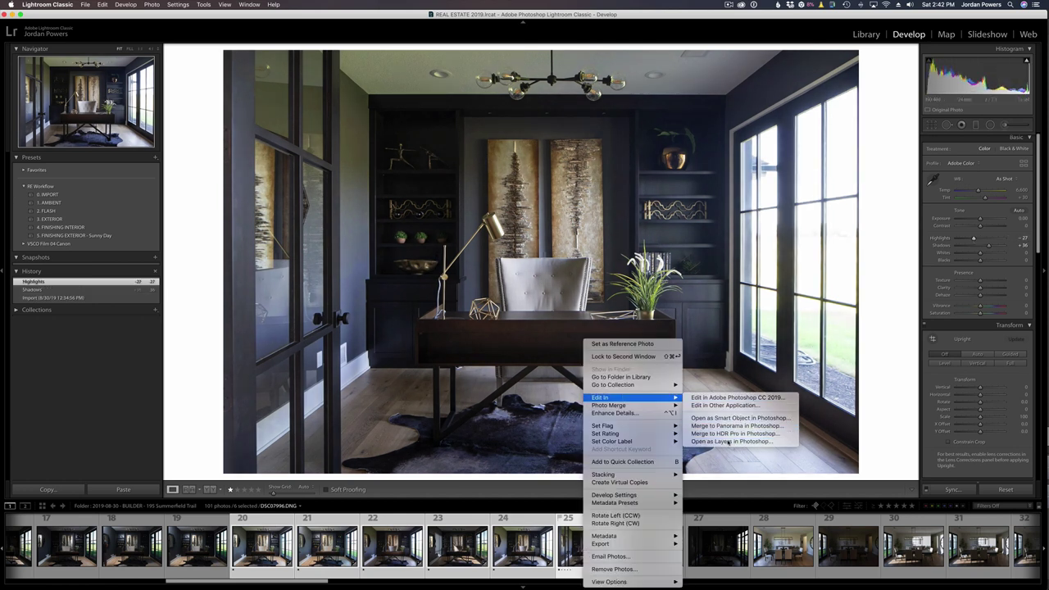
pyautogui.click(726, 442)
pyautogui.press('Return')
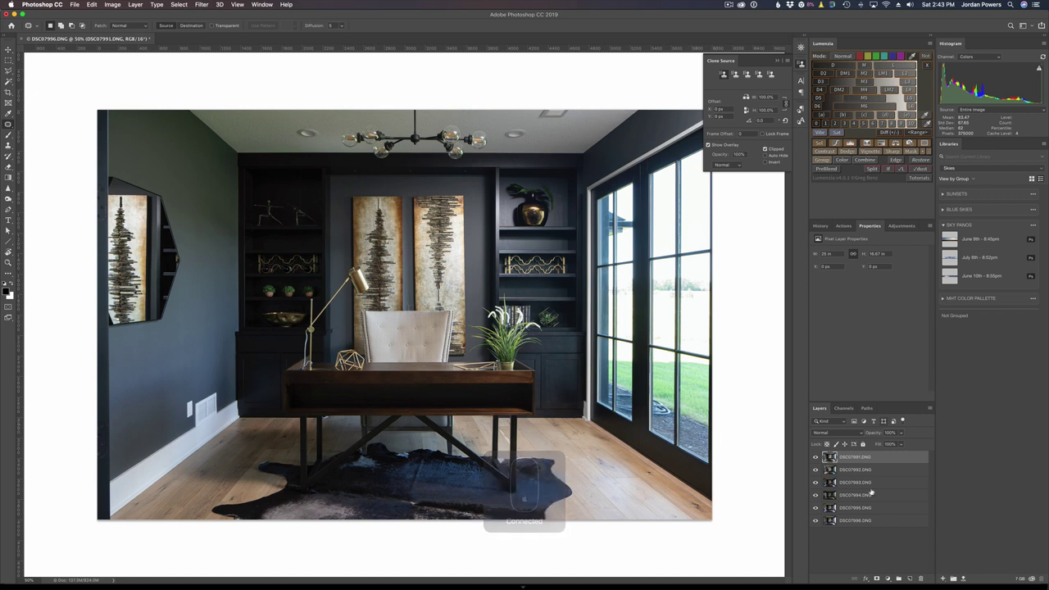
# Step: Select all six exposure layers and run the ALIGN LAYERS action from the Actions panel
pyautogui.keyDown('shift'); pyautogui.click(869, 521); pyautogui.keyUp('shift')
pyautogui.click(843, 225)
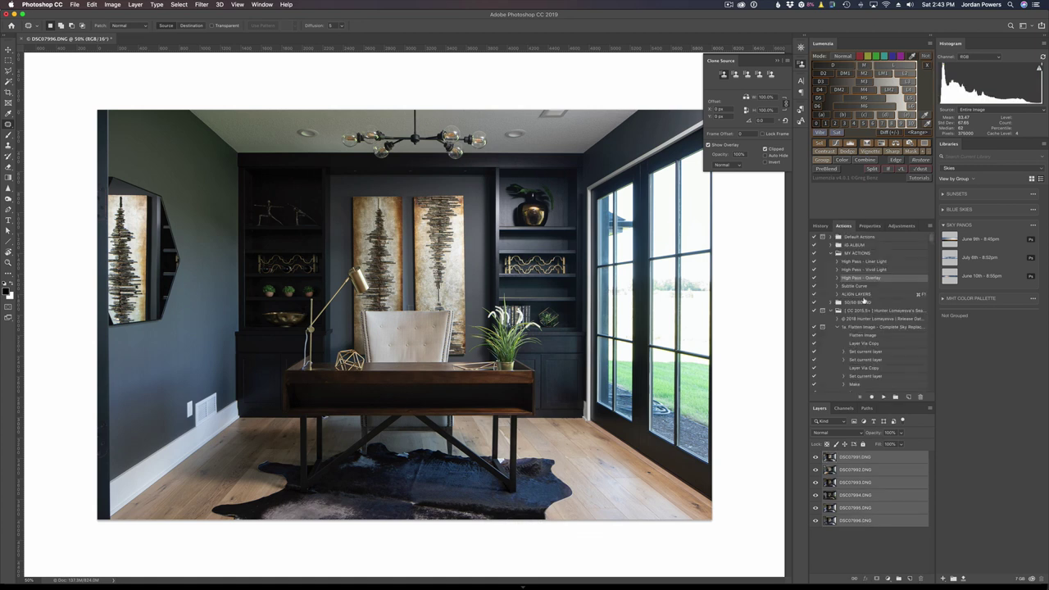
pyautogui.click(861, 292)
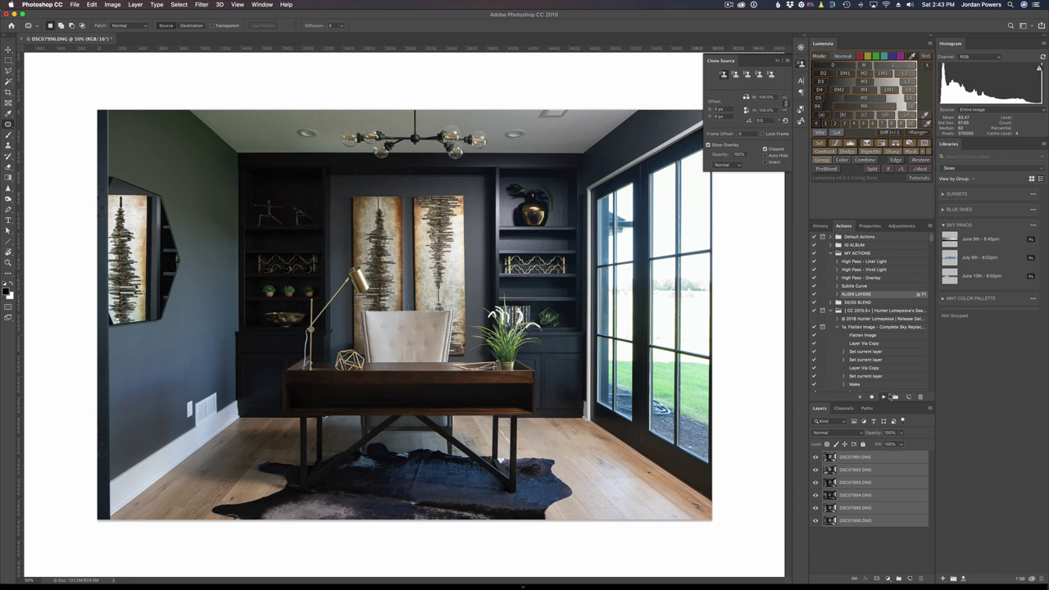
pyautogui.click(884, 397)
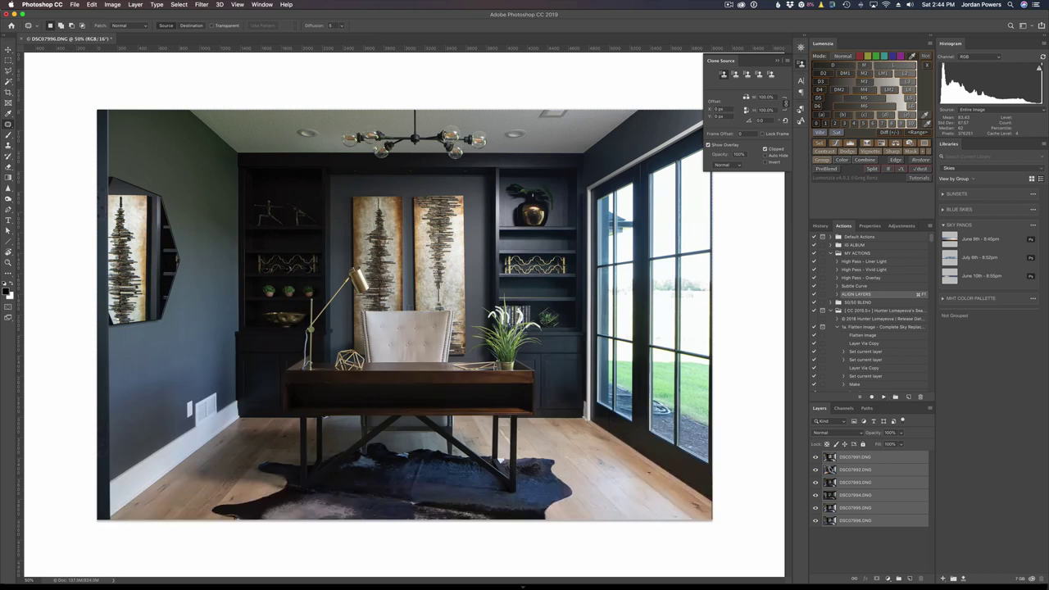
# Step: Compare the exposures, move DSC07995 below DSC07996, and rename DSC07996 to 'door'
pyautogui.click(816, 457)
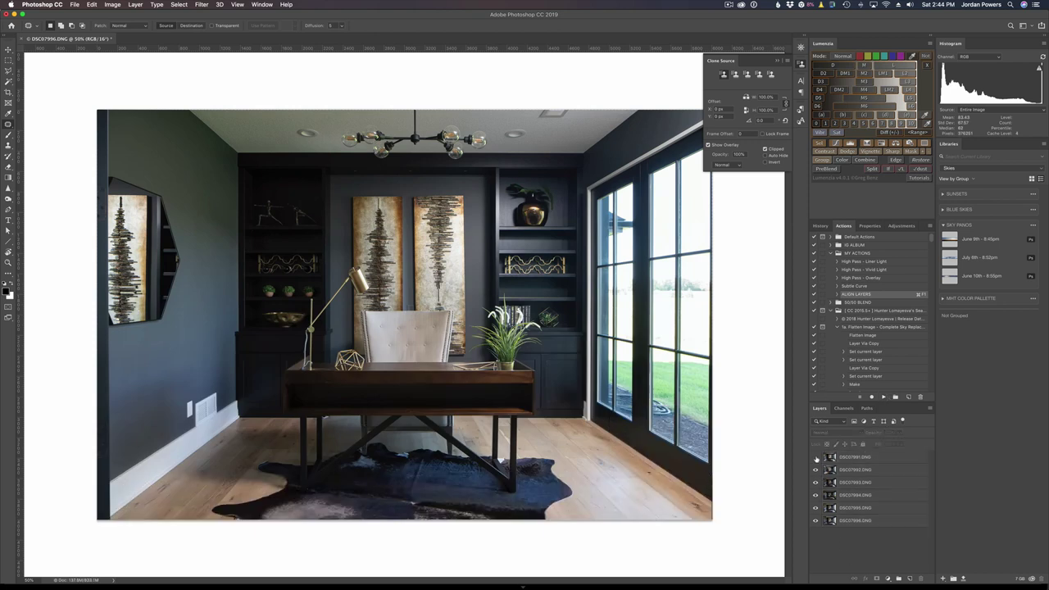
pyautogui.click(815, 469)
pyautogui.click(815, 481)
pyautogui.click(815, 495)
pyautogui.click(815, 508)
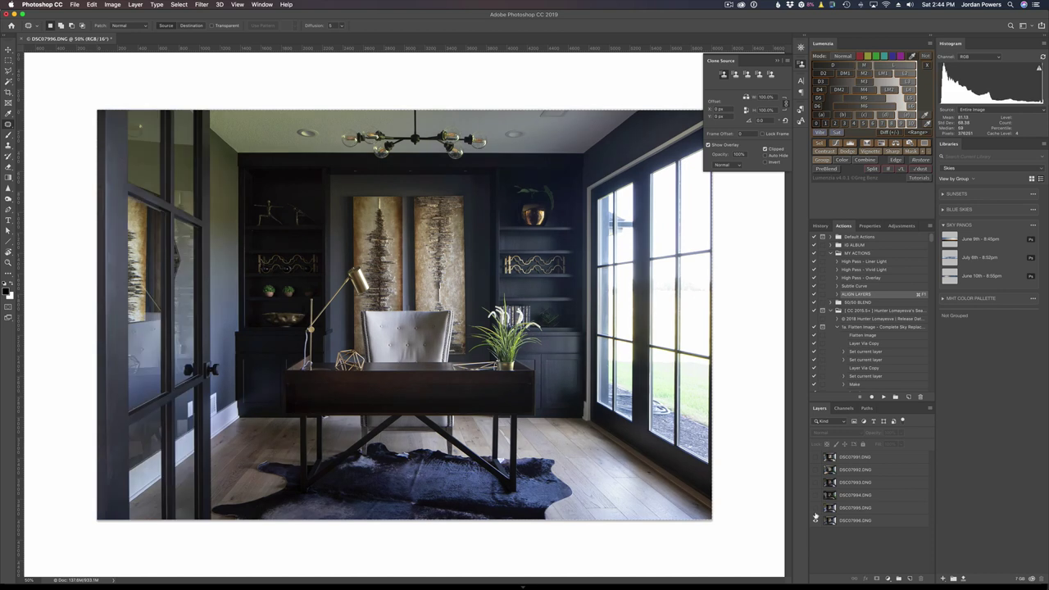
pyautogui.click(815, 508)
pyautogui.moveTo(881, 511); pyautogui.dragTo(835, 521)
pyautogui.doubleClick(854, 508)
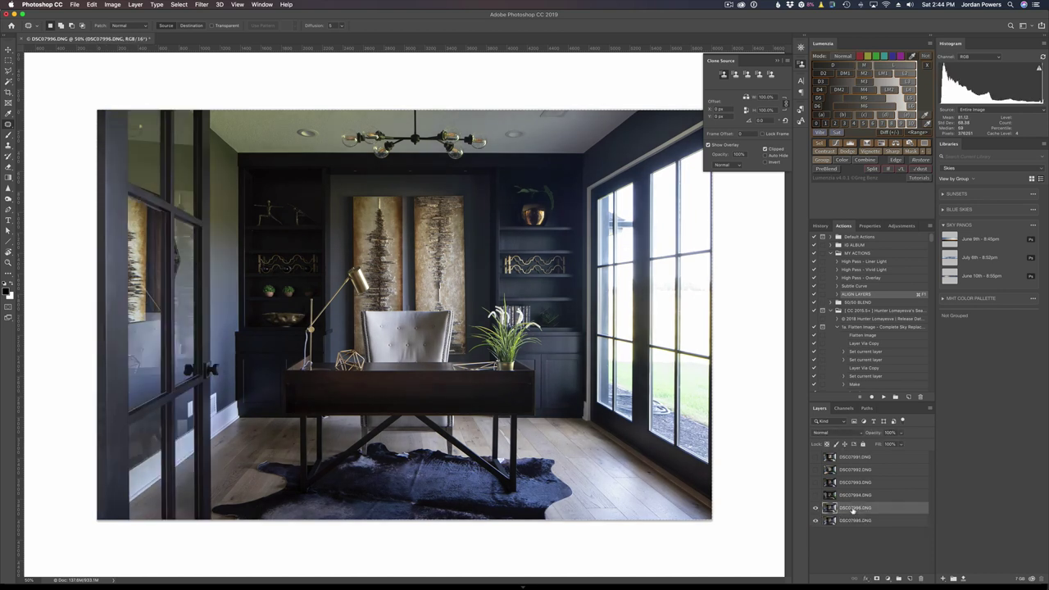
pyautogui.write('Hi')
pyautogui.write('oor')
pyautogui.press('Return')
# Step: Rename the sunlit DSC07994 layer to 'sun' and move sun, then door, to the top
pyautogui.click(816, 508)
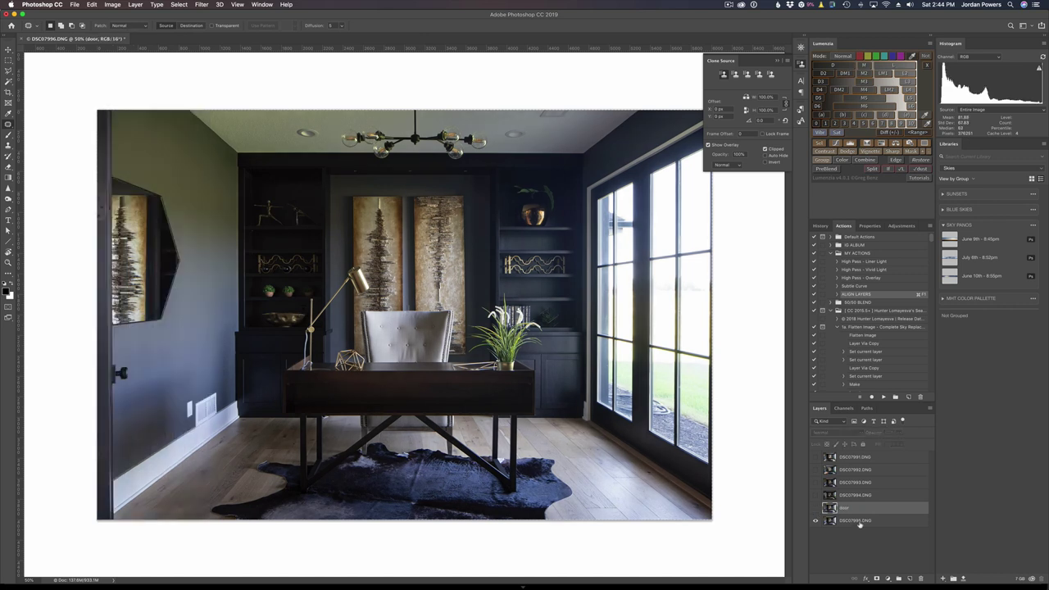
pyautogui.click(859, 523)
pyautogui.click(815, 496)
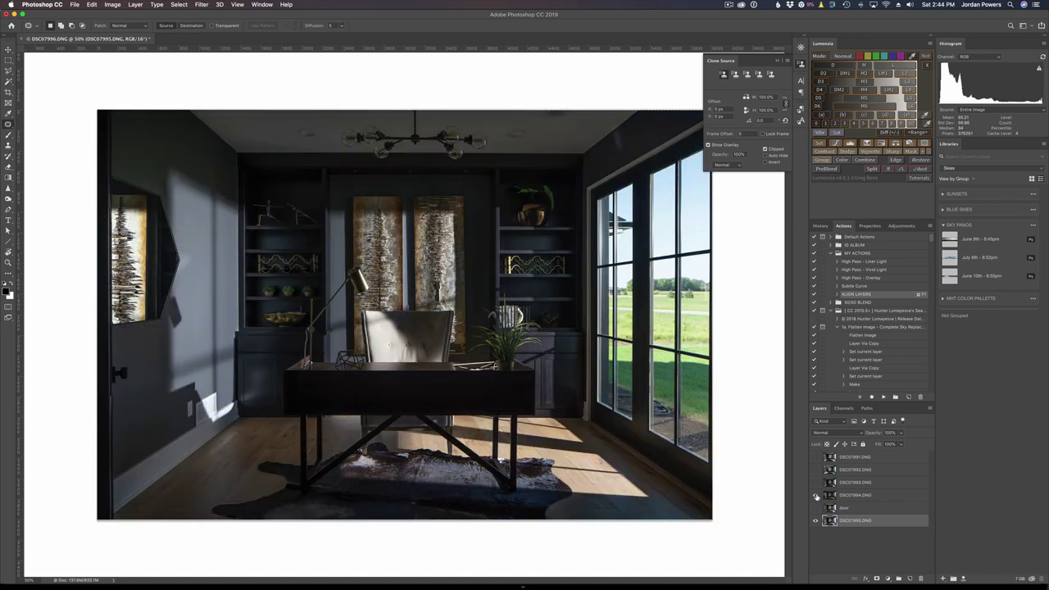
pyautogui.click(815, 496)
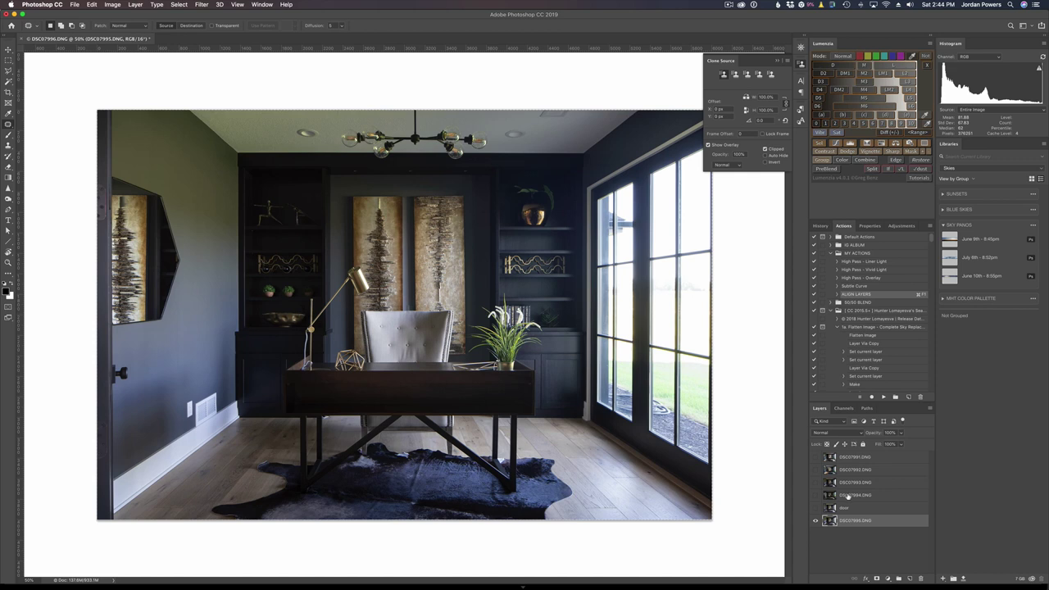
pyautogui.doubleClick(850, 495)
pyautogui.write('desk')
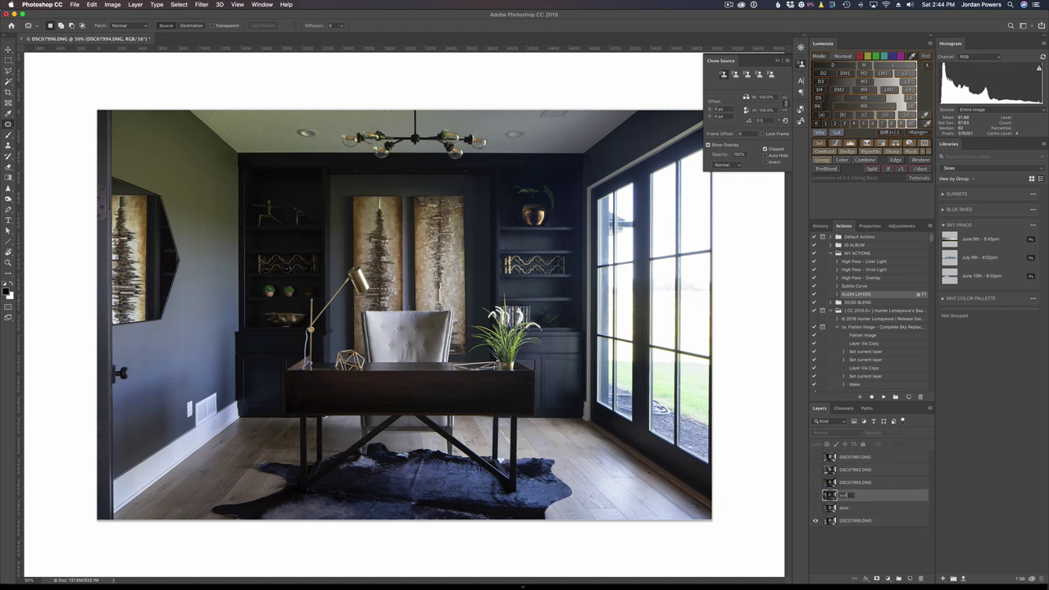
pyautogui.press('Return')
pyautogui.moveTo(864, 491); pyautogui.dragTo(833, 457)
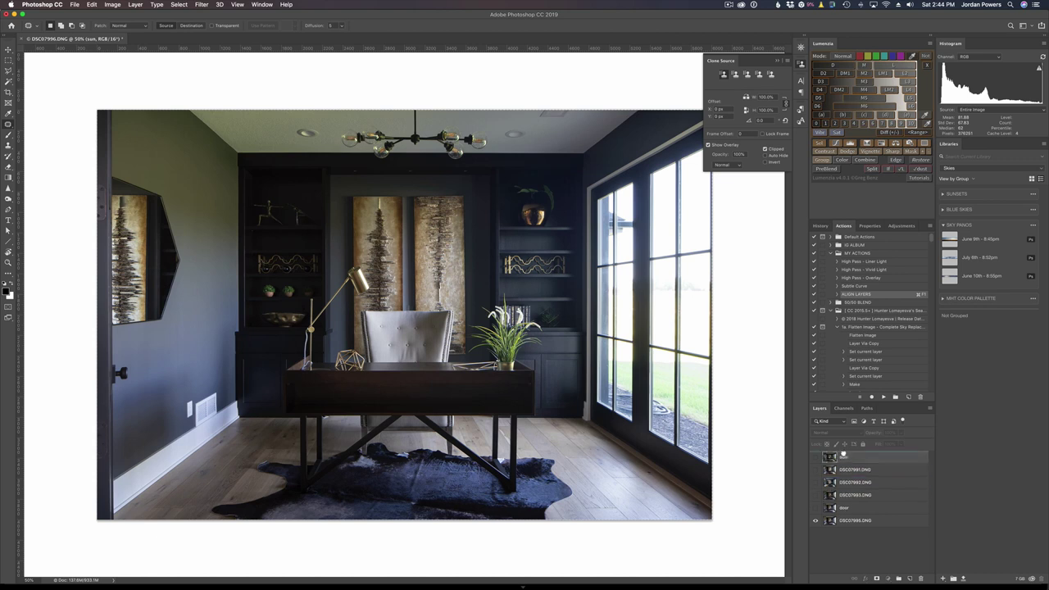
pyautogui.moveTo(844, 507); pyautogui.dragTo(839, 457)
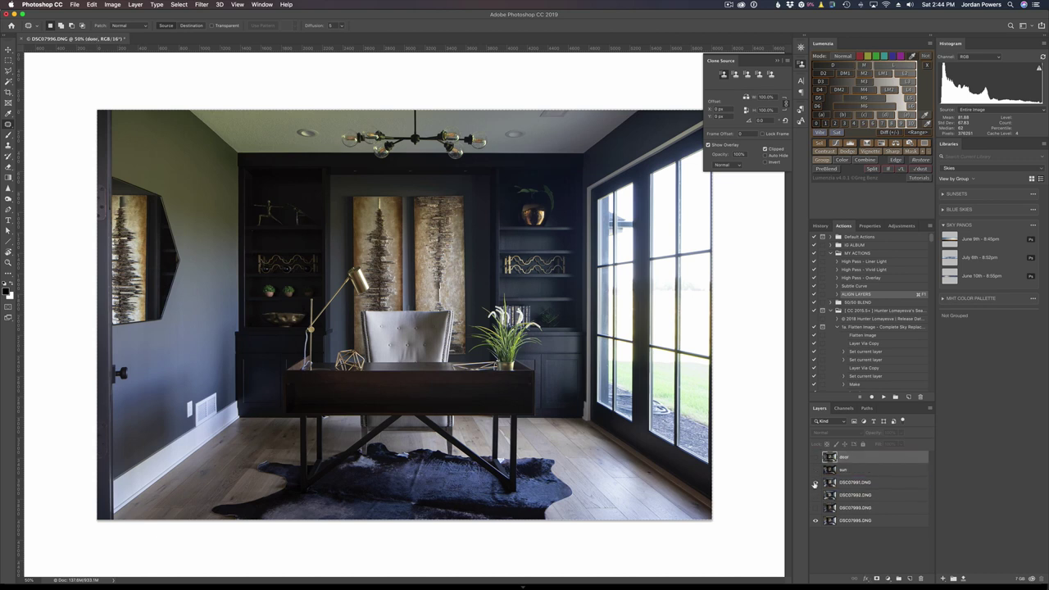
# Step: Rename the DSC07991 layer to 'flash right' after comparing exposures
pyautogui.click(814, 483)
pyautogui.click(814, 483)
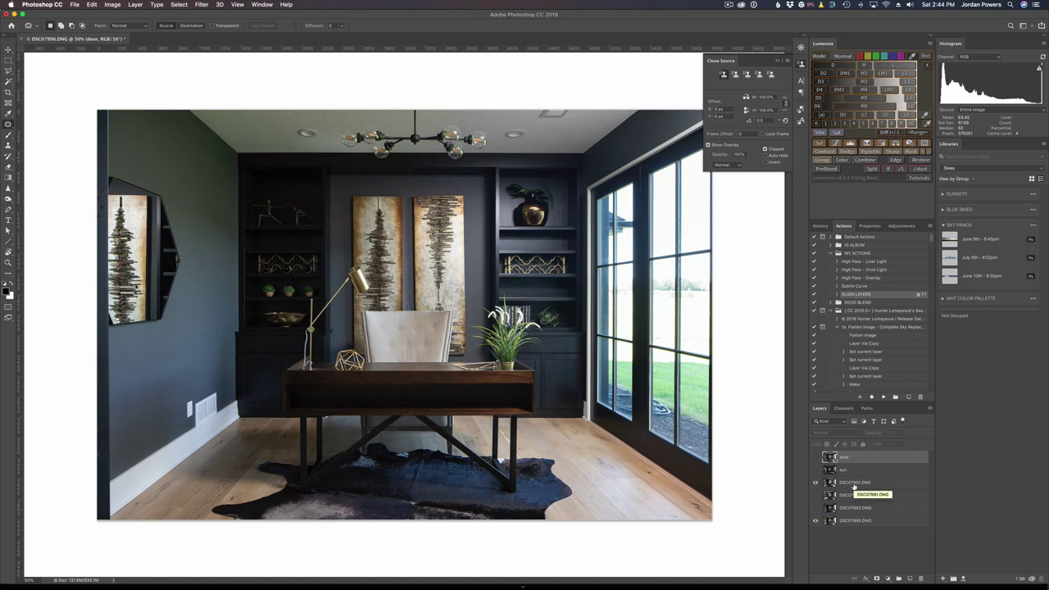
pyautogui.doubleClick(854, 485)
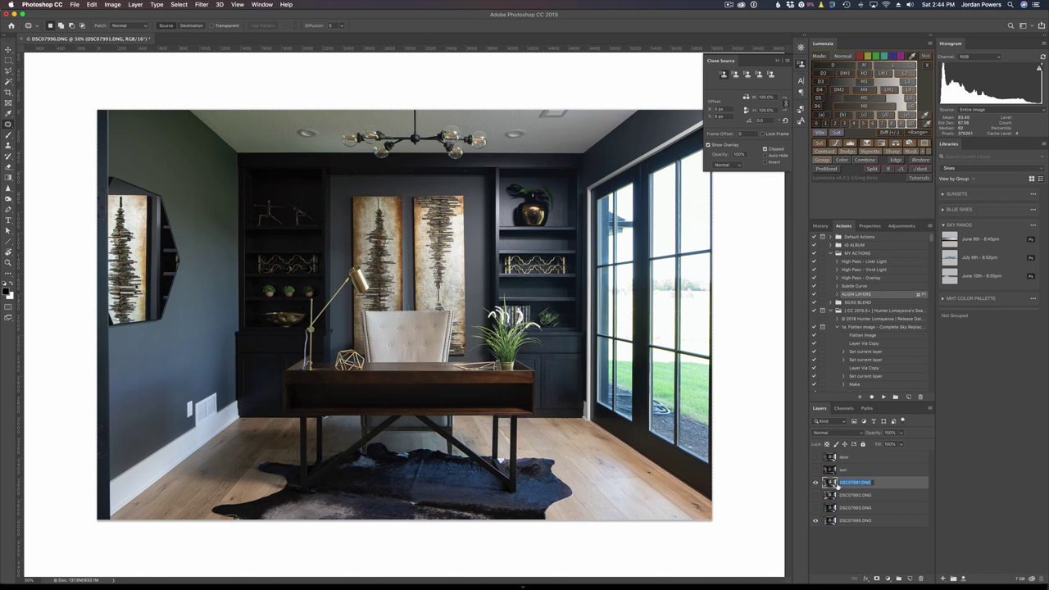
pyautogui.write('sun 2')
pyautogui.press('Return')
pyautogui.click(815, 483)
pyautogui.click(815, 496)
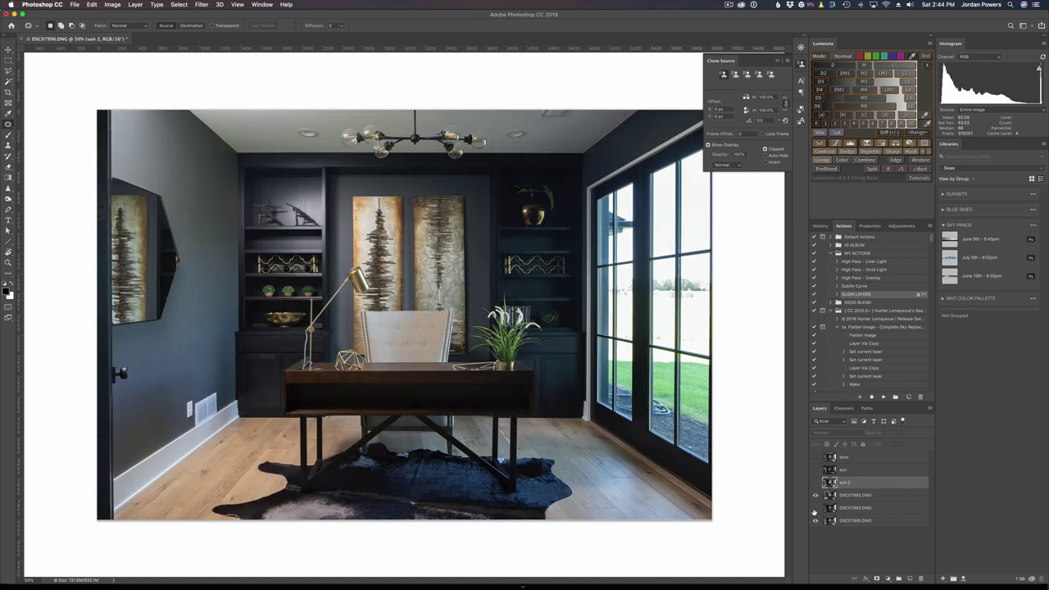
pyautogui.click(815, 507)
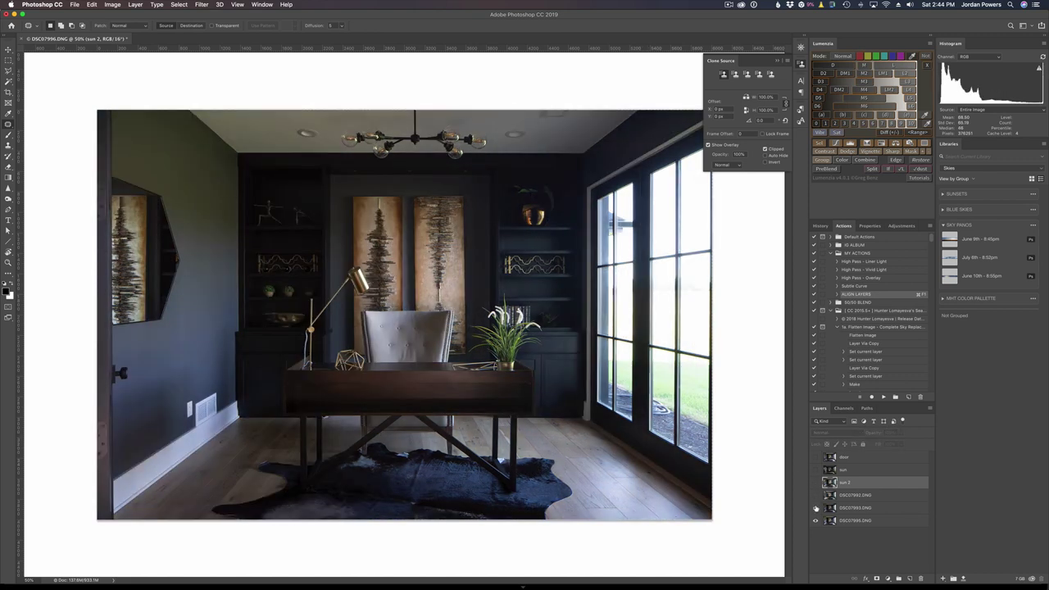
pyautogui.click(814, 482)
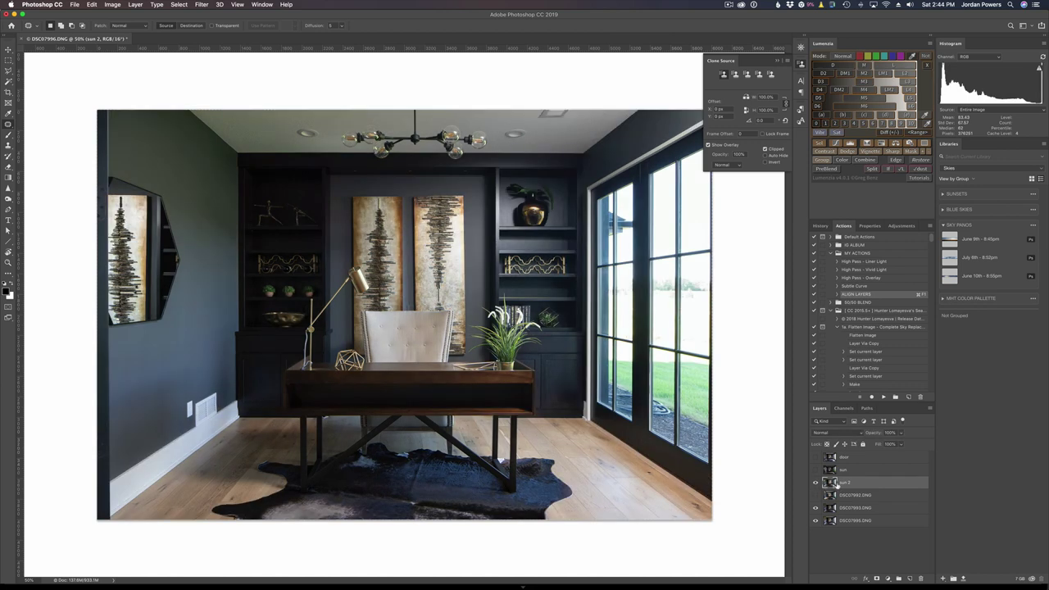
pyautogui.doubleClick(844, 482)
pyautogui.write('flash right')
pyautogui.press('Return')
# Step: Rename the DSC07992 layer to 'flash left'
pyautogui.click(822, 496)
pyautogui.click(814, 483)
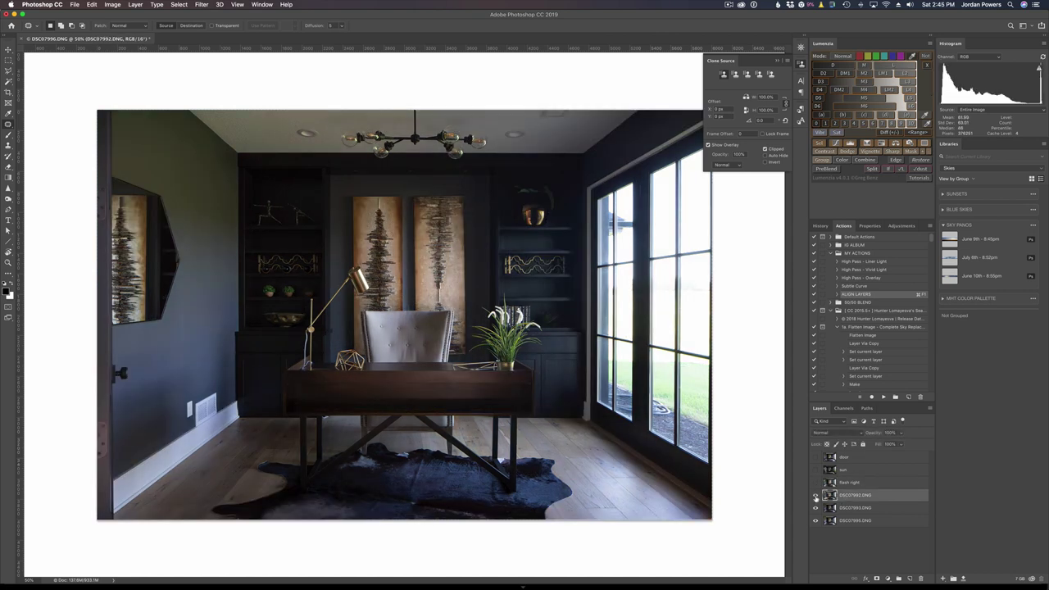
pyautogui.click(815, 496)
pyautogui.click(814, 496)
pyautogui.click(814, 495)
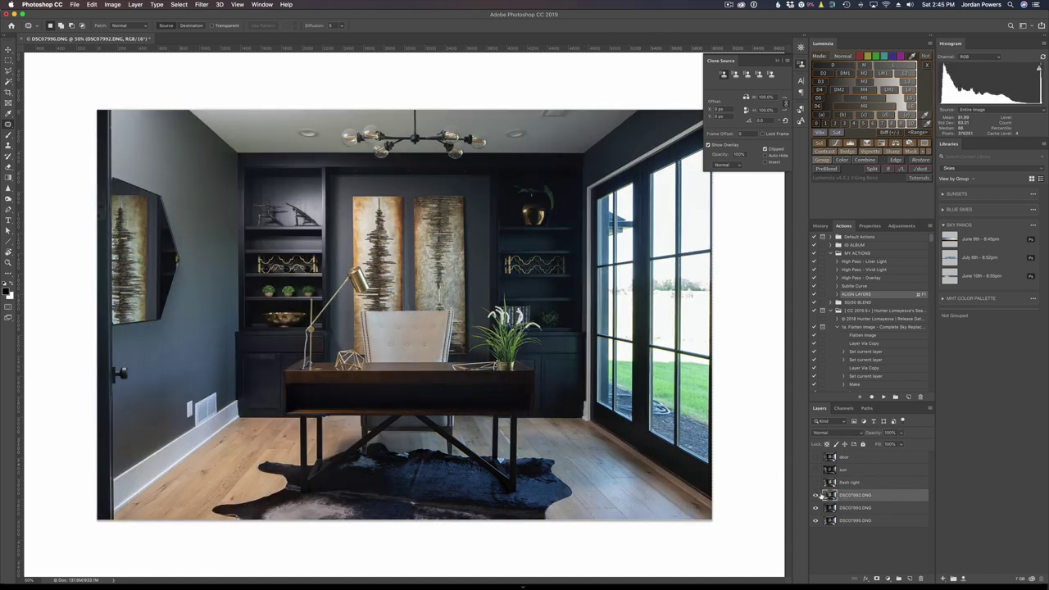
pyautogui.doubleClick(854, 495)
pyautogui.write('flash left')
pyautogui.press('Return')
# Step: Rename the DSC07993 layer to 'desk light'
pyautogui.click(815, 496)
pyautogui.click(814, 507)
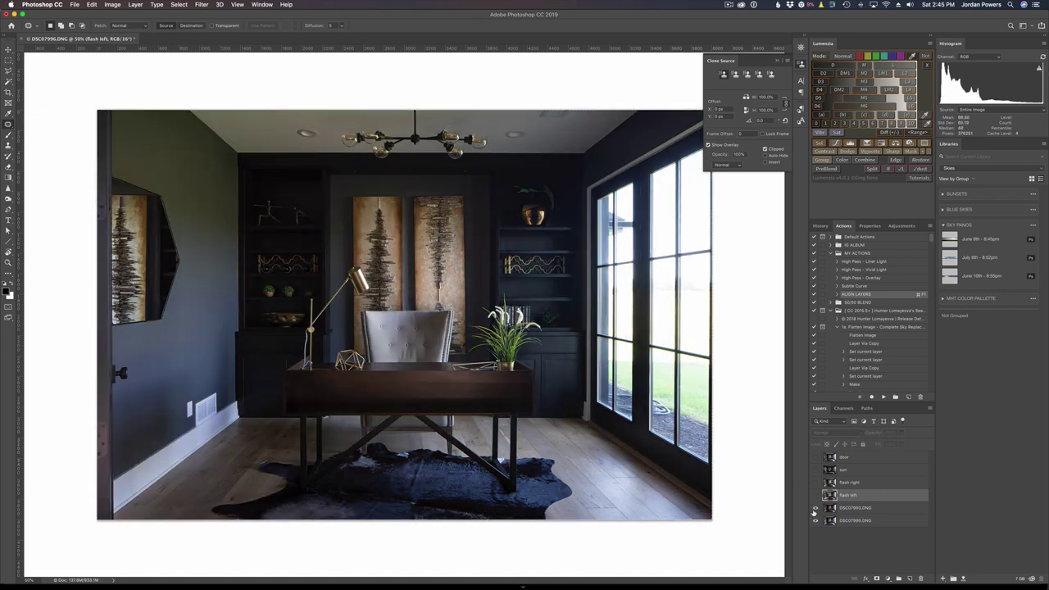
pyautogui.doubleClick(847, 508)
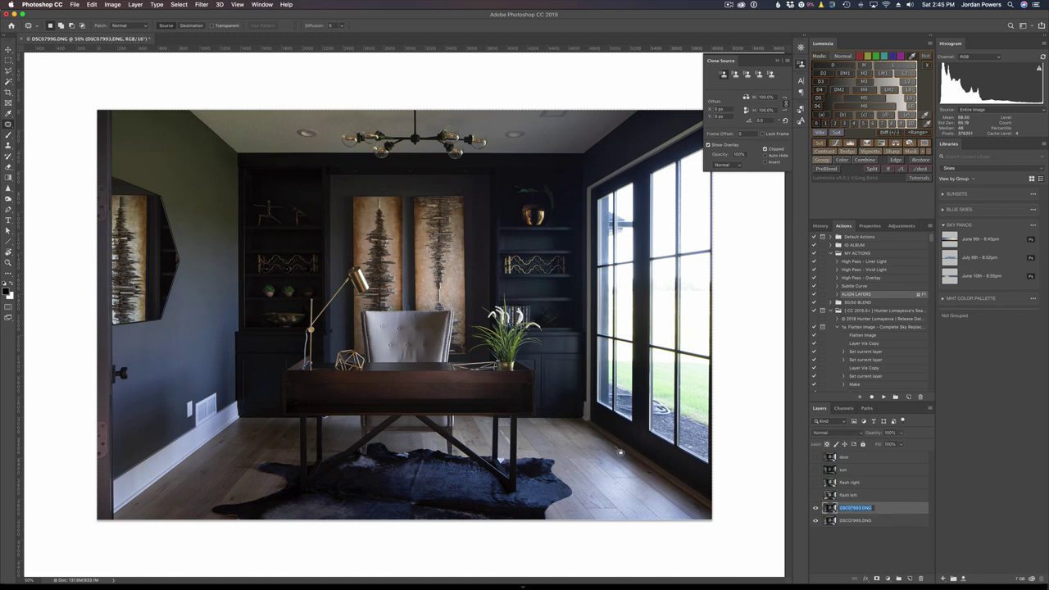
pyautogui.write('am')
pyautogui.write('sk light')
pyautogui.press('Return')
# Step: Show the sun layer over the base, preview its blend modes, and compare it on and off
pyautogui.click(815, 508)
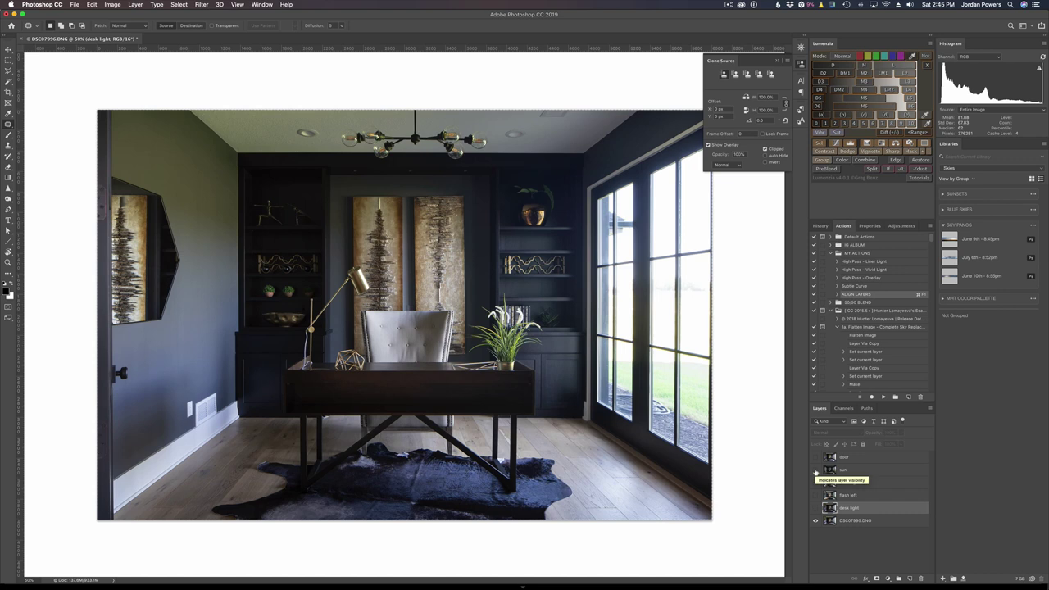
pyautogui.click(815, 470)
pyautogui.click(870, 470)
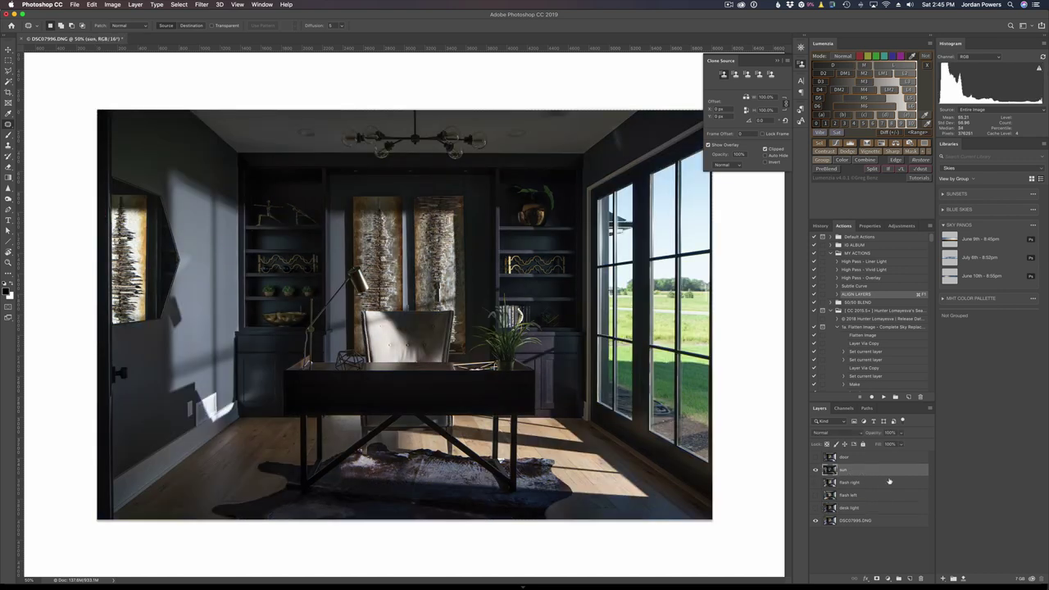
pyautogui.click(858, 432)
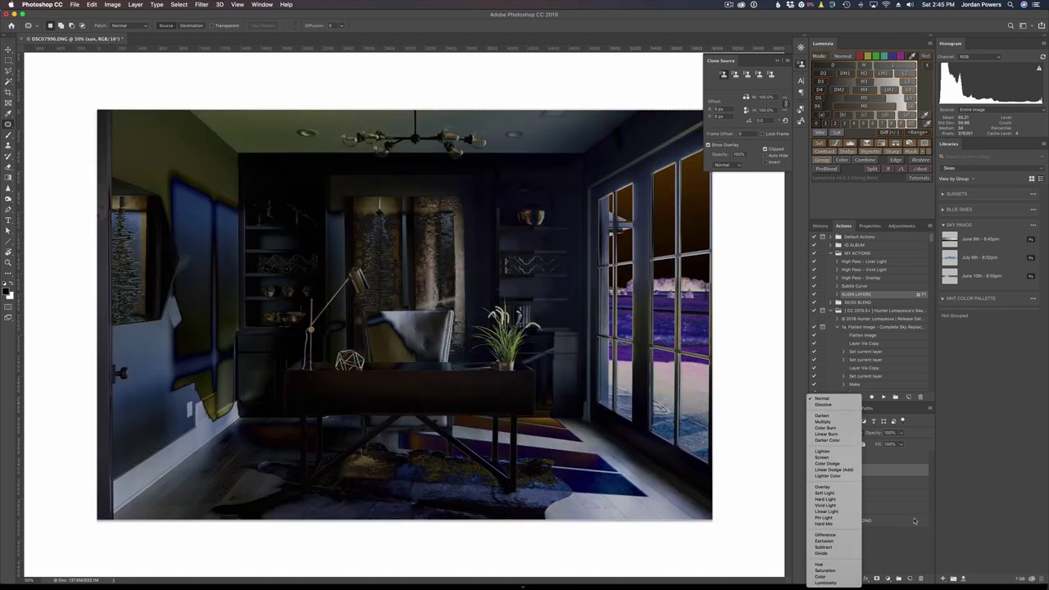
pyautogui.click(914, 521)
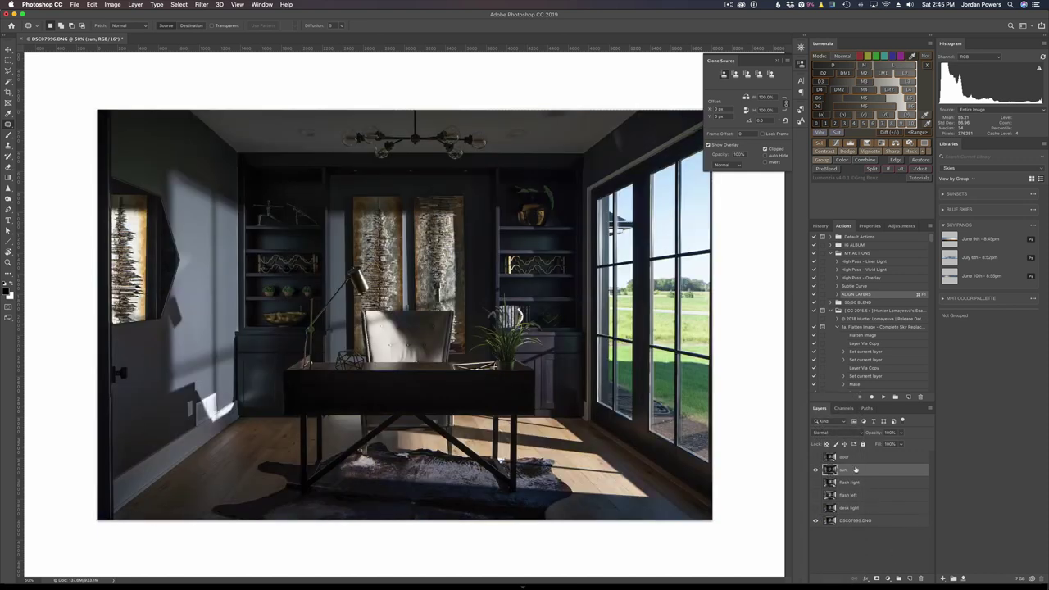
pyautogui.click(852, 431)
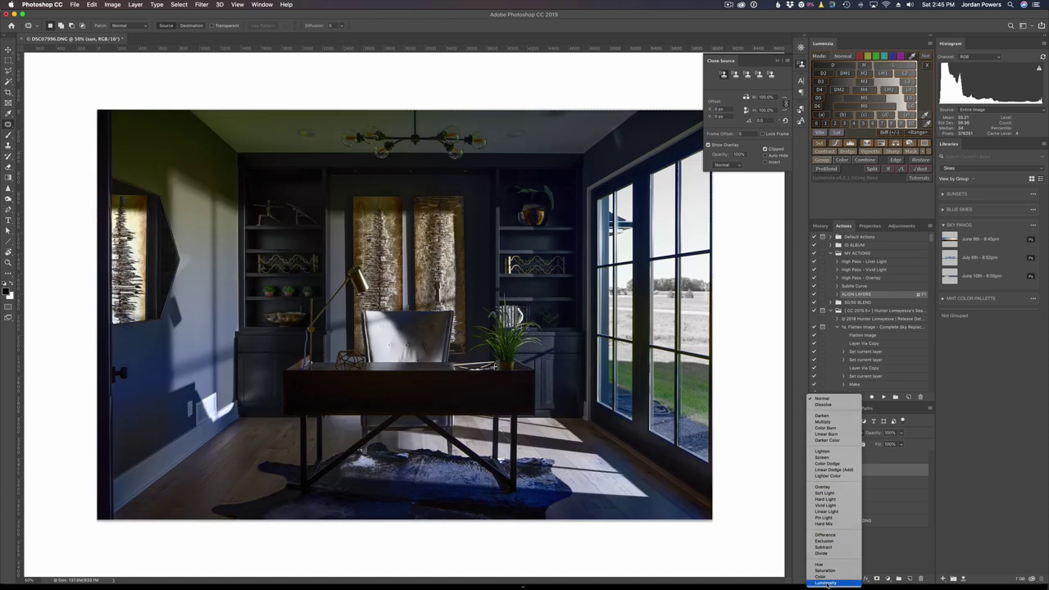
pyautogui.click(828, 582)
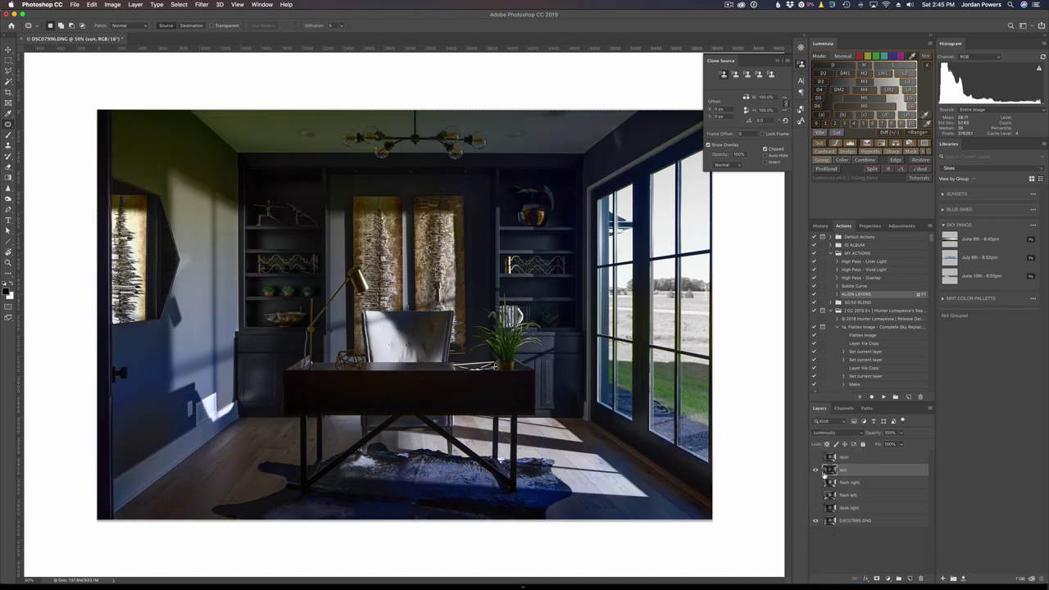
pyautogui.click(815, 470)
pyautogui.click(815, 469)
pyautogui.click(815, 470)
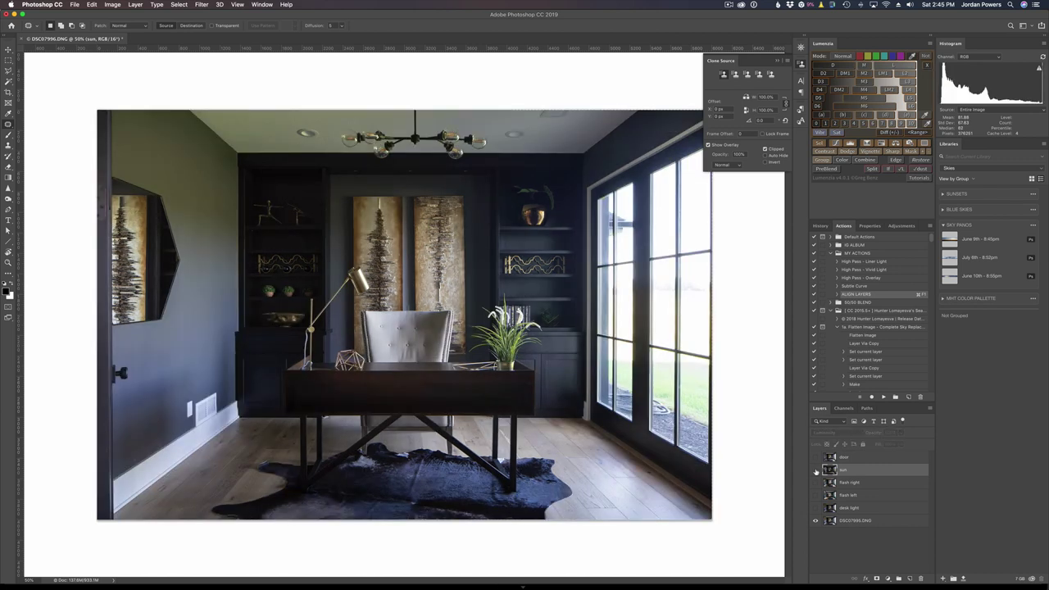
pyautogui.click(815, 469)
# Step: Lower the sun layer's opacity to about 49% and compare the photo with and without sun
pyautogui.click(900, 432)
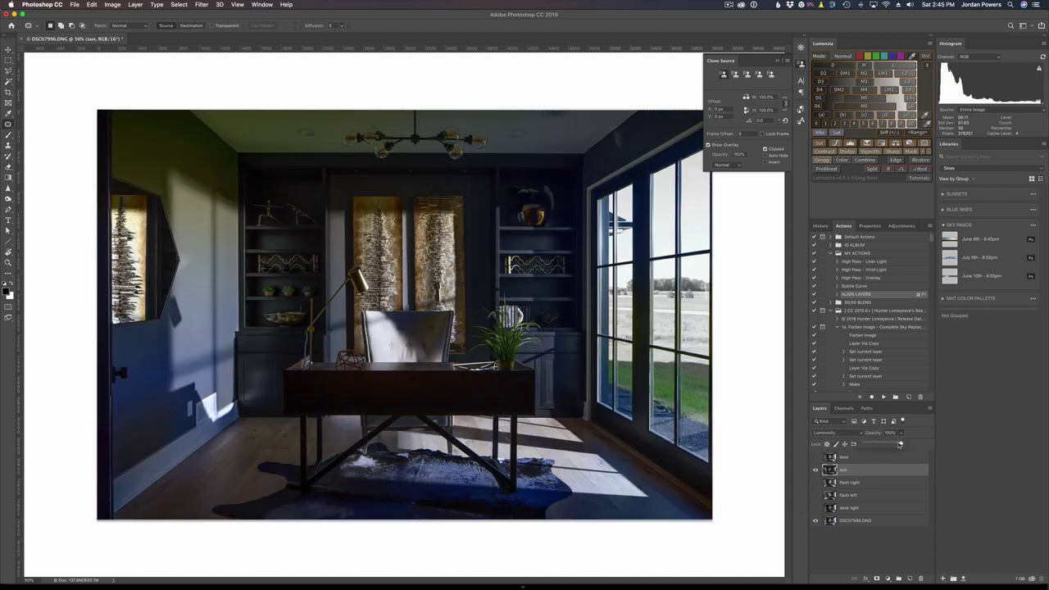
pyautogui.moveTo(899, 444); pyautogui.dragTo(882, 444)
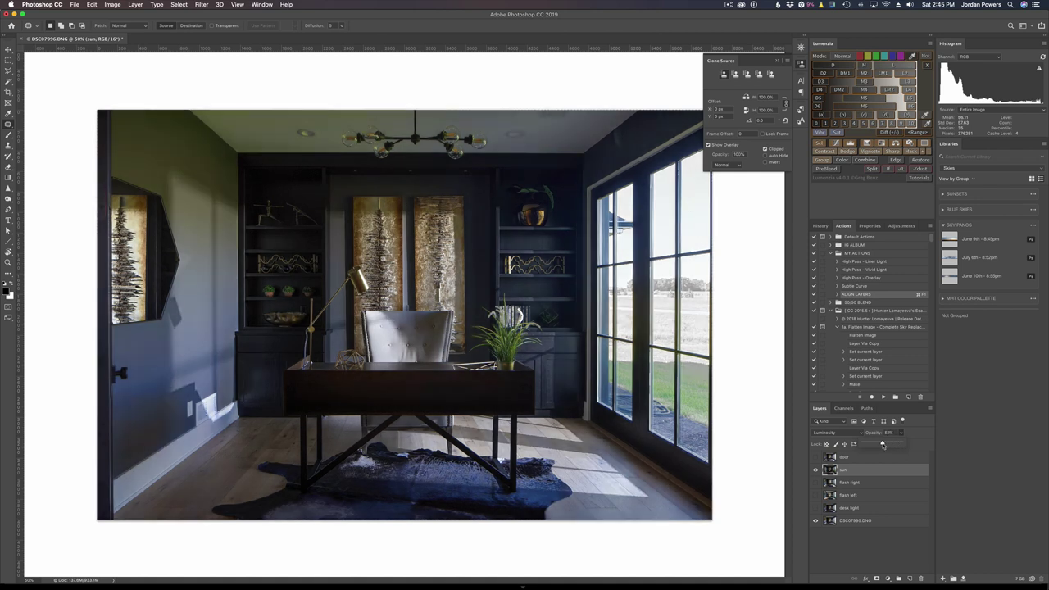
pyautogui.click(858, 432)
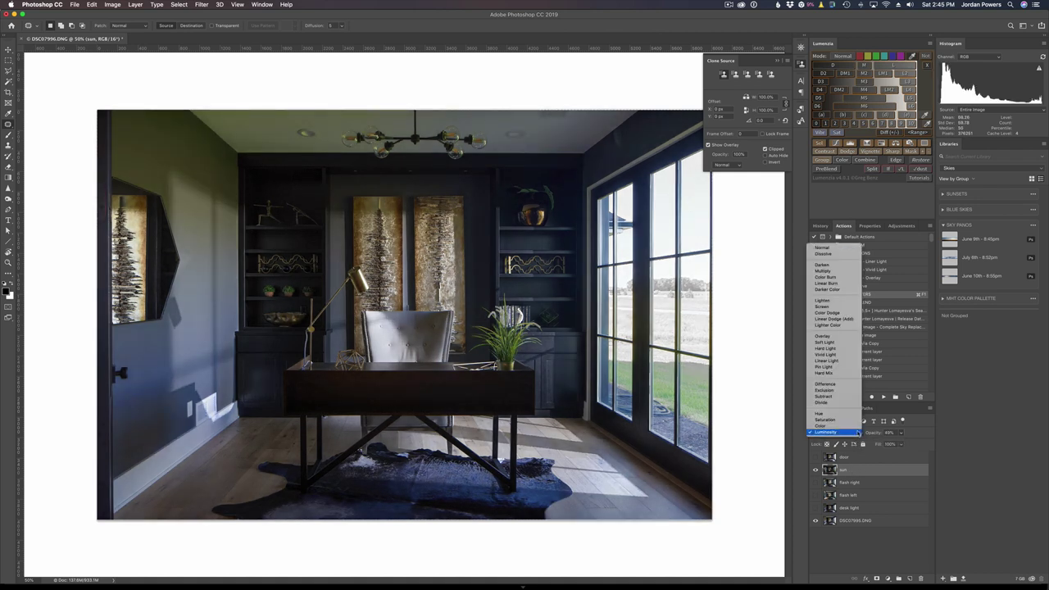
pyautogui.press('Escape')
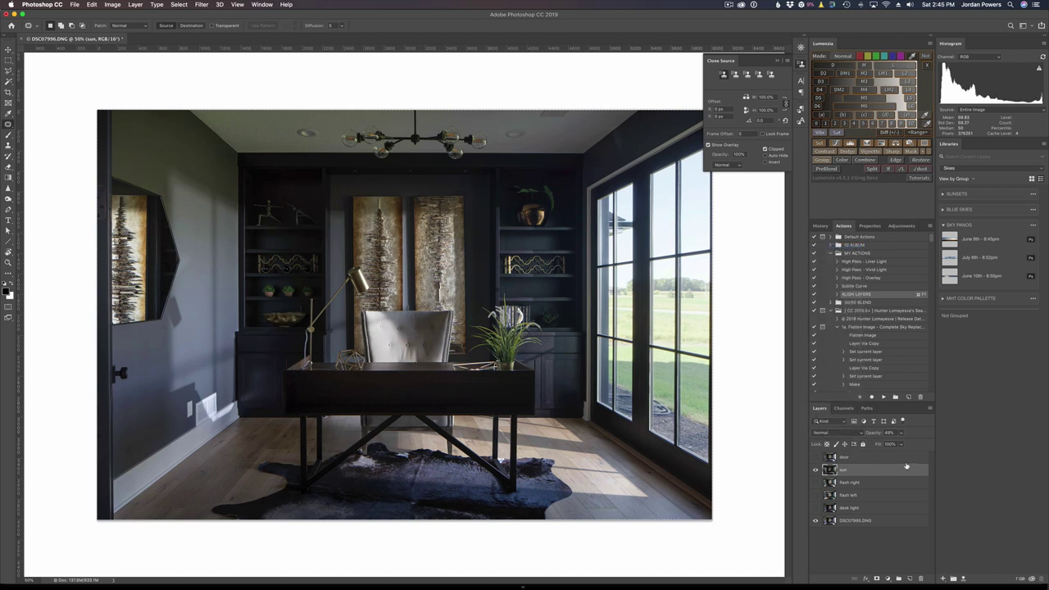
pyautogui.click(815, 470)
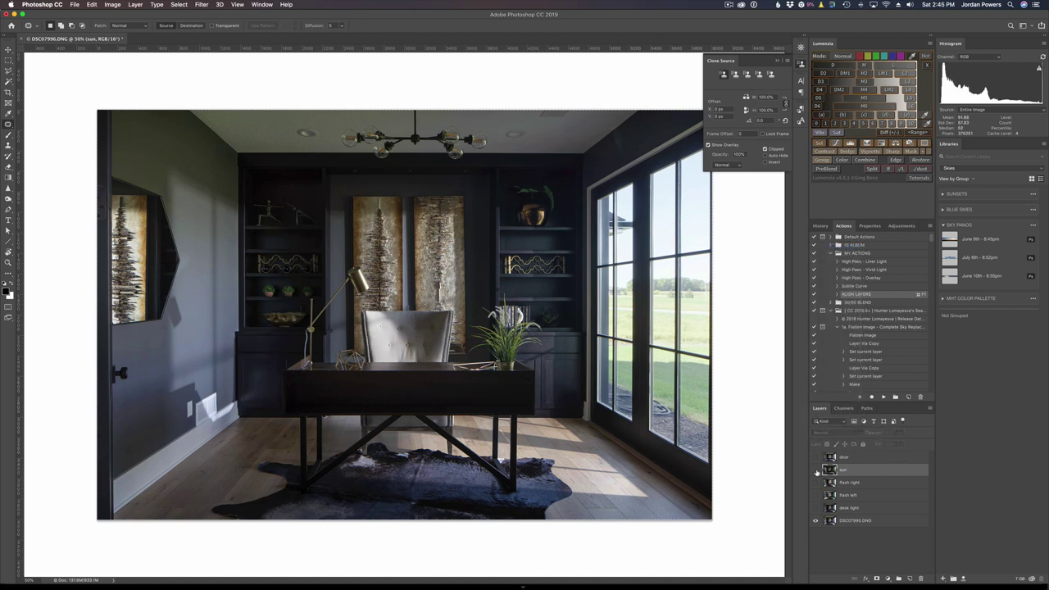
pyautogui.click(815, 471)
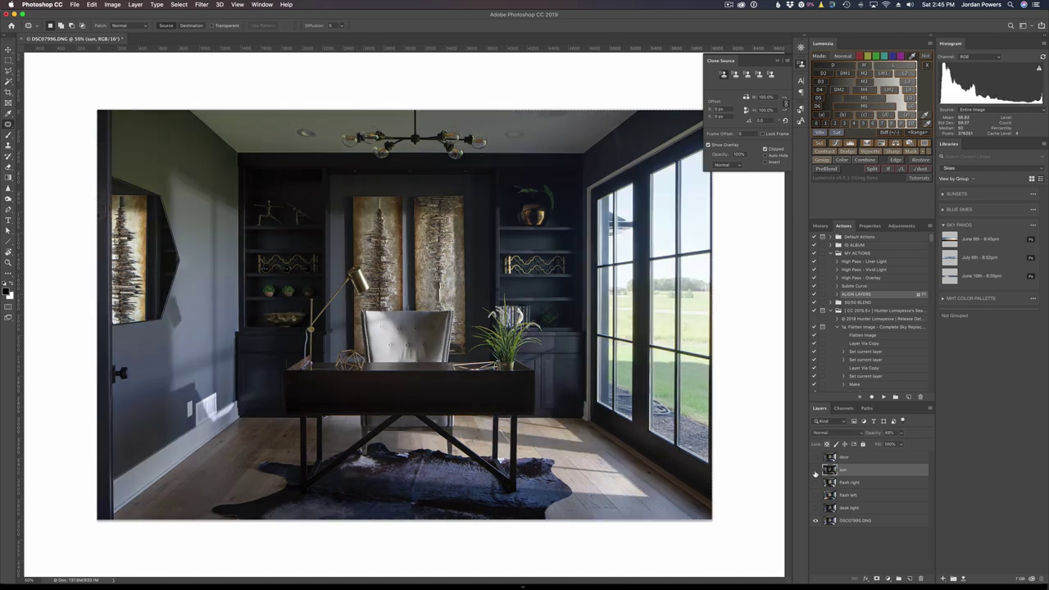
pyautogui.click(815, 471)
pyautogui.click(815, 471)
# Step: Try the sun layer in Lighten blend mode at 100% opacity
pyautogui.click(831, 433)
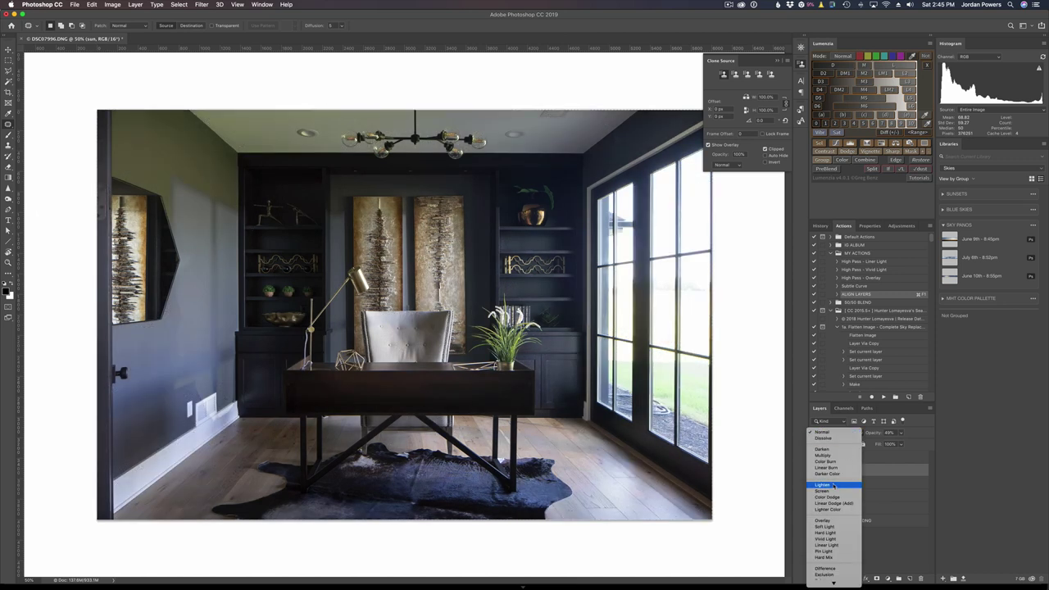
pyautogui.click(833, 485)
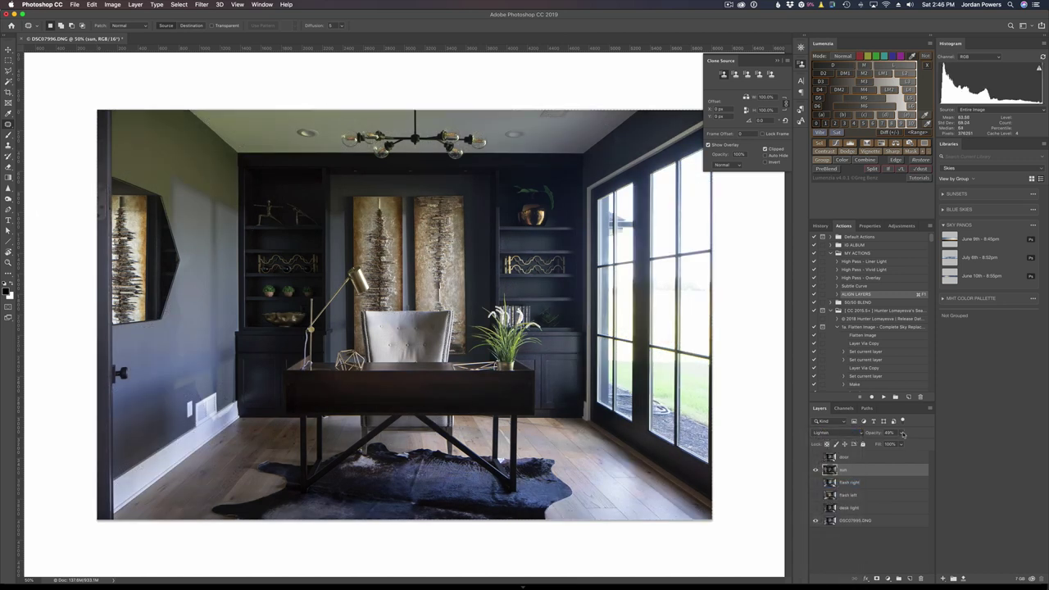
pyautogui.click(901, 433)
pyautogui.moveTo(900, 443); pyautogui.dragTo(921, 444)
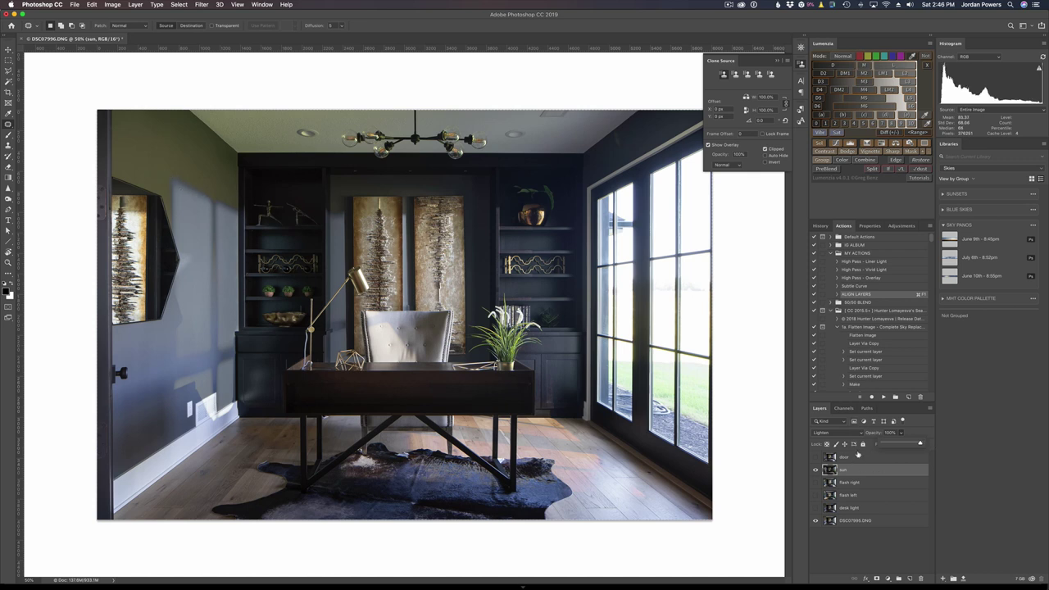
# Step: Return the sun layer to Normal and fine-tune its opacity, settling around 64%
pyautogui.click(836, 431)
pyautogui.click(833, 379)
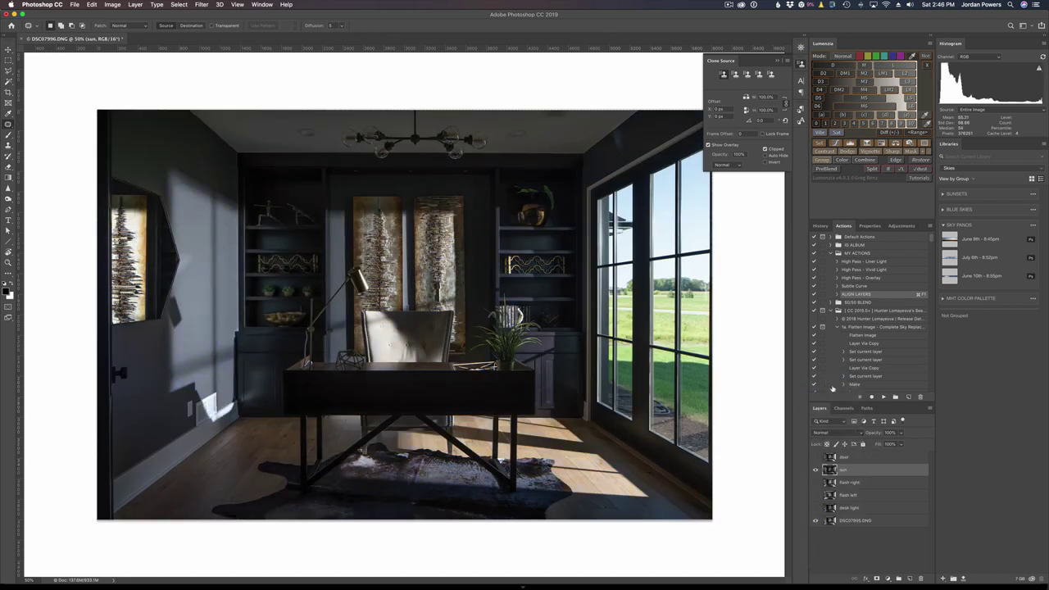
pyautogui.moveTo(902, 433); pyautogui.dragTo(888, 445)
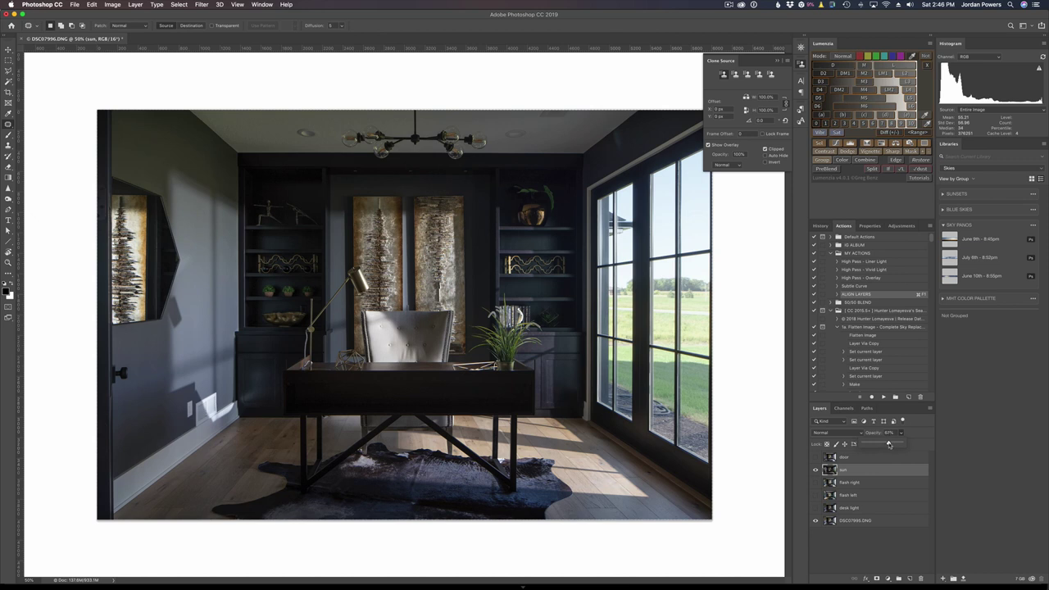
pyautogui.moveTo(888, 443); pyautogui.dragTo(891, 443)
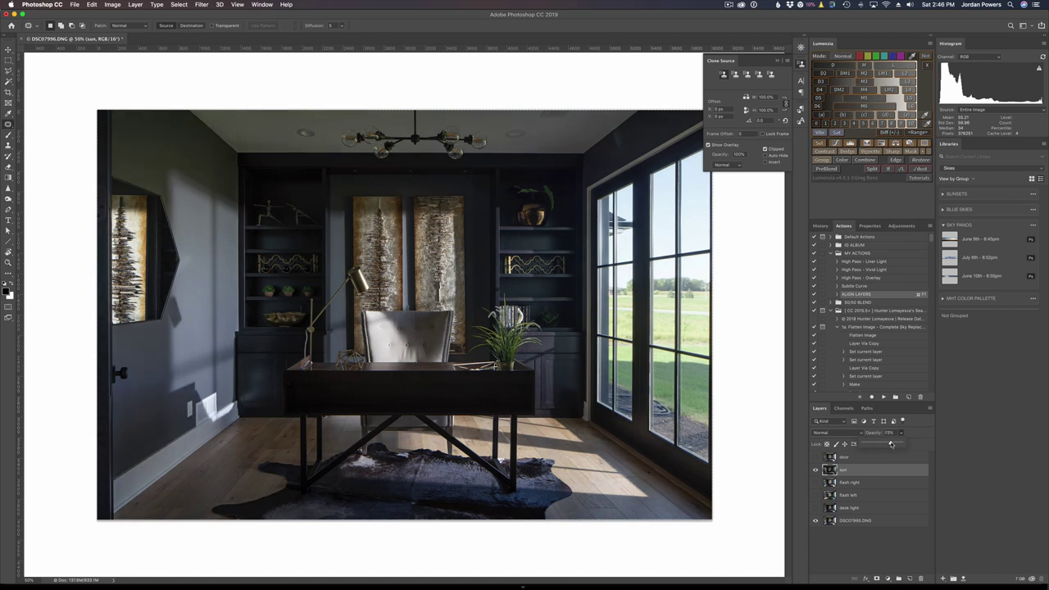
pyautogui.moveTo(890, 443)
pyautogui.mouseDown()
pyautogui.moveTo(862, 444)
pyautogui.moveTo(899, 447)
pyautogui.moveTo(883, 452)
pyautogui.mouseUp()
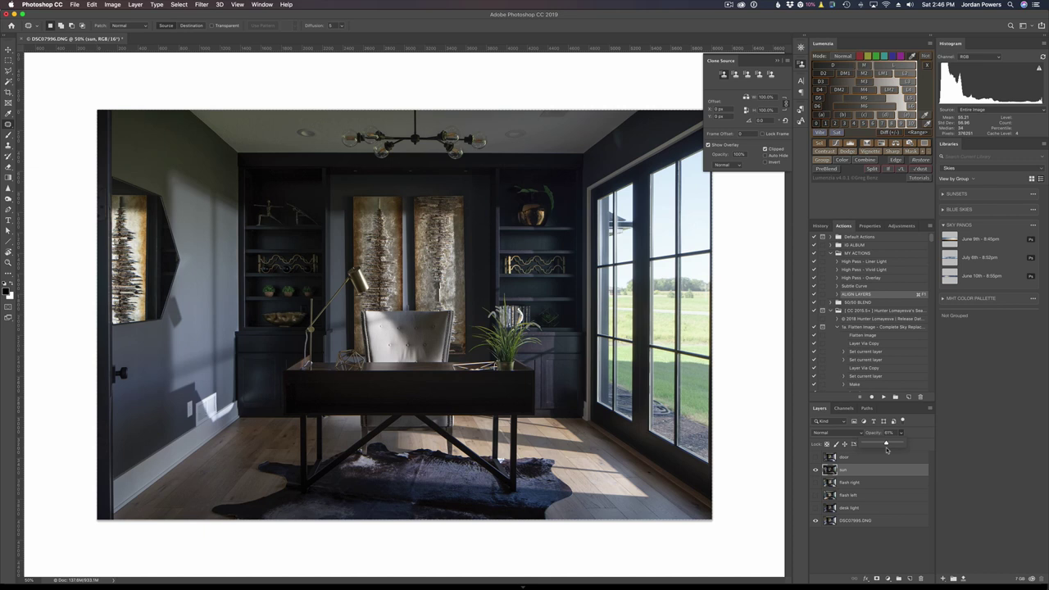
pyautogui.moveTo(885, 449); pyautogui.dragTo(889, 448)
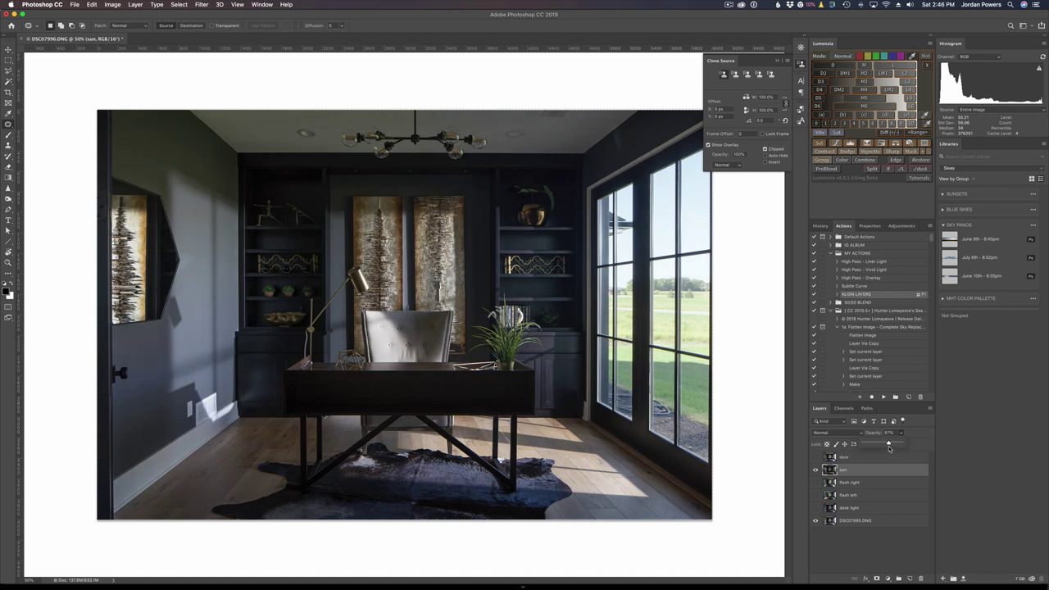
# Step: Move the desk light layer up above the sun layer
pyautogui.click(816, 483)
pyautogui.click(816, 483)
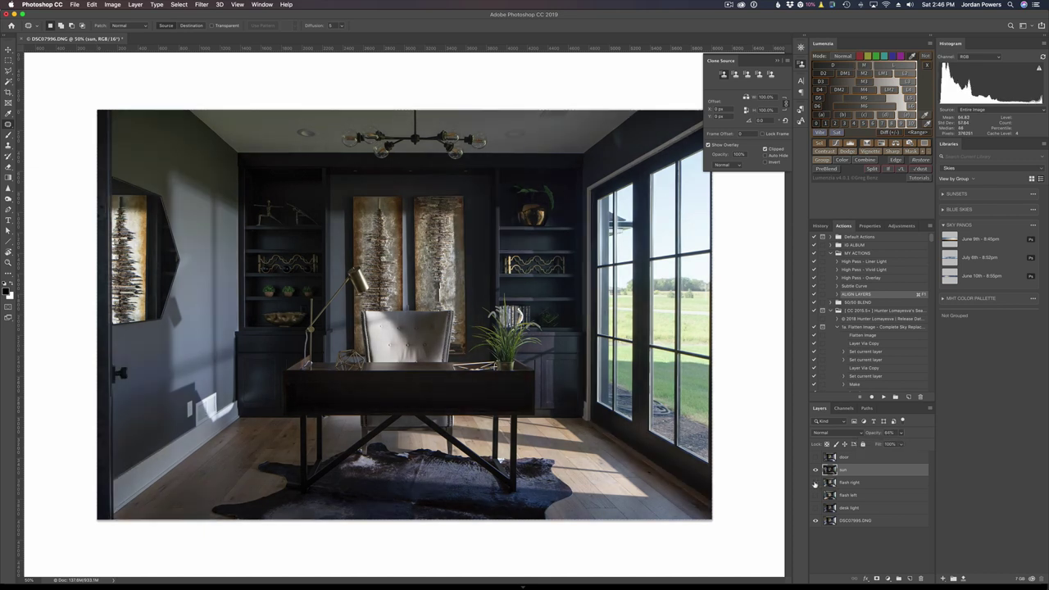
pyautogui.moveTo(845, 509); pyautogui.dragTo(846, 467)
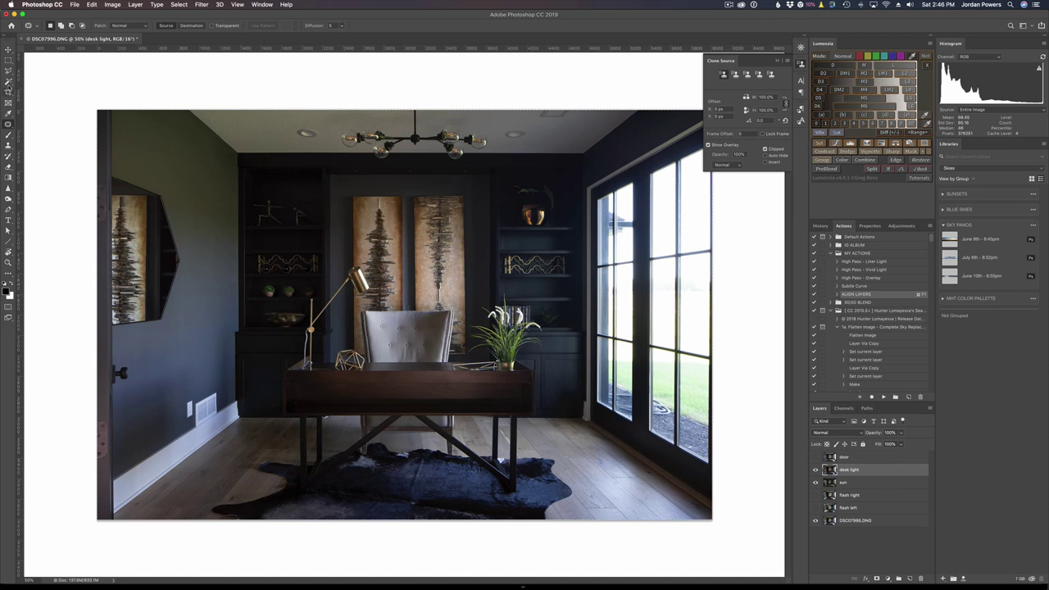
# Step: Lasso the desk and lamp area and add a layer mask to the desk light layer
pyautogui.click(8, 71)
pyautogui.click(41, 72)
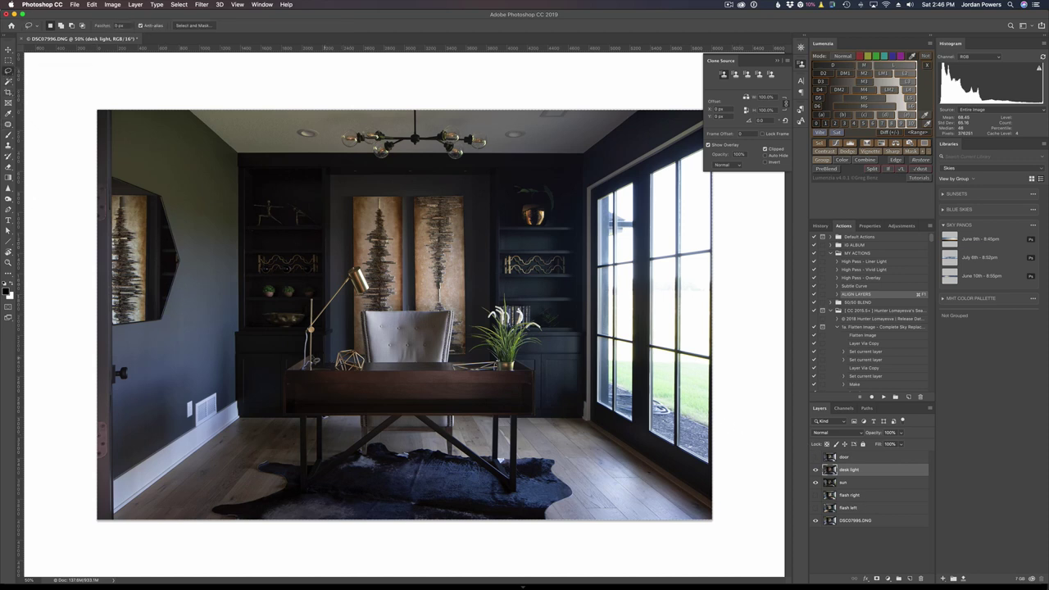
pyautogui.moveTo(282, 358)
pyautogui.mouseDown()
pyautogui.moveTo(472, 354)
pyautogui.moveTo(539, 369)
pyautogui.moveTo(552, 395)
pyautogui.moveTo(546, 421)
pyautogui.moveTo(531, 425)
pyautogui.moveTo(314, 442)
pyautogui.moveTo(267, 429)
pyautogui.moveTo(281, 358)
pyautogui.mouseUp()
pyautogui.click(875, 577)
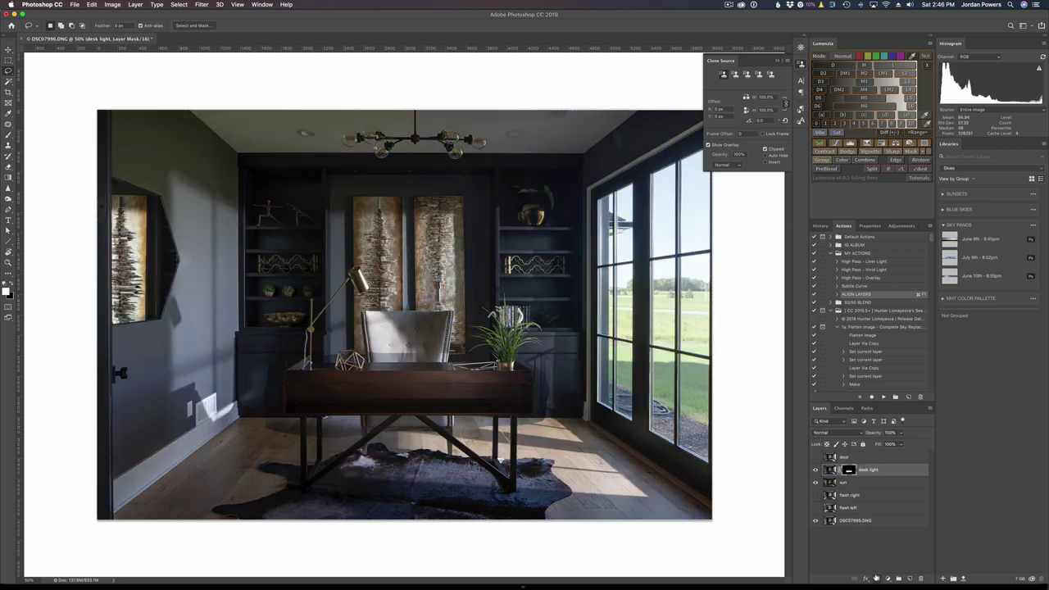
# Step: Pick a smaller Brush and compare the masked desk light layer on and off
pyautogui.press('b')
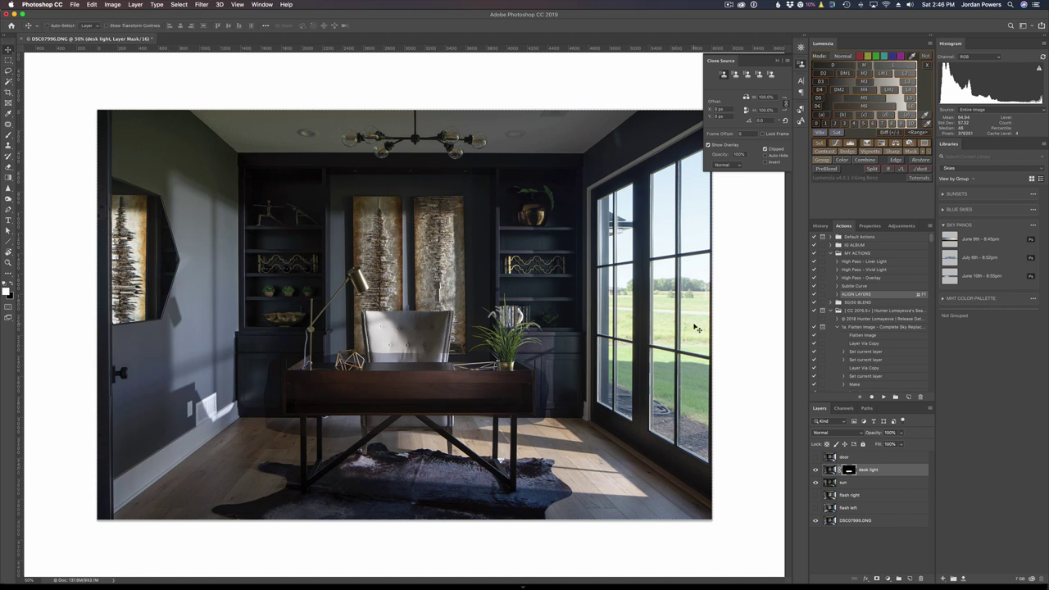
pyautogui.press('[')
pyautogui.press('[')
pyautogui.press('[')
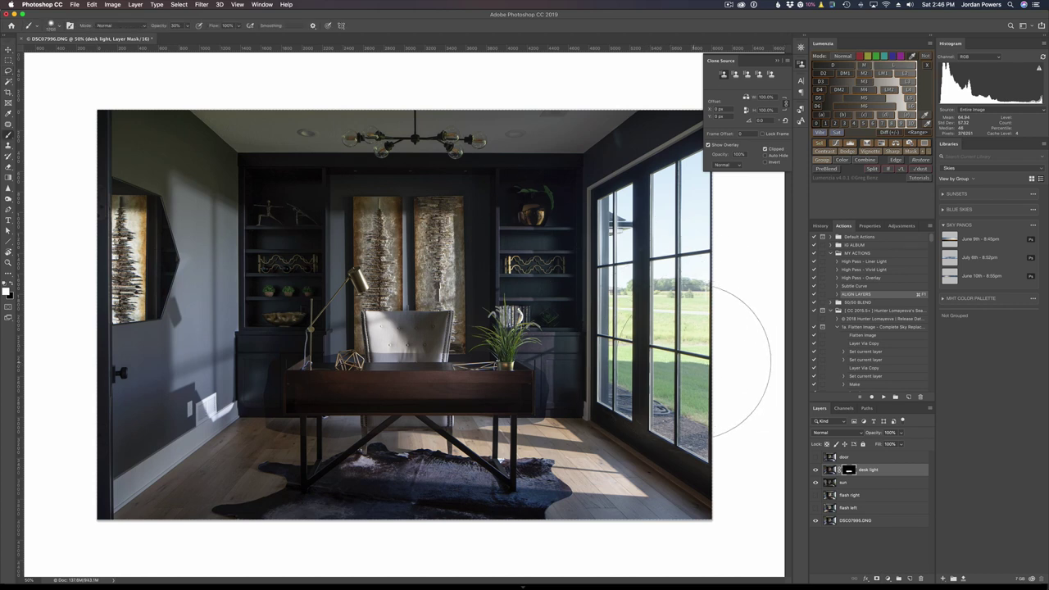
pyautogui.press('[')
pyautogui.rightClick(573, 381)
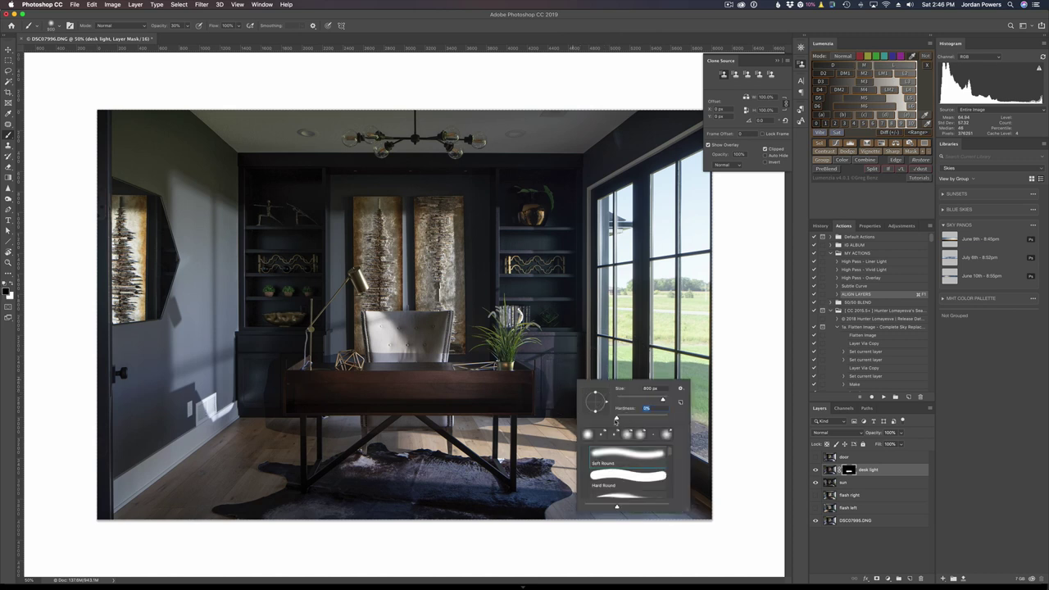
pyautogui.press('Return')
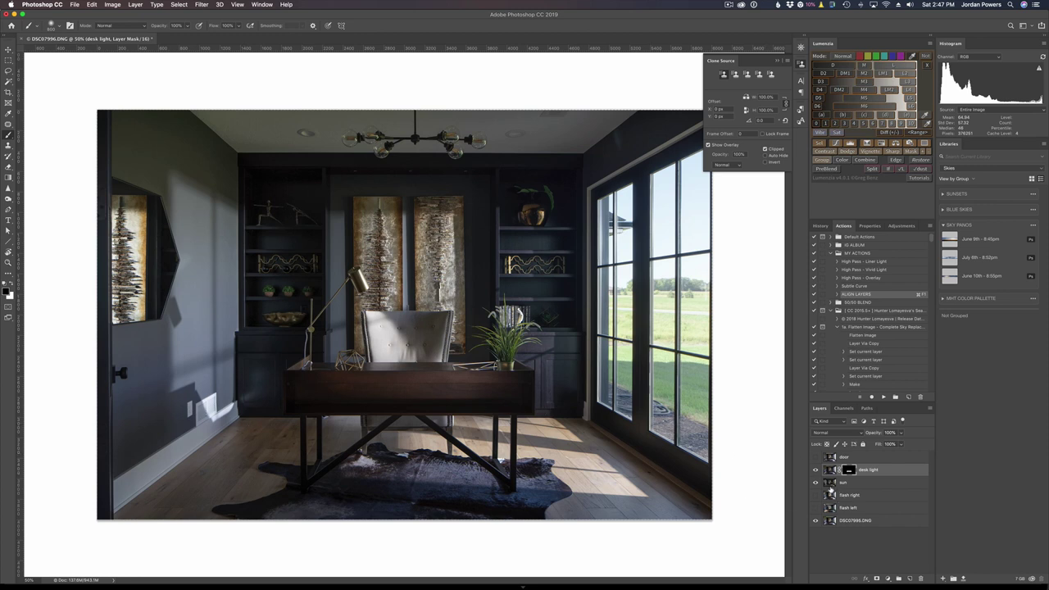
pyautogui.click(815, 469)
pyautogui.click(815, 470)
pyautogui.click(815, 470)
pyautogui.click(815, 470)
pyautogui.click(815, 470)
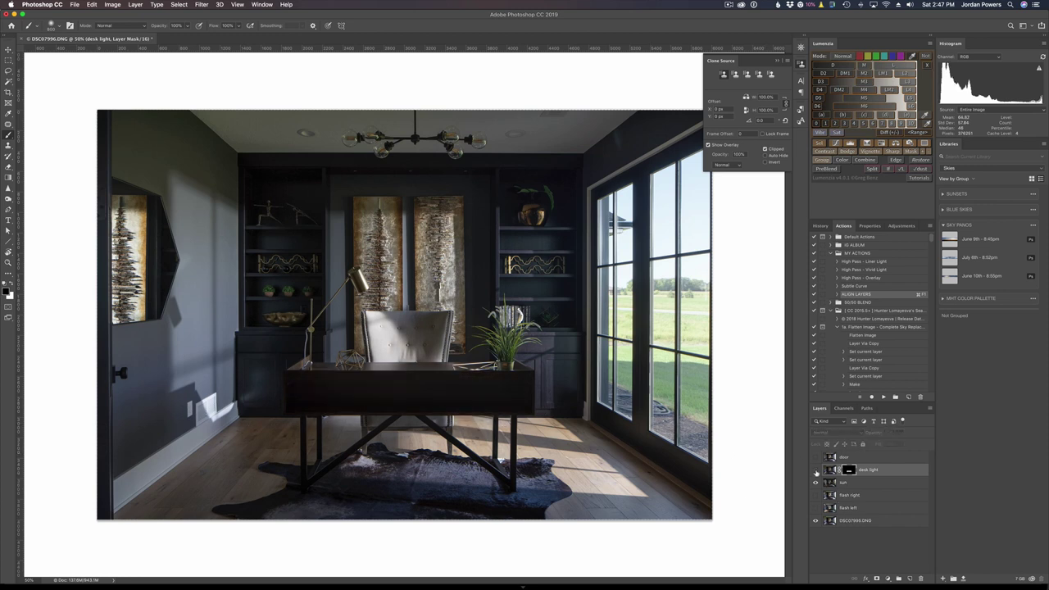
pyautogui.click(815, 470)
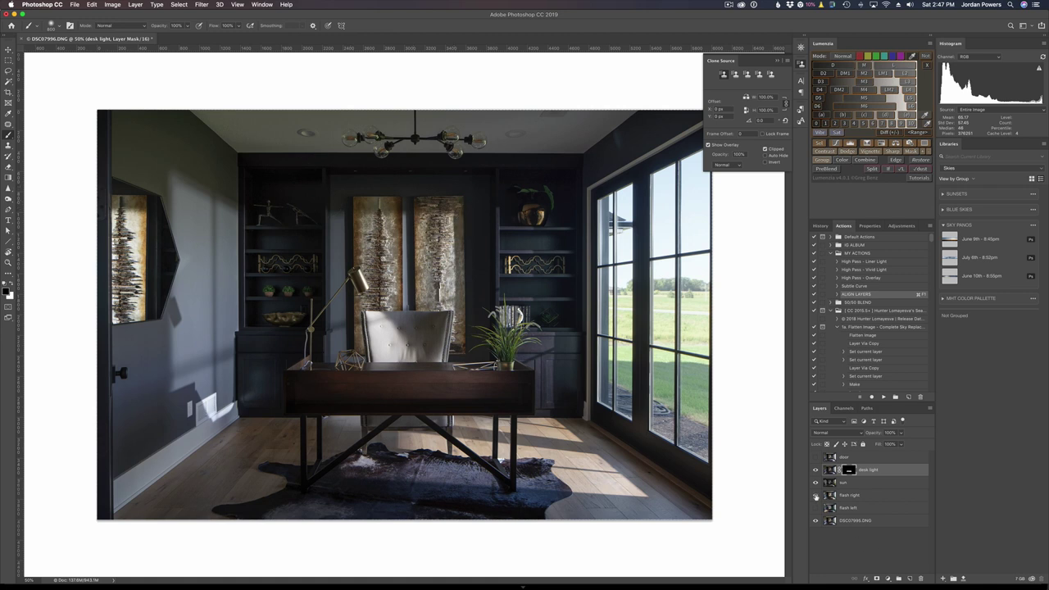
# Step: Show flash right, move it above desk light, and set it to Lighten at 78% opacity
pyautogui.click(815, 495)
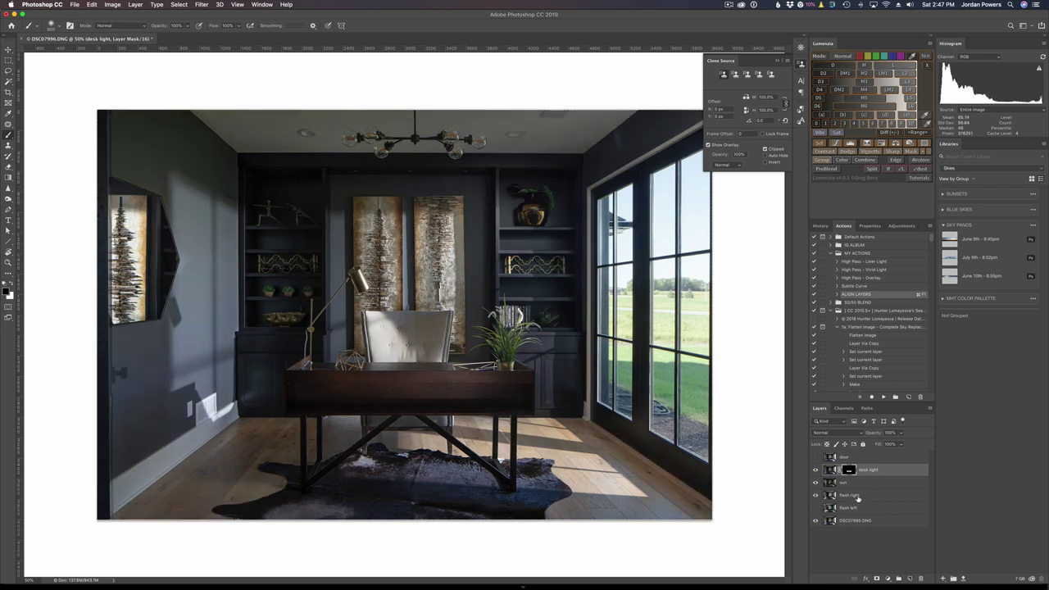
pyautogui.moveTo(857, 498); pyautogui.dragTo(857, 468)
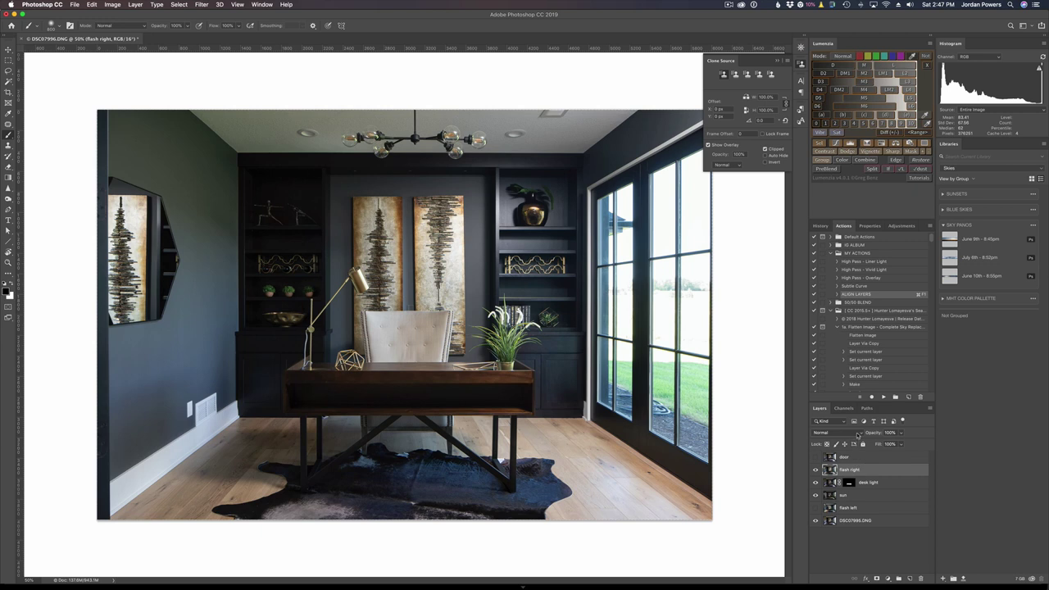
pyautogui.click(857, 434)
pyautogui.click(832, 485)
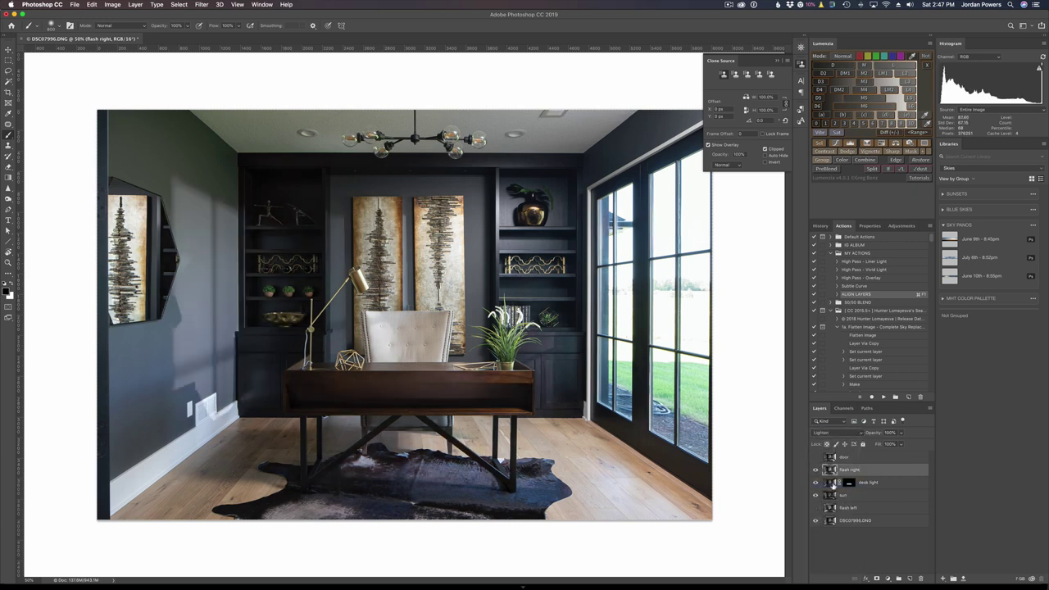
pyautogui.click(900, 435)
pyautogui.moveTo(902, 444); pyautogui.dragTo(875, 444)
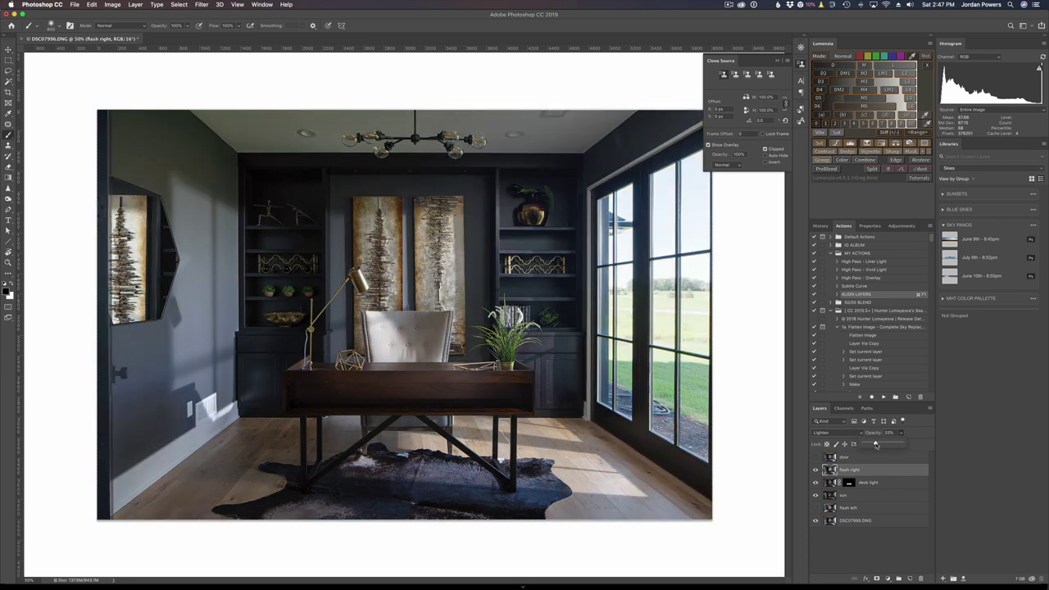
# Step: Compare flash right on and off, lowering its opacity to about 29%
pyautogui.click(815, 469)
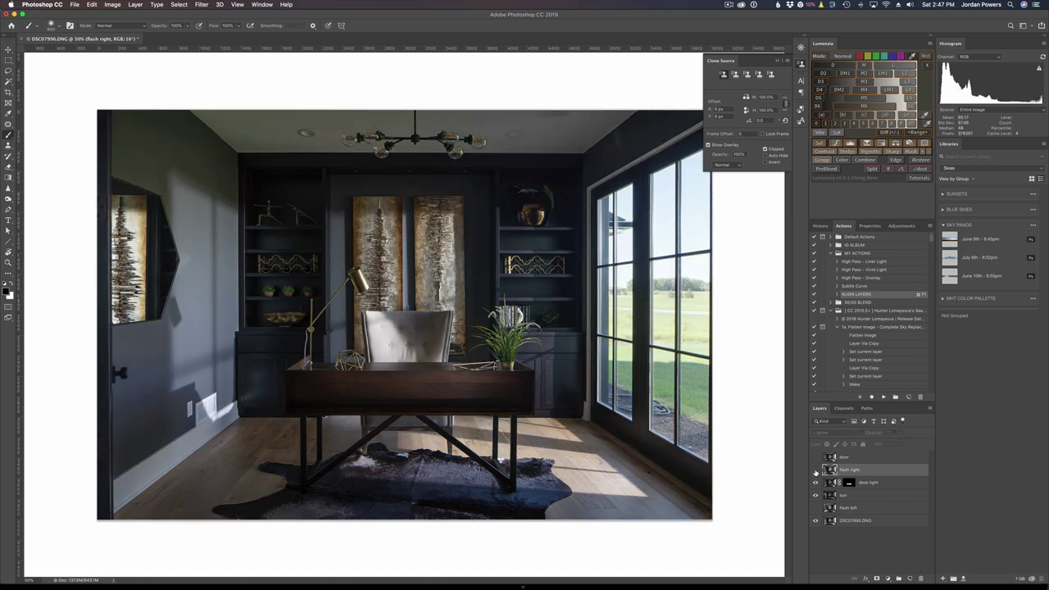
pyautogui.click(815, 470)
pyautogui.click(815, 469)
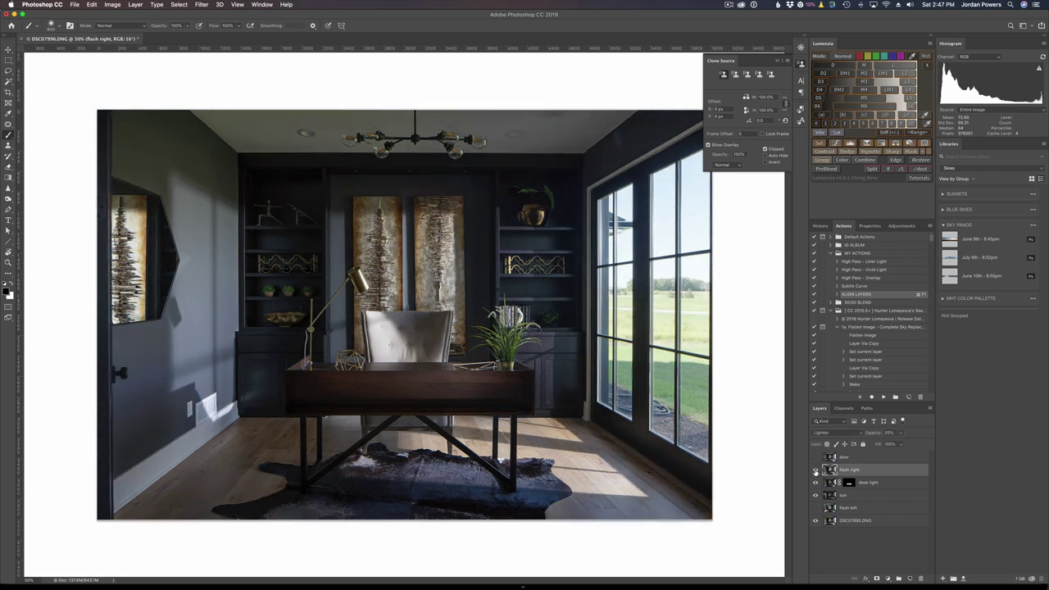
pyautogui.click(815, 470)
pyautogui.click(815, 470)
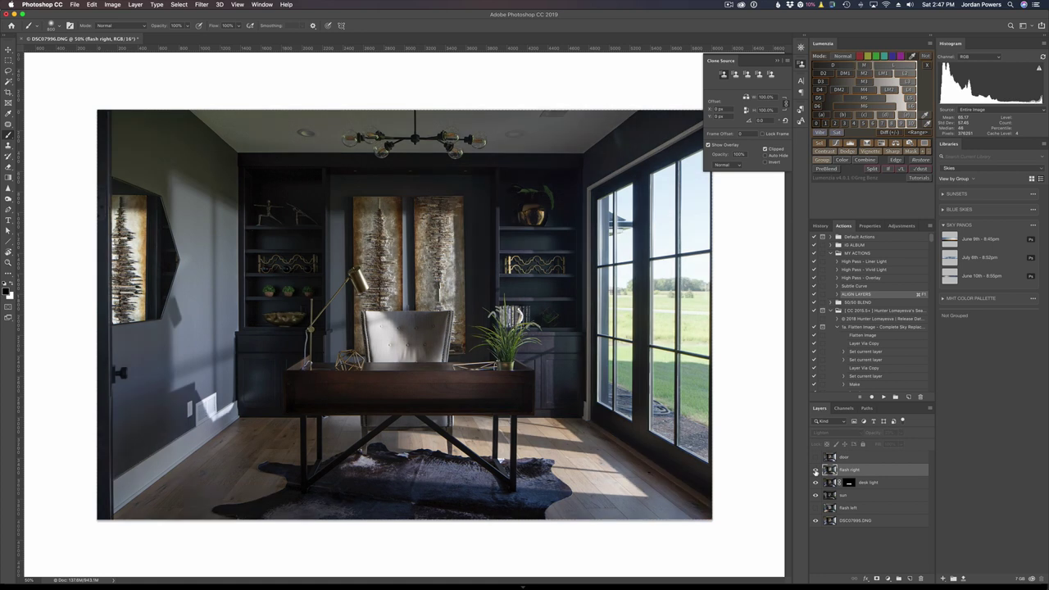
pyautogui.click(815, 470)
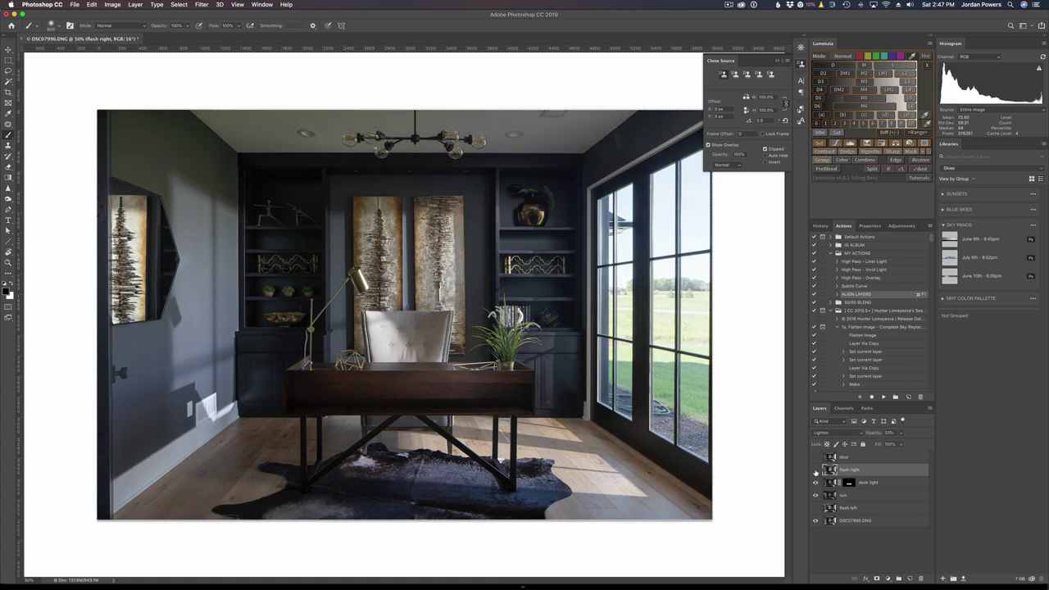
pyautogui.click(815, 469)
pyautogui.click(815, 469)
pyautogui.moveTo(900, 433); pyautogui.dragTo(900, 446)
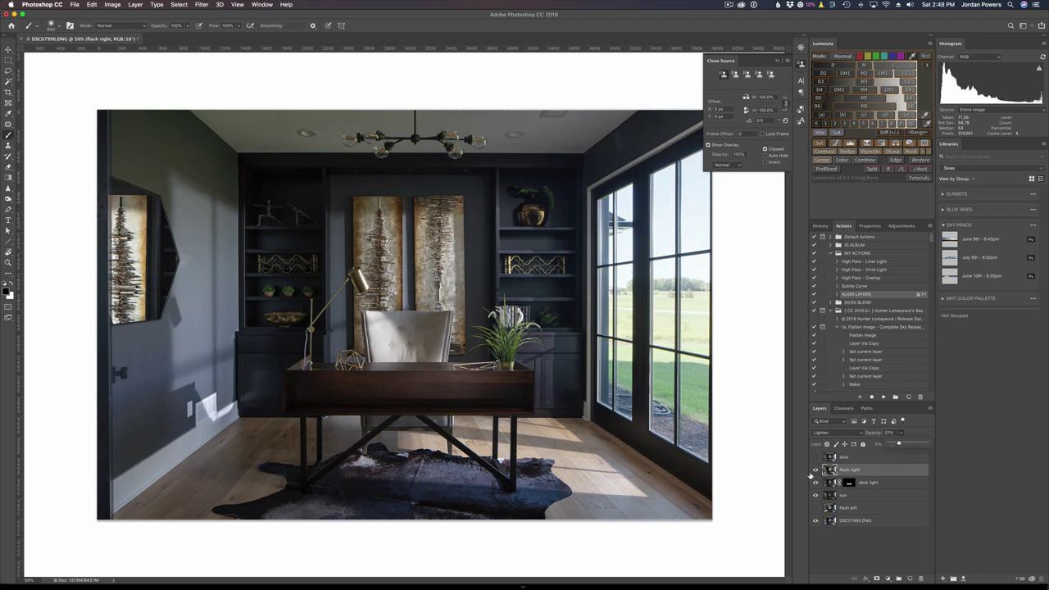
pyautogui.click(814, 470)
pyautogui.click(814, 470)
pyautogui.click(815, 470)
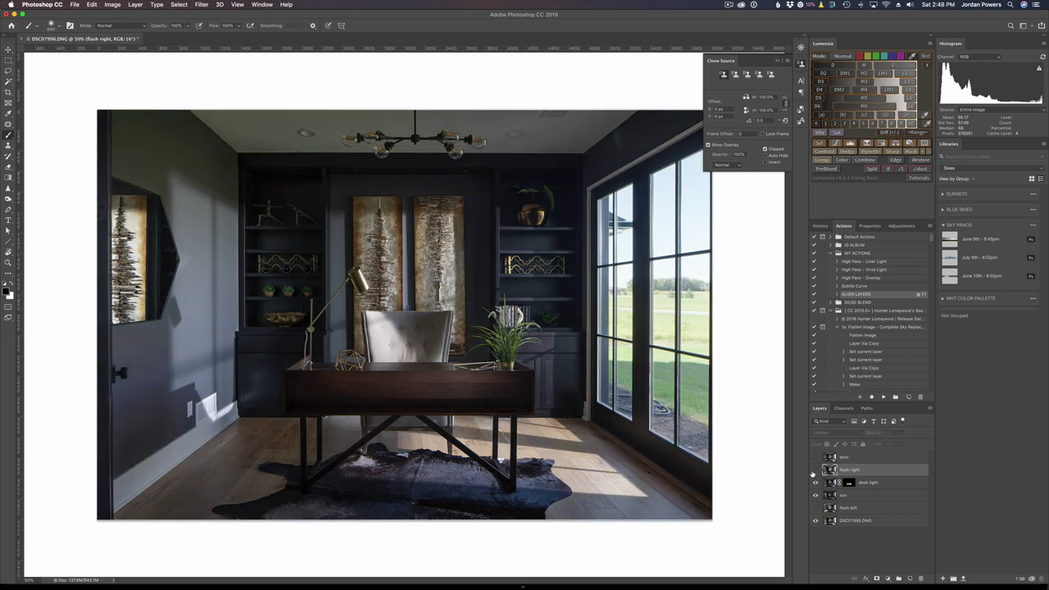
pyautogui.click(815, 471)
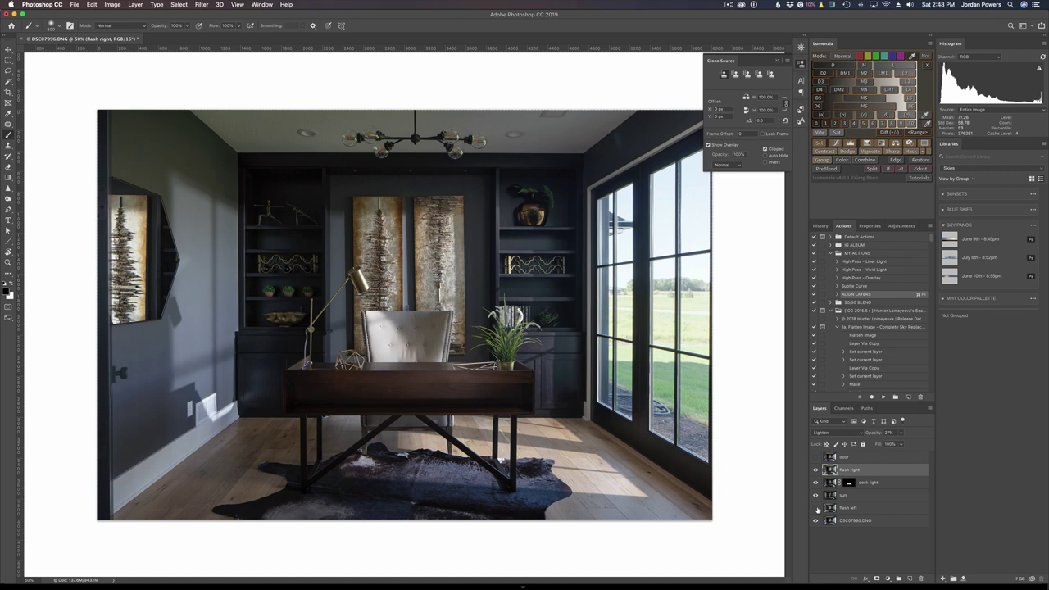
# Step: Show flash left, place it between flash right and desk light, and set Lighten at about 25% opacity
pyautogui.click(815, 508)
pyautogui.click(853, 508)
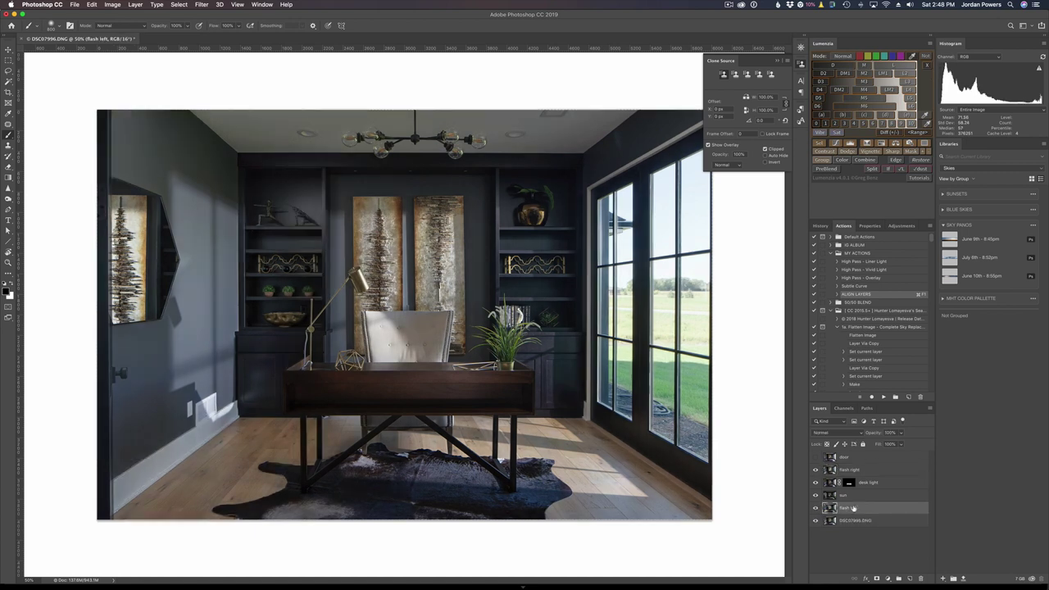
pyautogui.moveTo(853, 508); pyautogui.dragTo(857, 475)
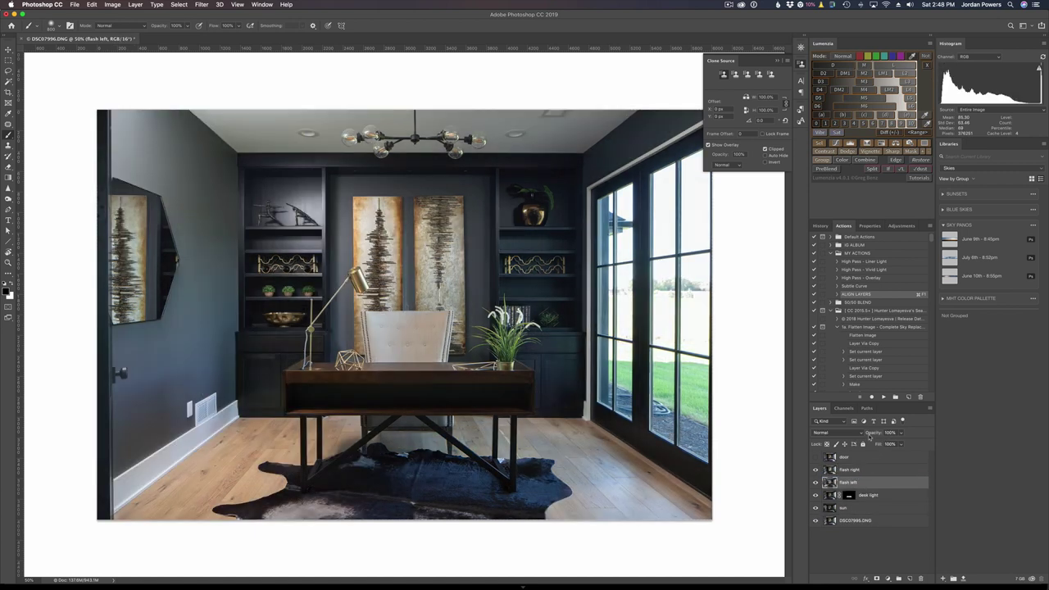
pyautogui.click(834, 432)
pyautogui.click(832, 485)
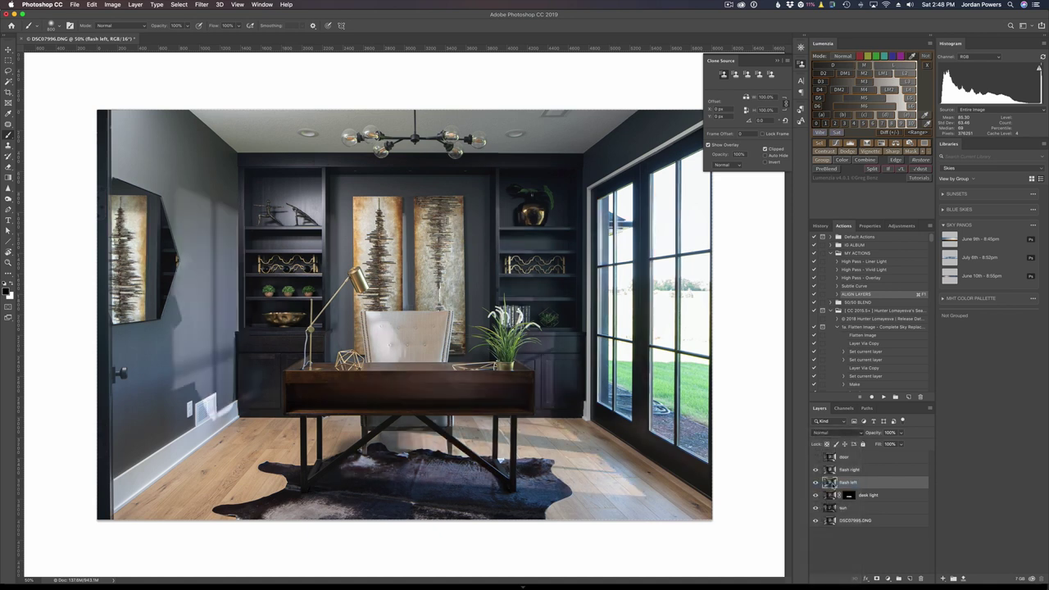
pyautogui.click(899, 433)
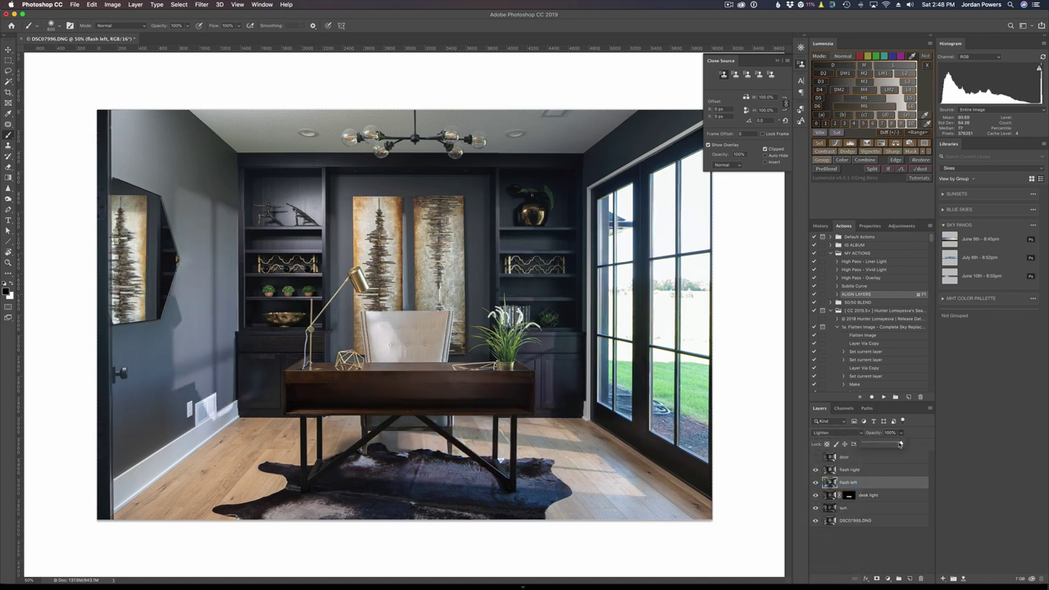
pyautogui.moveTo(900, 444); pyautogui.dragTo(873, 445)
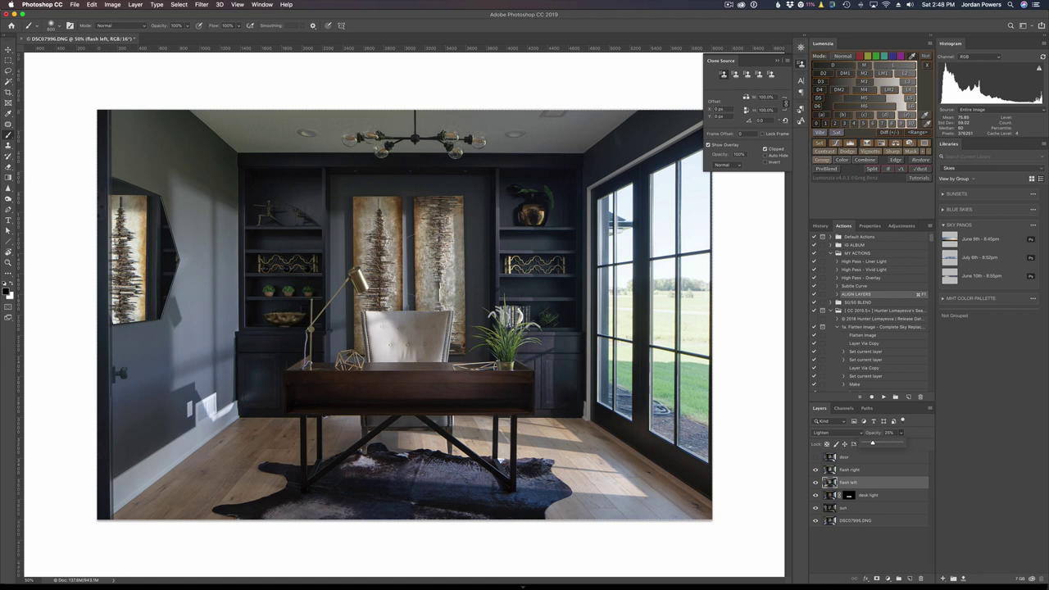
# Step: Lasso the left shelves, painting and lamp, then mask the flash left layer to that area
pyautogui.click(8, 71)
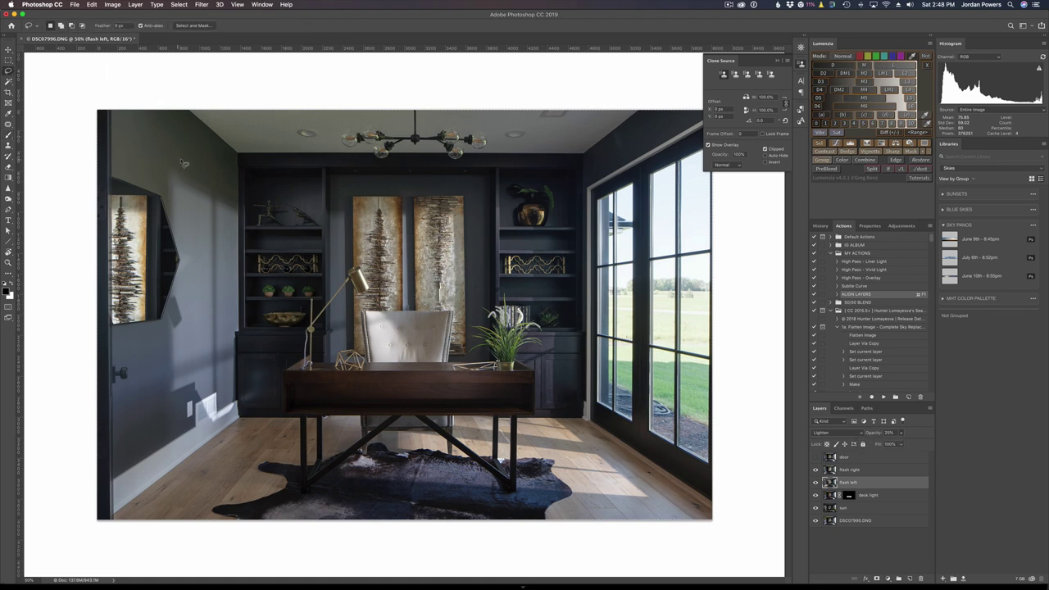
pyautogui.moveTo(239, 154)
pyautogui.mouseDown()
pyautogui.moveTo(400, 161)
pyautogui.moveTo(442, 205)
pyautogui.mouseUp()
pyautogui.moveTo(426, 259)
pyautogui.mouseDown()
pyautogui.moveTo(354, 271)
pyautogui.moveTo(313, 304)
pyautogui.moveTo(309, 342)
pyautogui.moveTo(273, 369)
pyautogui.moveTo(227, 361)
pyautogui.moveTo(238, 151)
pyautogui.mouseUp()
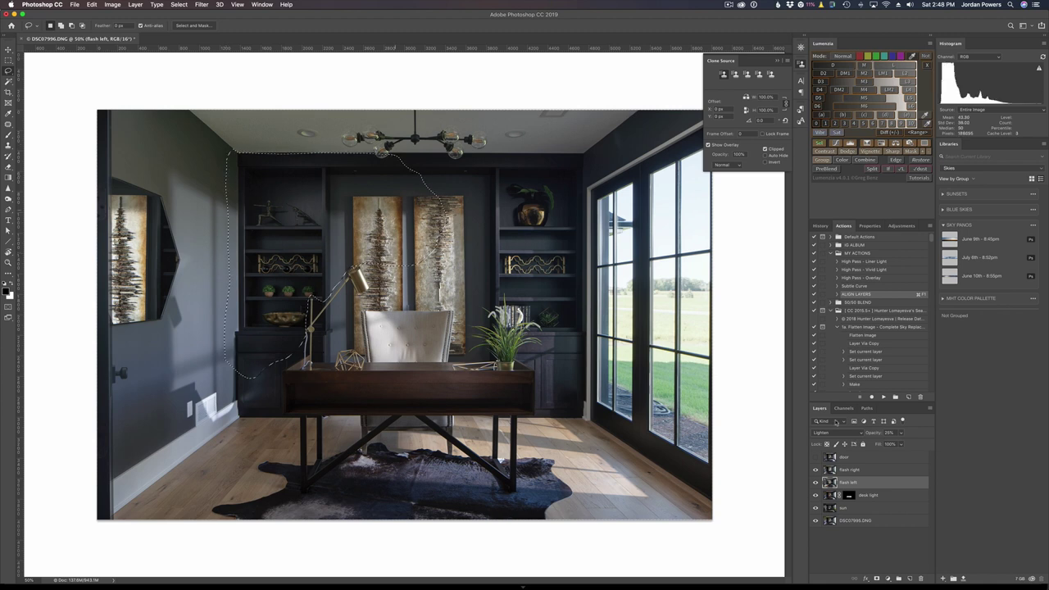
pyautogui.click(876, 578)
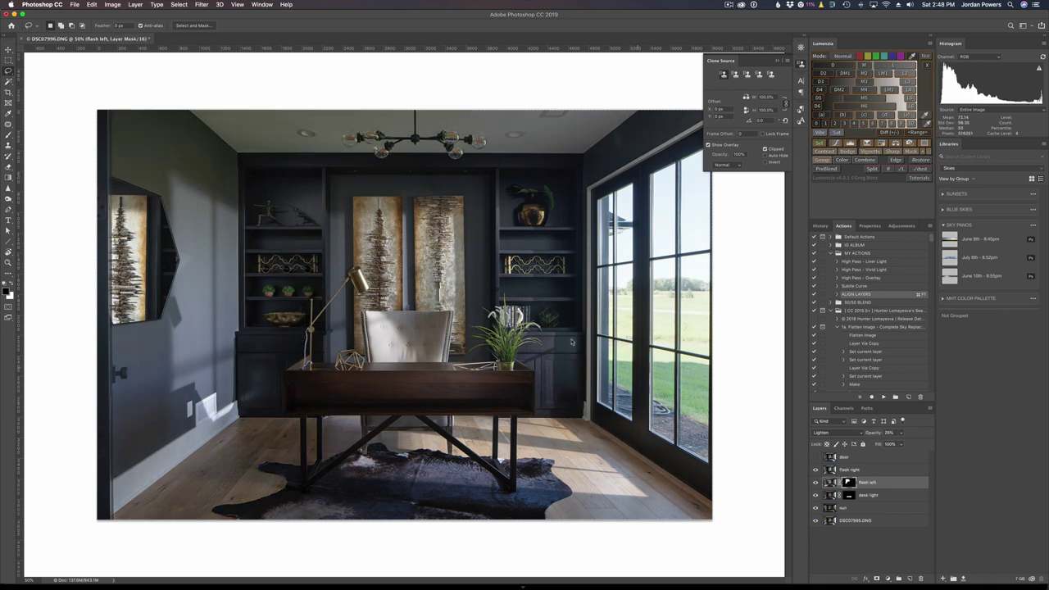
pyautogui.press('b')
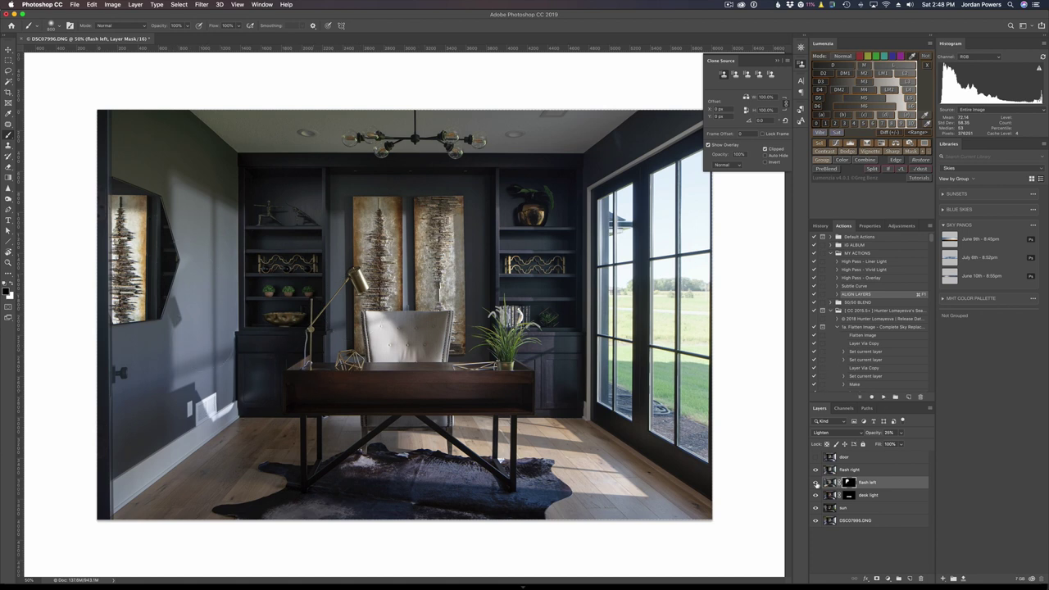
# Step: Lower flash left's opacity to about 12%, comparing it on and off
pyautogui.click(815, 483)
pyautogui.click(815, 482)
pyautogui.click(901, 434)
pyautogui.moveTo(900, 444); pyautogui.dragTo(894, 445)
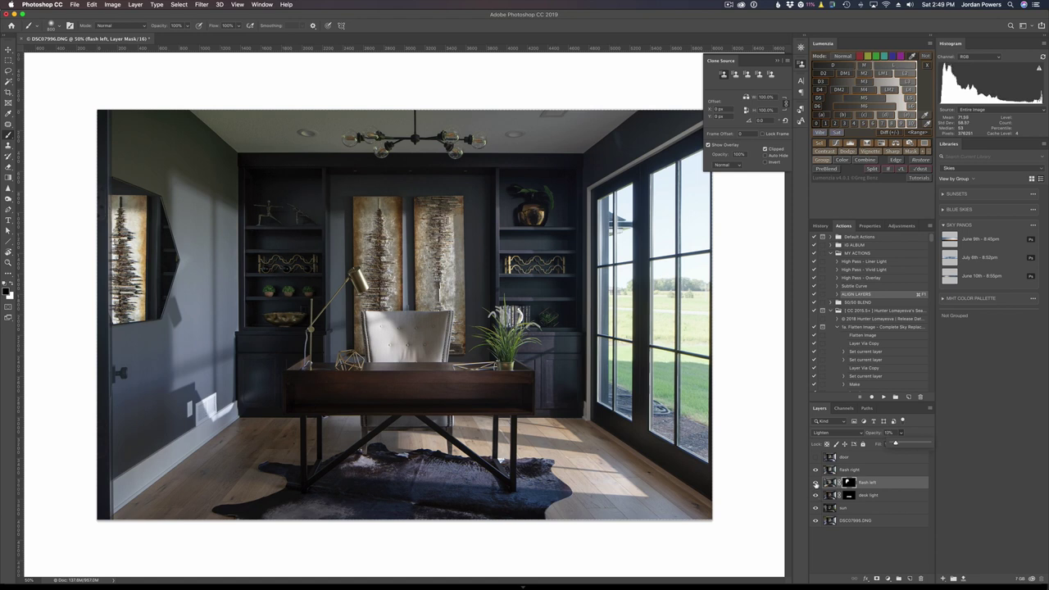
pyautogui.click(815, 482)
pyautogui.click(815, 482)
# Step: Show and select the door layer, then marquee-select a strip along the image's left edge
pyautogui.click(815, 457)
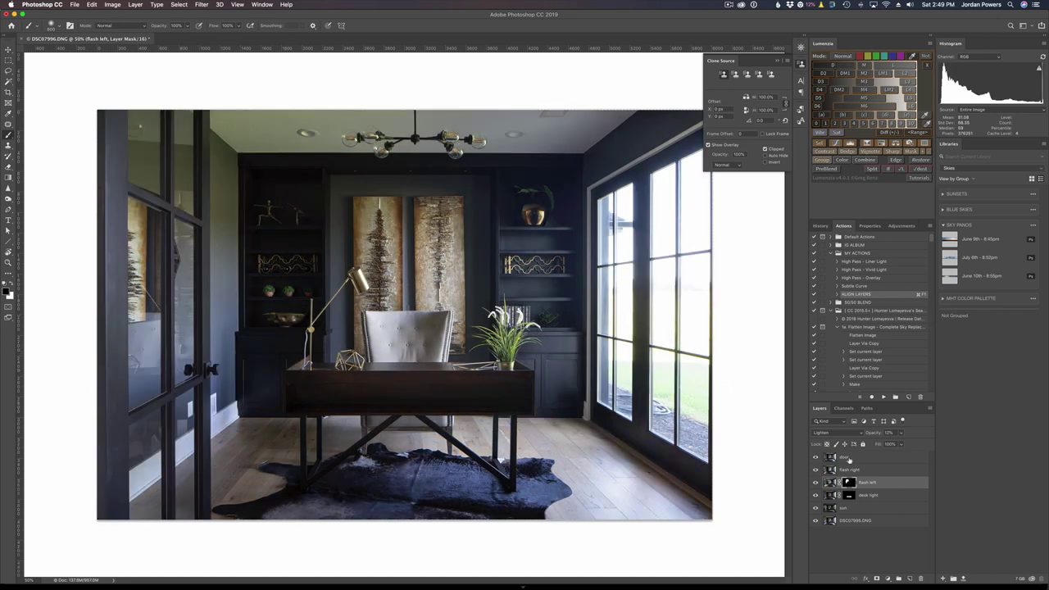
pyautogui.click(852, 457)
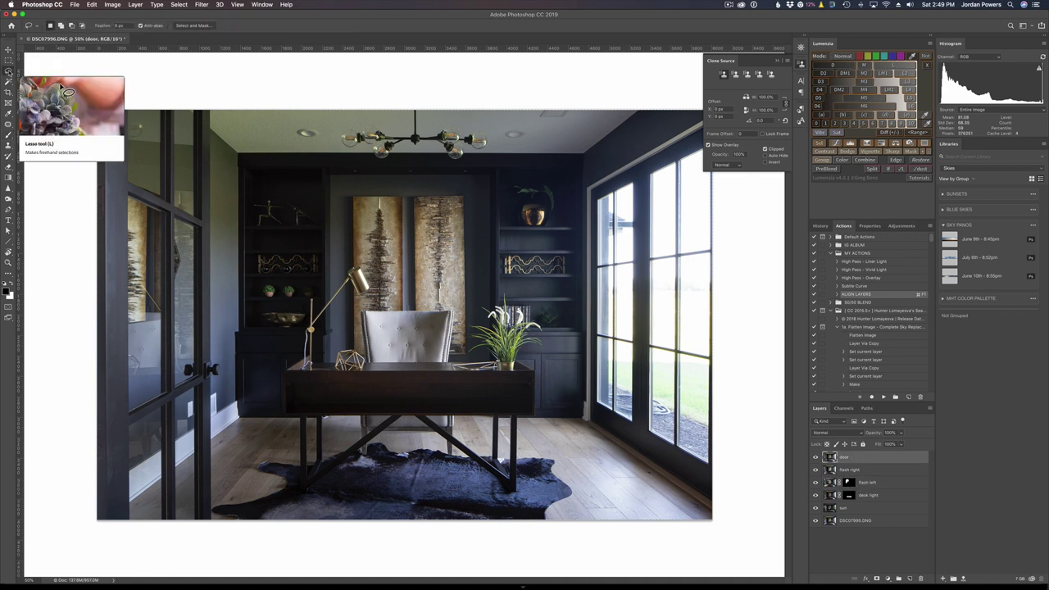
pyautogui.click(8, 61)
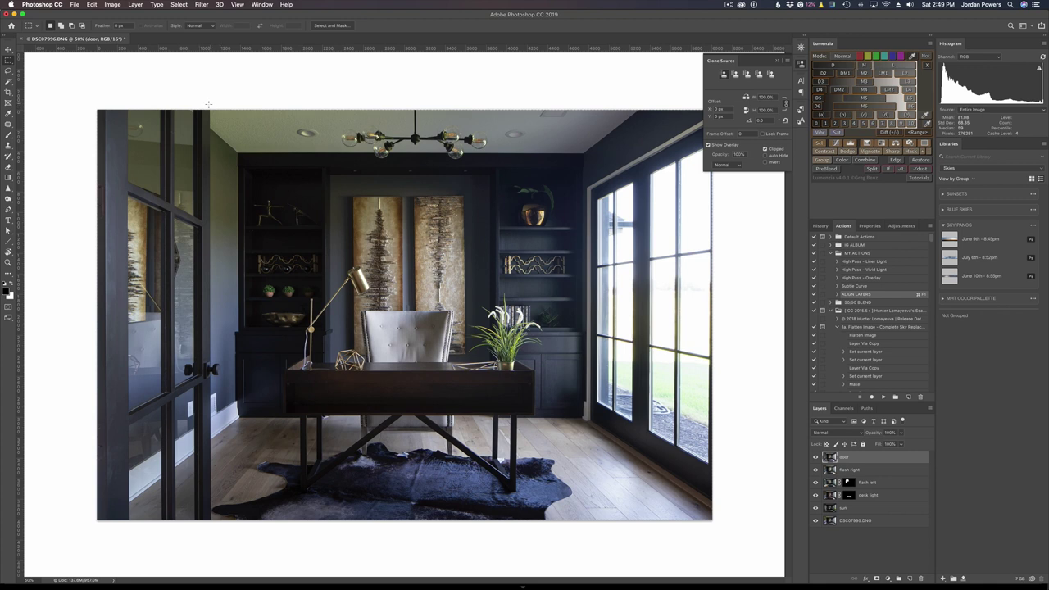
pyautogui.moveTo(219, 102); pyautogui.dragTo(11, 539)
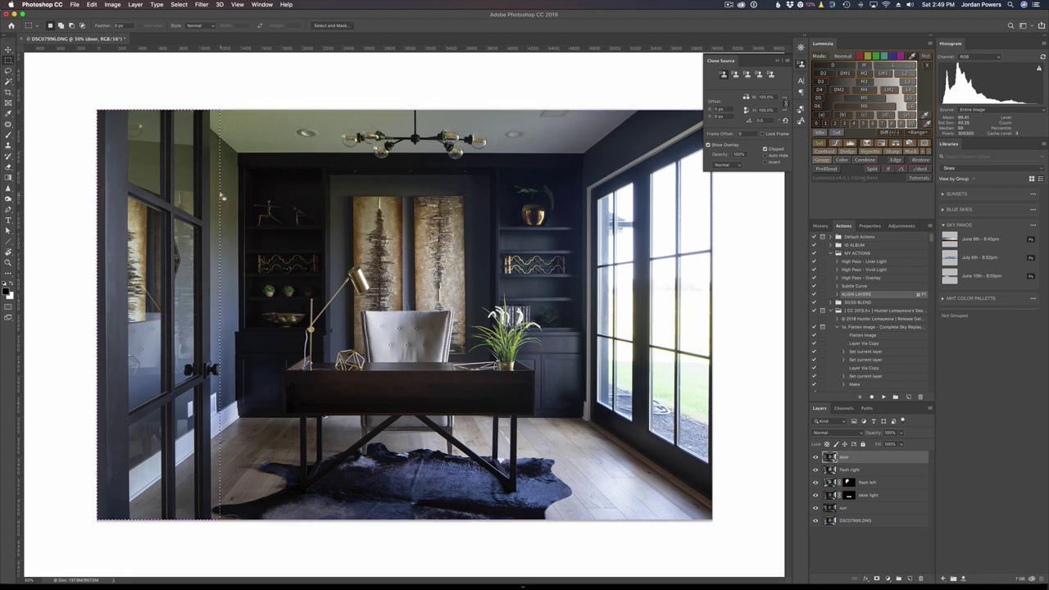
pyautogui.moveTo(224, 105); pyautogui.dragTo(11, 565)
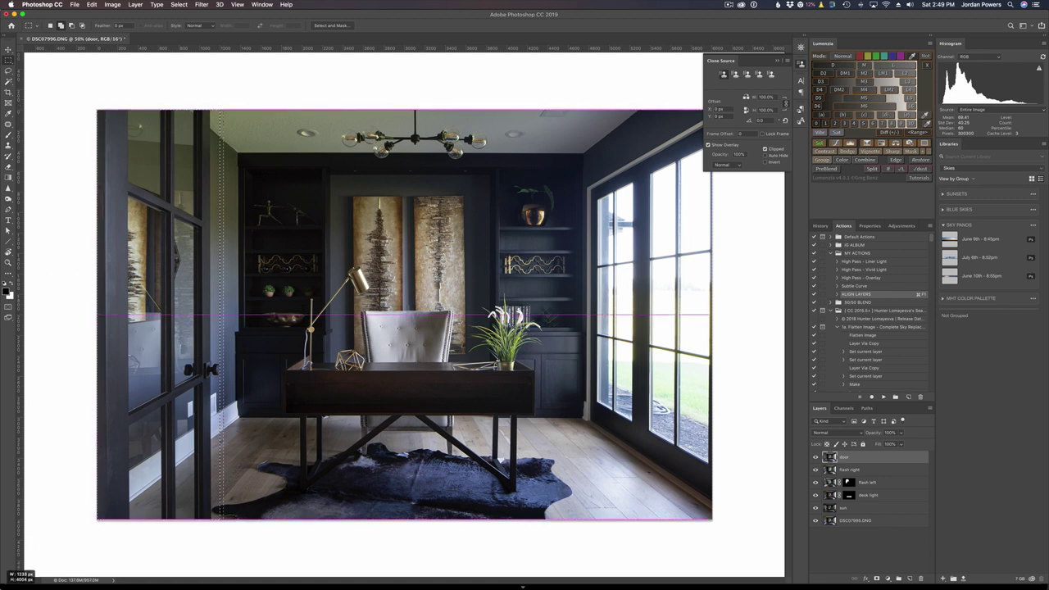
# Step: Add a layer mask to the door layer and invert it so the strip is hidden
pyautogui.click(876, 578)
pyautogui.press('super+i')
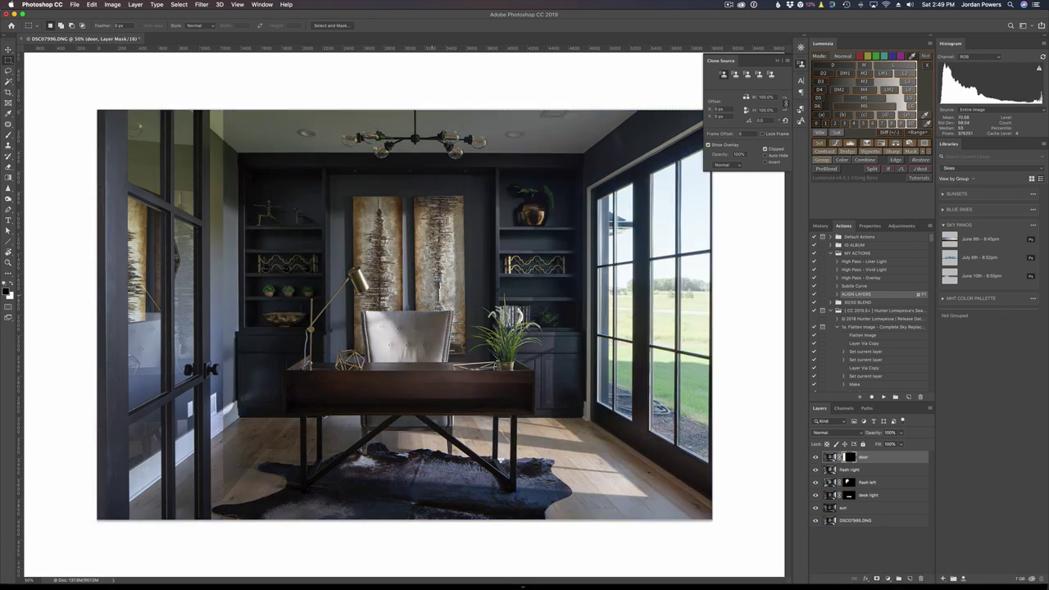
pyautogui.press('b')
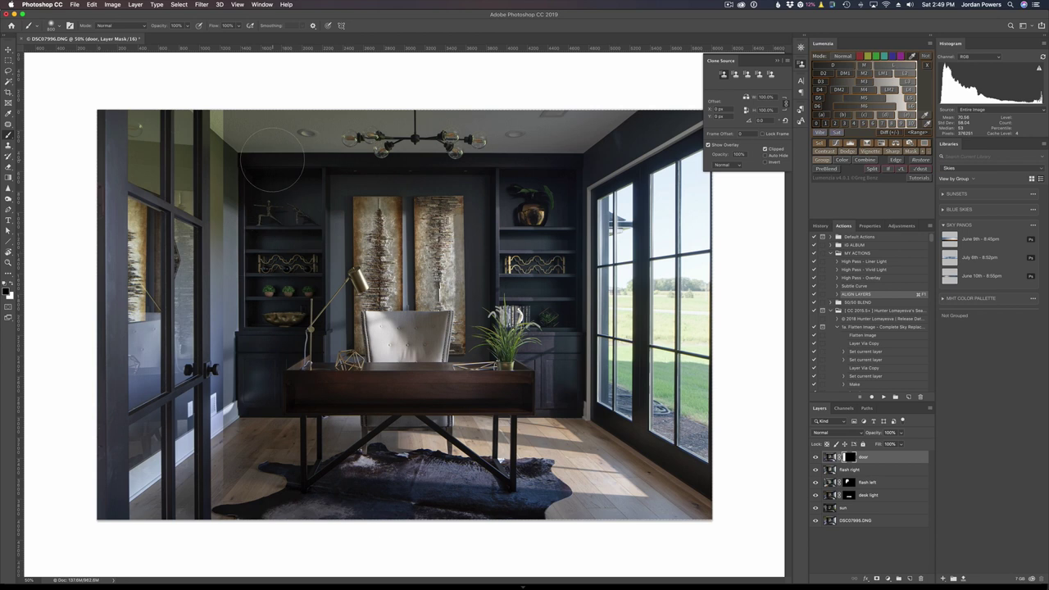
pyautogui.click(9, 70)
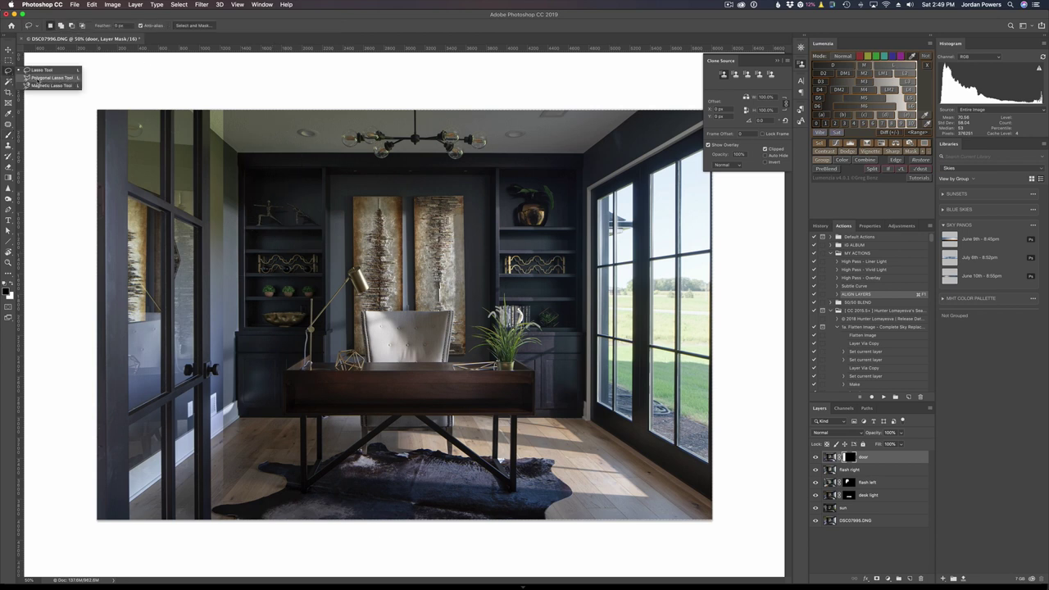
# Step: Draw a polygonal lasso selection around the left door-frame strip
pyautogui.click(41, 78)
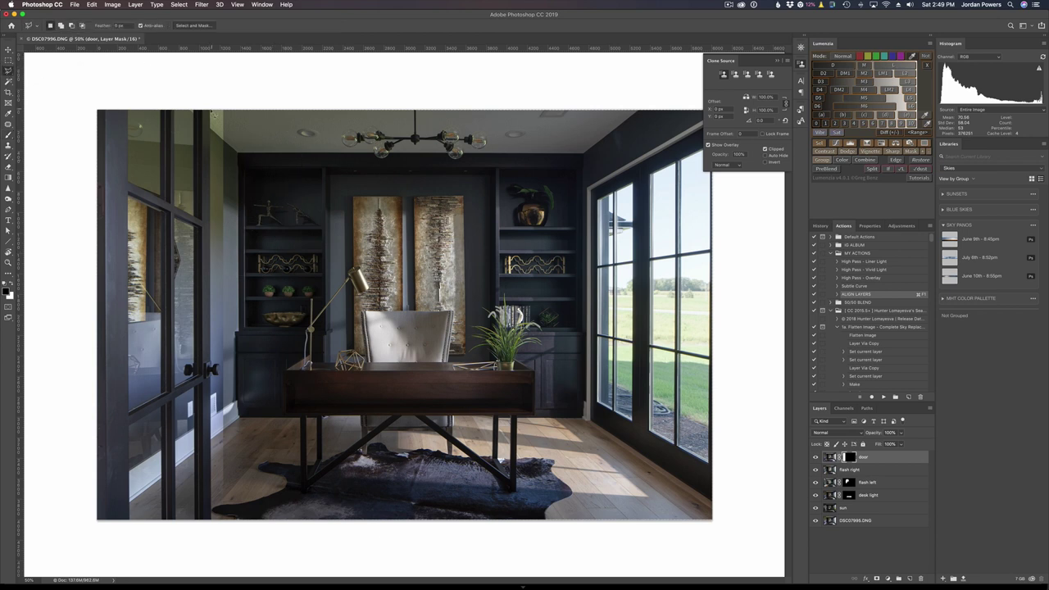
pyautogui.click(212, 112)
pyautogui.click(225, 366)
pyautogui.click(229, 107)
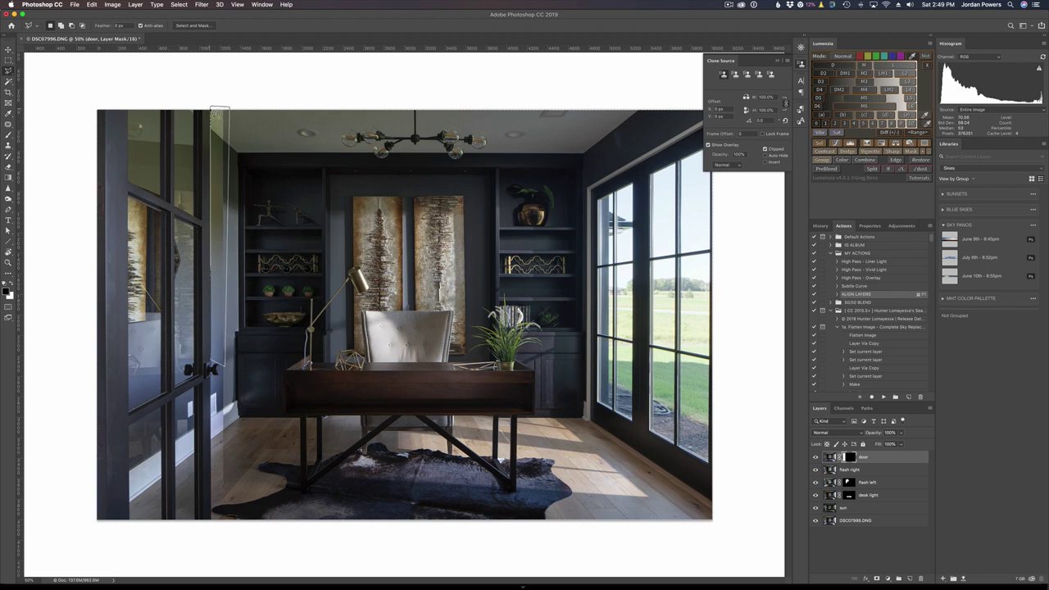
pyautogui.click(212, 110)
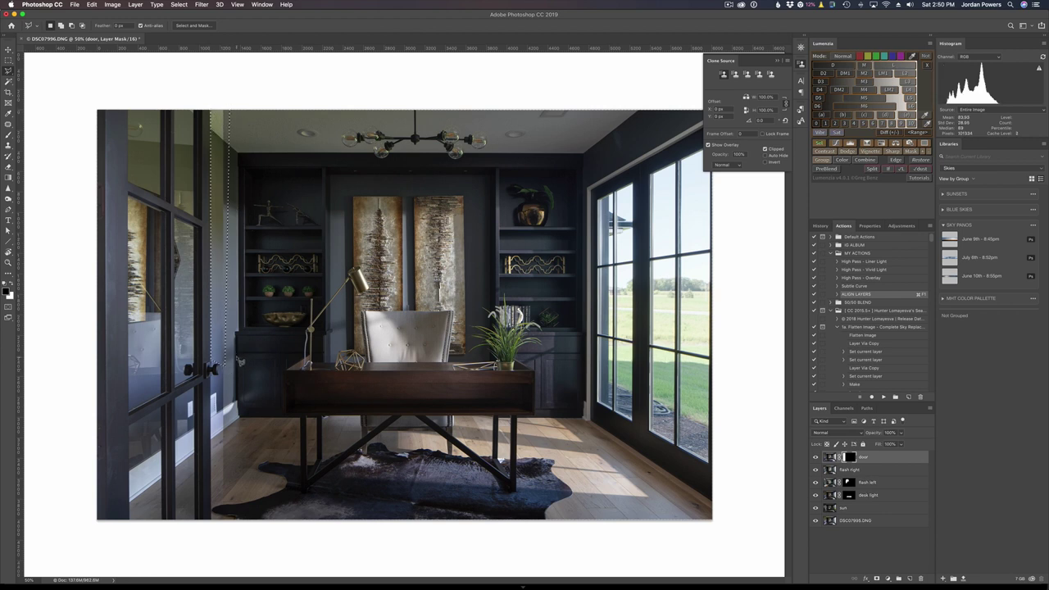
# Step: Brush the door layer's mask inside the strip, deselecting and reselecting to check the edges
pyautogui.press('b')
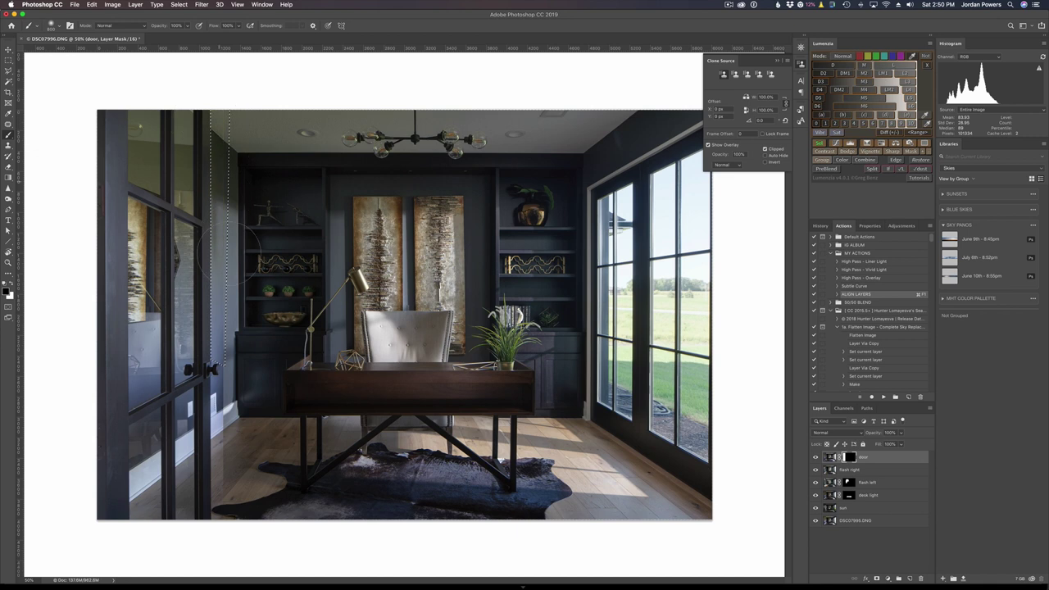
pyautogui.moveTo(237, 344); pyautogui.dragTo(233, 149)
pyautogui.press('super+d')
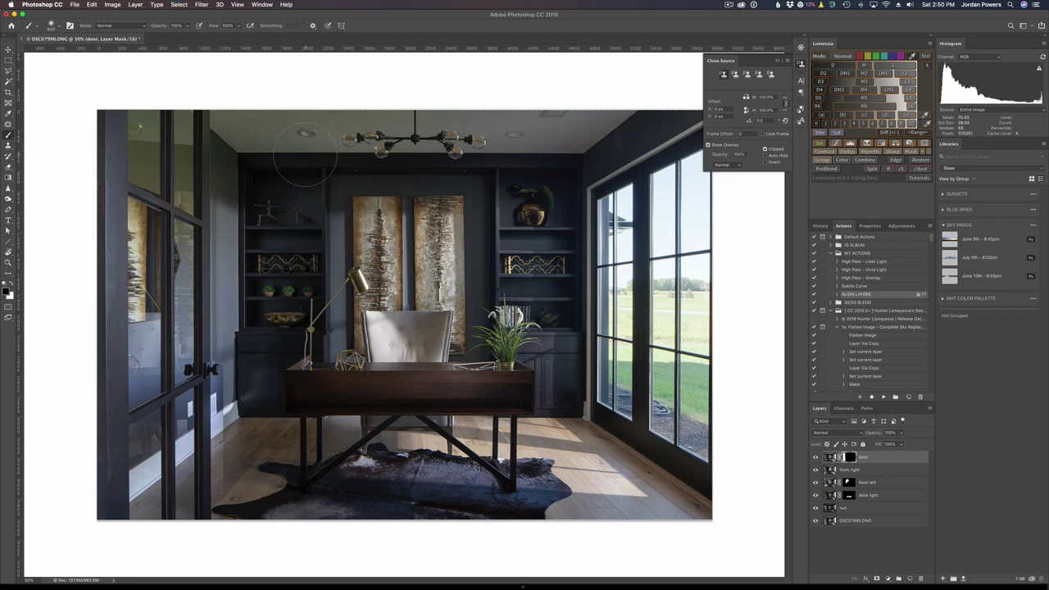
pyautogui.press('shift+super+d')
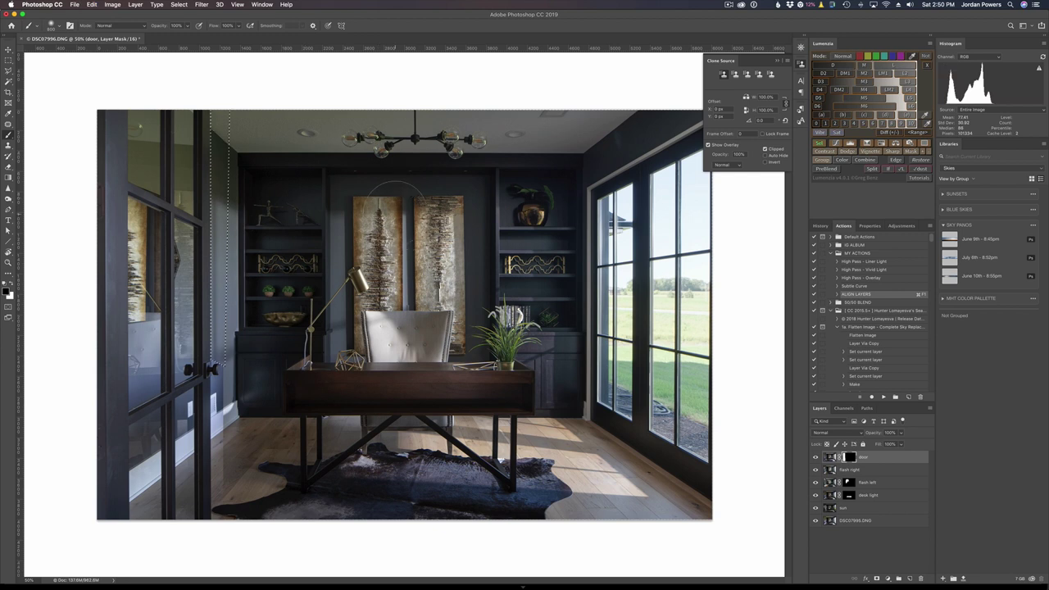
pyautogui.moveTo(235, 89); pyautogui.dragTo(246, 344)
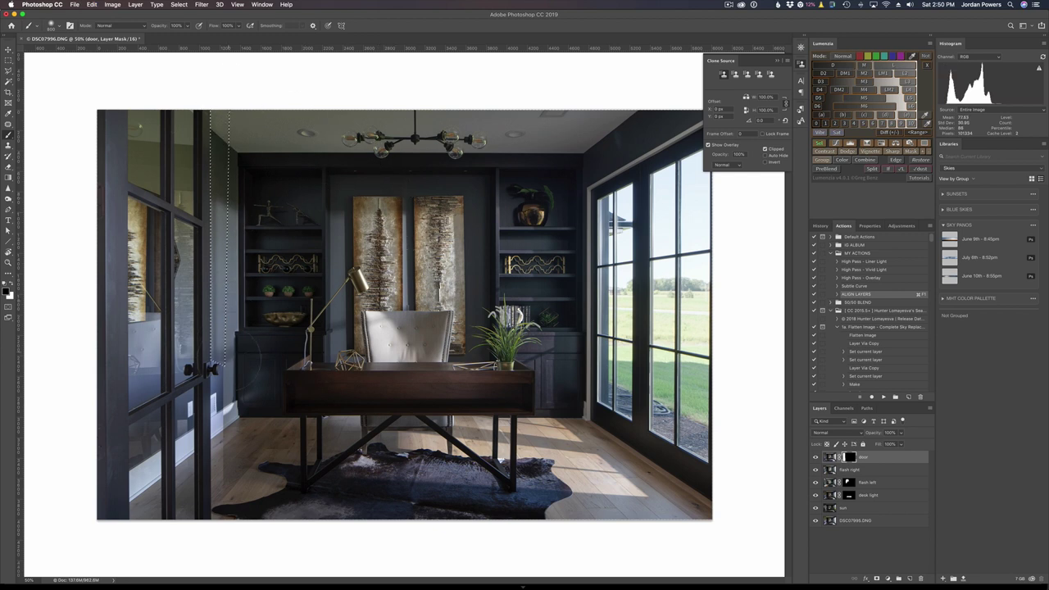
pyautogui.press('super+d')
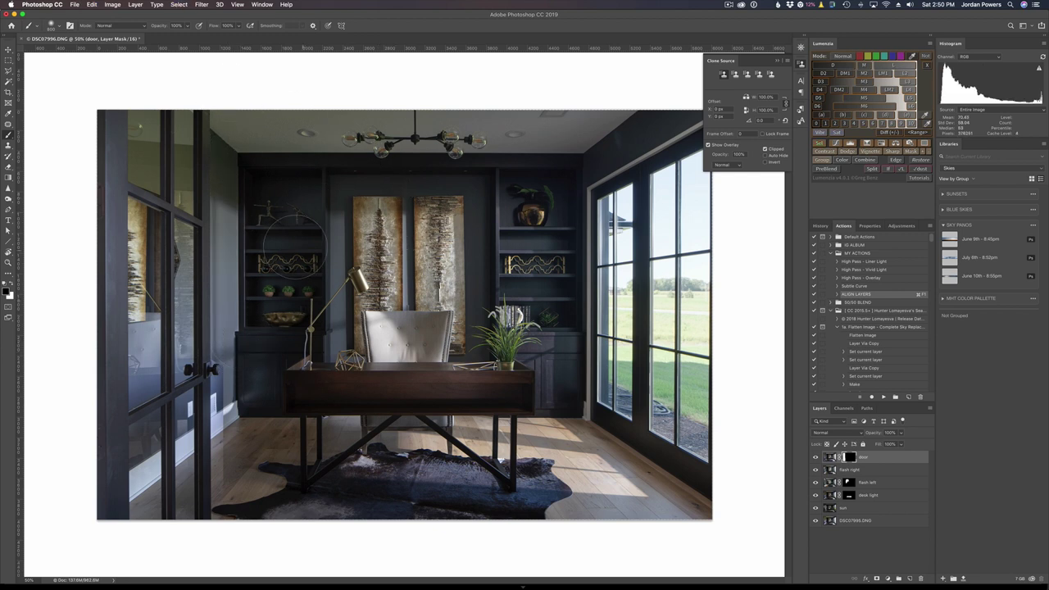
pyautogui.press('shift+super+d')
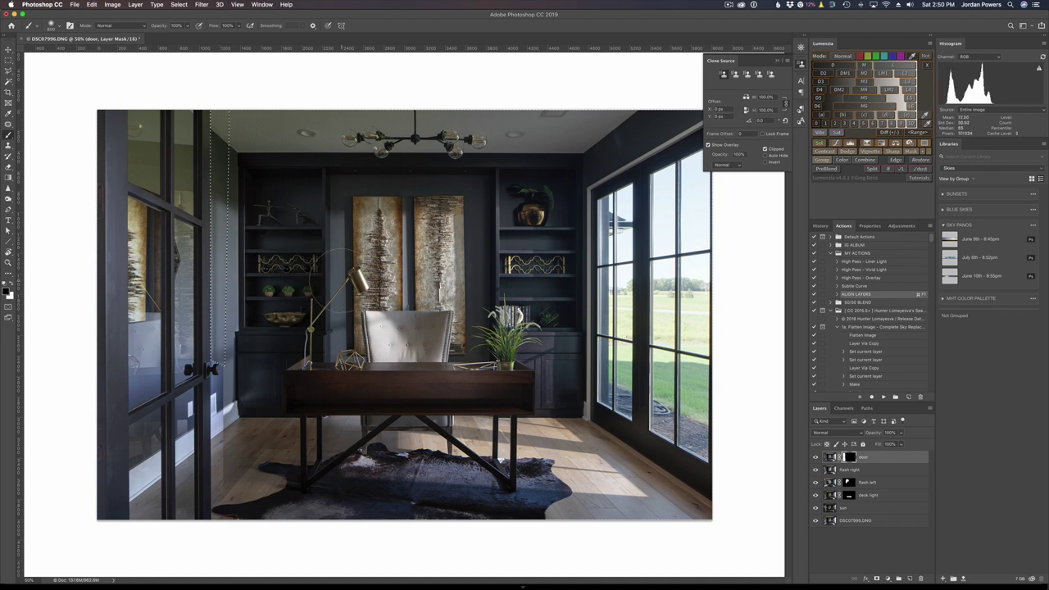
pyautogui.moveTo(226, 94); pyautogui.dragTo(226, 344)
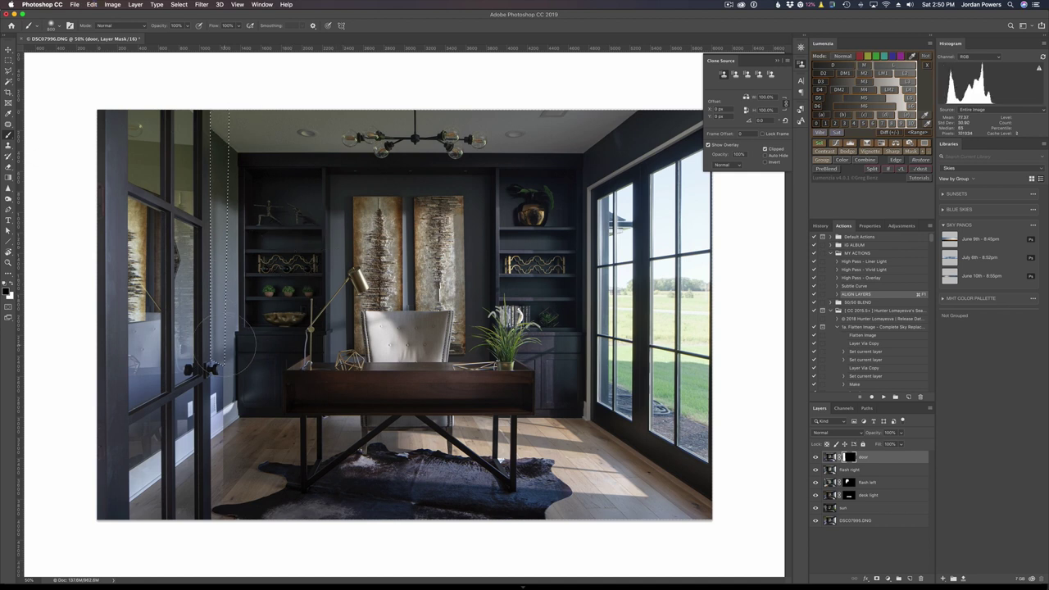
pyautogui.press('super+d')
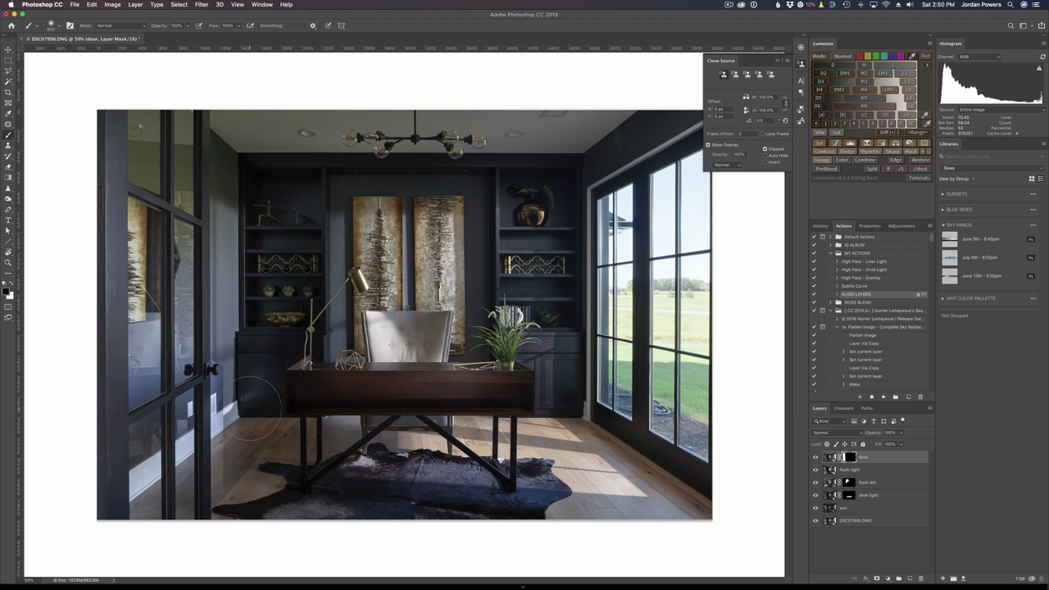
# Step: Zoom in to 200% and scroll to the door's handle area
pyautogui.press('super+plus')
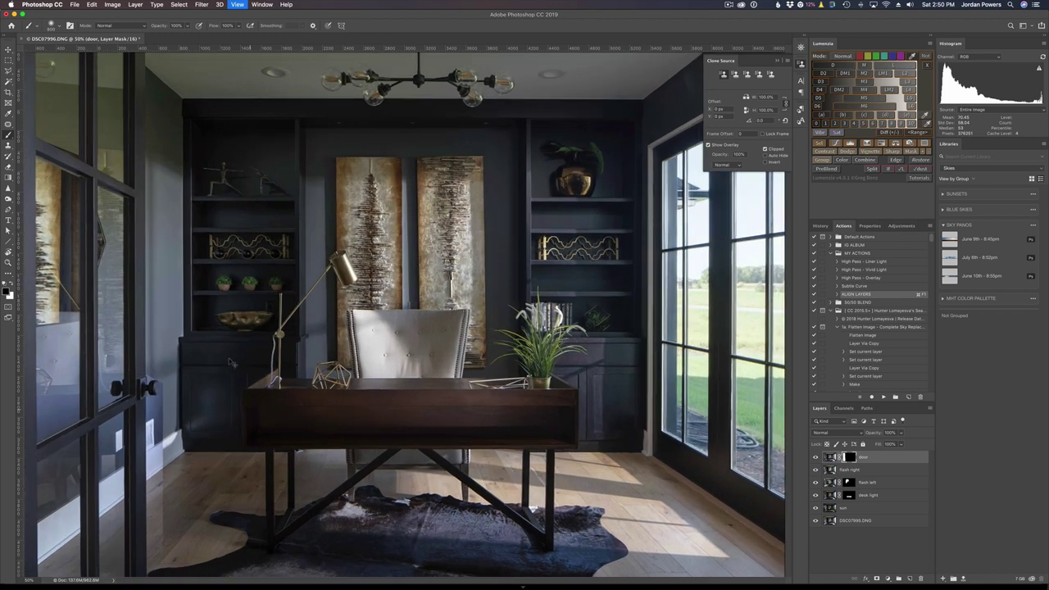
pyautogui.press('super+plus')
pyautogui.hscroll(-8, 229, 361)
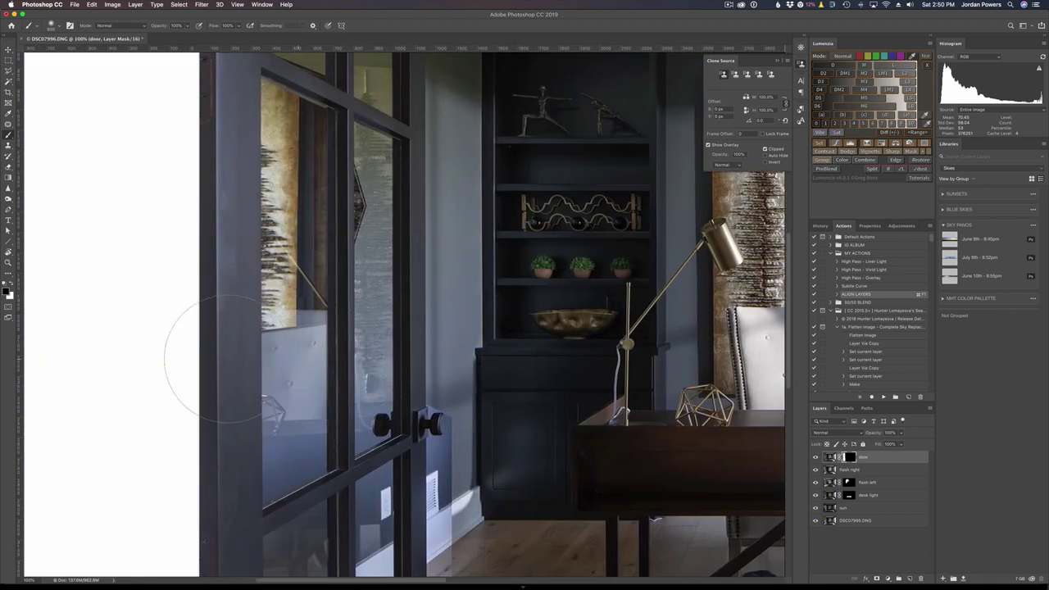
pyautogui.scroll(-5, 228, 360)
pyautogui.hscroll(-3, 227, 360)
pyautogui.hscroll(2, 227, 361)
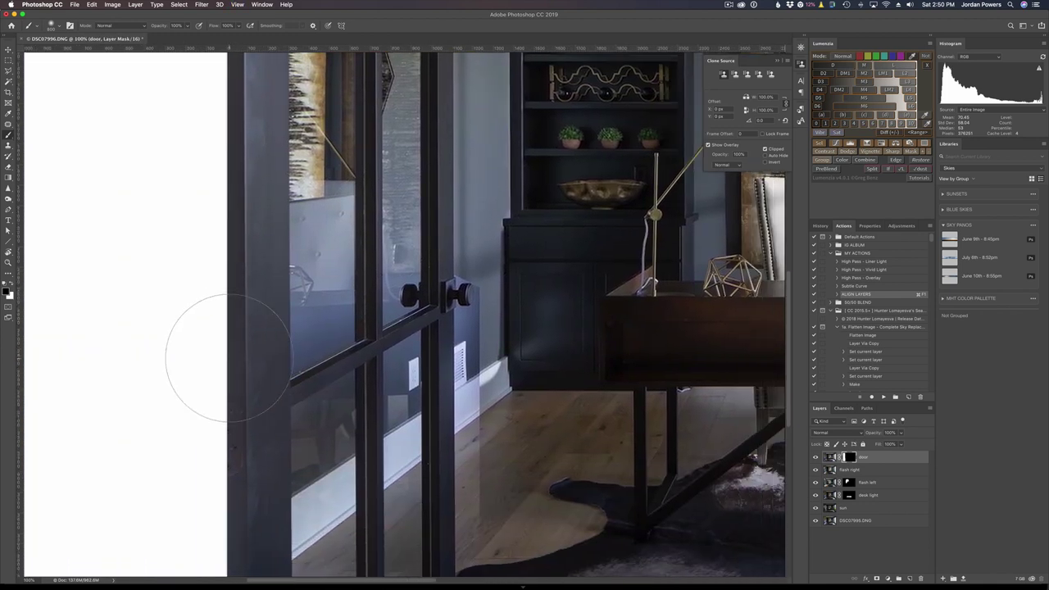
pyautogui.press('super+plus')
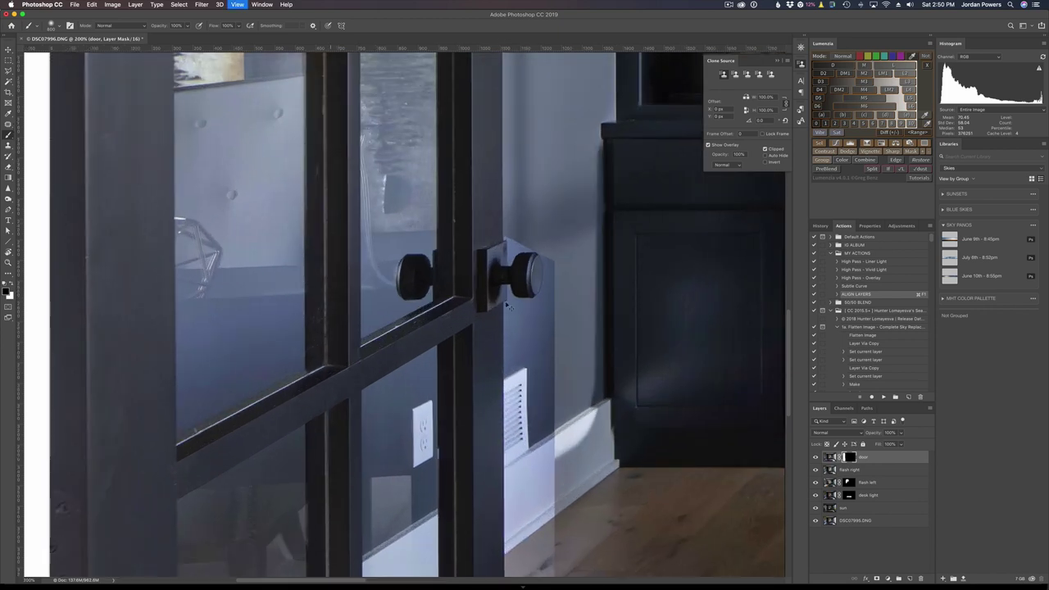
pyautogui.hscroll(4, 545, 287)
pyautogui.scroll(-2, 549, 275)
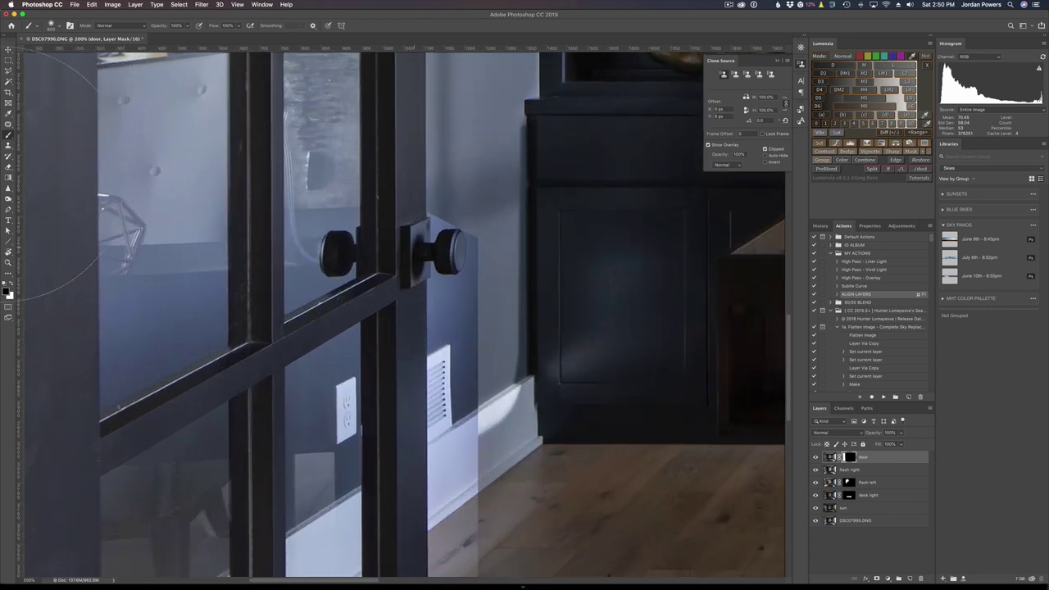
# Step: At 300% zoom, start a pen path at the plate's corner and curve it around the knob
pyautogui.click(8, 210)
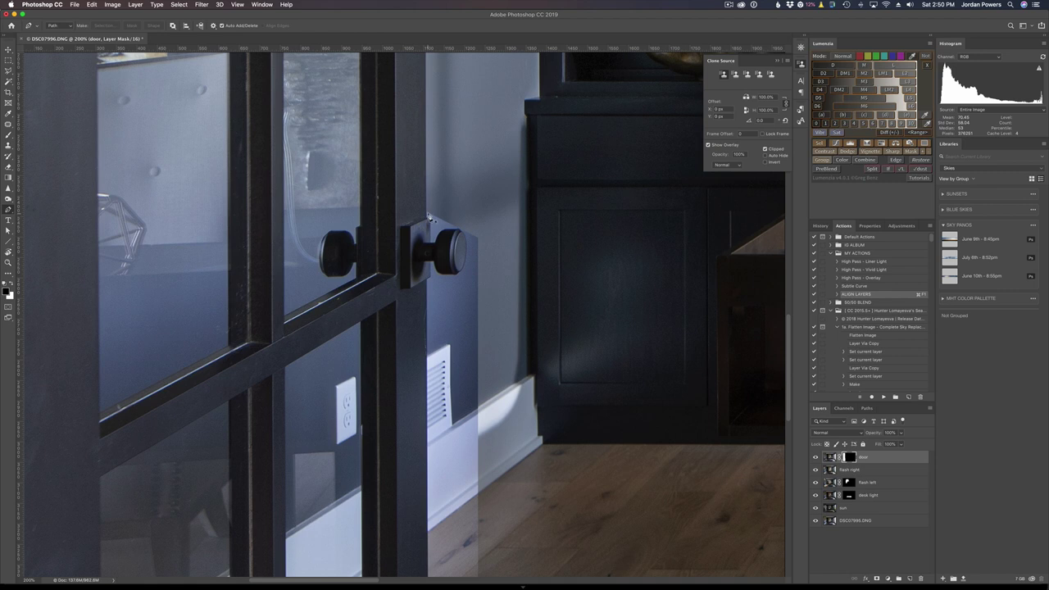
pyautogui.press('super+plus')
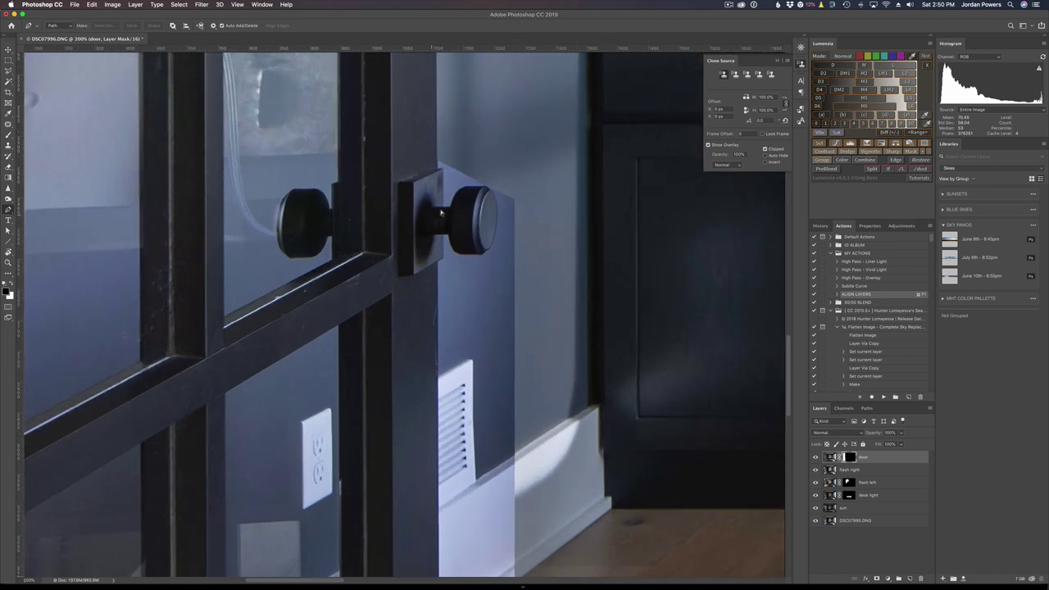
pyautogui.click(438, 161)
pyautogui.click(466, 188)
pyautogui.scroll(5, 465, 195)
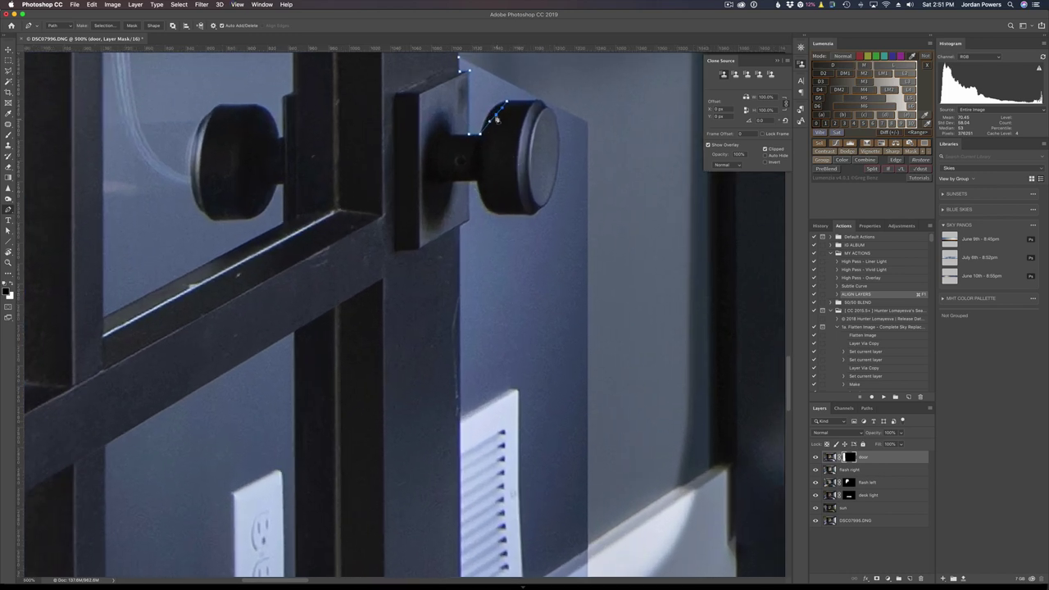
# Step: Curve the pen path along the knob's top edge, zooming to 700% and undoing bad points
pyautogui.moveTo(496, 118); pyautogui.dragTo(491, 116)
pyautogui.press('super+z')
pyautogui.press('super+z')
pyautogui.moveTo(507, 104); pyautogui.dragTo(498, 114)
pyautogui.press('super+plus')
pyautogui.scroll(2, 541, 150)
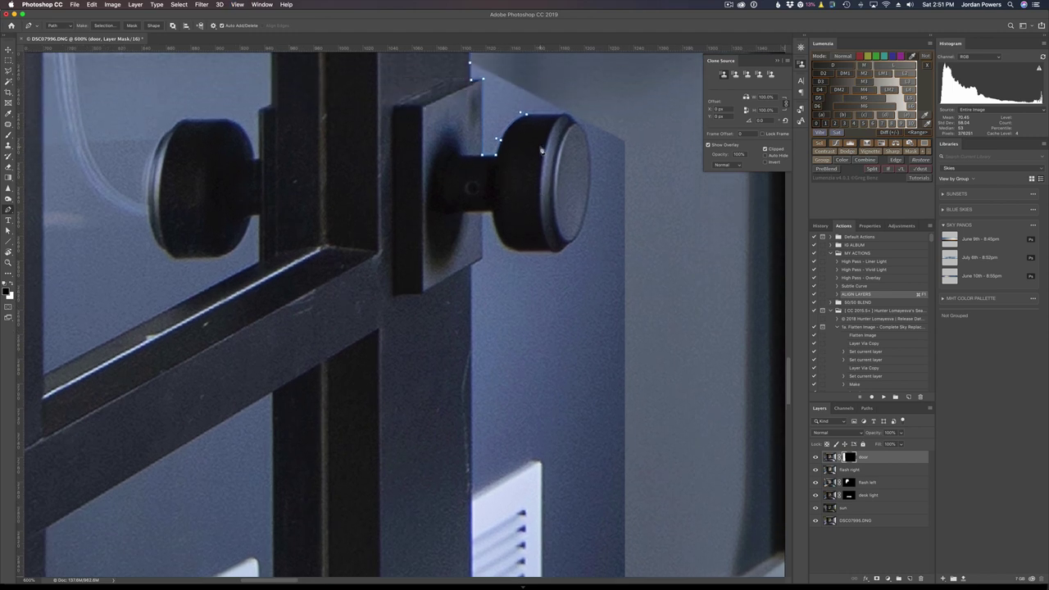
pyautogui.press('super+plus')
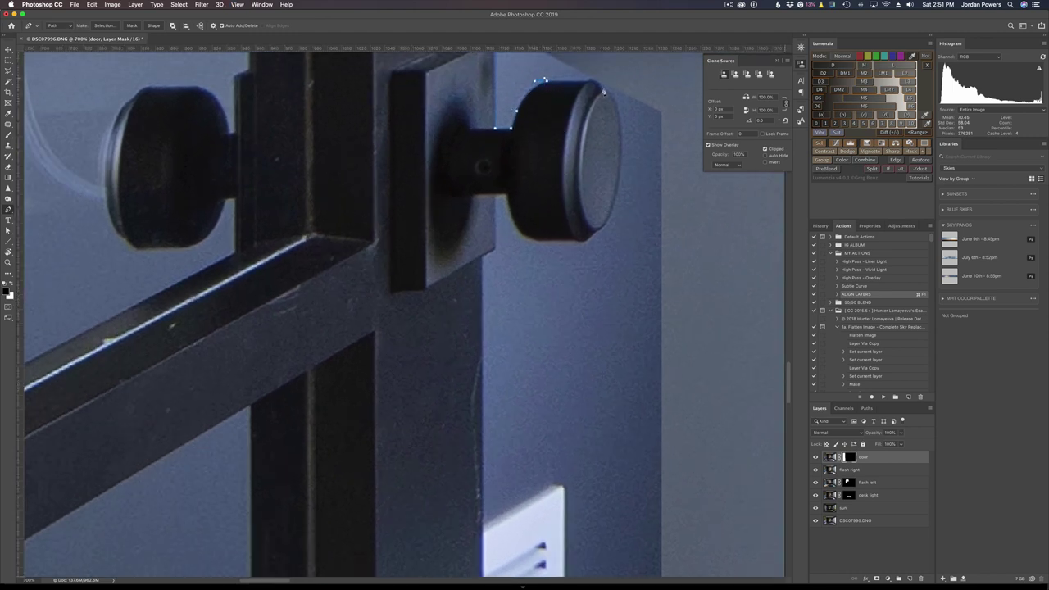
pyautogui.press('super+z')
# Step: Extend the path to the knob's top-right edge and curve it down the right face to the bottom
pyautogui.click(593, 83)
pyautogui.press('super+z')
pyautogui.click(604, 91)
pyautogui.click(600, 230)
pyautogui.moveTo(601, 233); pyautogui.dragTo(604, 164)
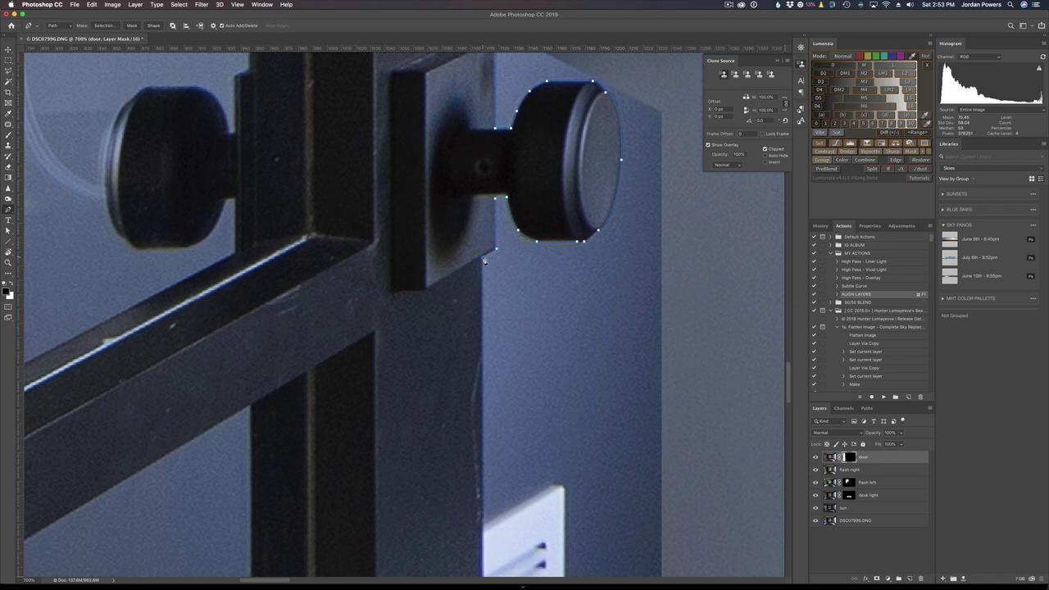
# Step: Extend the door-edge pen path with an anchor at the door's bottom corner
pyautogui.scroll(-15, 514, 511)
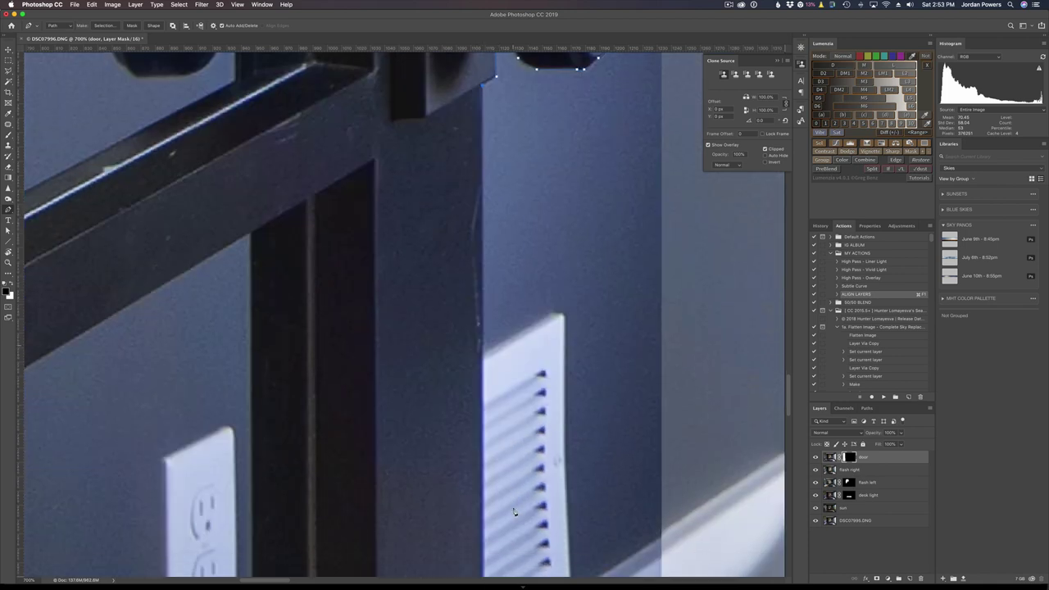
pyautogui.scroll(-10, 515, 511)
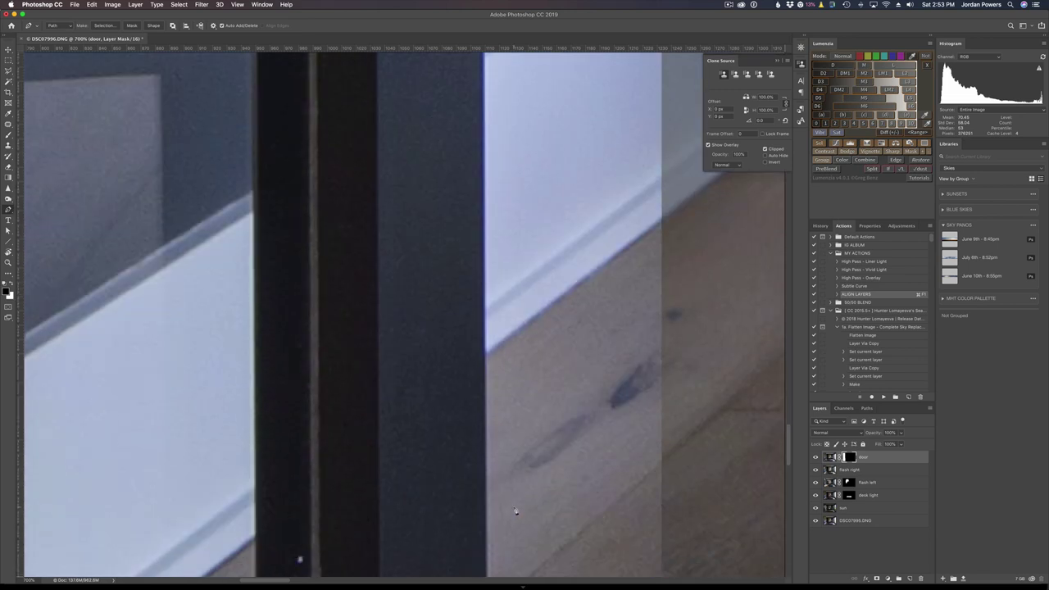
pyautogui.scroll(-10, 514, 511)
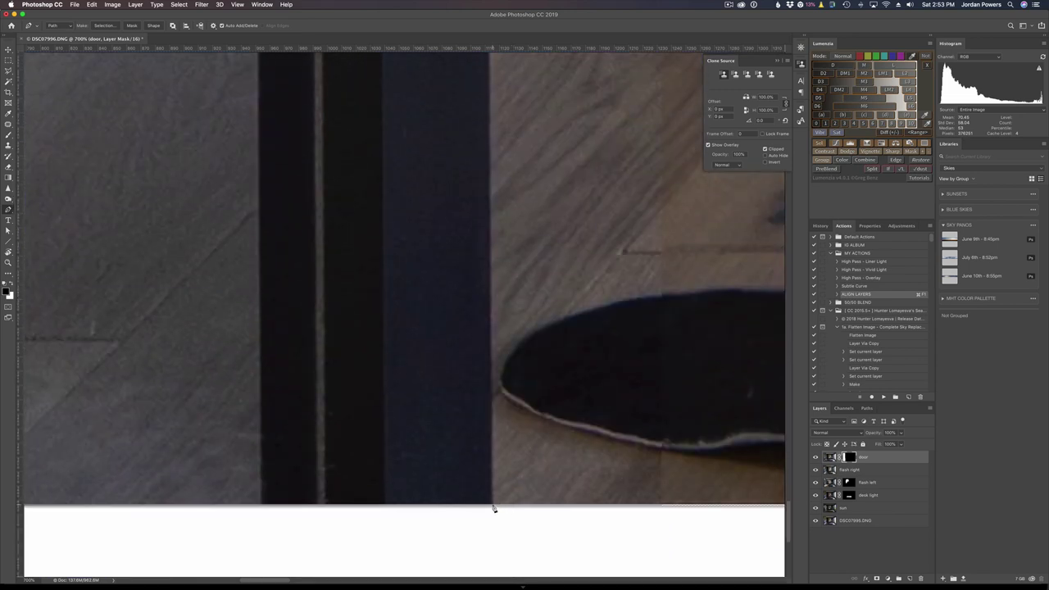
pyautogui.click(492, 505)
pyautogui.scroll(10, 680, 506)
pyautogui.scroll(5, 679, 500)
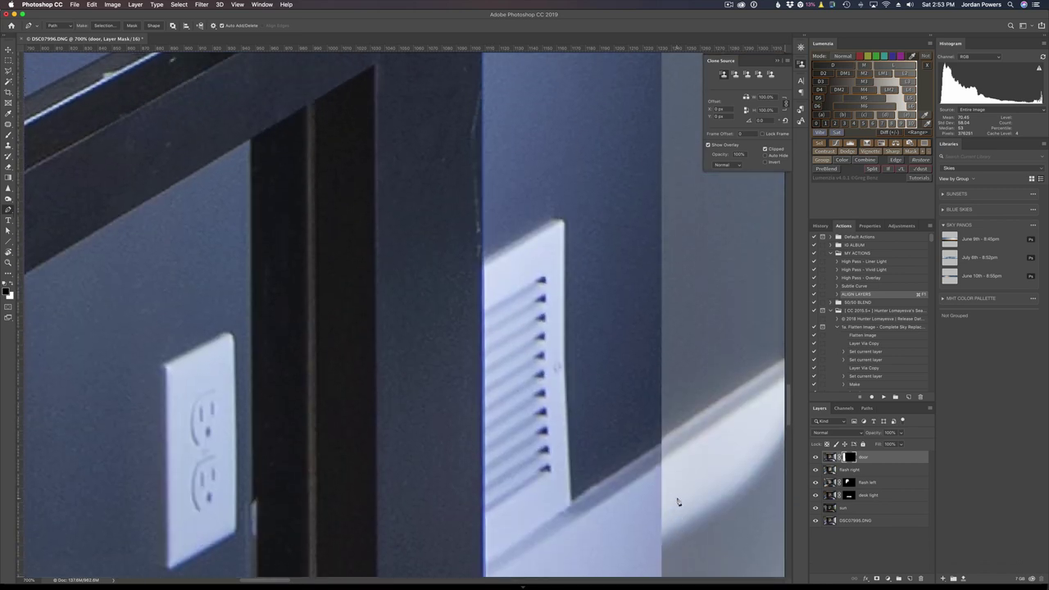
pyautogui.scroll(-15, 677, 499)
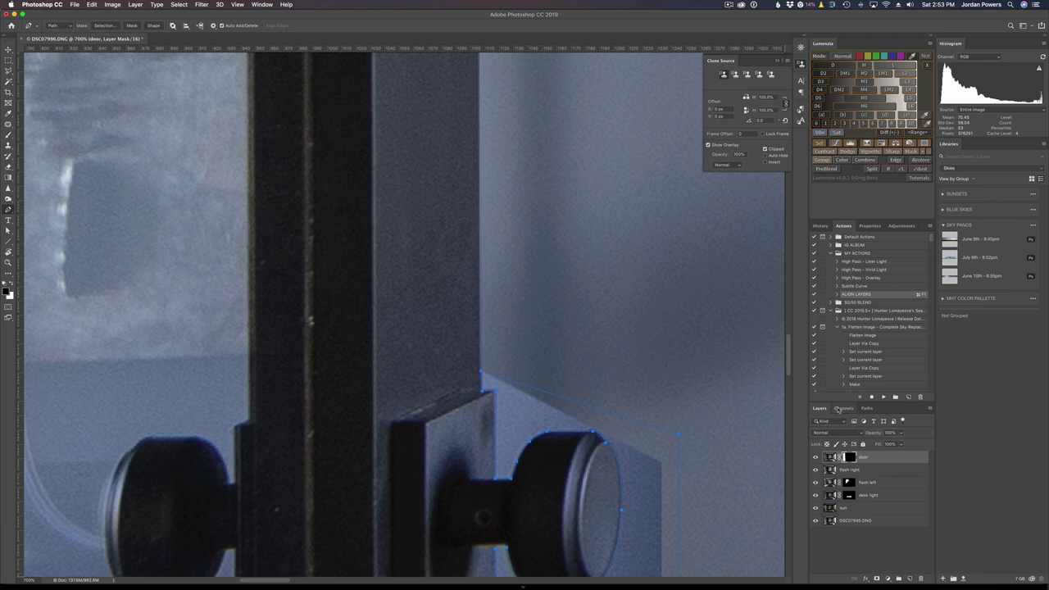
# Step: Load the Work Path from the Paths panel as a selection and expand it slightly
pyautogui.click(838, 408)
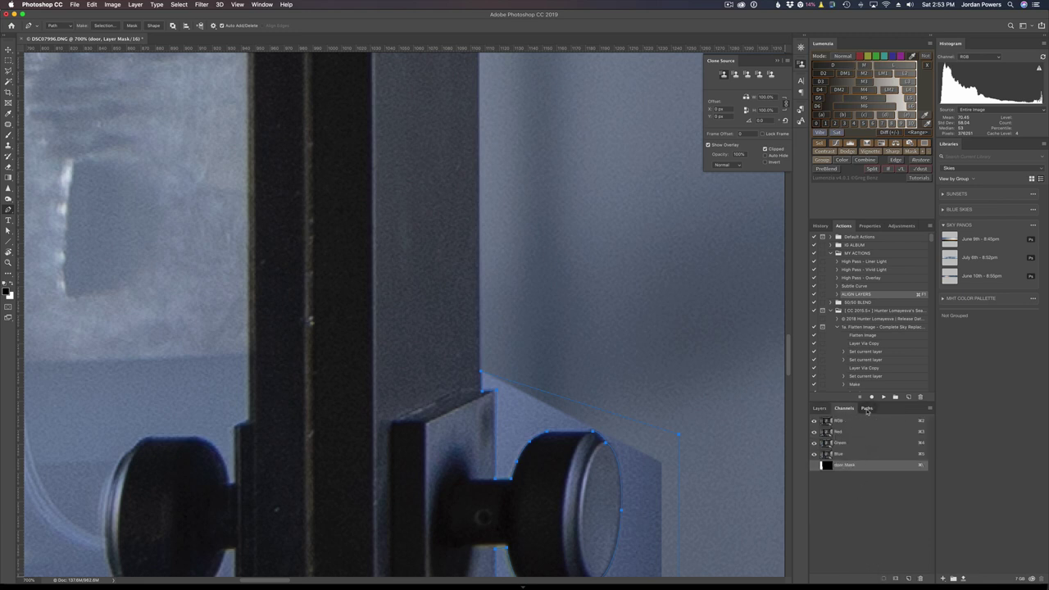
pyautogui.click(866, 408)
pyautogui.click(875, 578)
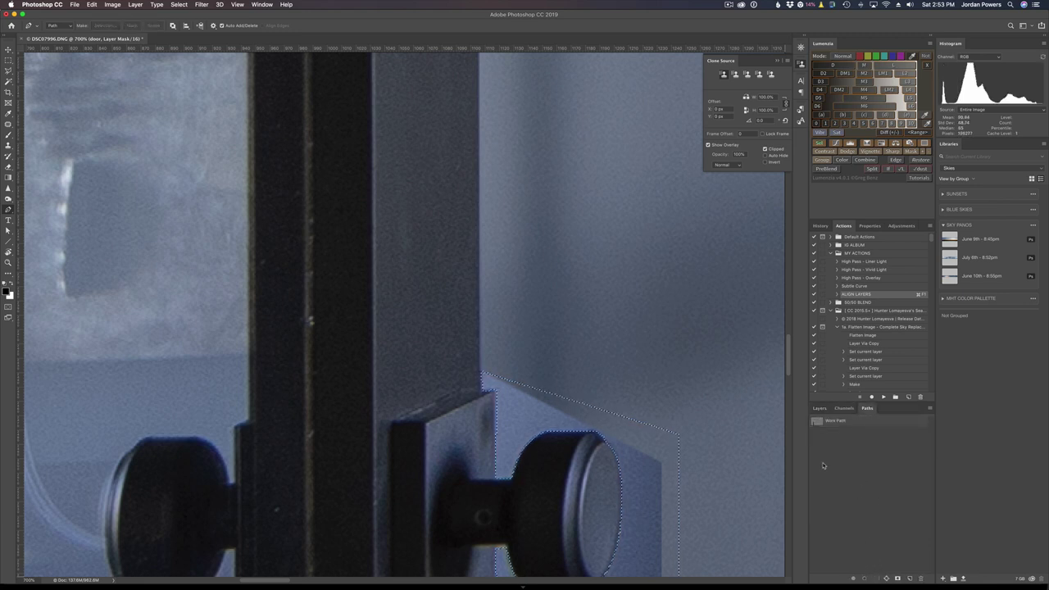
pyautogui.press('super+minus')
pyautogui.press('super+minus')
pyautogui.press('super+minus')
pyautogui.press('super+minus')
pyautogui.press('super+minus')
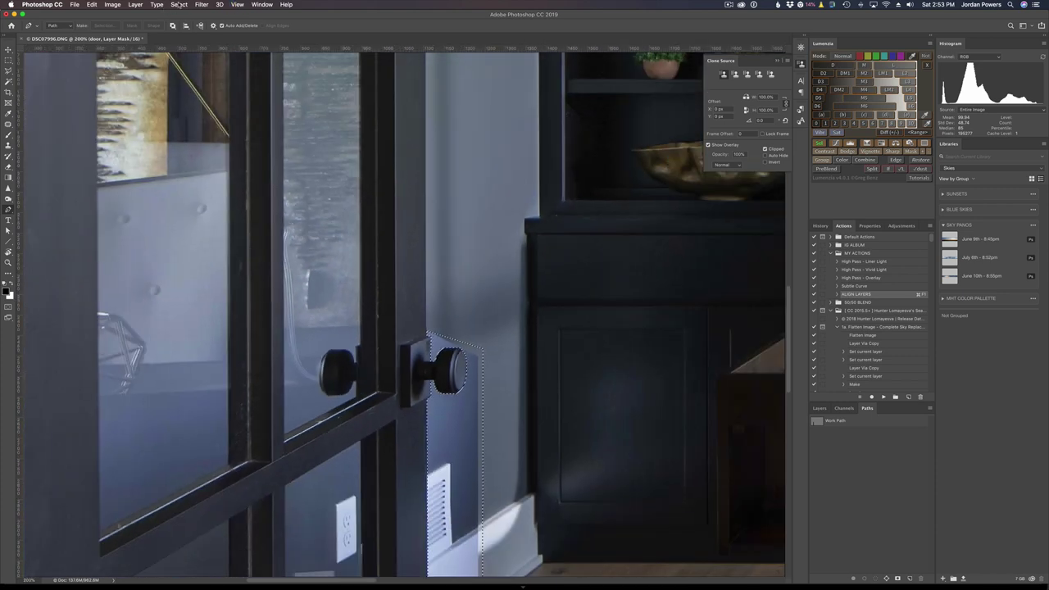
pyautogui.click(177, 5)
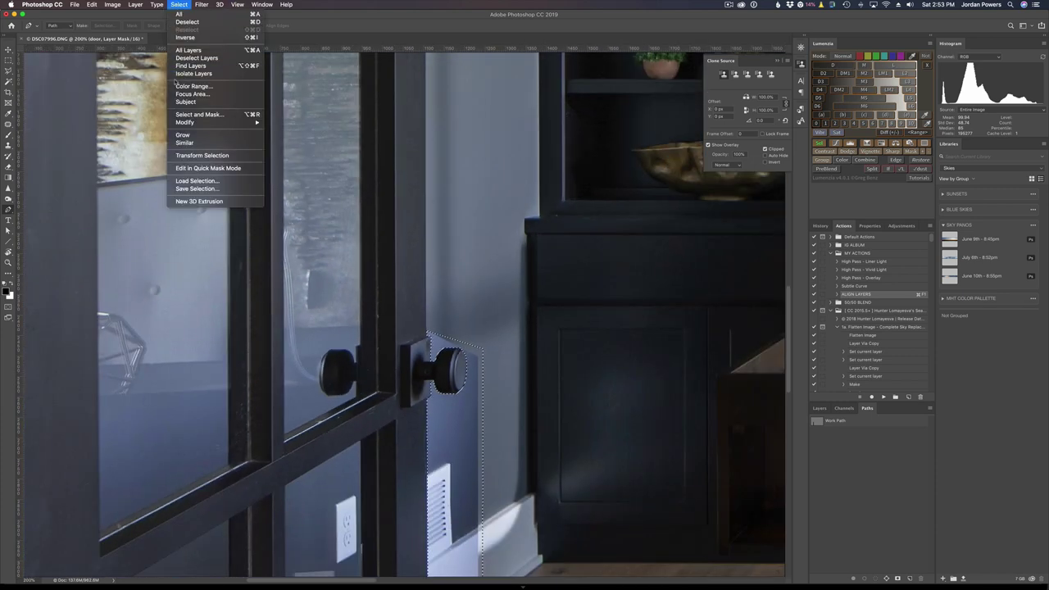
pyautogui.click(305, 138)
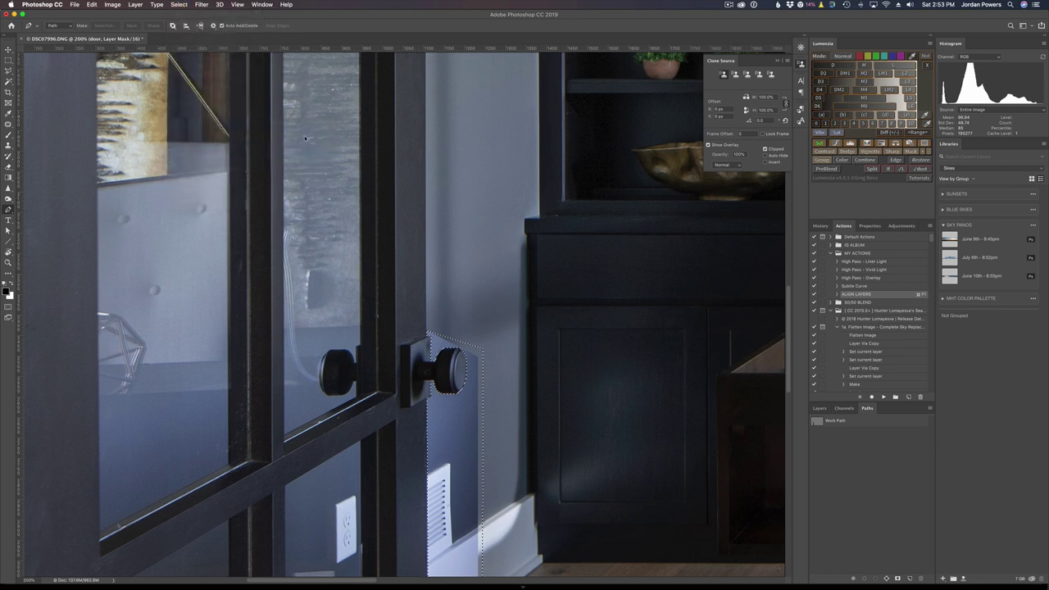
pyautogui.press('Return')
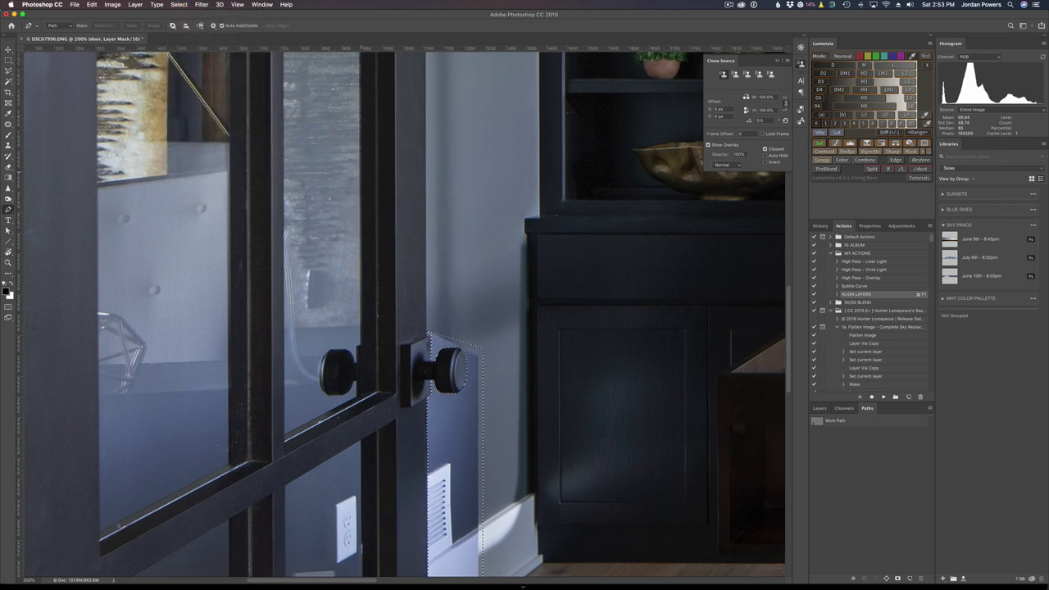
pyautogui.press('b')
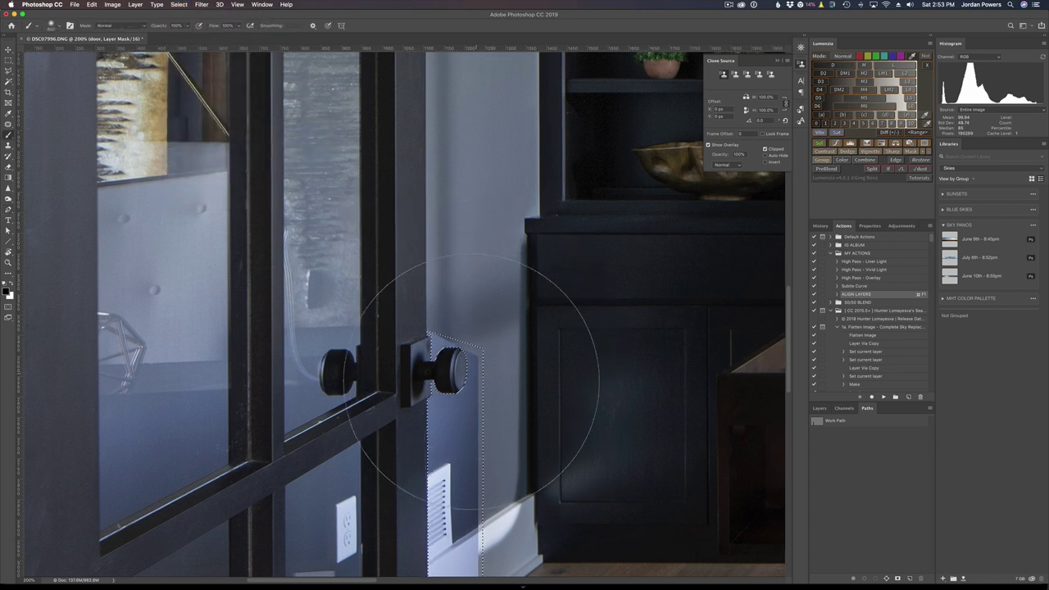
# Step: Zoom out on the room and drop the door-edge selection with Cmd+D
pyautogui.press('super+minus')
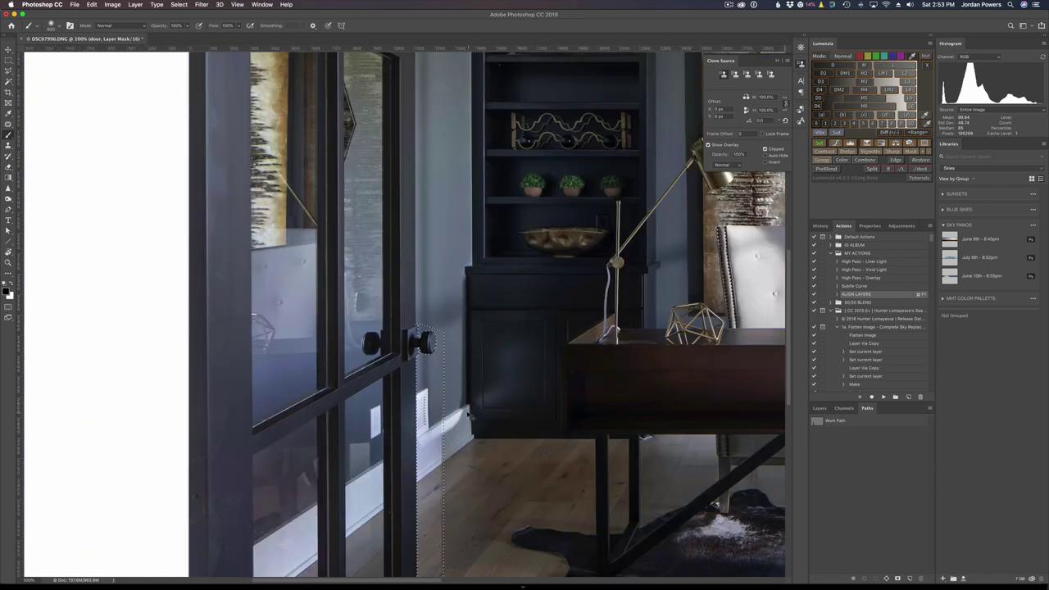
pyautogui.press('super+minus')
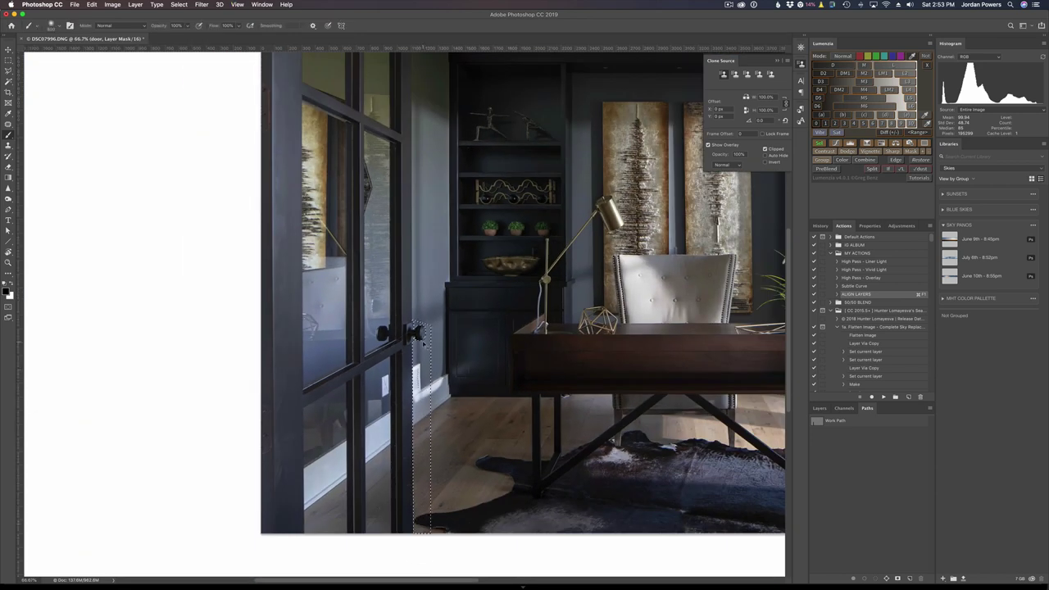
pyautogui.press('super+d')
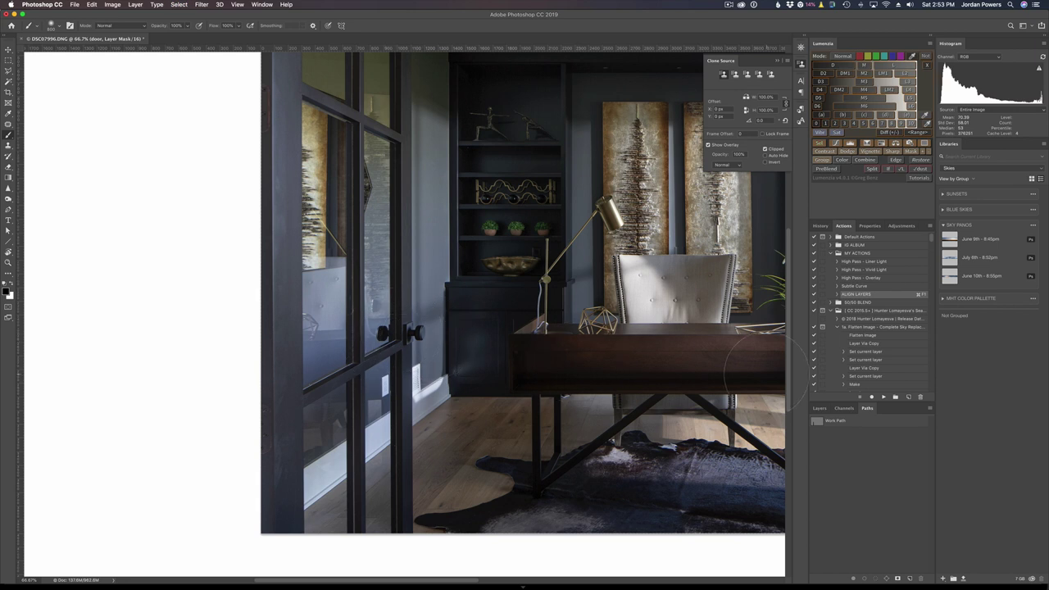
# Step: Return to 100% zoom at the top-left door panes and pick the Lasso tool
pyautogui.press('super+minus')
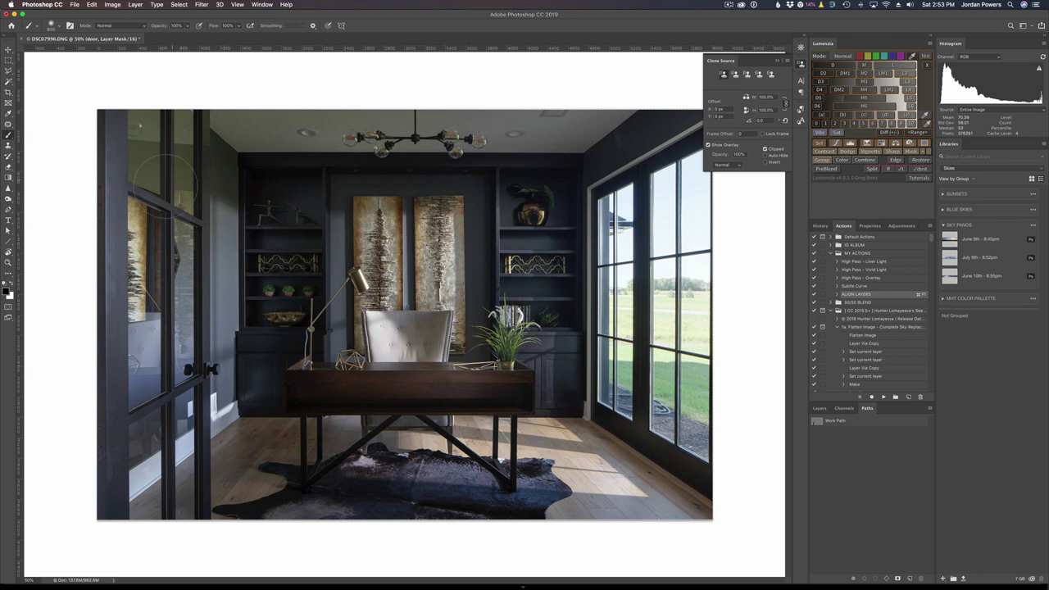
pyautogui.press('super+plus')
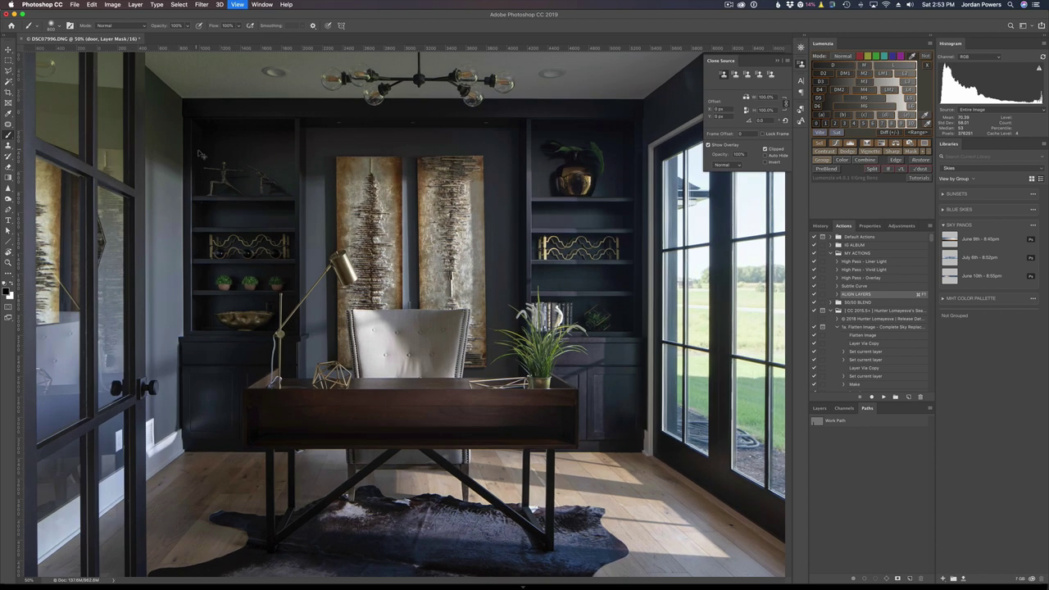
pyautogui.press('super+plus')
pyautogui.press('super+plus')
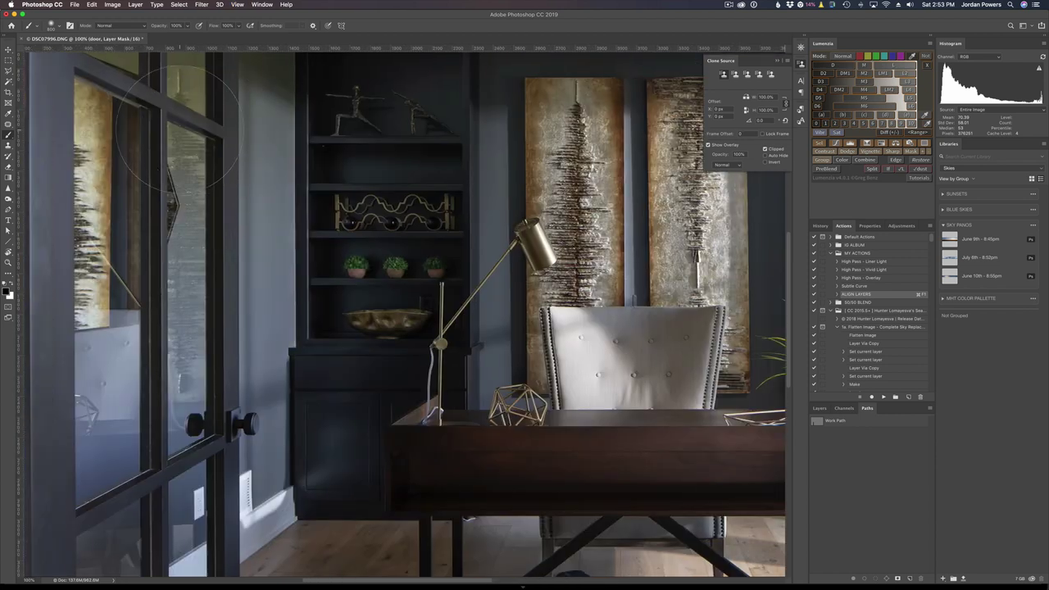
pyautogui.scroll(5, 180, 123)
pyautogui.hscroll(-3, 181, 122)
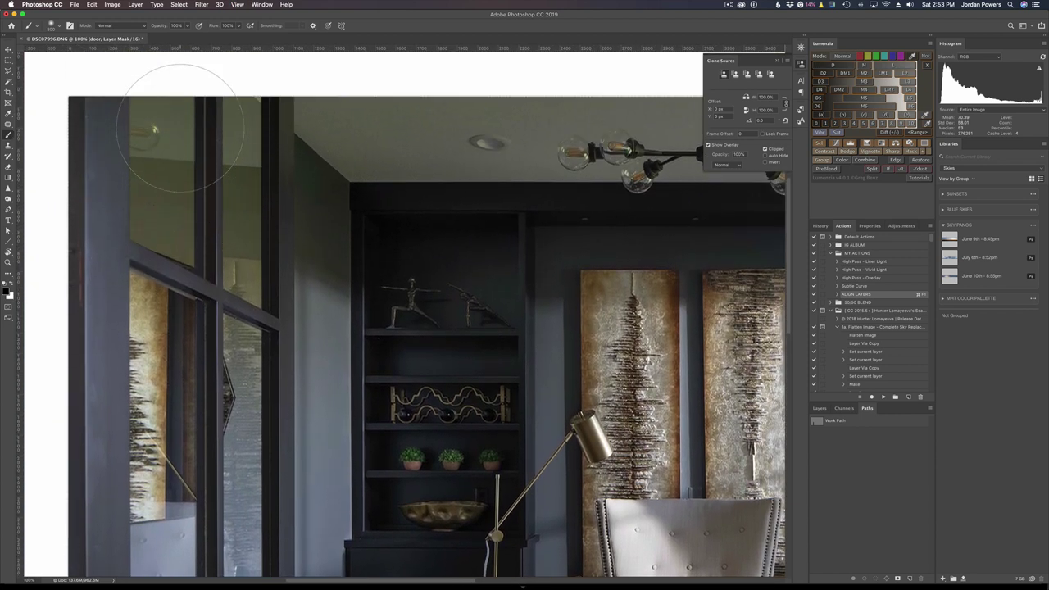
pyautogui.scroll(3, 180, 127)
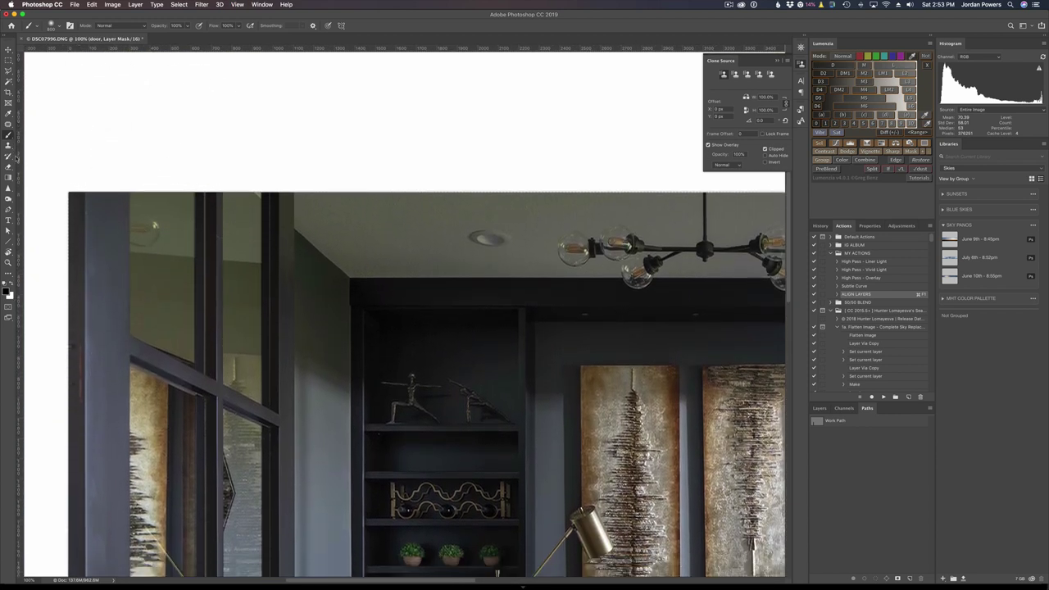
pyautogui.click(8, 71)
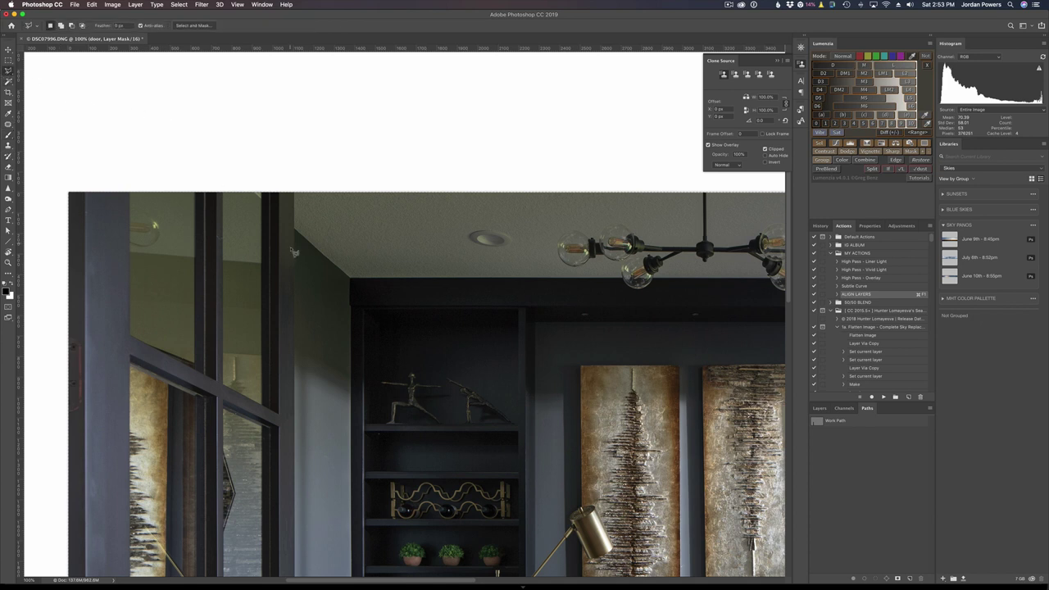
# Step: Zoom to 200% on the door panes and trace a small outline along the frame top
pyautogui.press('super+plus')
pyautogui.hscroll(-2, 228, 241)
pyautogui.scroll(1, 229, 243)
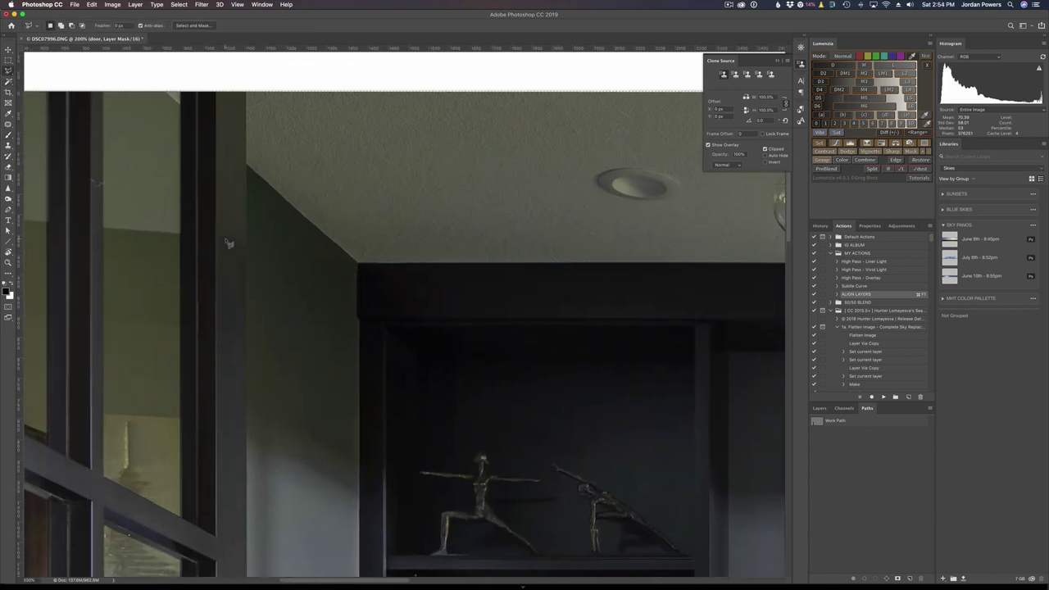
pyautogui.click(184, 98)
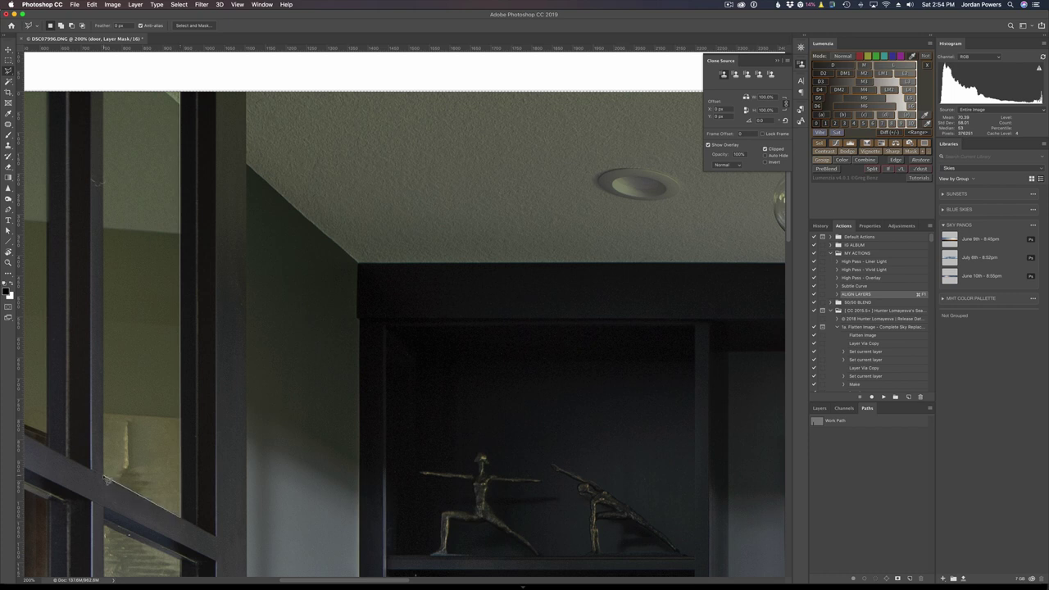
pyautogui.scroll(1, 105, 114)
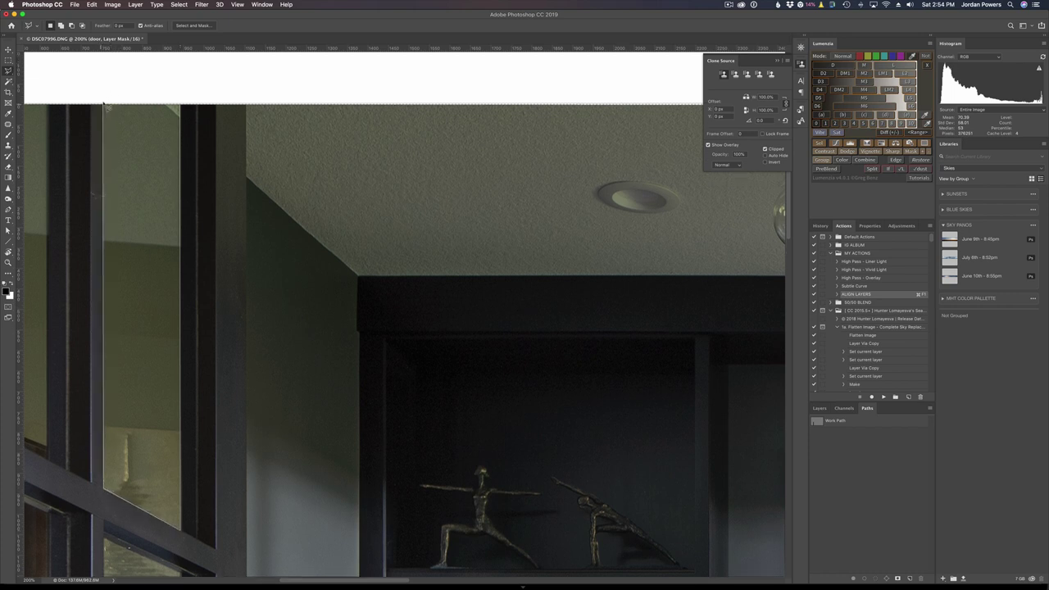
pyautogui.click(103, 105)
pyautogui.click(179, 105)
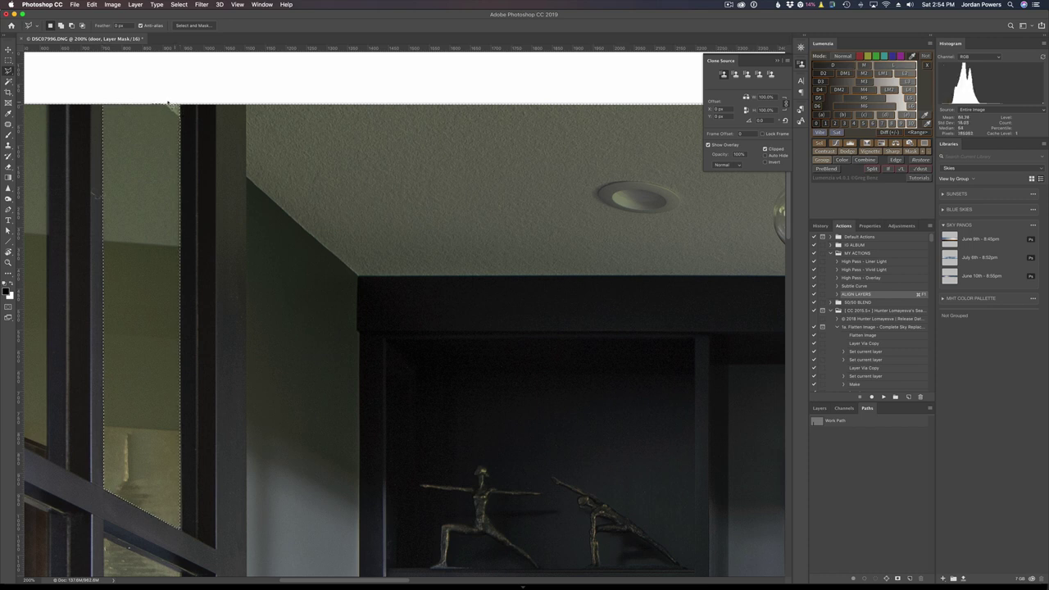
# Step: Outline the upper-left glass pane with polygonal lasso corners
pyautogui.hscroll(-3, 167, 104)
pyautogui.hscroll(-4, 167, 104)
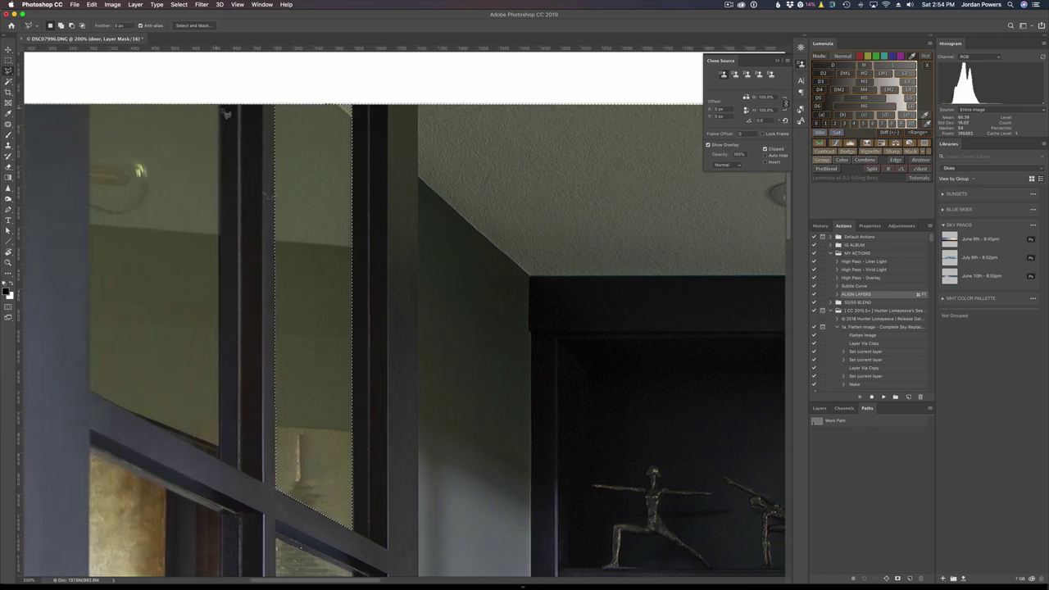
pyautogui.click(219, 106)
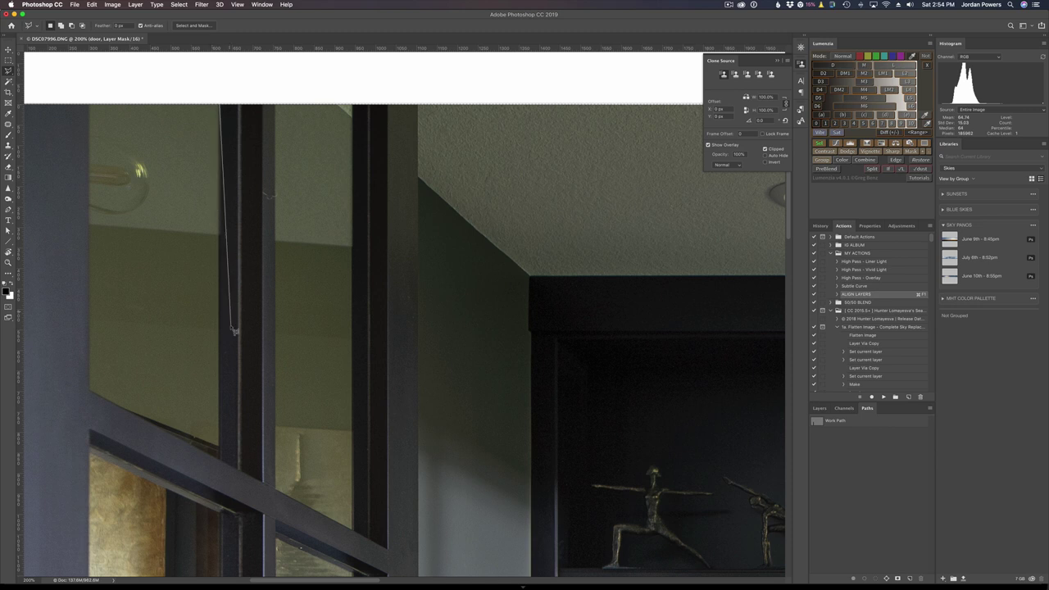
pyautogui.click(221, 456)
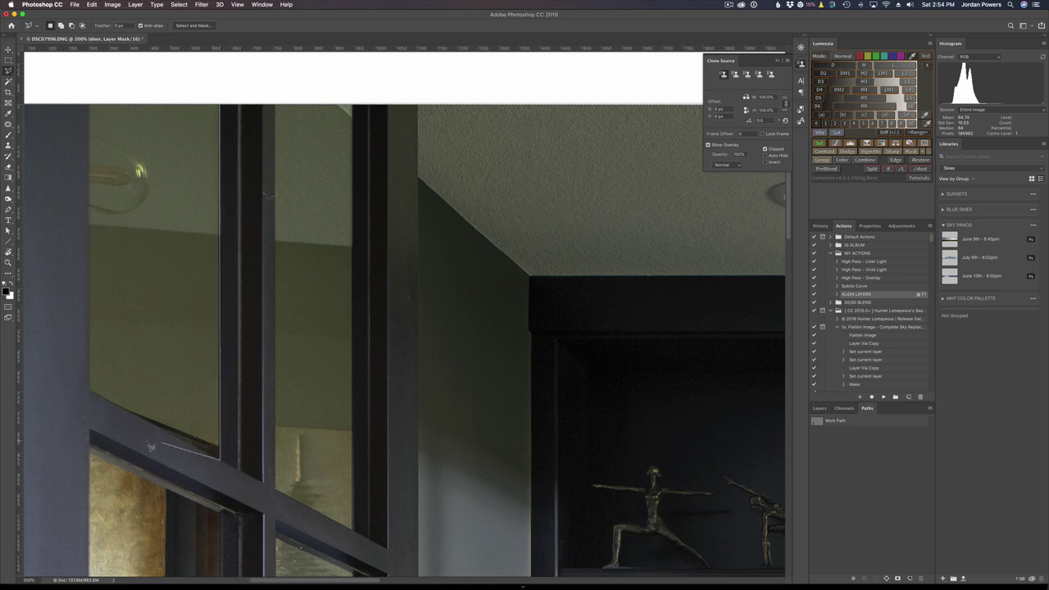
pyautogui.click(92, 394)
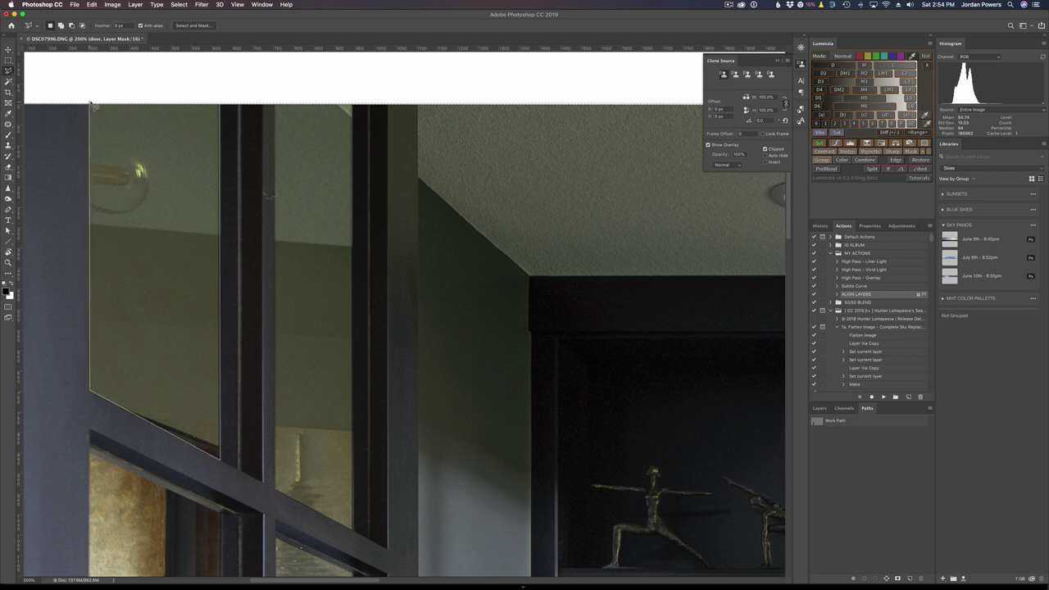
pyautogui.click(91, 103)
pyautogui.click(222, 107)
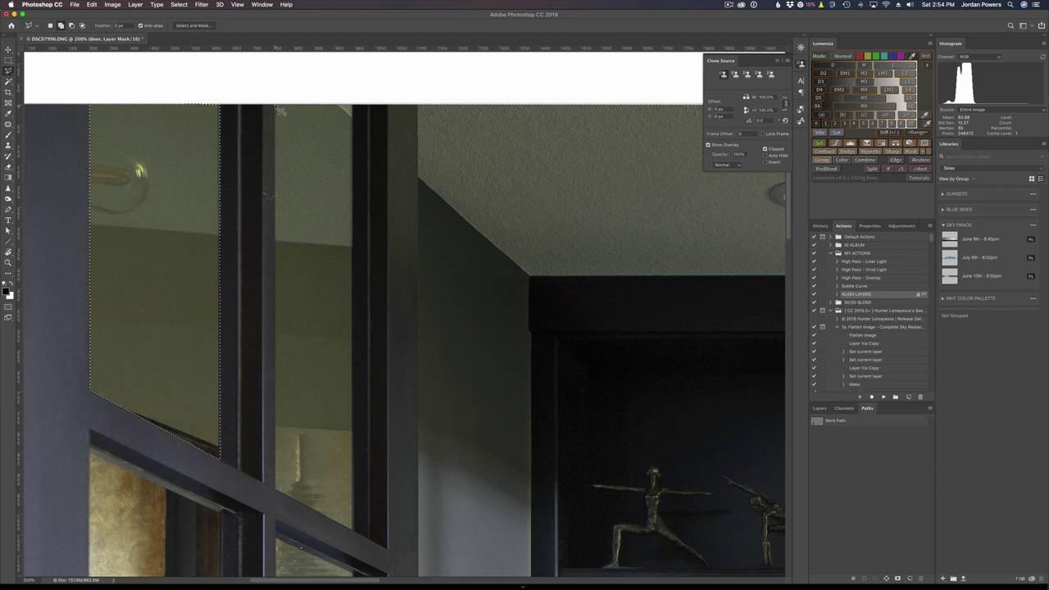
# Step: Trace a second outline around the adjacent pane beside the mullion
pyautogui.click(275, 105)
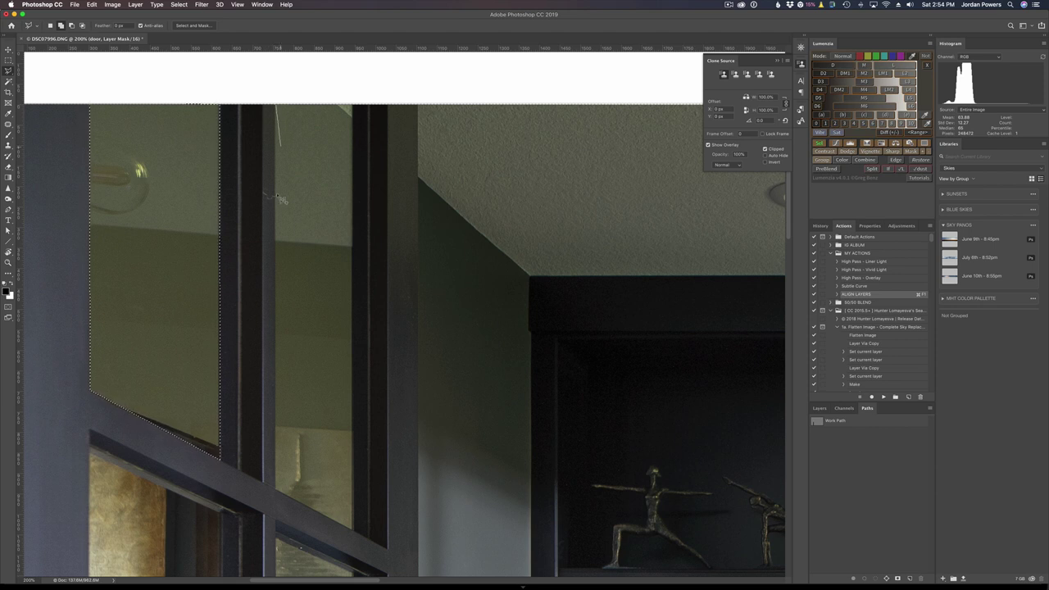
pyautogui.click(276, 489)
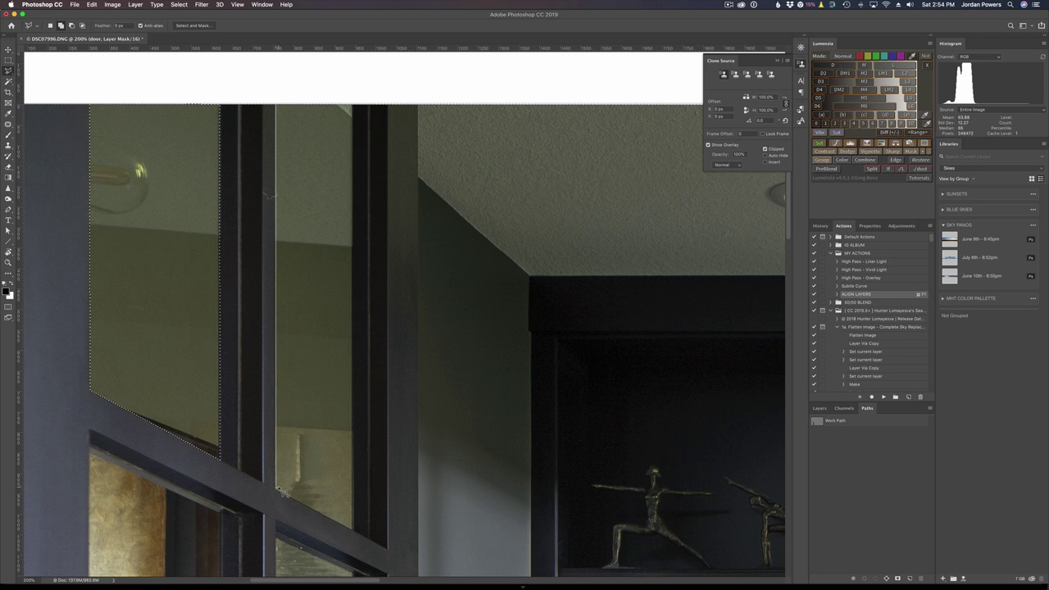
pyautogui.click(353, 528)
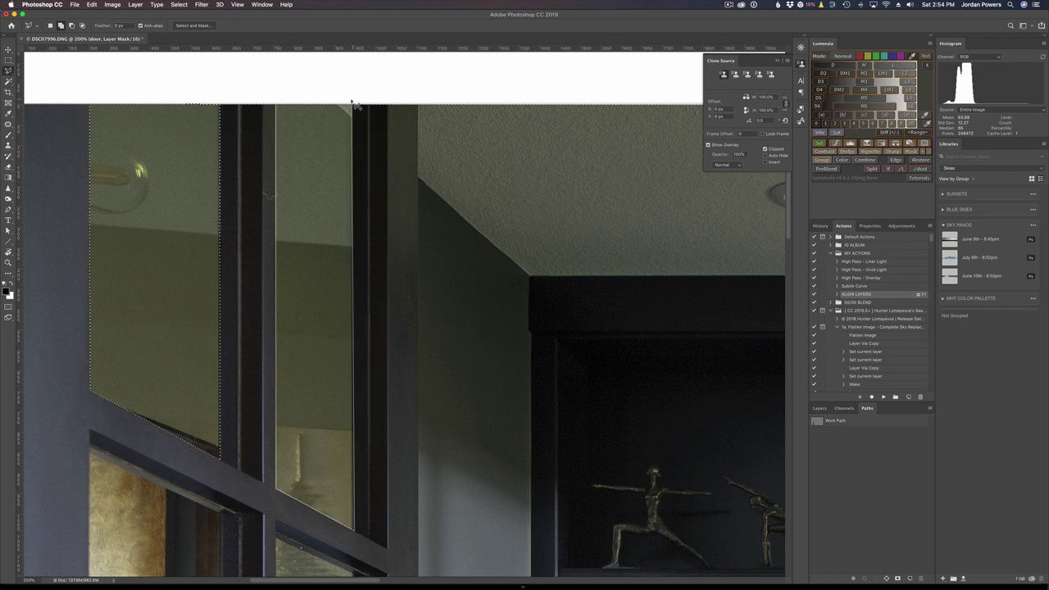
pyautogui.click(352, 102)
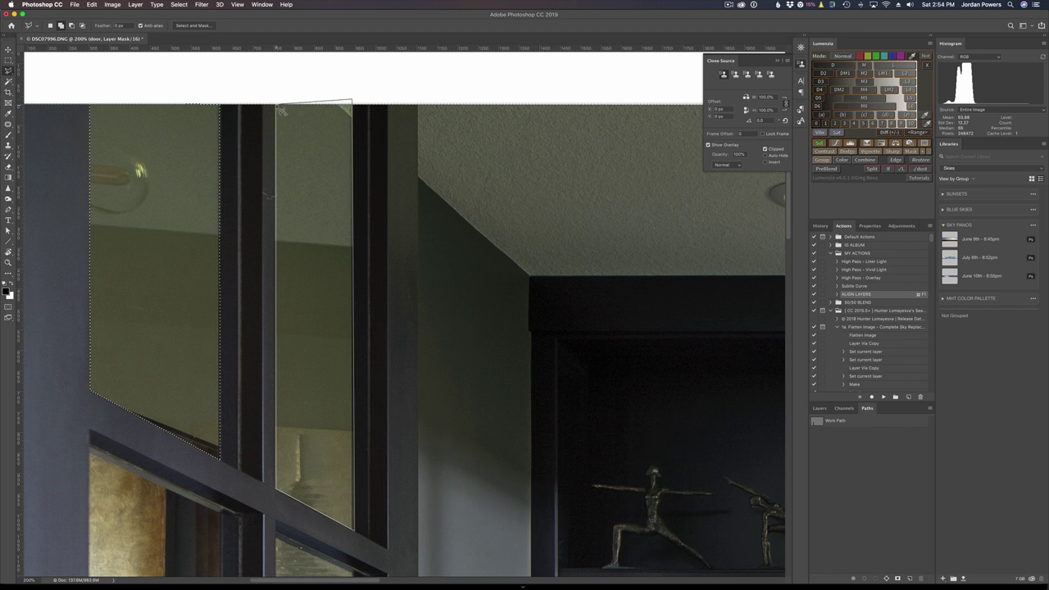
pyautogui.click(279, 105)
pyautogui.scroll(-10, 294, 158)
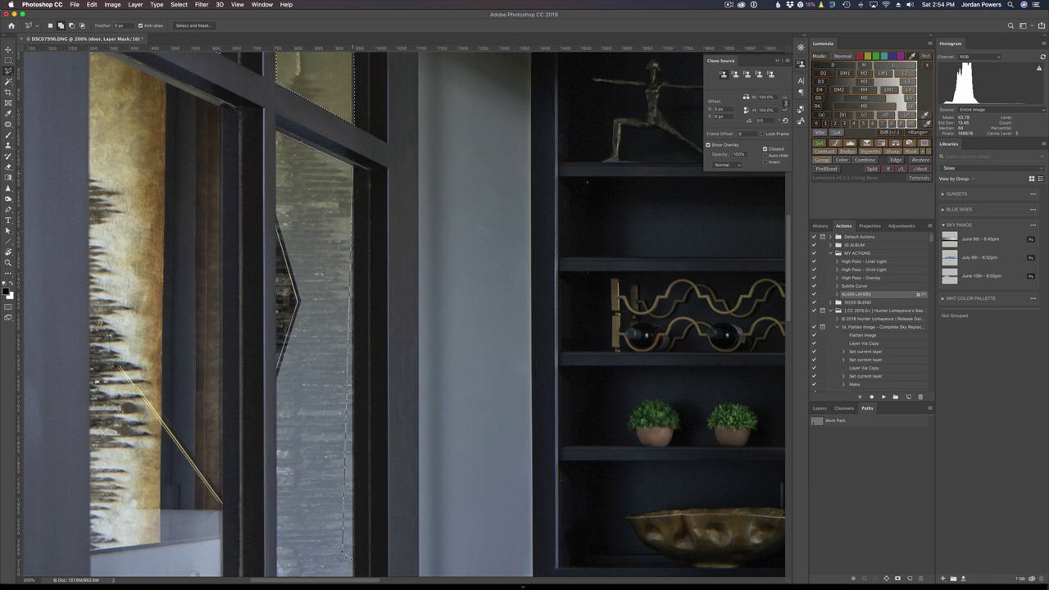
# Step: Add an outline around the next left-column door pane to the selection
pyautogui.scroll(-3, 354, 443)
pyautogui.scroll(-10, 359, 501)
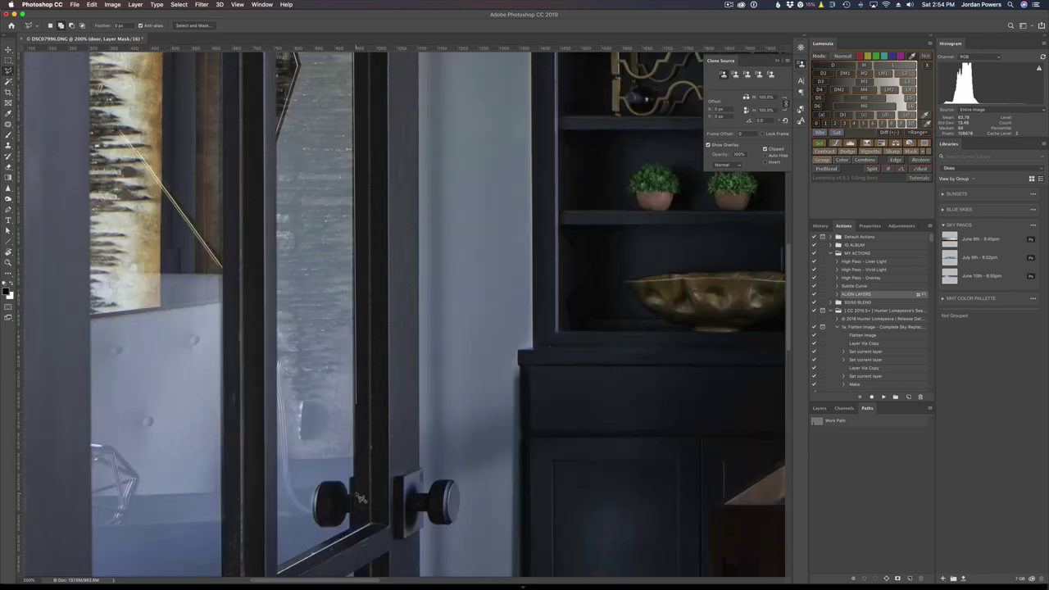
pyautogui.scroll(4, 364, 442)
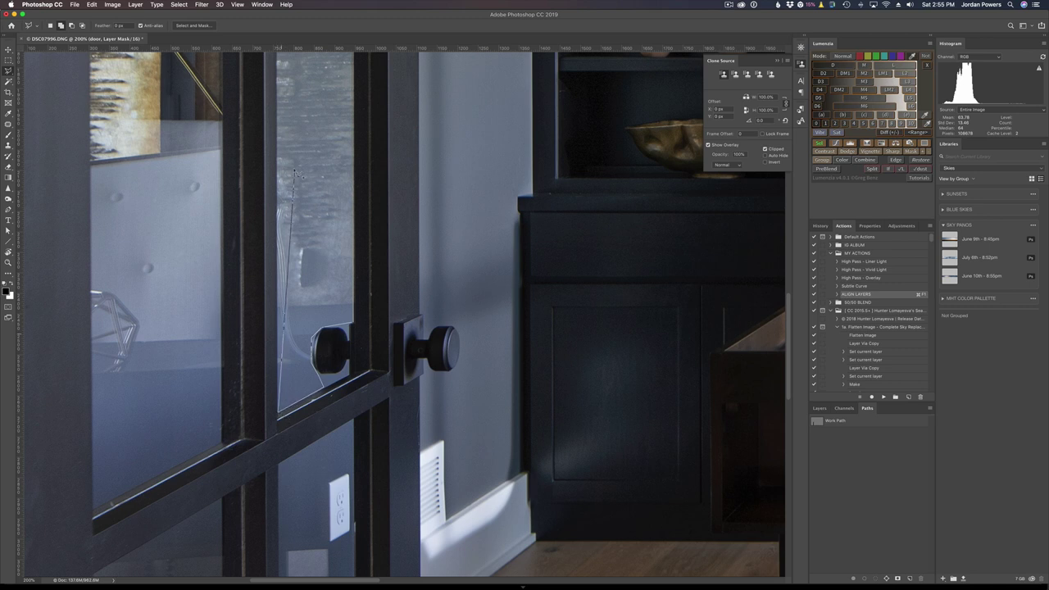
pyautogui.scroll(5, 281, 327)
pyautogui.scroll(5, 282, 37)
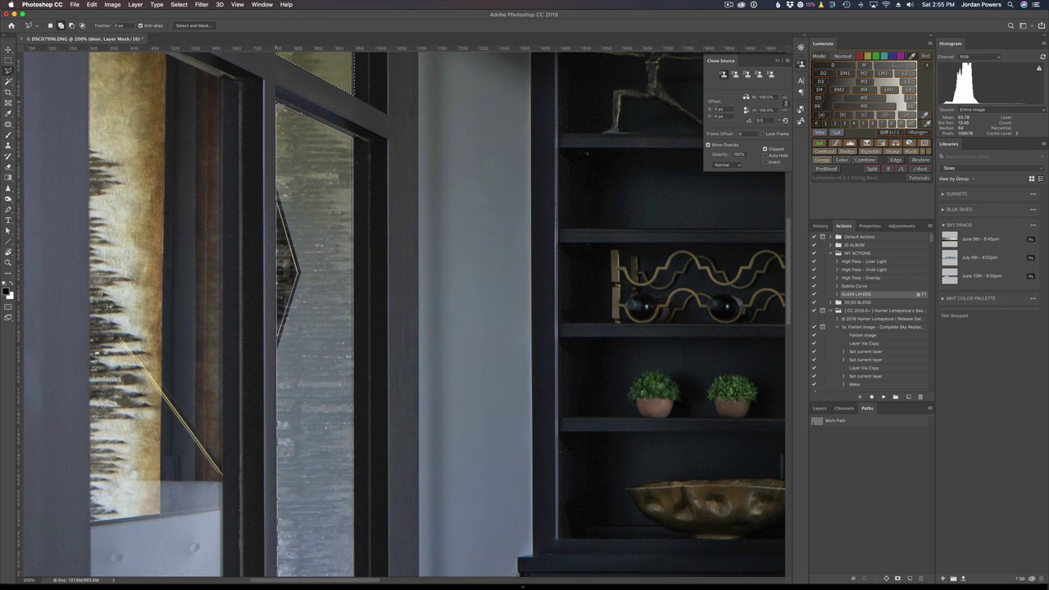
pyautogui.click(219, 77)
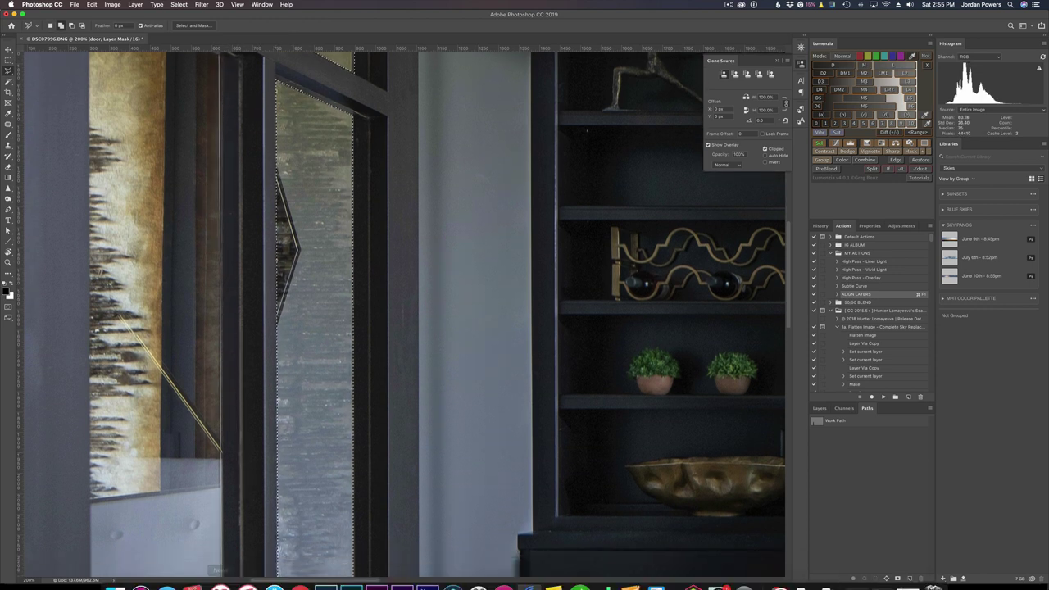
pyautogui.moveTo(221, 573)
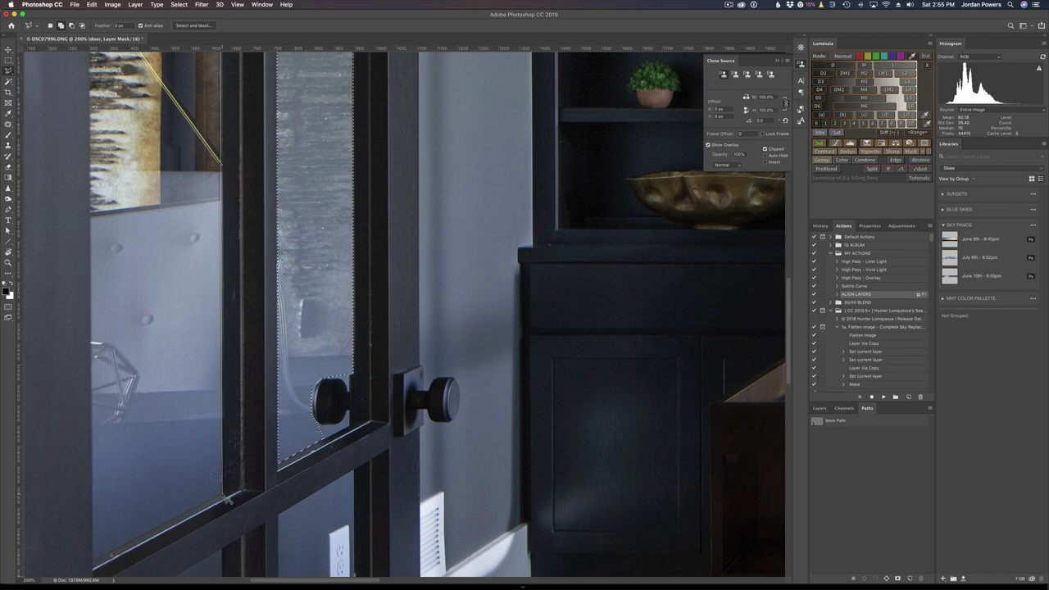
pyautogui.click(223, 495)
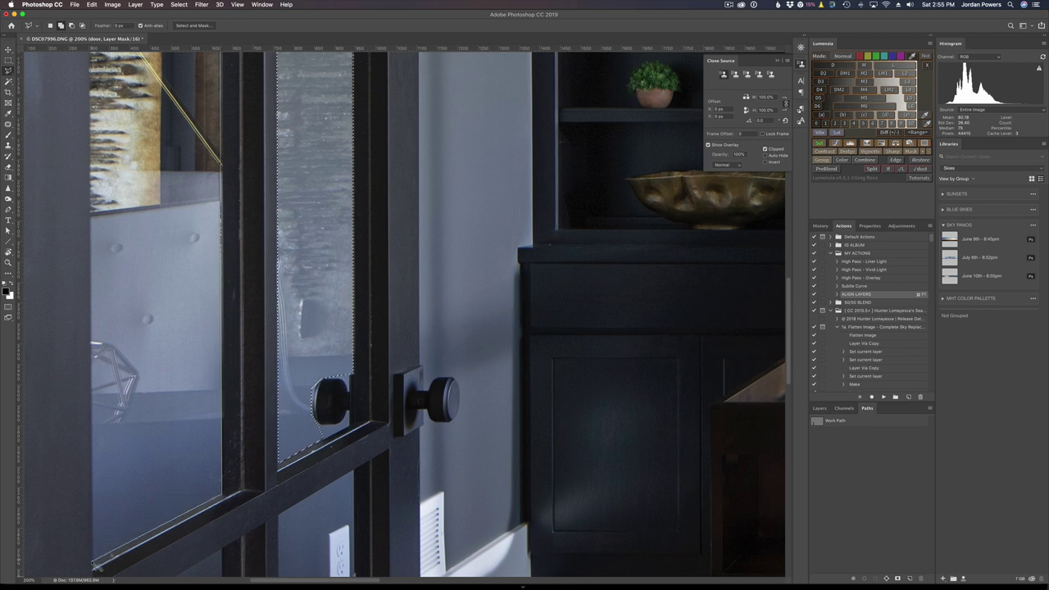
pyautogui.click(96, 565)
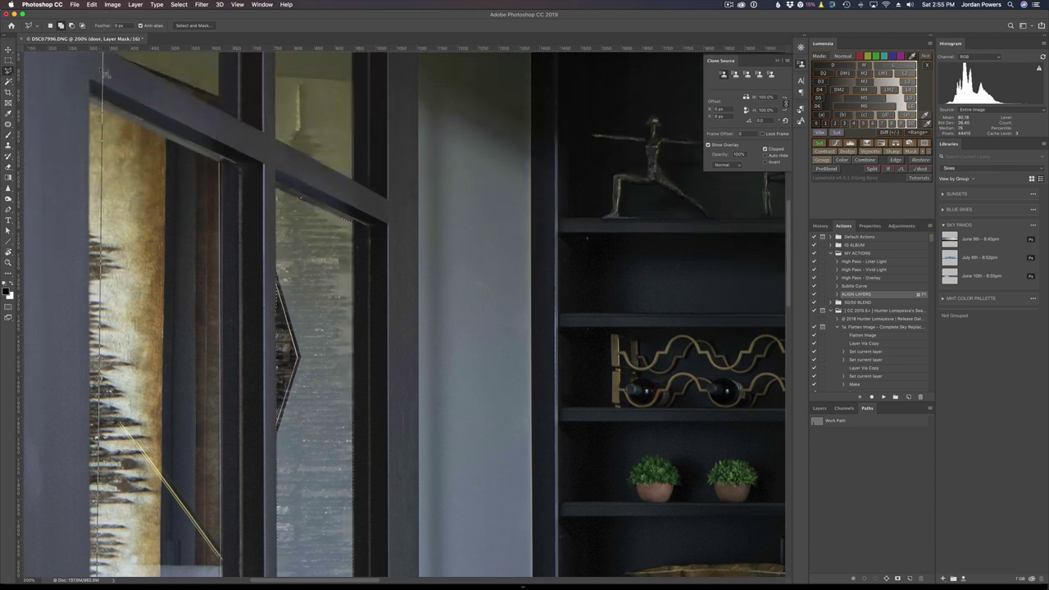
pyautogui.click(92, 105)
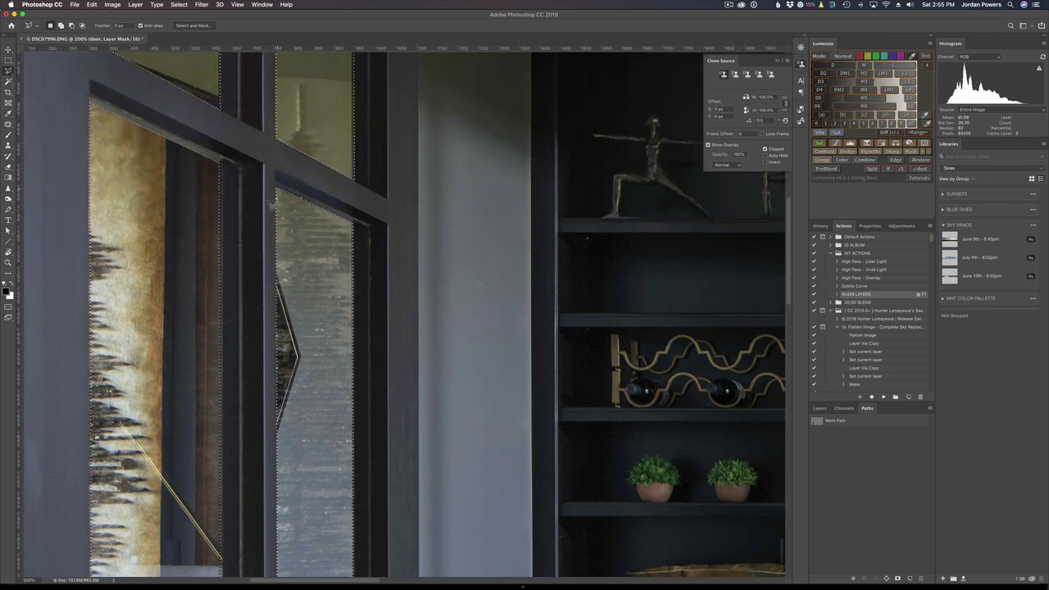
# Step: Add another left-column pane outline, closing it at its top-left corner
pyautogui.scroll(-2, 273, 203)
pyautogui.scroll(-10, 272, 204)
pyautogui.scroll(5, 271, 202)
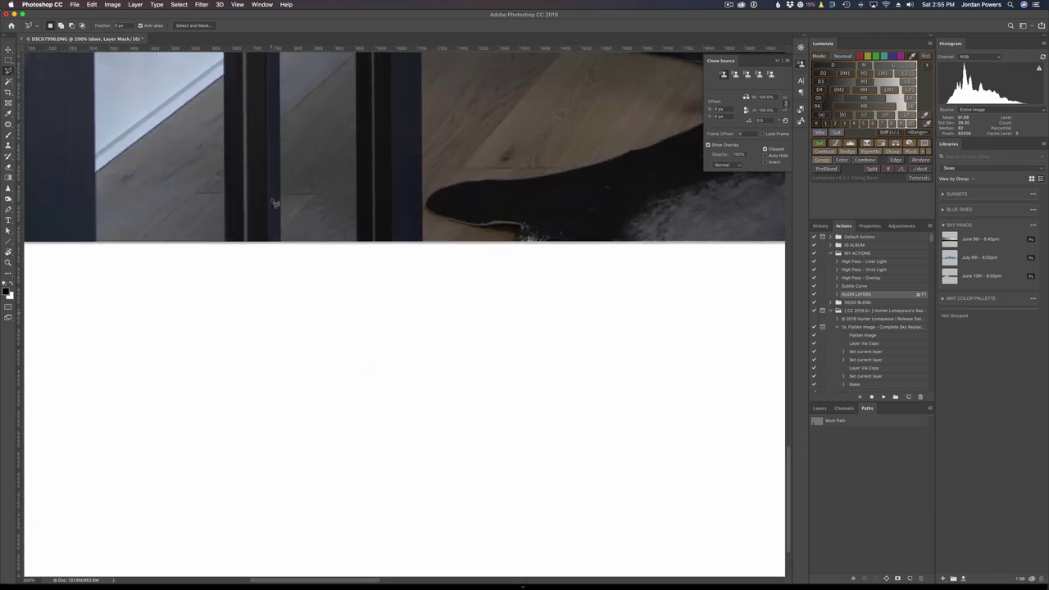
pyautogui.scroll(4, 273, 203)
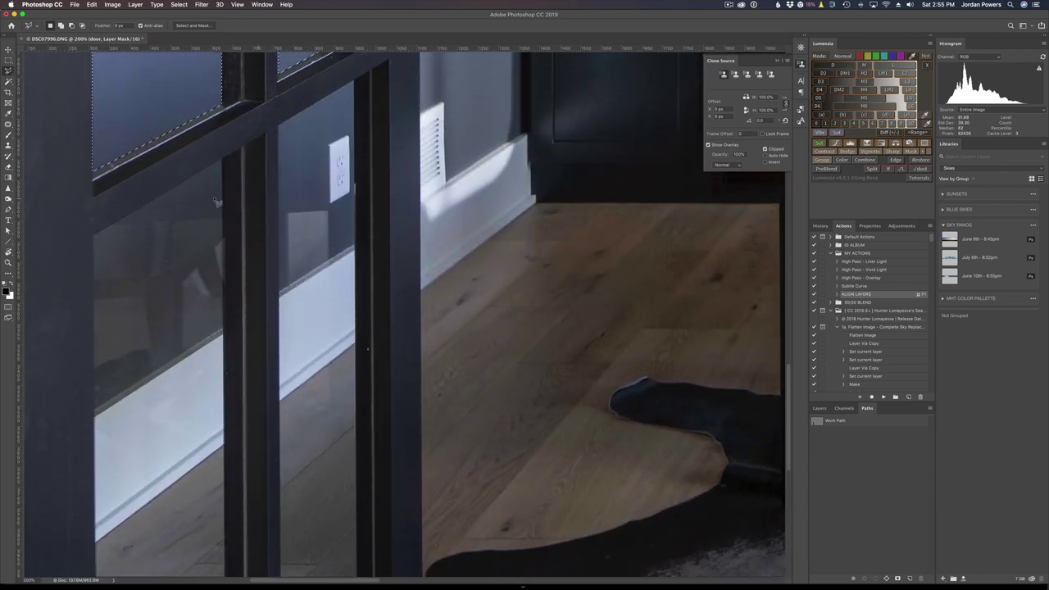
pyautogui.click(95, 236)
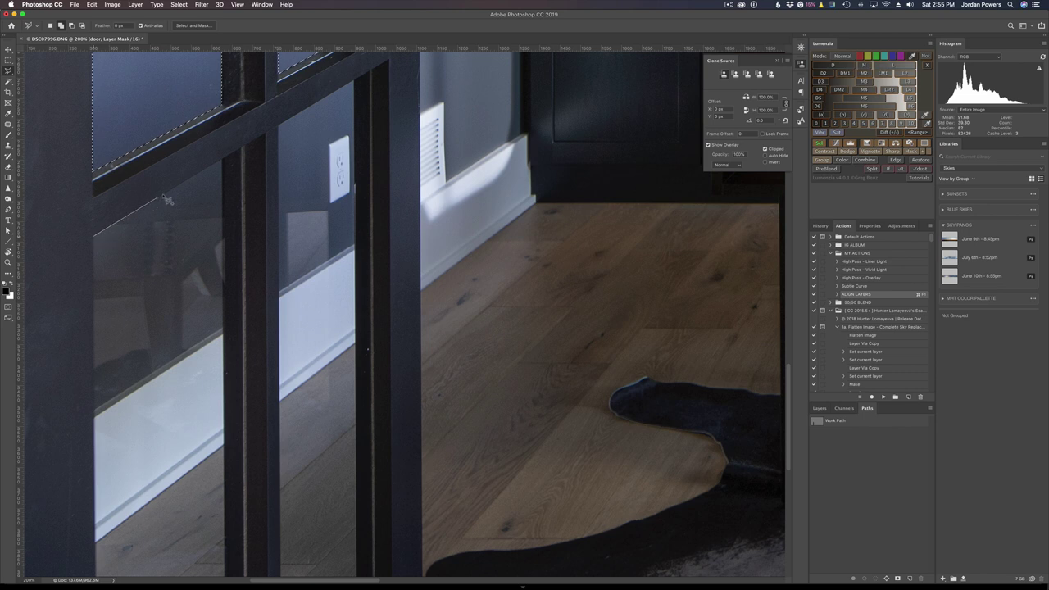
pyautogui.click(227, 166)
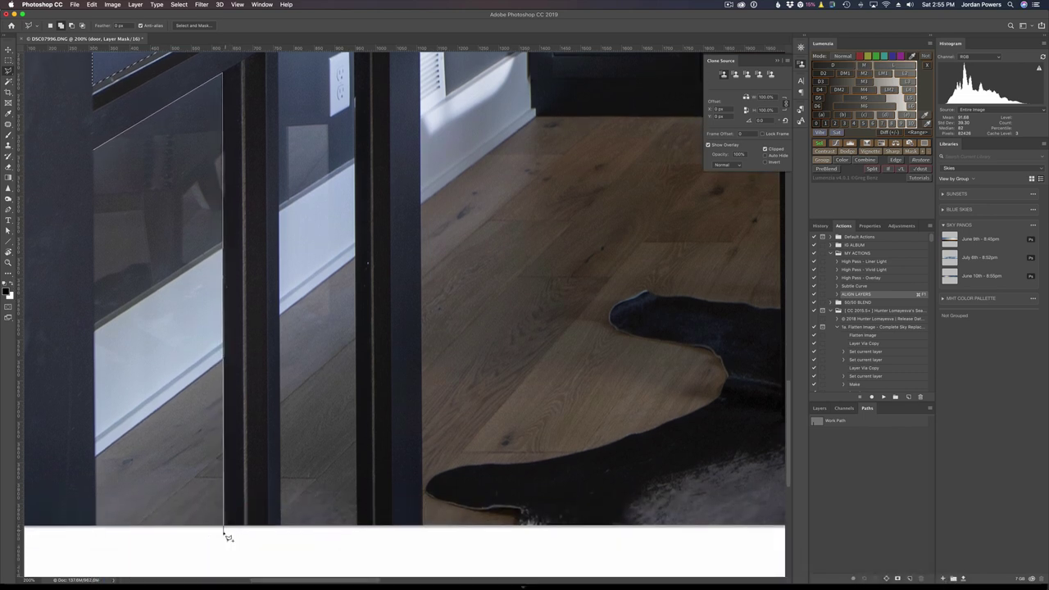
pyautogui.click(224, 529)
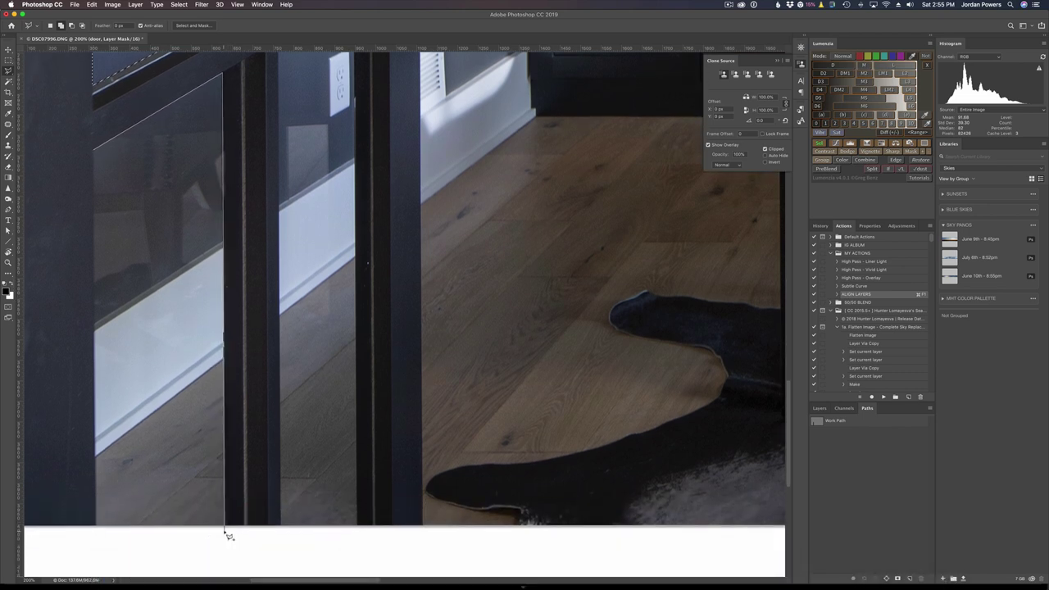
pyautogui.click(96, 528)
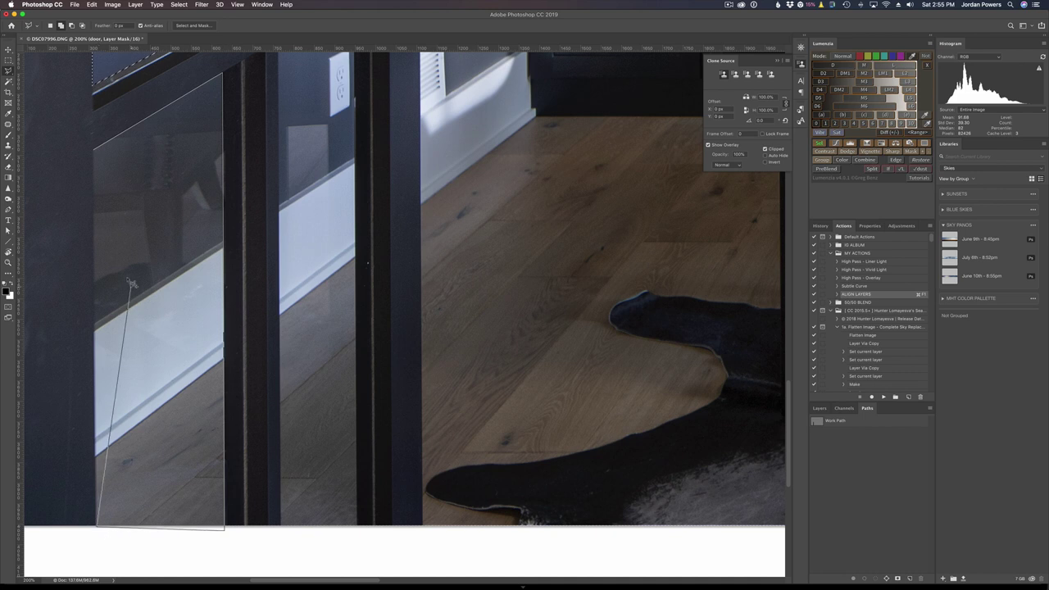
pyautogui.click(97, 154)
# Step: Add the right-column pane outline down to the bottom edge and zoom out
pyautogui.scroll(3, 283, 169)
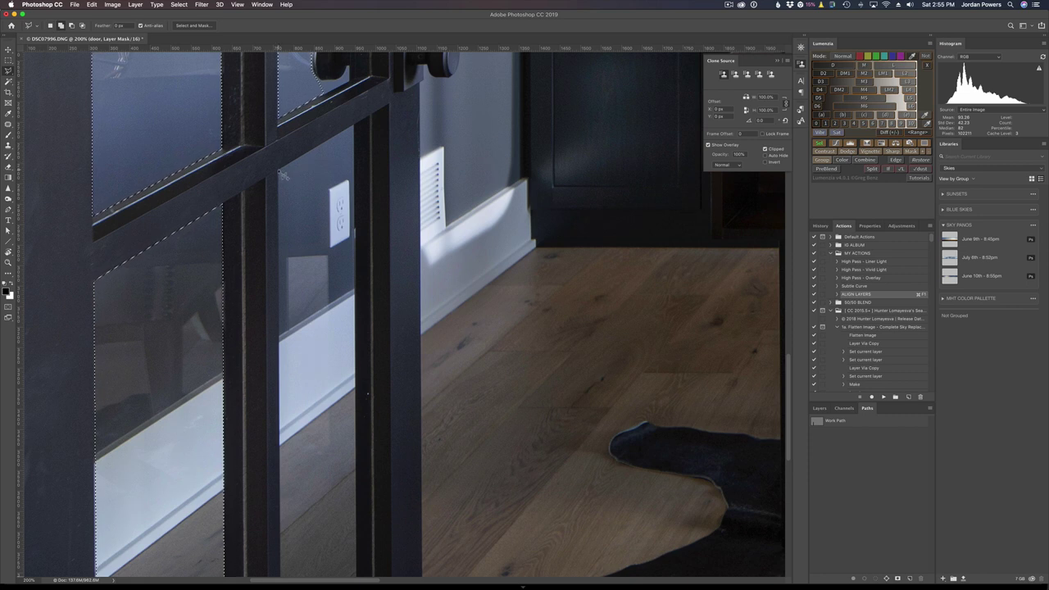
pyautogui.click(355, 126)
pyautogui.scroll(-5, 367, 387)
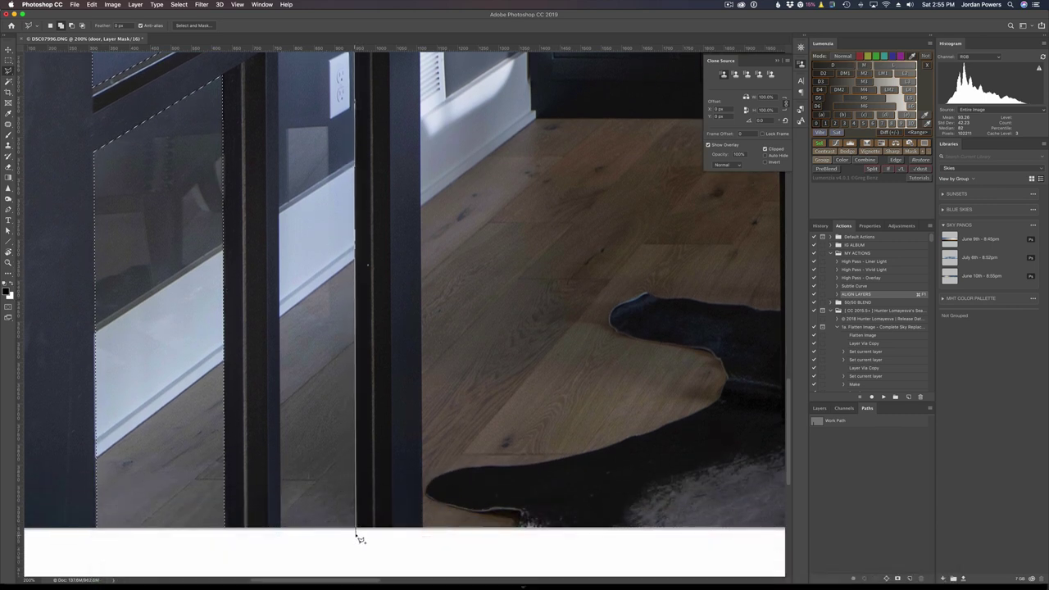
pyautogui.click(355, 531)
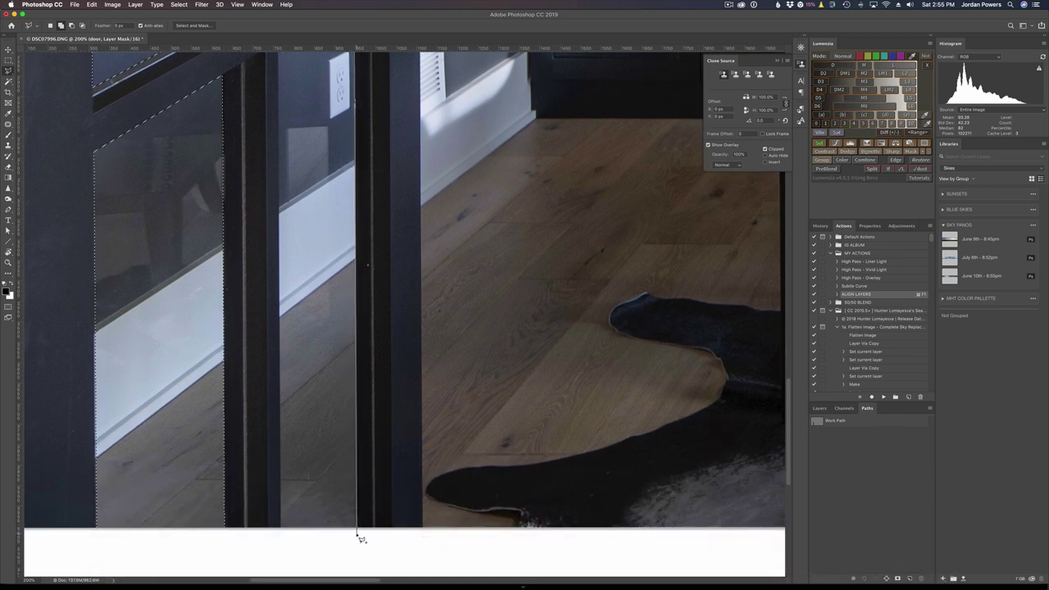
pyautogui.click(280, 530)
pyautogui.scroll(3, 275, 74)
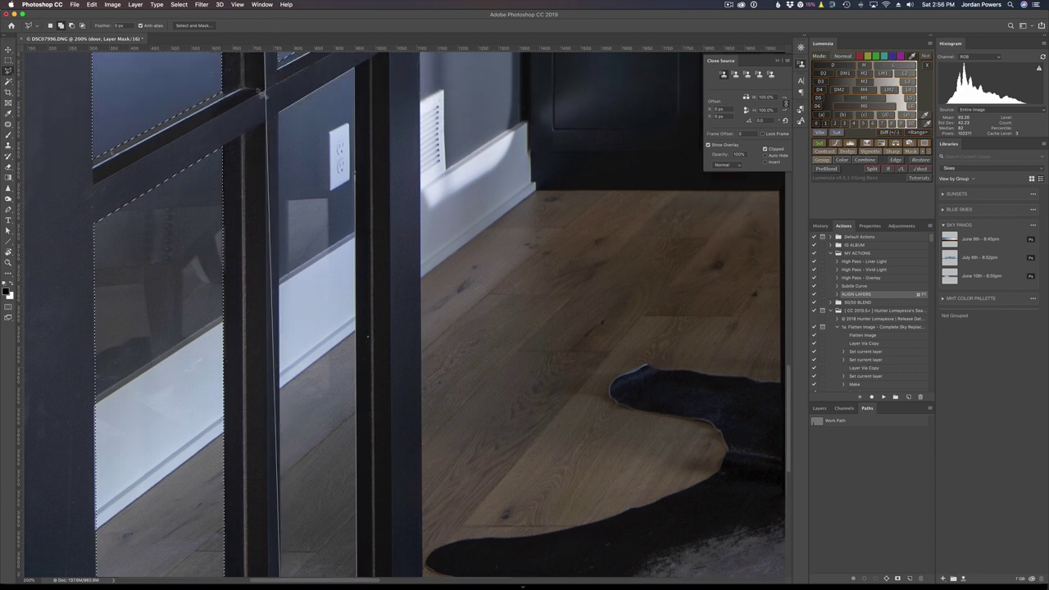
pyautogui.click(281, 114)
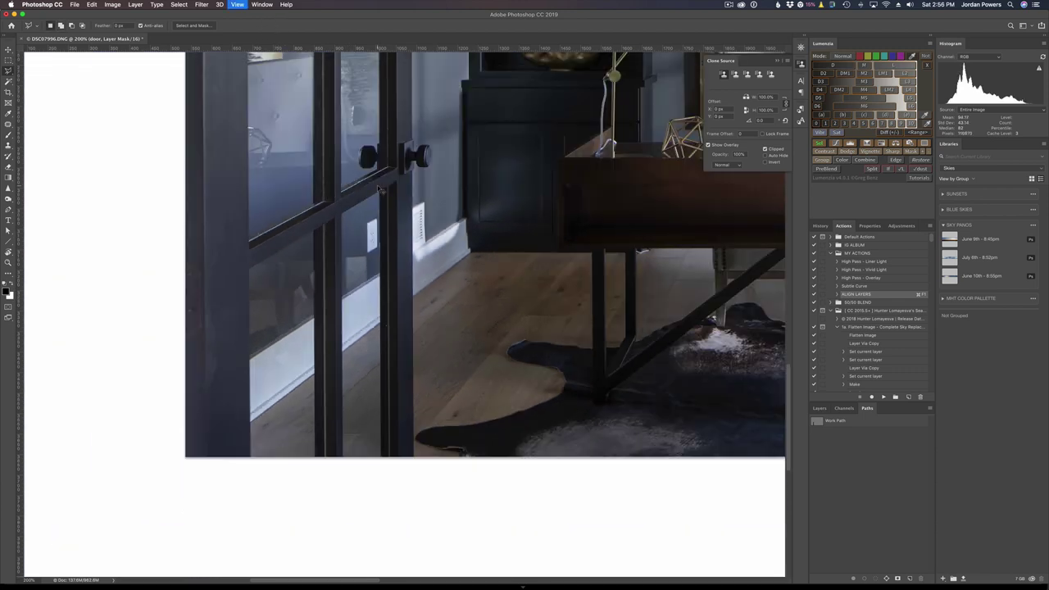
pyautogui.press('super+minus')
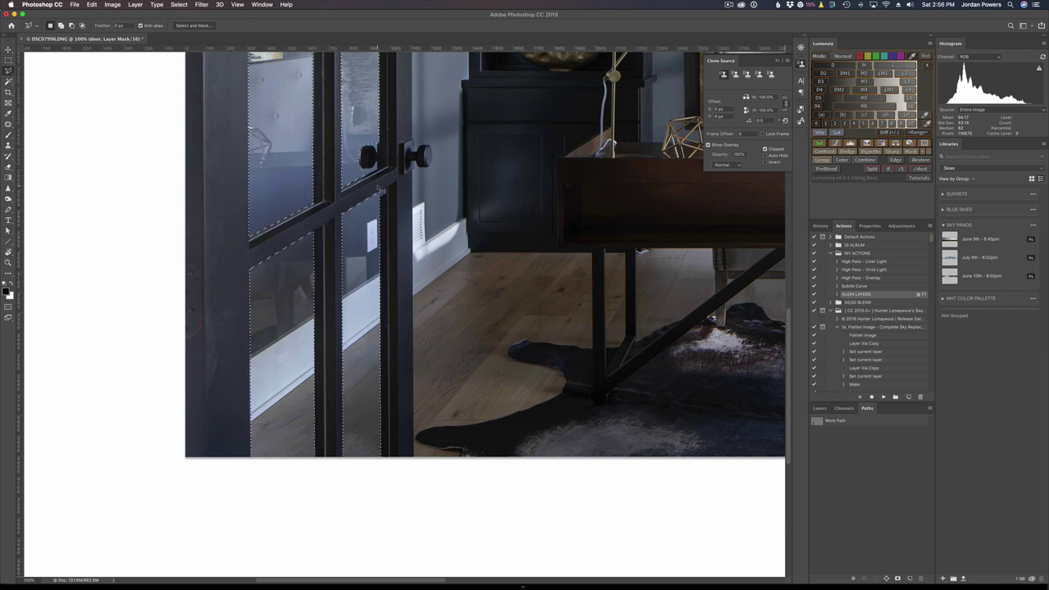
pyautogui.press('super+minus')
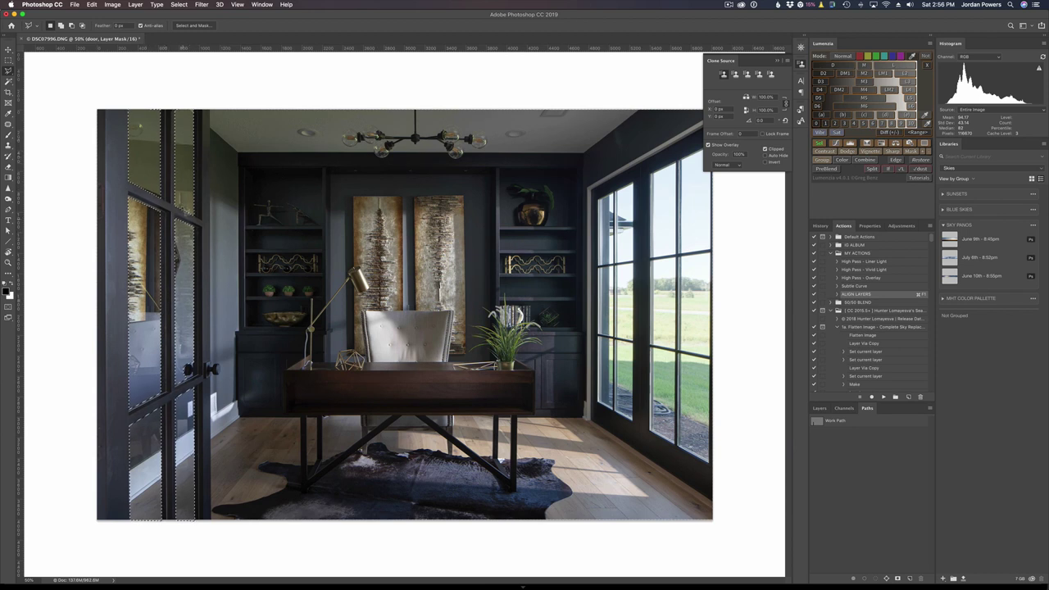
# Step: Set a Brush at 20% opacity and show the Layers panel and Adjustments list
pyautogui.press('b')
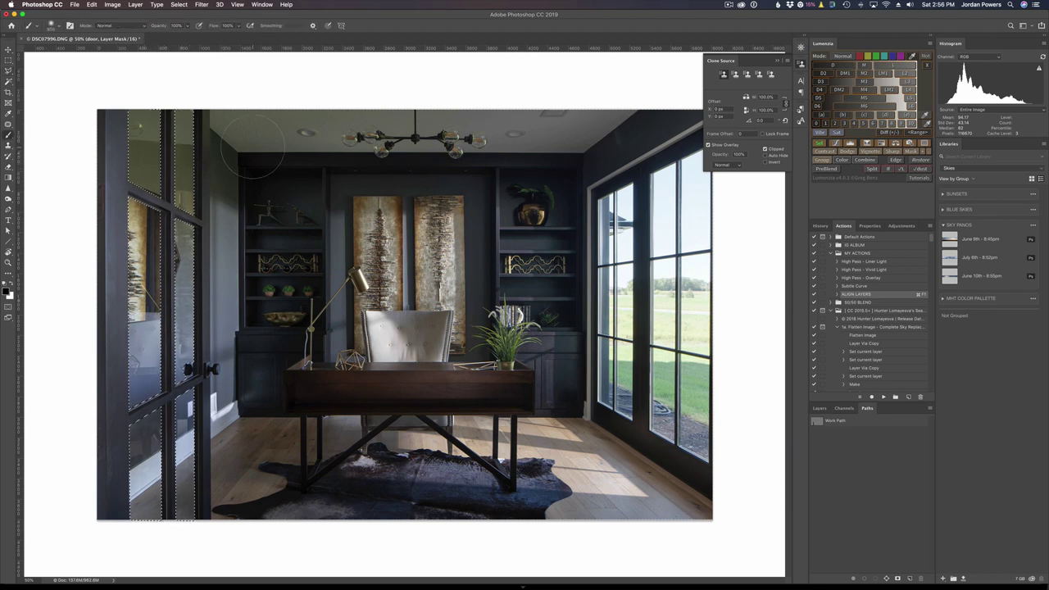
pyautogui.press('2')
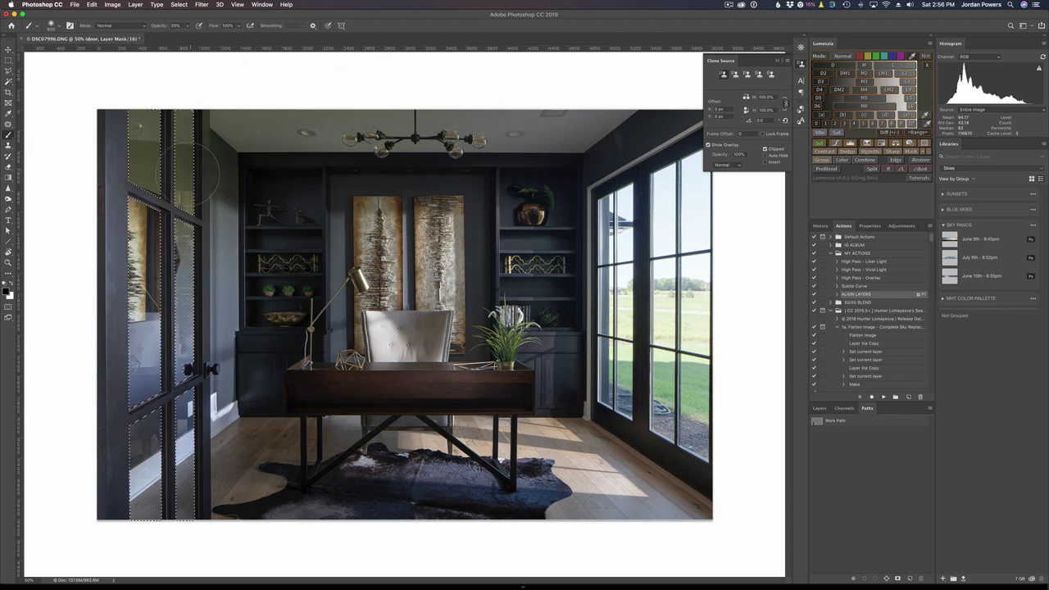
pyautogui.press('F7')
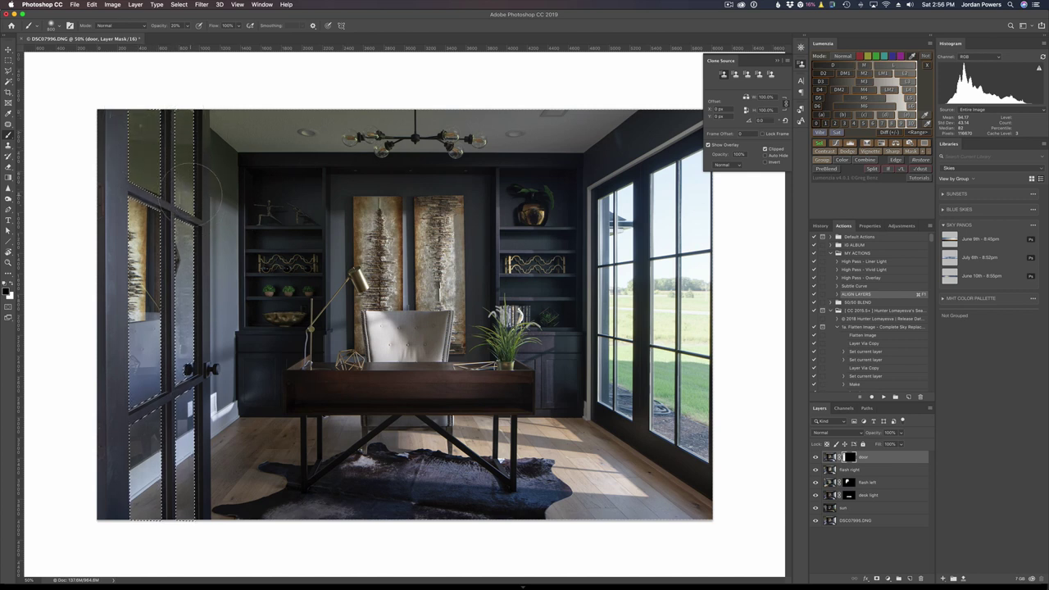
pyautogui.click(901, 226)
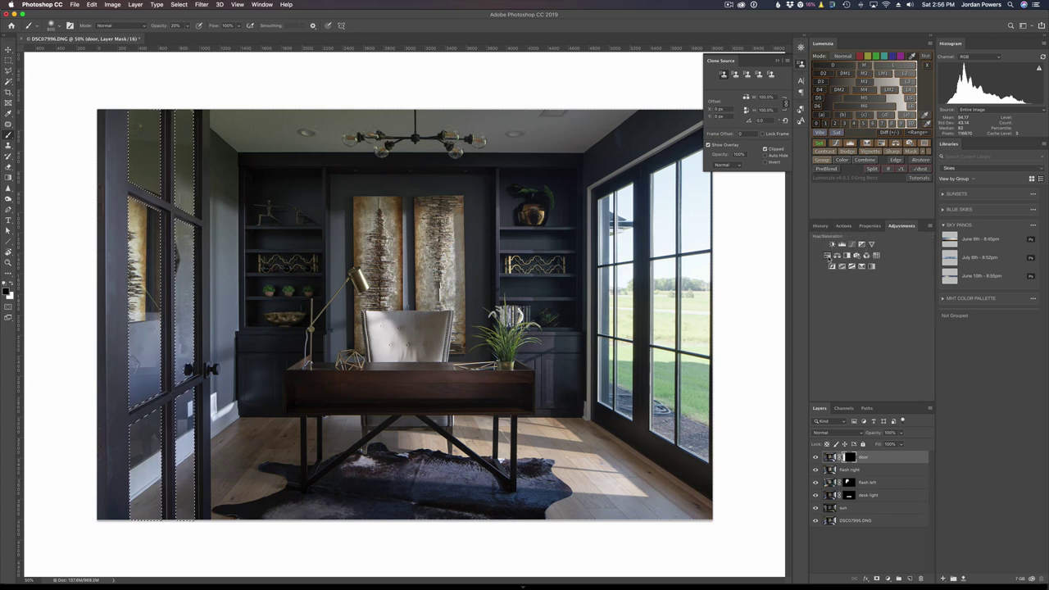
pyautogui.click(827, 255)
pyautogui.click(894, 264)
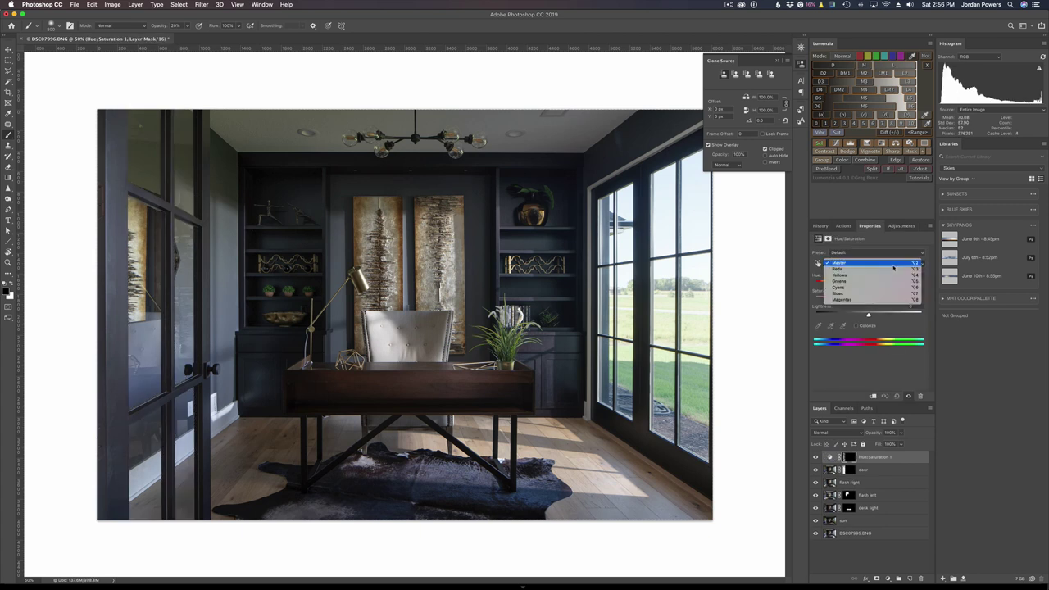
pyautogui.click(850, 282)
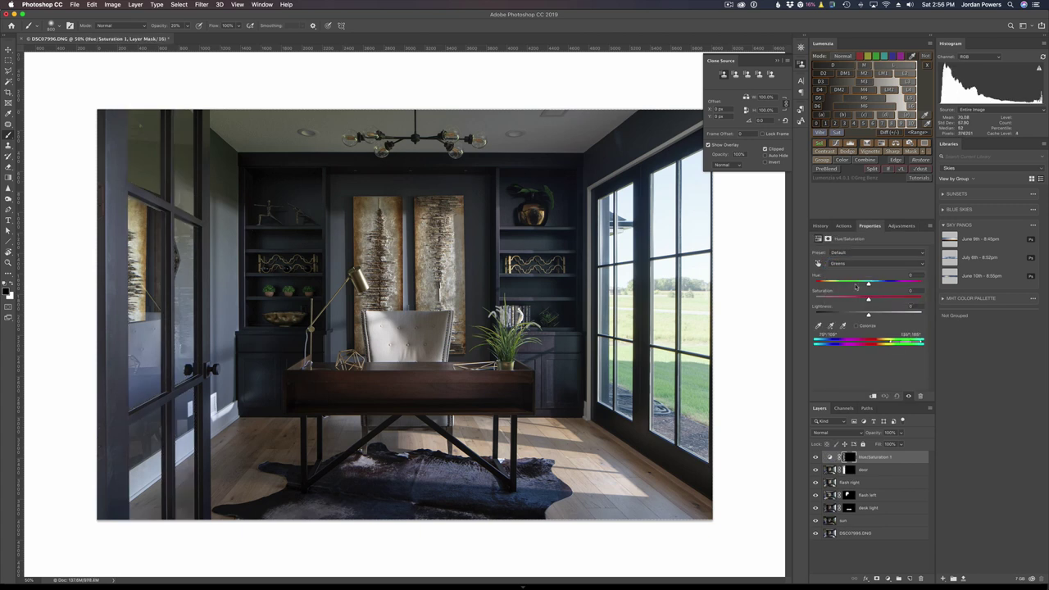
pyautogui.moveTo(869, 302); pyautogui.dragTo(835, 298)
pyautogui.keyDown('alt'); pyautogui.click(844, 463); pyautogui.keyUp('alt')
pyautogui.click(815, 458)
pyautogui.click(815, 458)
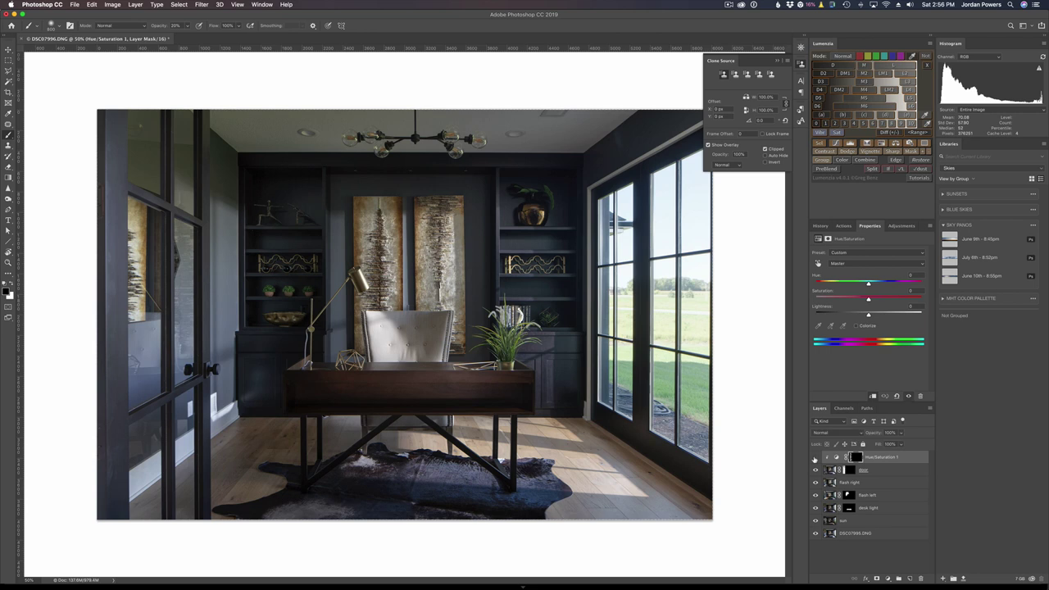
pyautogui.click(815, 458)
pyautogui.click(815, 458)
pyautogui.press('super+alt+g')
pyautogui.click(892, 229)
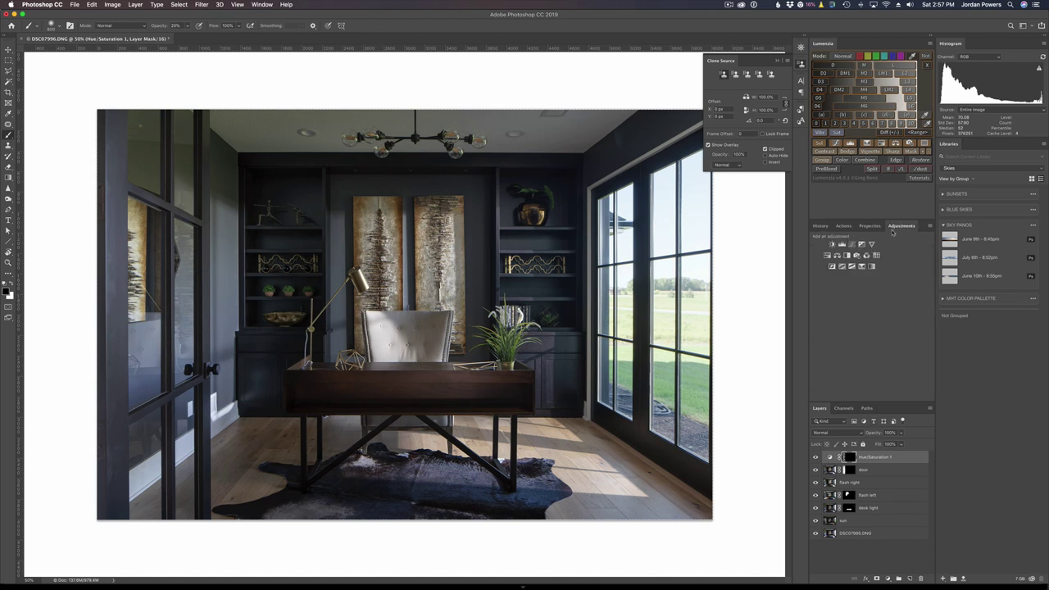
pyautogui.click(827, 257)
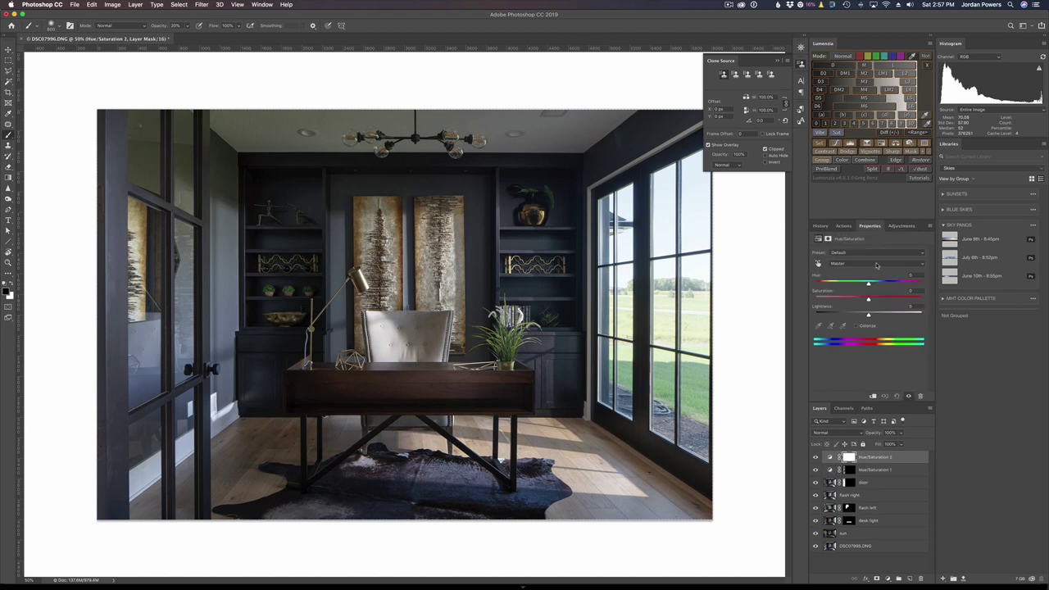
pyautogui.click(878, 264)
pyautogui.click(858, 277)
pyautogui.moveTo(868, 301); pyautogui.dragTo(843, 303)
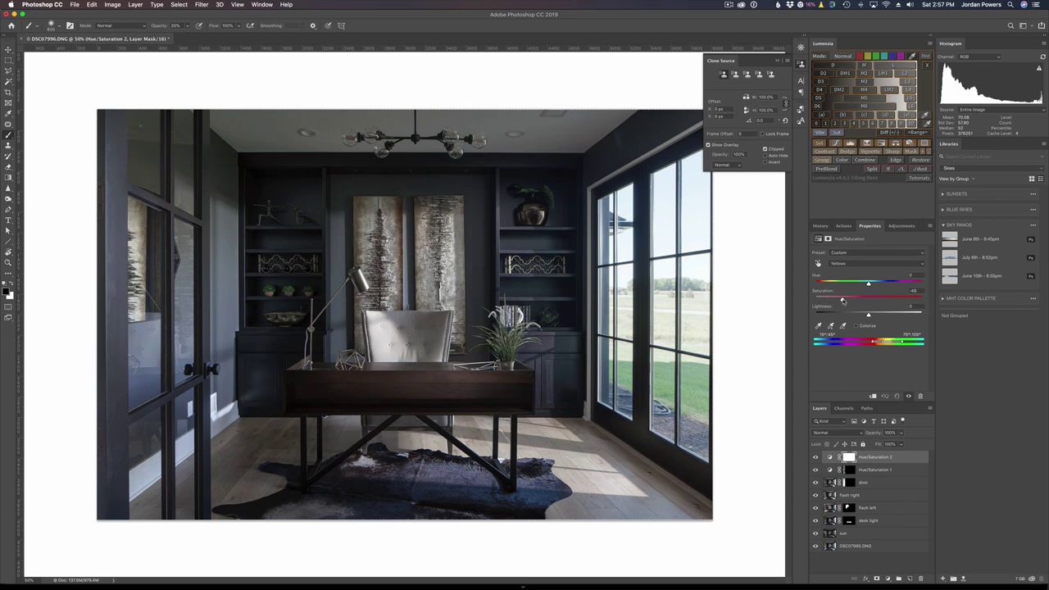
pyautogui.keyDown('alt'); pyautogui.click(846, 457); pyautogui.keyUp('alt')
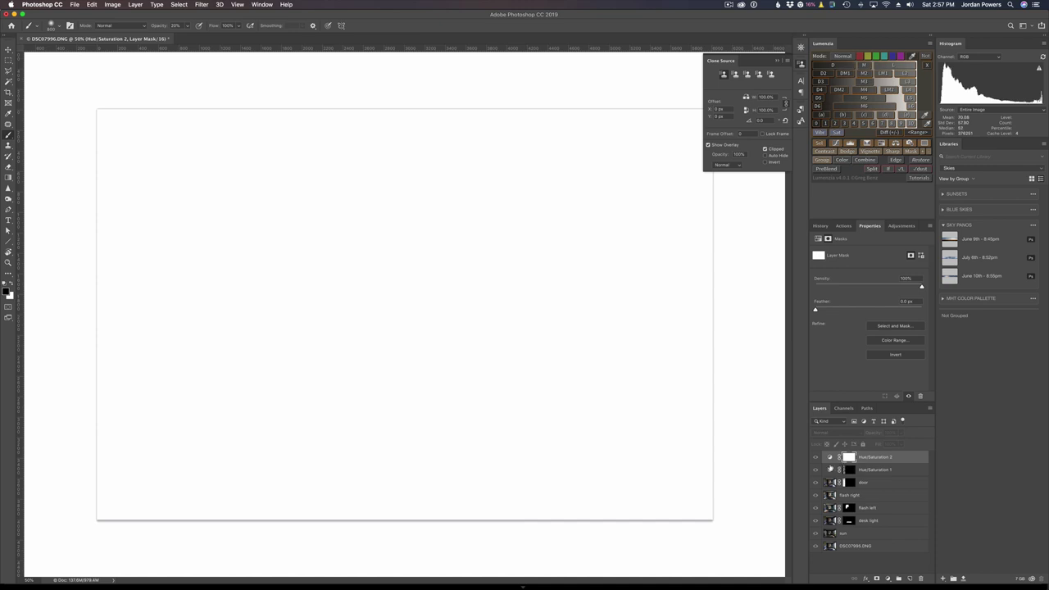
pyautogui.press('Delete')
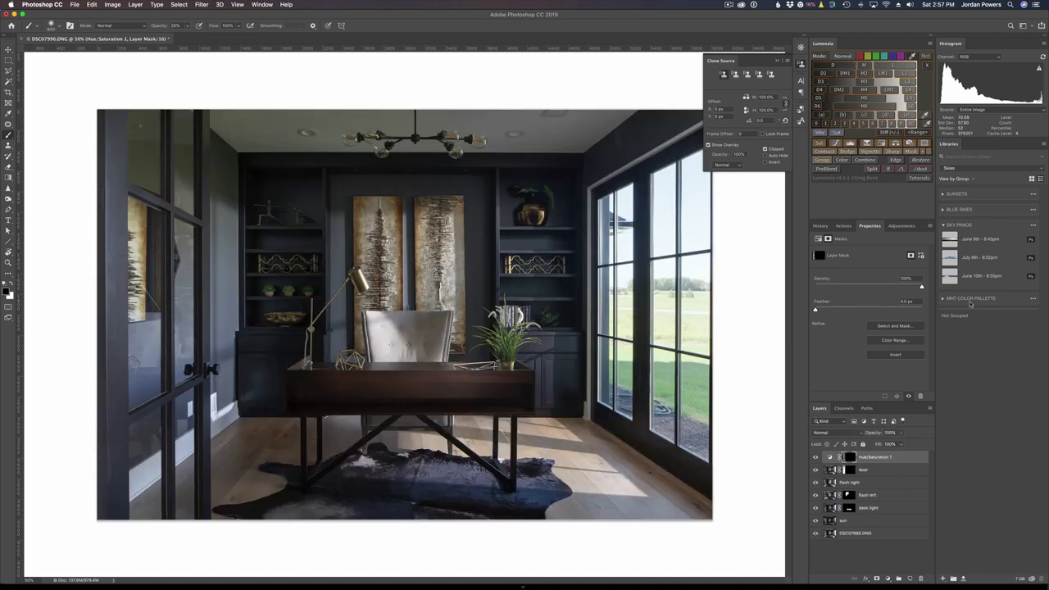
pyautogui.click(901, 226)
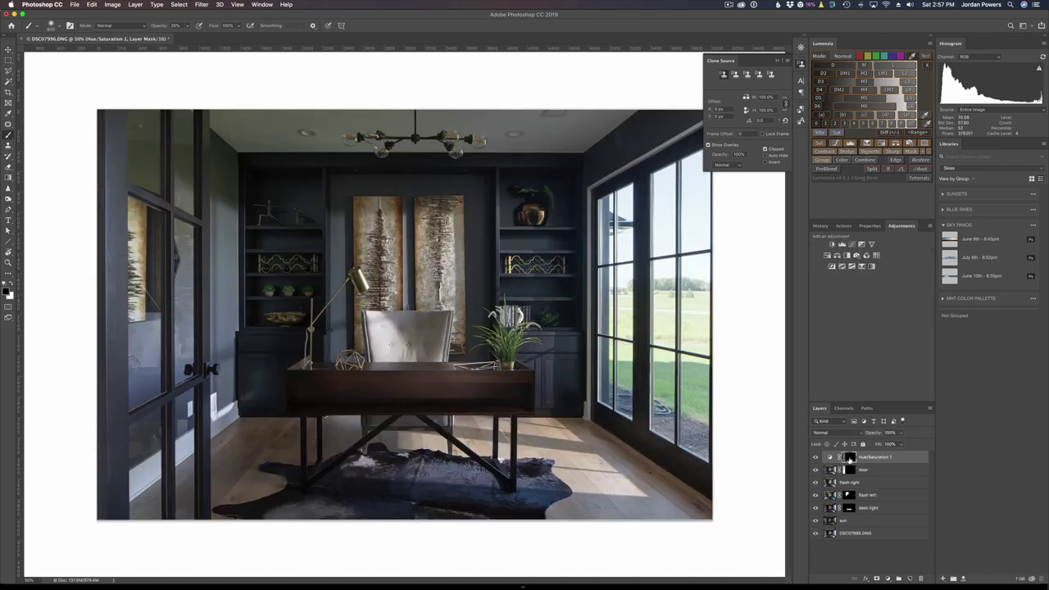
pyautogui.click(830, 460)
pyautogui.click(849, 459)
pyautogui.press('super+alt+r')
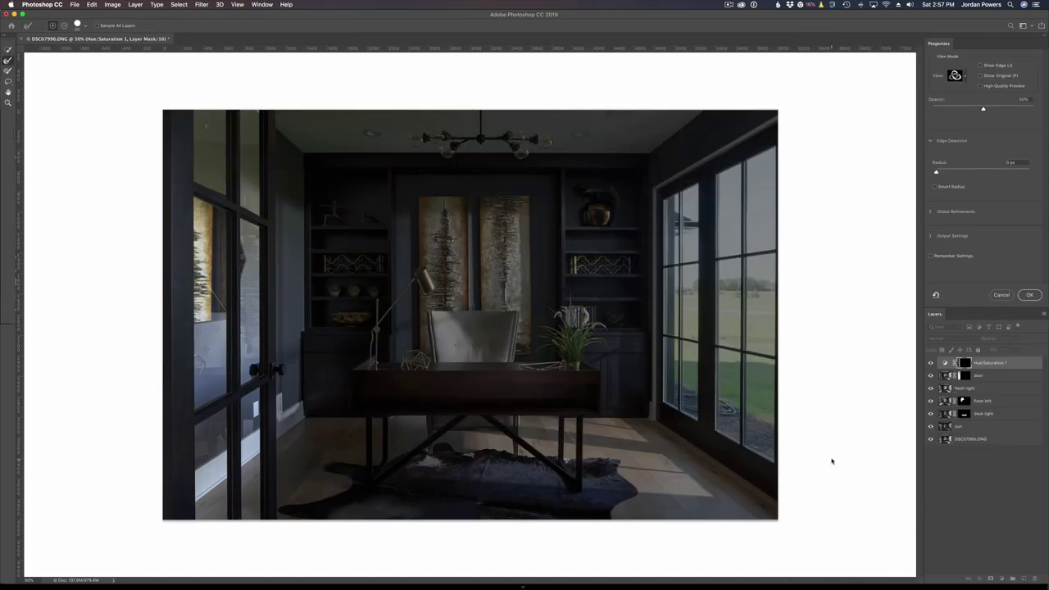
pyautogui.click(1000, 295)
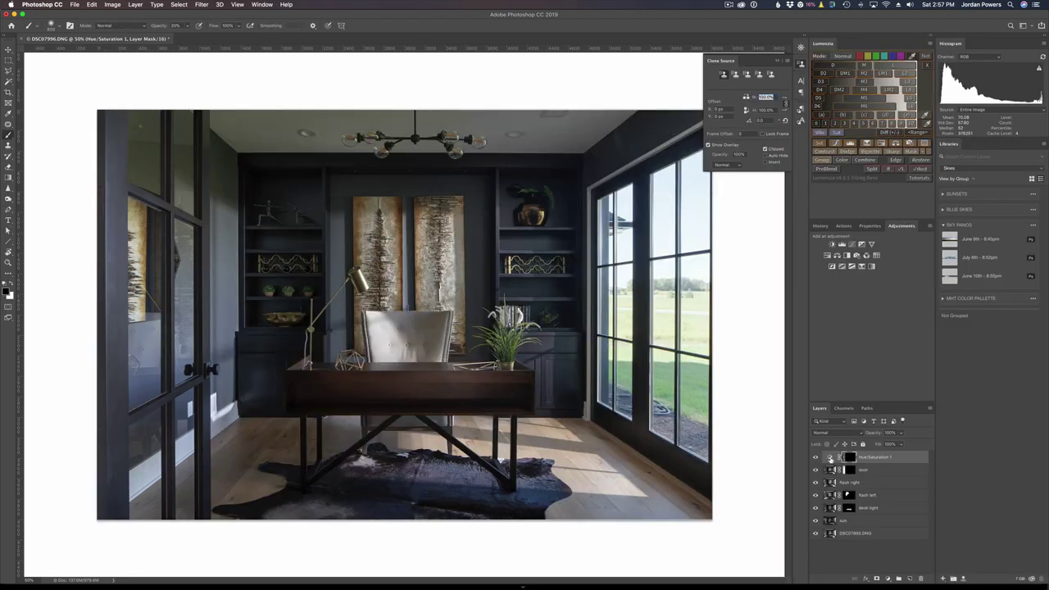
# Step: Lower the Yellows saturation in Hue/Saturation 1 and compare it on and off
pyautogui.click(830, 456)
pyautogui.click(879, 262)
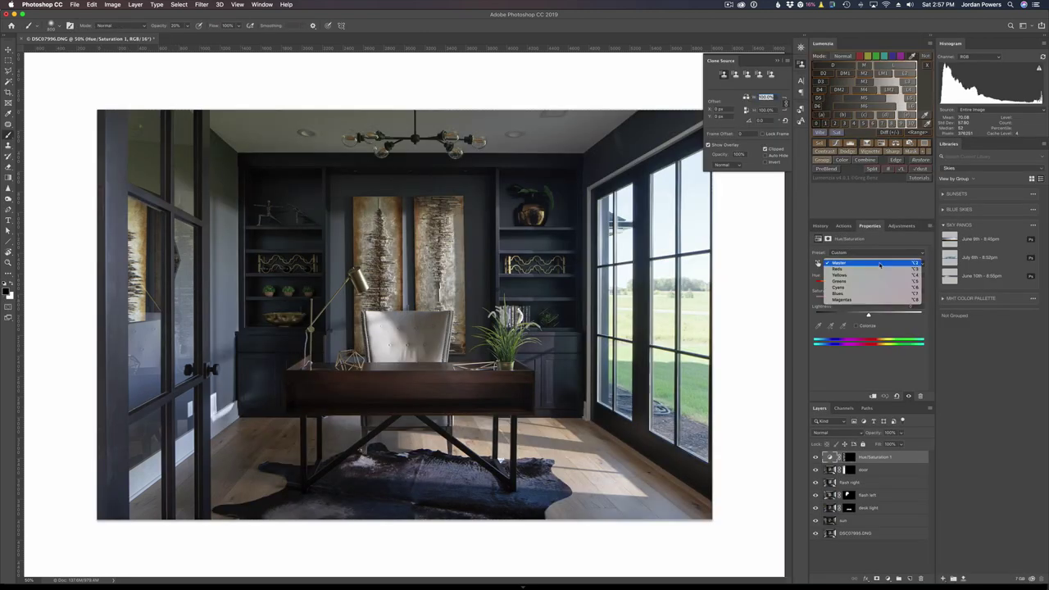
pyautogui.click(873, 275)
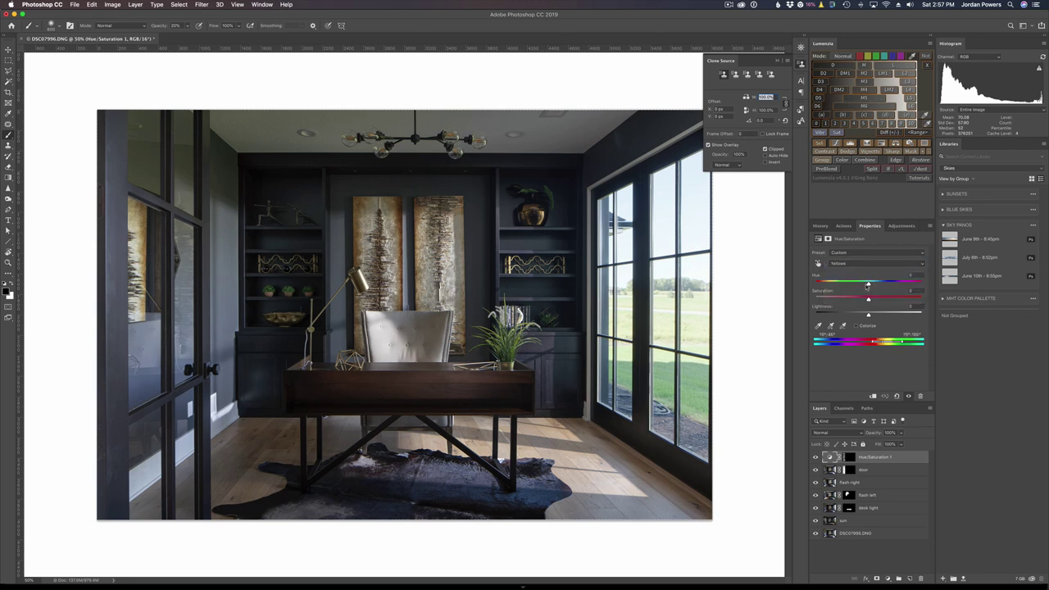
pyautogui.moveTo(868, 299); pyautogui.dragTo(852, 301)
pyautogui.click(829, 456)
pyautogui.click(816, 457)
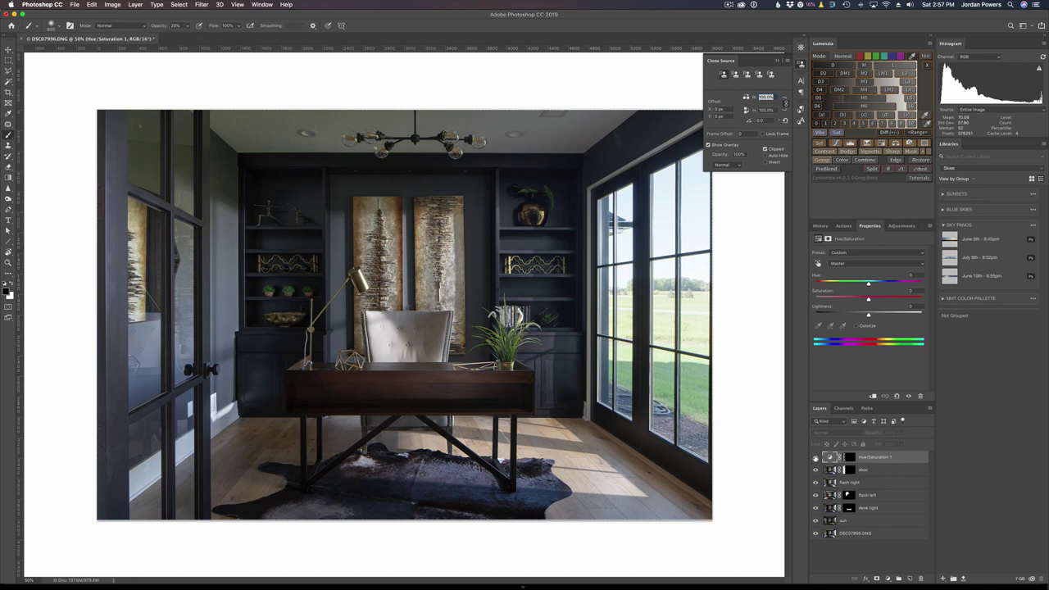
pyautogui.click(816, 457)
pyautogui.click(816, 457)
pyautogui.click(816, 457)
pyautogui.click(815, 457)
pyautogui.click(816, 457)
pyautogui.click(816, 457)
# Step: Clip Hue/Saturation 1 to the door layer and set Master saturation to about -28
pyautogui.press('super+alt+g')
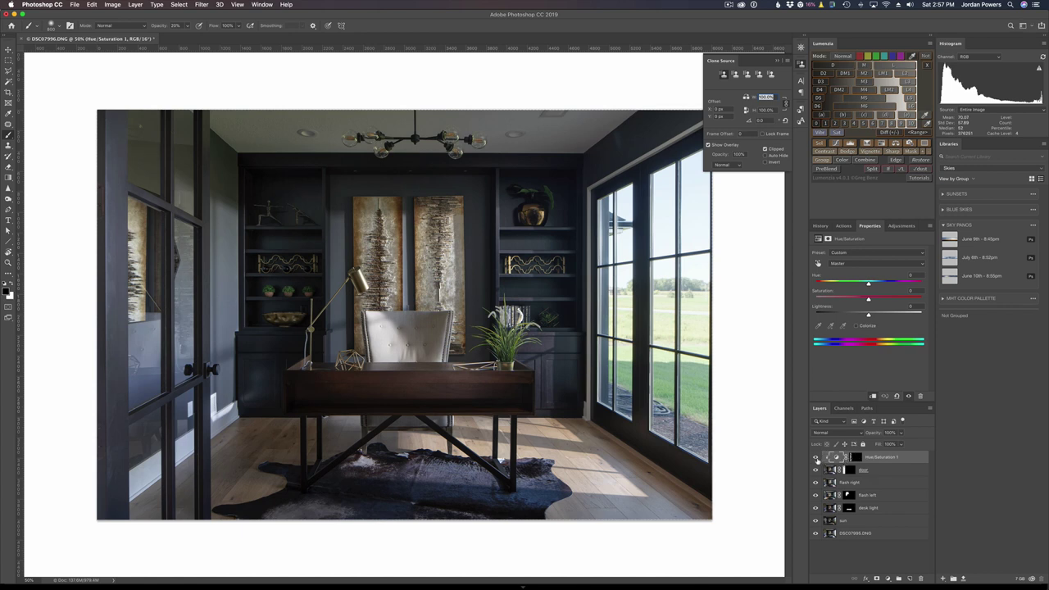
pyautogui.click(816, 457)
pyautogui.click(815, 457)
pyautogui.click(814, 457)
pyautogui.click(814, 457)
pyautogui.moveTo(867, 299); pyautogui.dragTo(797, 299)
pyautogui.moveTo(815, 299); pyautogui.dragTo(852, 299)
# Step: Toggle the door layer to compare the wall behind, then deselect Hue/Saturation 1
pyautogui.click(816, 470)
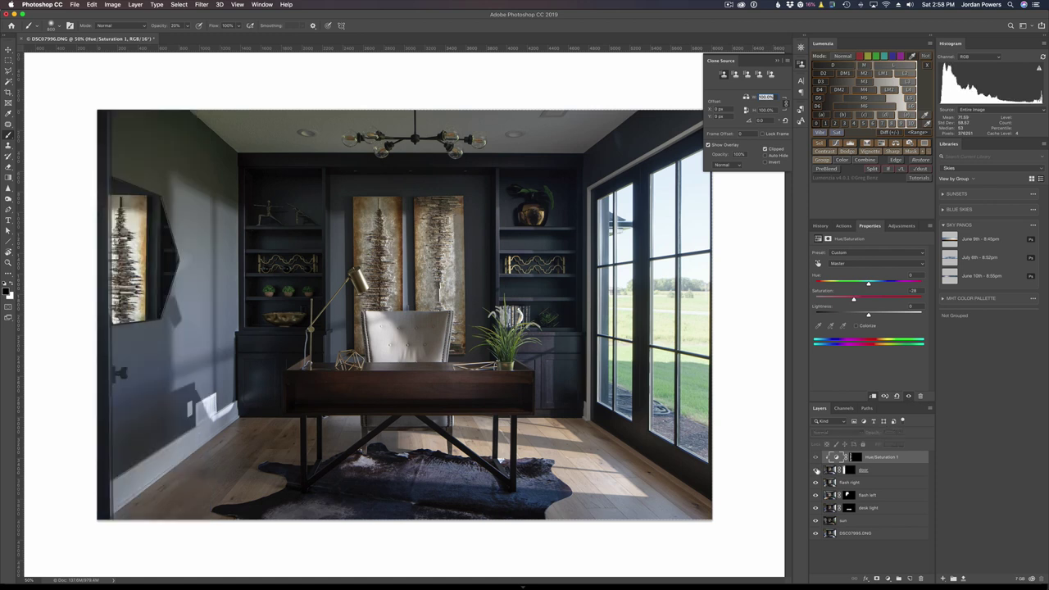
pyautogui.click(816, 470)
pyautogui.click(816, 469)
pyautogui.click(816, 469)
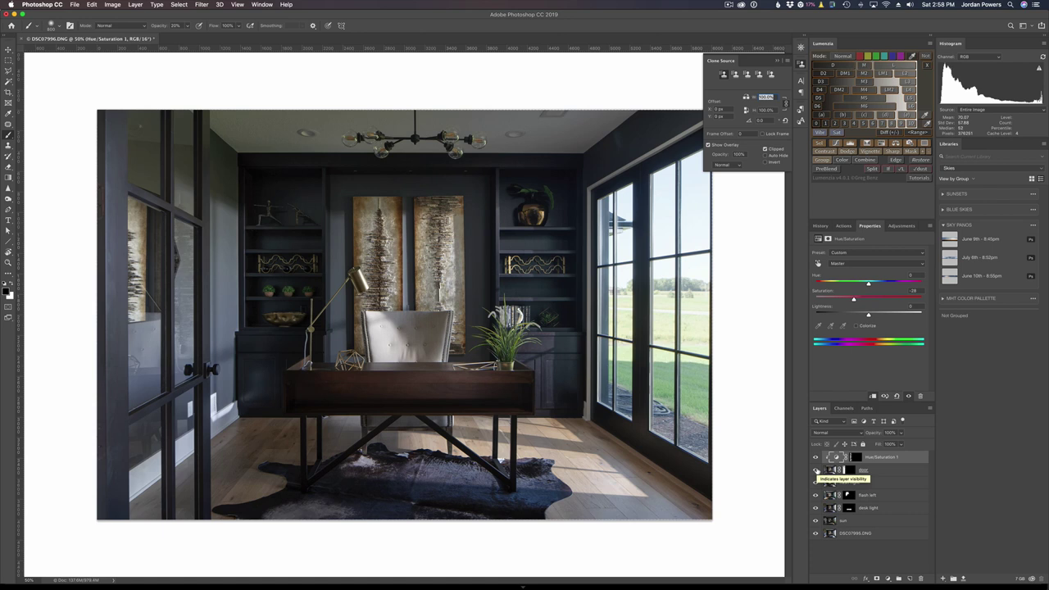
pyautogui.click(816, 471)
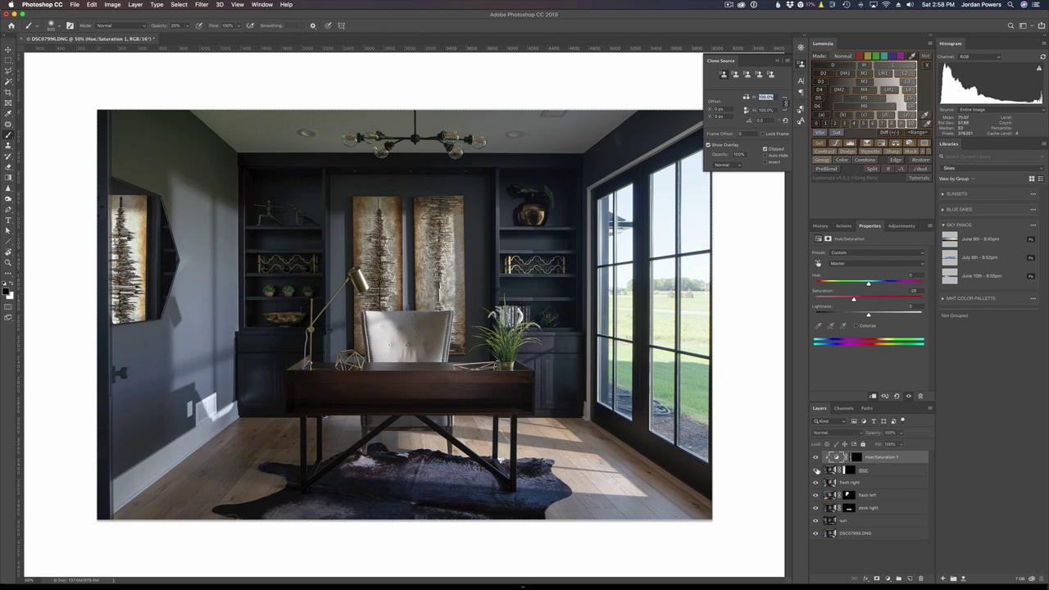
pyautogui.click(816, 470)
pyautogui.click(816, 469)
pyautogui.click(816, 470)
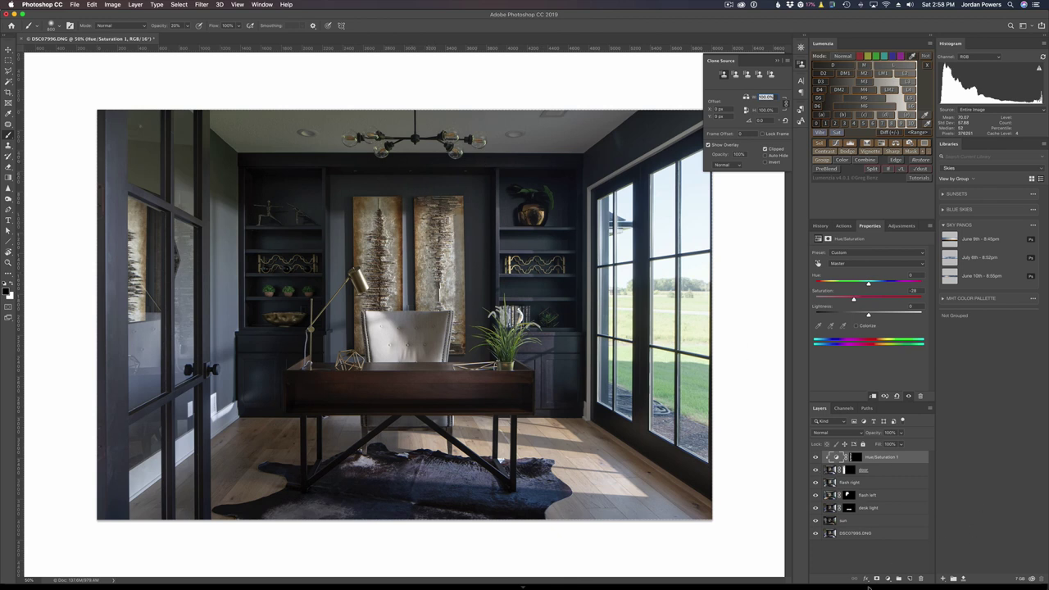
pyautogui.click(857, 561)
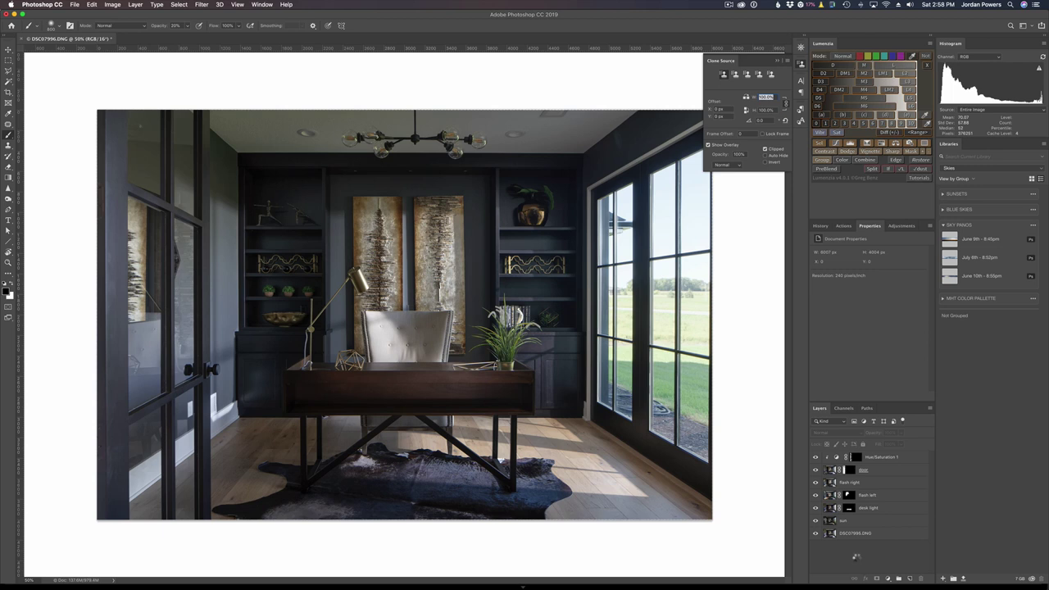
# Step: Stamp visible layers into a new Layer 1, then test and undo a ceiling Patch
pyautogui.press('super+alt+shift+e')
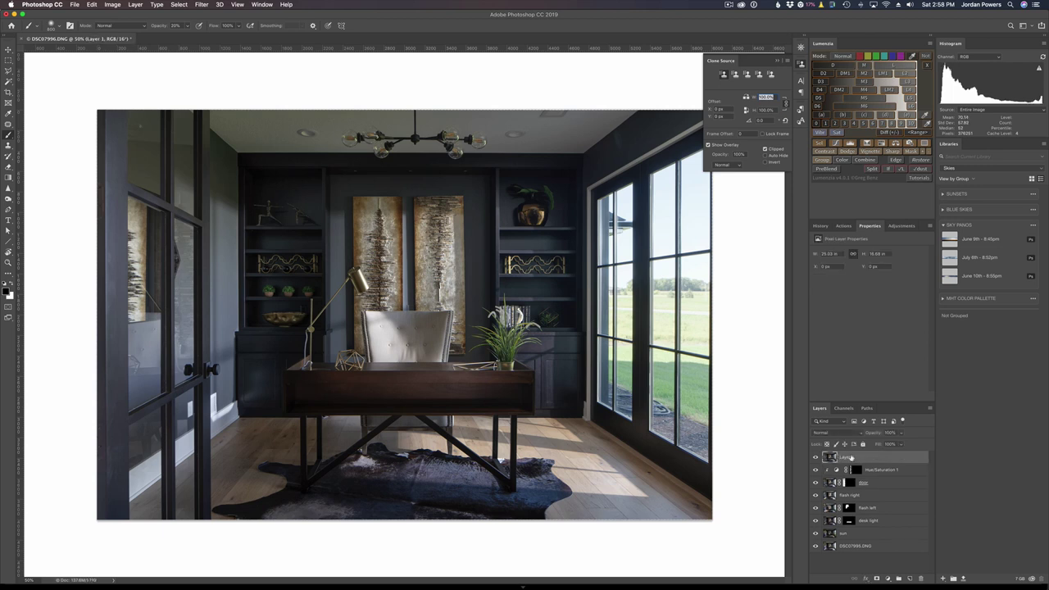
pyautogui.click(9, 125)
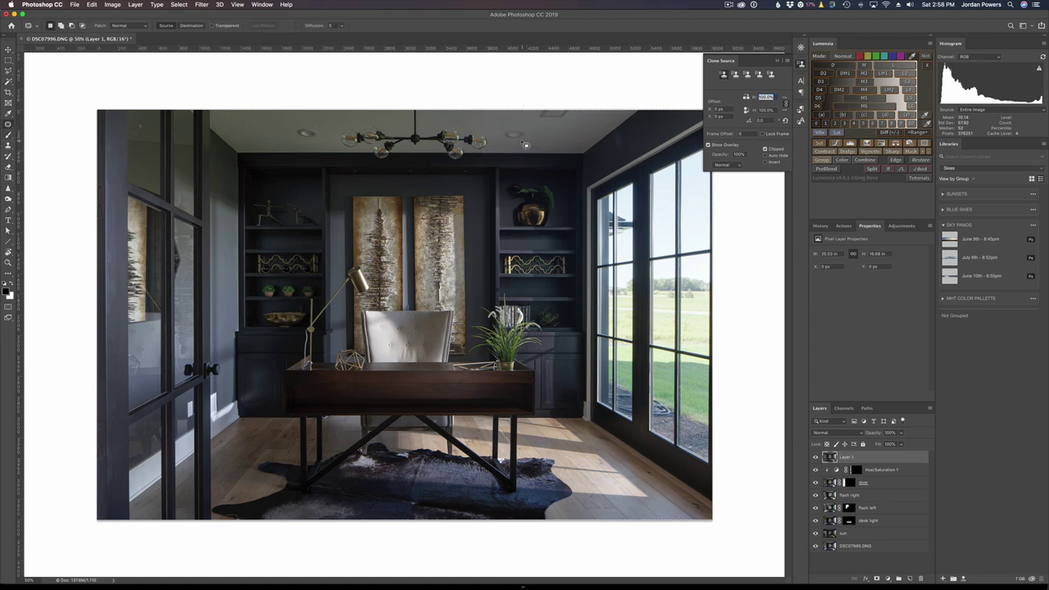
pyautogui.moveTo(526, 145)
pyautogui.mouseDown()
pyautogui.moveTo(503, 133)
pyautogui.moveTo(530, 136)
pyautogui.moveTo(525, 144)
pyautogui.mouseUp()
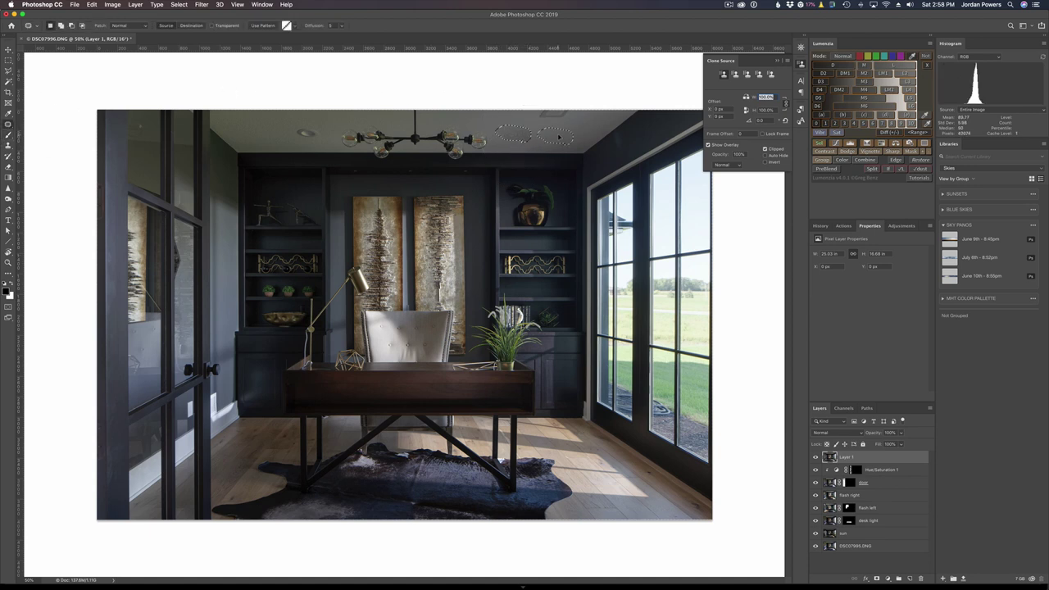
pyautogui.press('super+d')
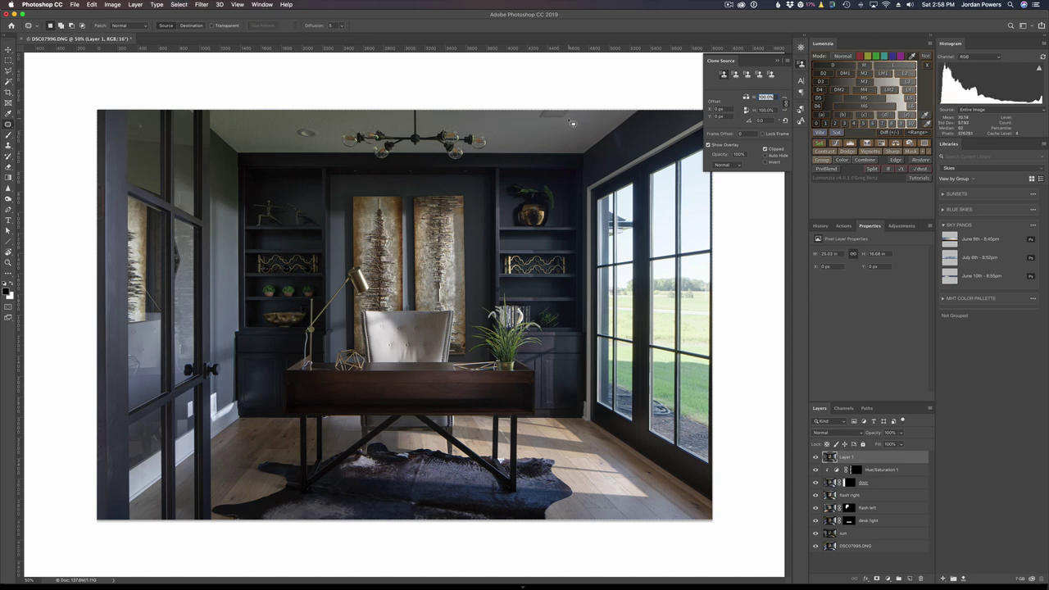
pyautogui.moveTo(536, 122)
pyautogui.mouseDown()
pyautogui.moveTo(562, 110)
pyautogui.moveTo(571, 122)
pyautogui.moveTo(536, 121)
pyautogui.moveTo(544, 134)
pyautogui.mouseUp()
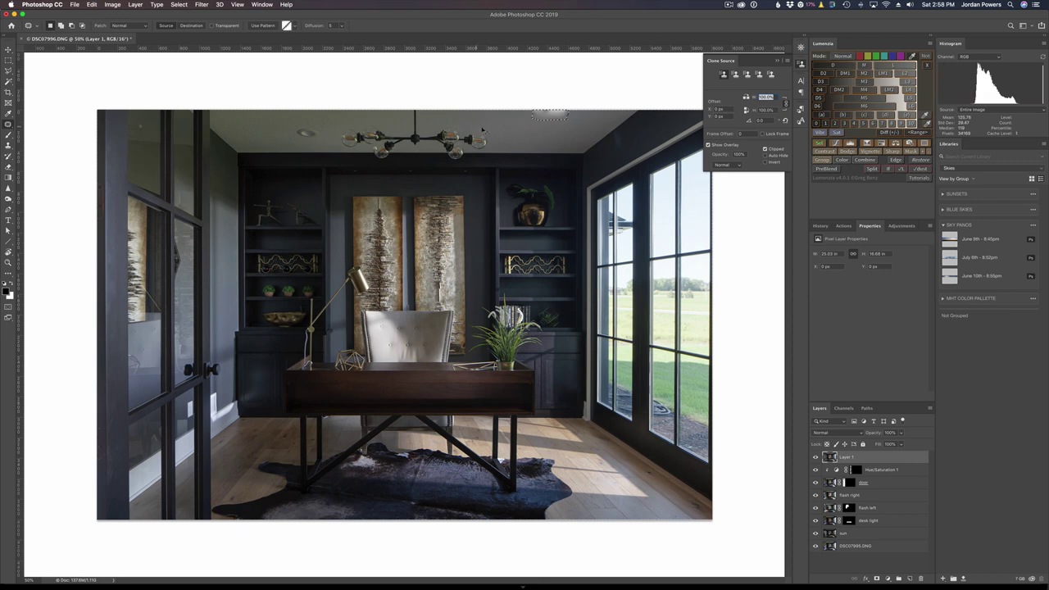
pyautogui.press('super+z')
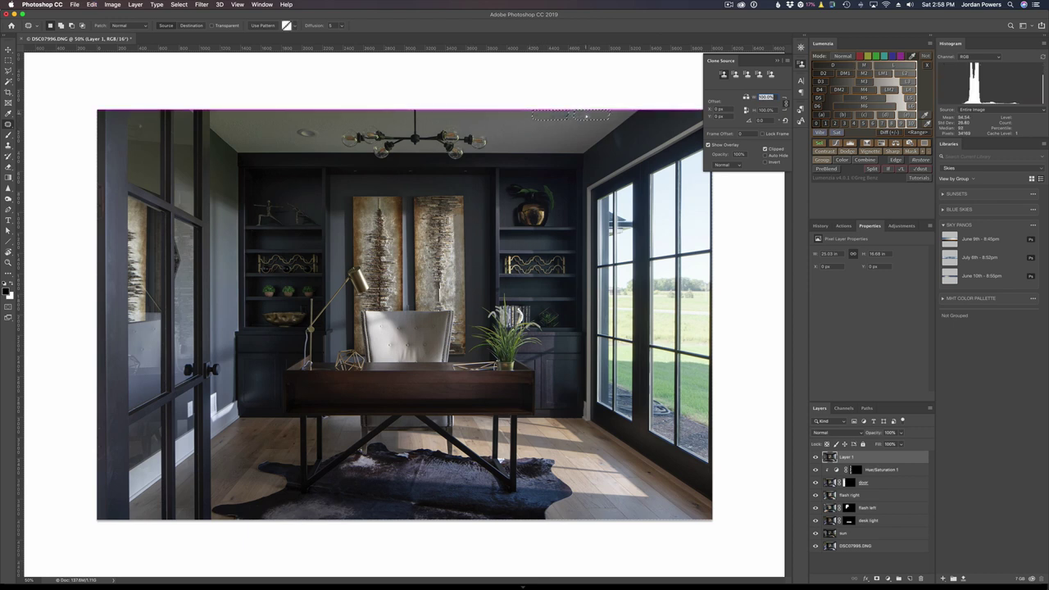
pyautogui.click(573, 126)
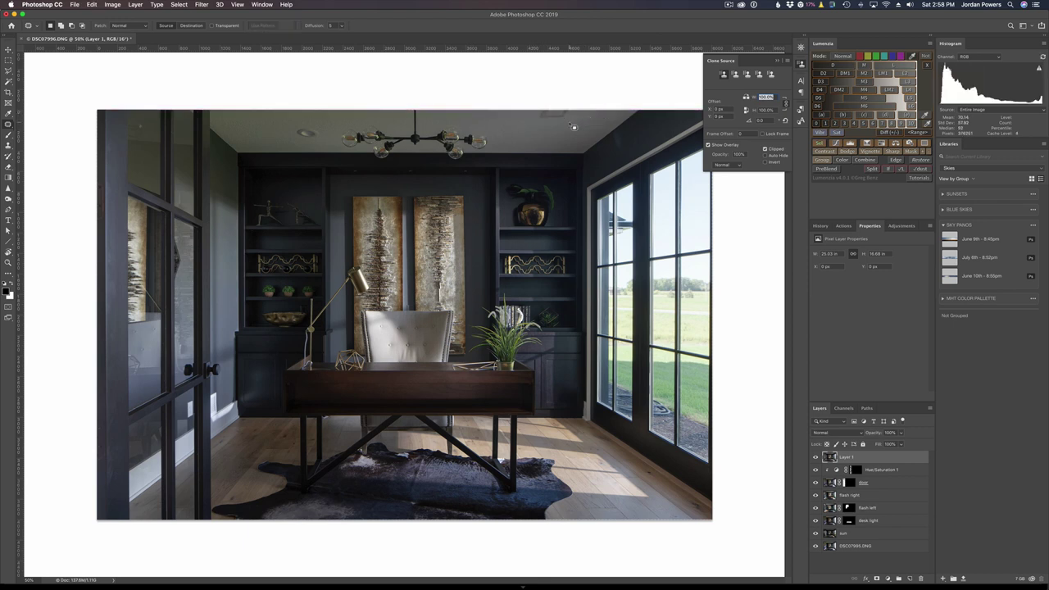
pyautogui.press('super+equal')
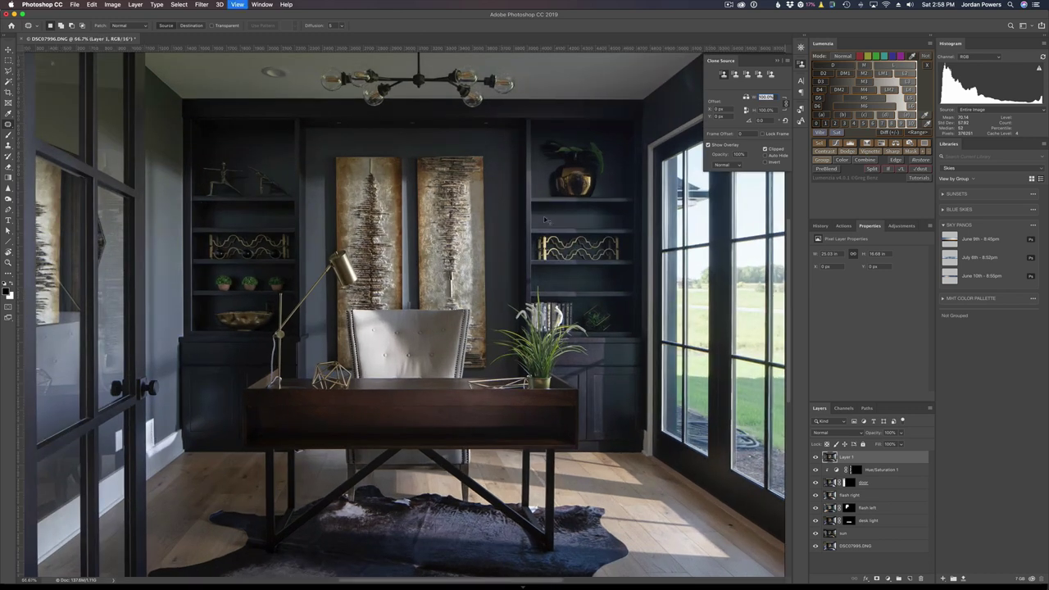
# Step: Zoom to 100% on the ceiling and clone clean ceiling over the vent
pyautogui.press('super+equal')
pyautogui.scroll(5, 333, 154)
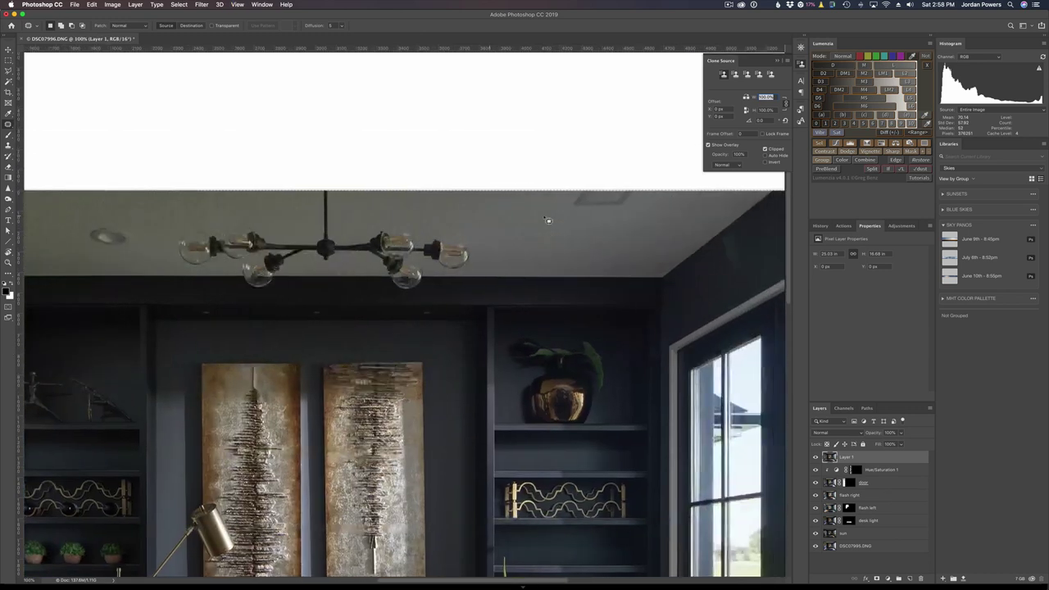
pyautogui.click(8, 145)
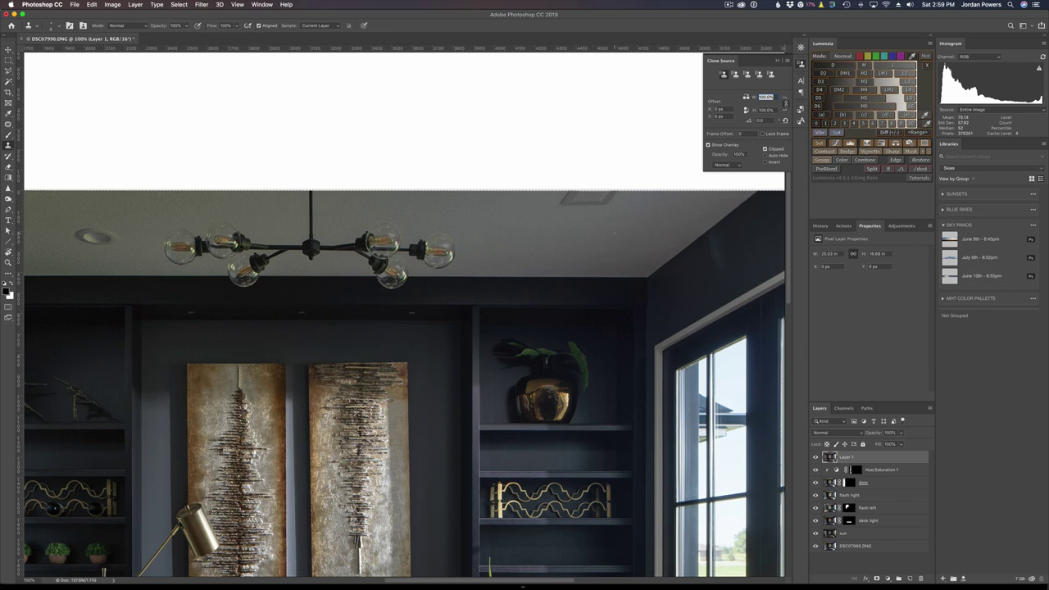
pyautogui.keyDown('alt'); pyautogui.click(637, 196); pyautogui.keyUp('alt')
pyautogui.moveTo(575, 198); pyautogui.dragTo(558, 199)
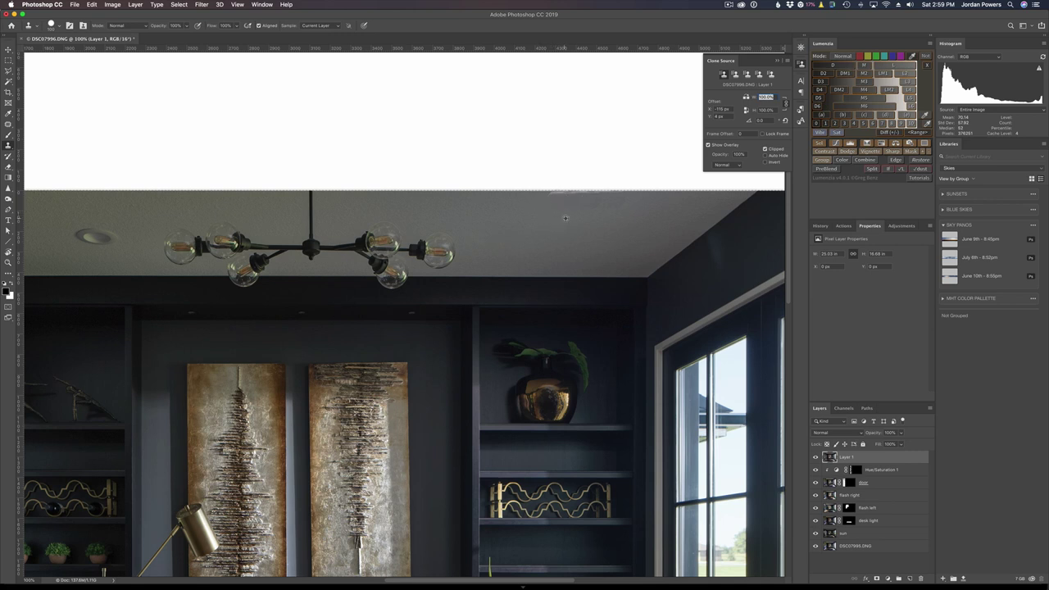
pyautogui.press('super+z')
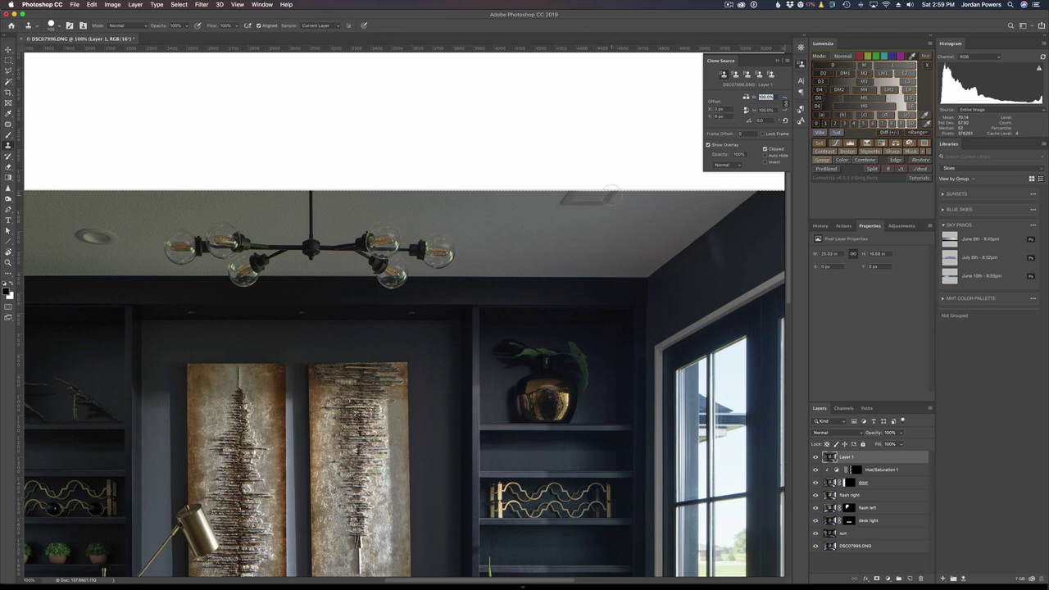
pyautogui.click(609, 198)
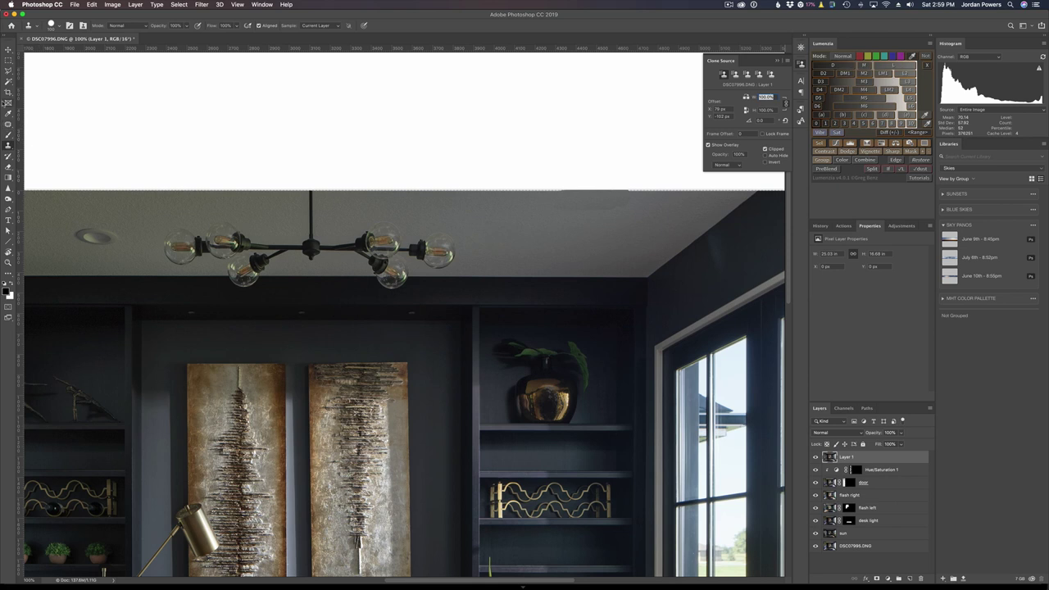
# Step: Patch out the ceiling vent and the small recessed ceiling light
pyautogui.click(8, 124)
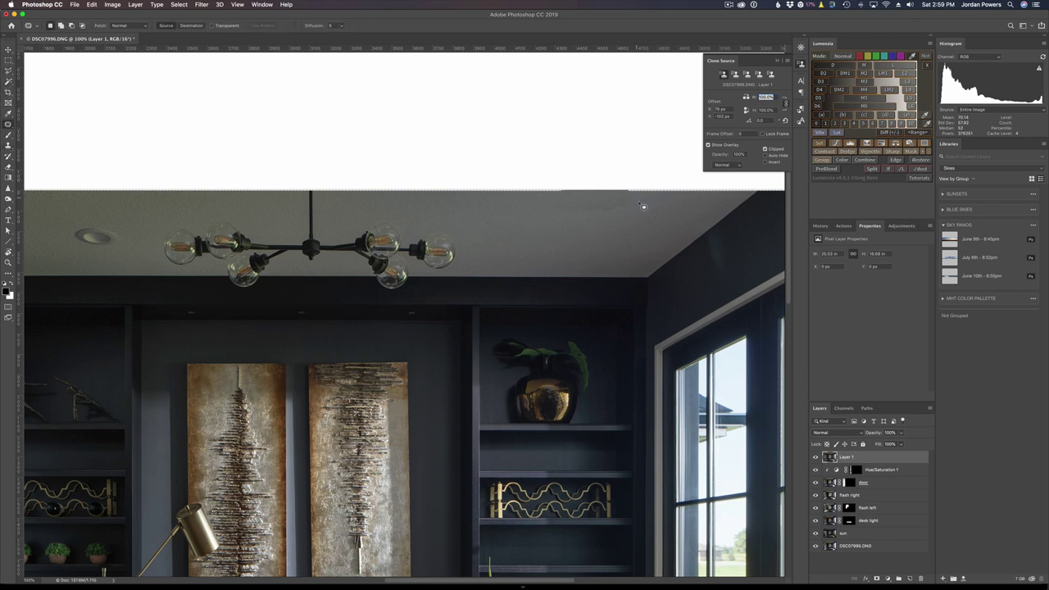
pyautogui.moveTo(633, 210)
pyautogui.mouseDown()
pyautogui.moveTo(566, 215)
pyautogui.moveTo(546, 199)
pyautogui.moveTo(636, 195)
pyautogui.moveTo(592, 230)
pyautogui.mouseUp()
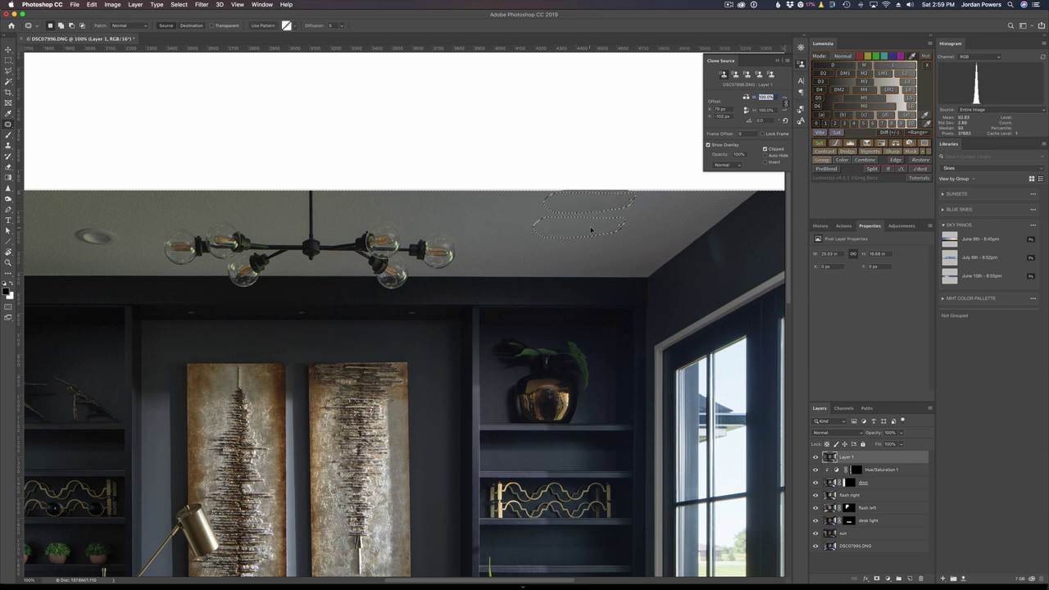
pyautogui.press('super+d')
pyautogui.hscroll(-5, 571, 217)
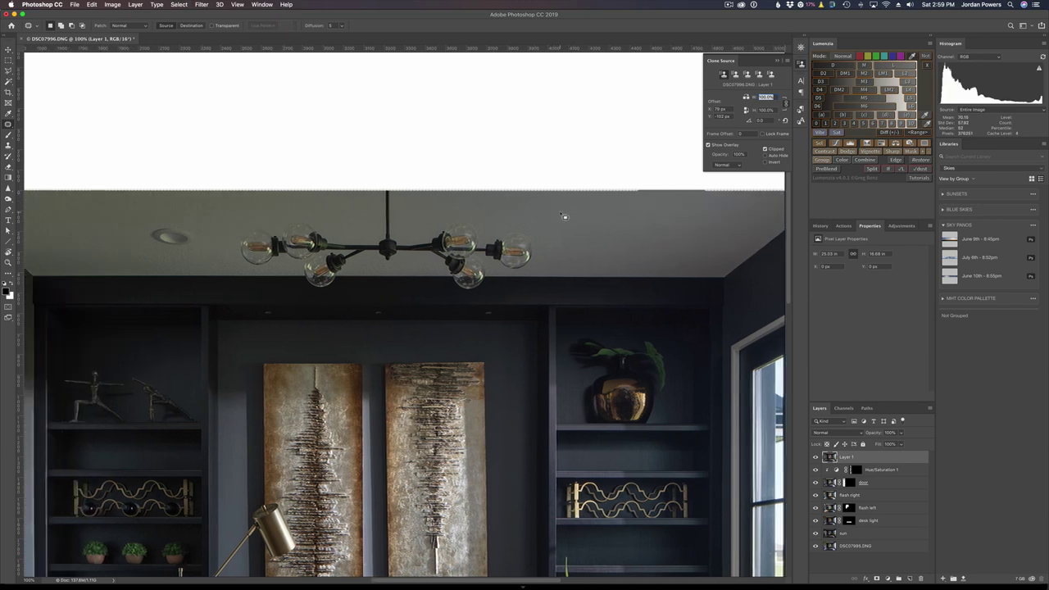
pyautogui.moveTo(331, 223)
pyautogui.mouseDown()
pyautogui.moveTo(308, 226)
pyautogui.moveTo(305, 246)
pyautogui.moveTo(362, 247)
pyautogui.moveTo(336, 231)
pyautogui.moveTo(255, 231)
pyautogui.mouseUp()
pyautogui.press('super+d')
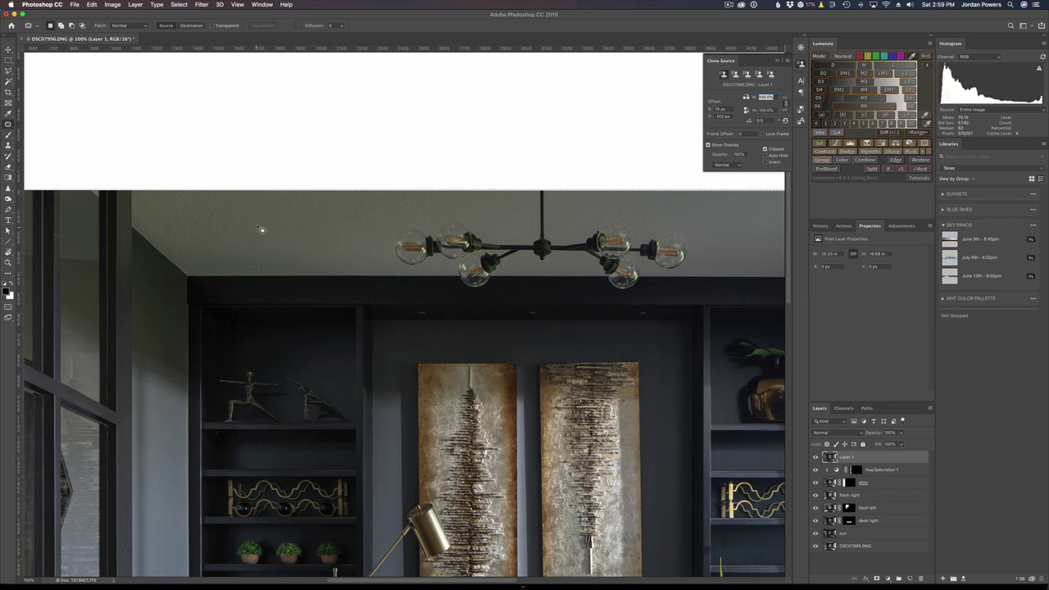
pyautogui.scroll(-10, 394, 229)
# Step: Zoom to 200% near the door and patch the wall outlet away with clean wall
pyautogui.scroll(-10, 404, 229)
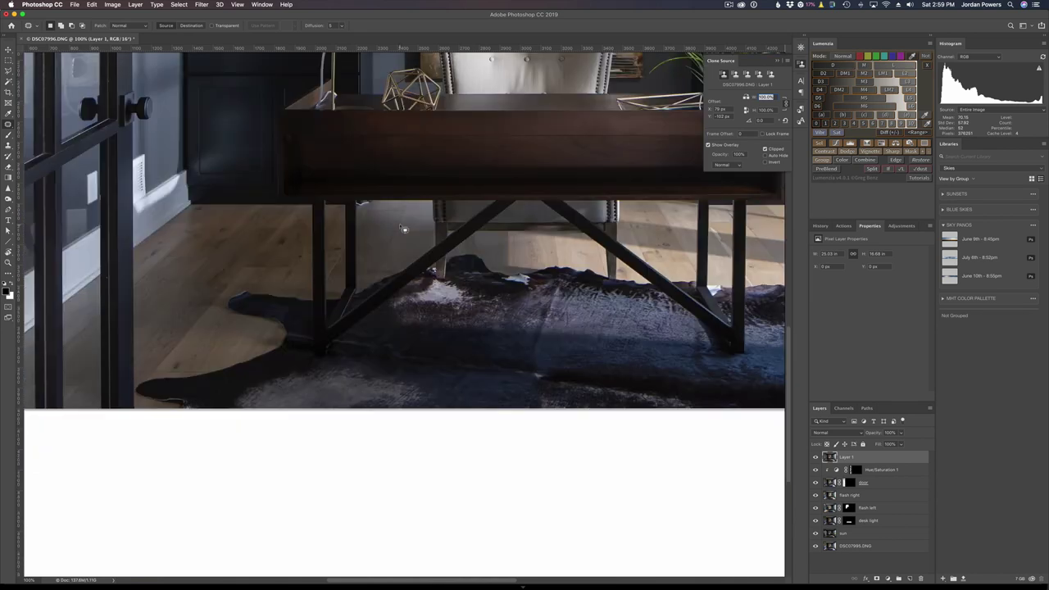
pyautogui.scroll(1, 405, 229)
pyautogui.hscroll(-4, 393, 229)
pyautogui.hscroll(-3, 385, 228)
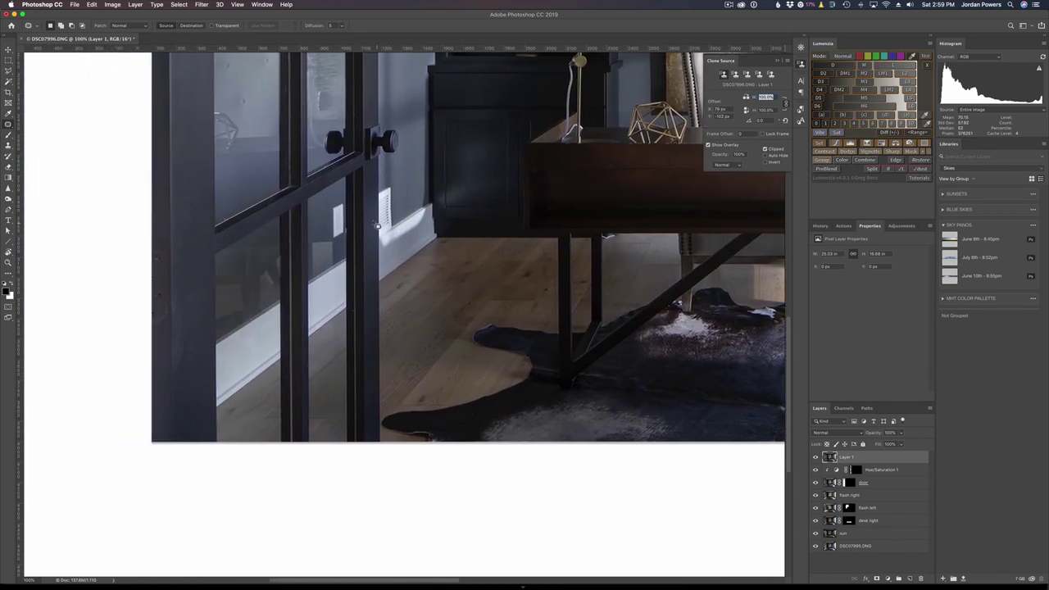
pyautogui.press('super+equal')
pyautogui.scroll(5, 397, 229)
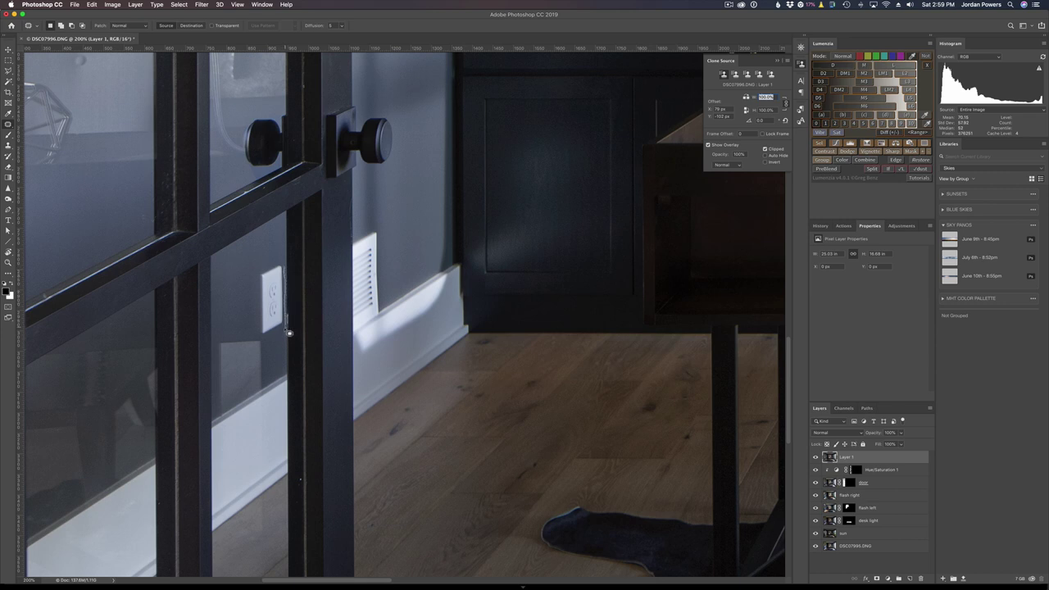
pyautogui.moveTo(289, 333)
pyautogui.mouseDown()
pyautogui.moveTo(273, 342)
pyautogui.moveTo(261, 317)
pyautogui.moveTo(285, 264)
pyautogui.moveTo(246, 269)
pyautogui.mouseUp()
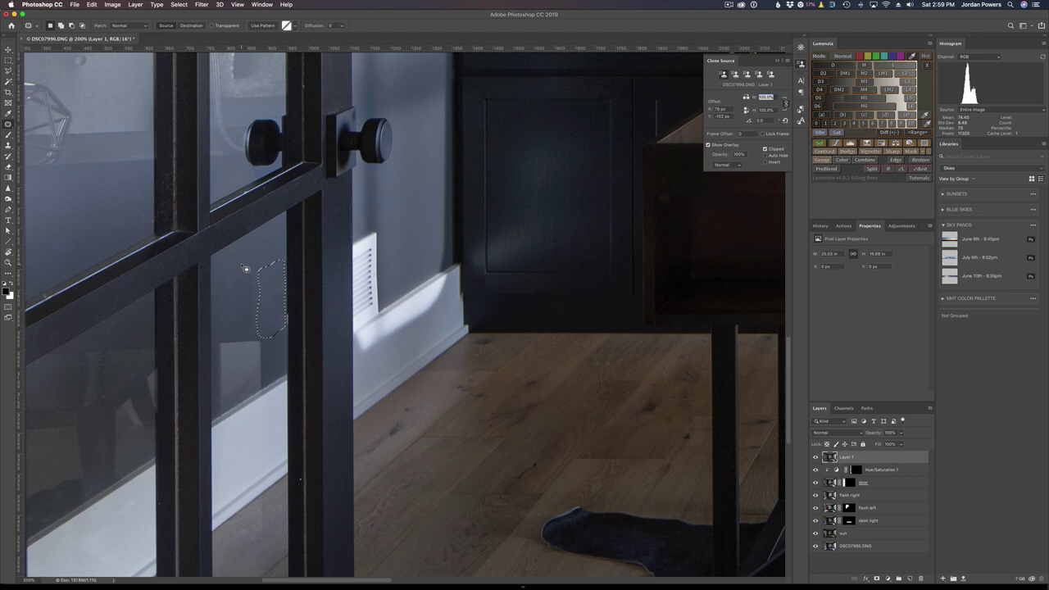
pyautogui.press('super+d')
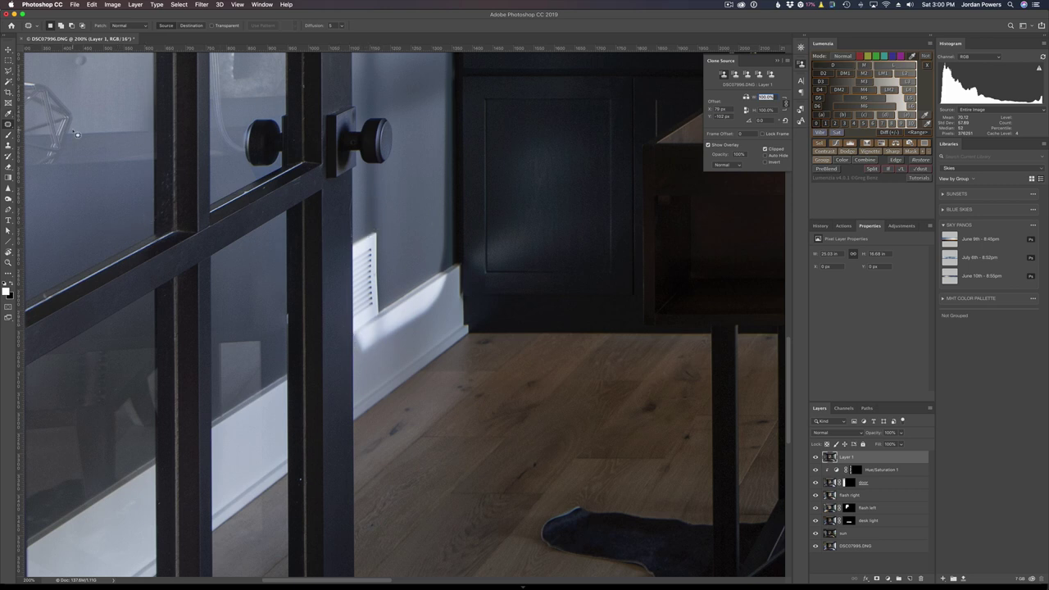
# Step: Patch the white wall vent, then undo that patch and clear the selection
pyautogui.scroll(3, 421, 280)
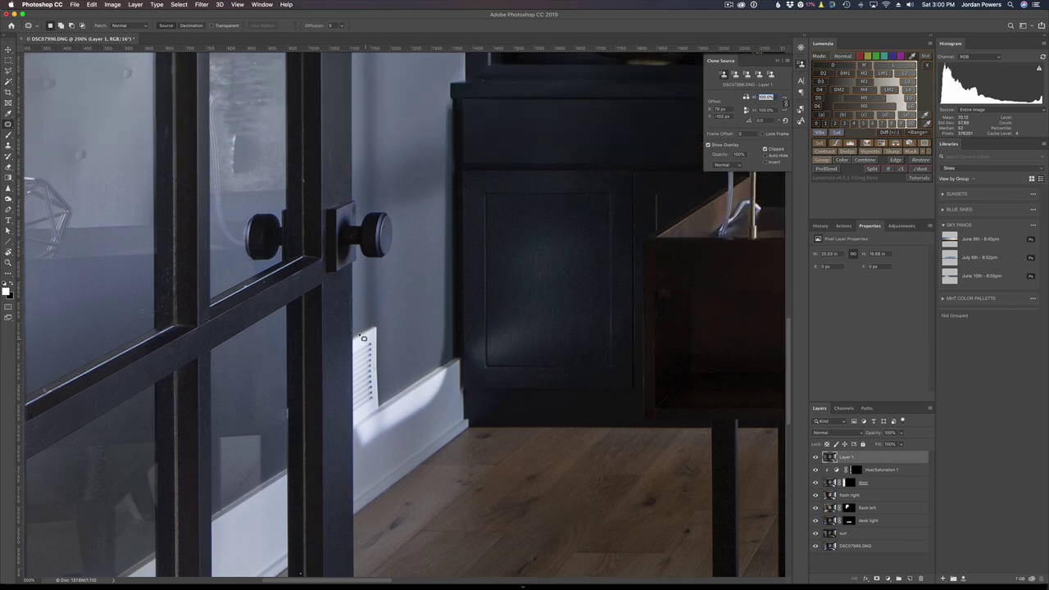
pyautogui.moveTo(361, 337)
pyautogui.mouseDown()
pyautogui.moveTo(384, 401)
pyautogui.moveTo(356, 421)
pyautogui.moveTo(369, 210)
pyautogui.moveTo(361, 115)
pyautogui.mouseUp()
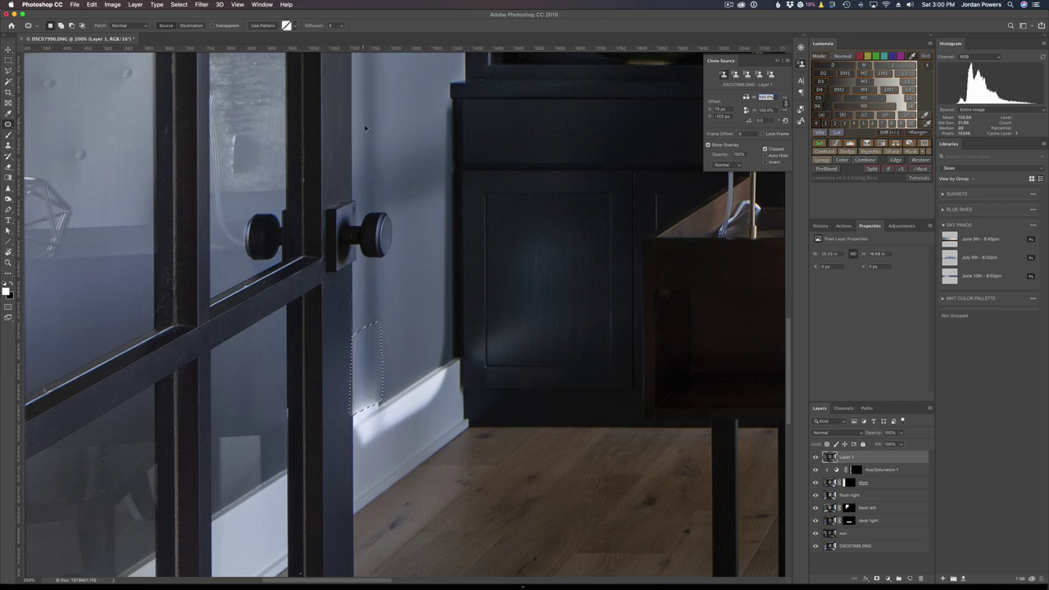
pyautogui.press('super+d')
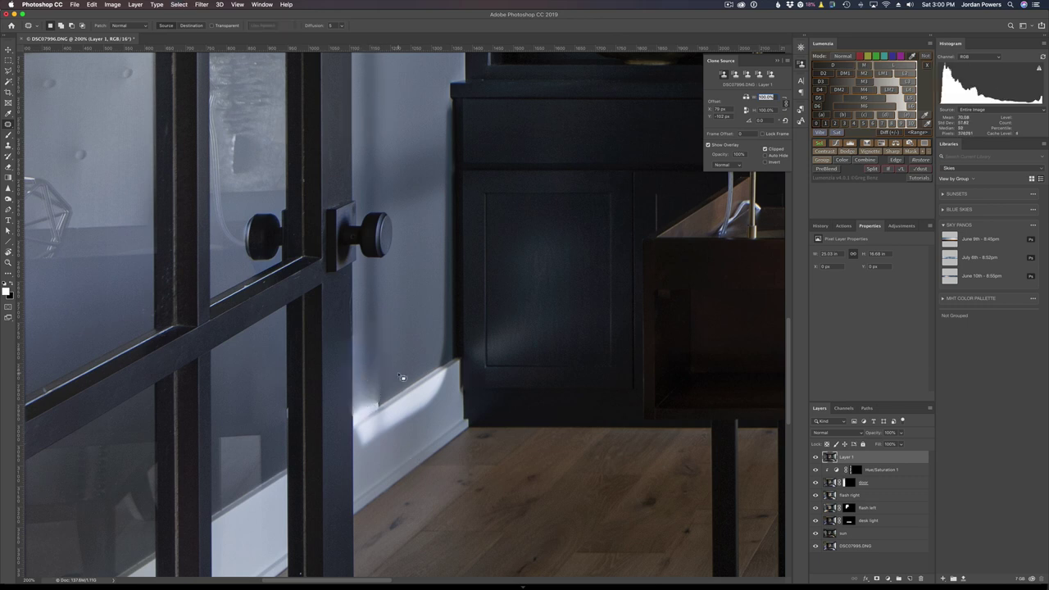
pyautogui.press('super+z')
pyautogui.press('super+z')
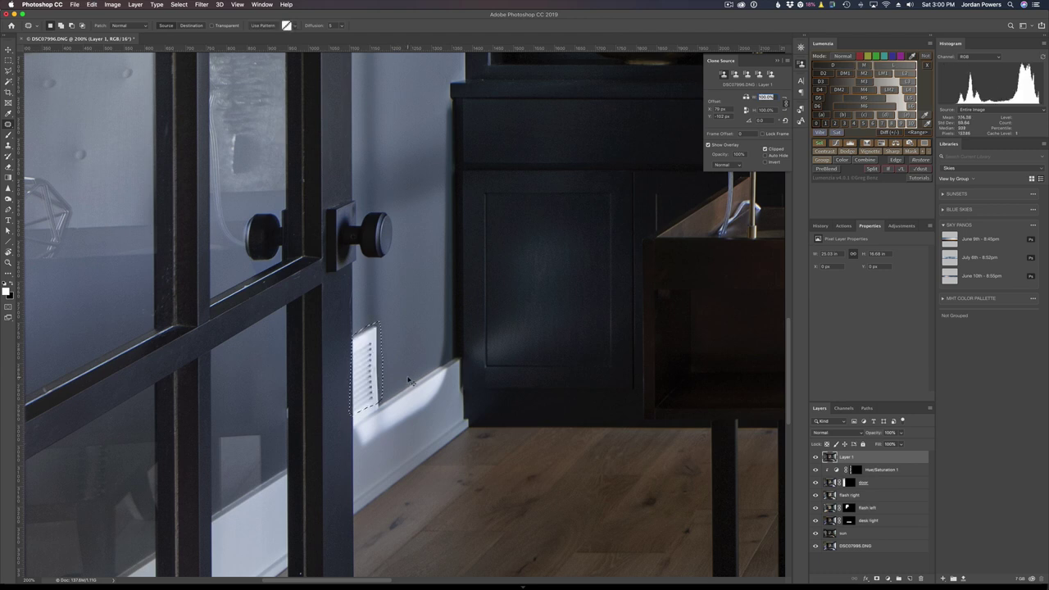
pyautogui.press('super+d')
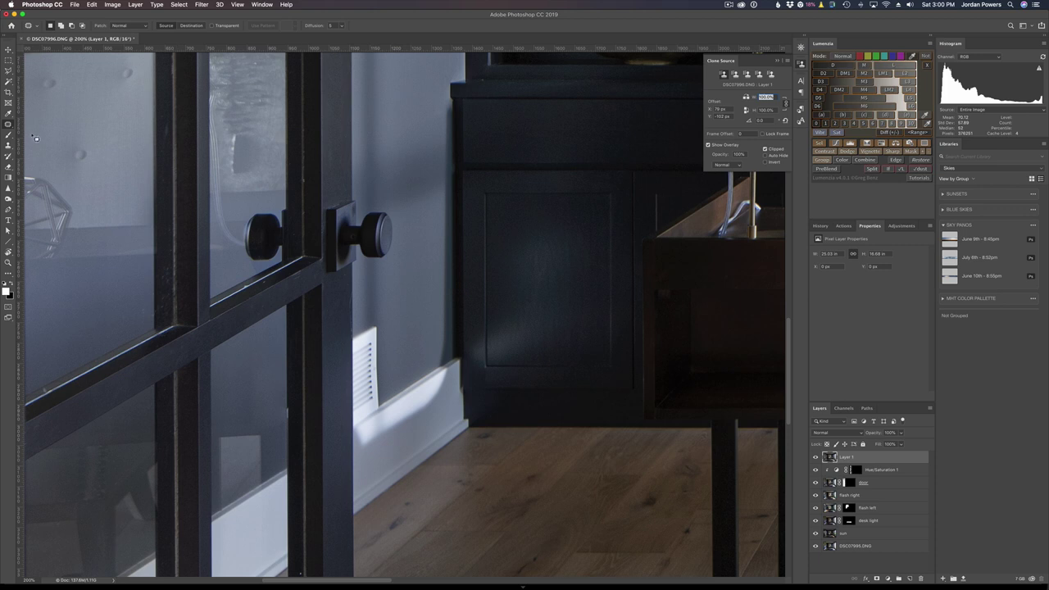
# Step: Clone-stamp grey wall texture over the top of the vent
pyautogui.click(8, 146)
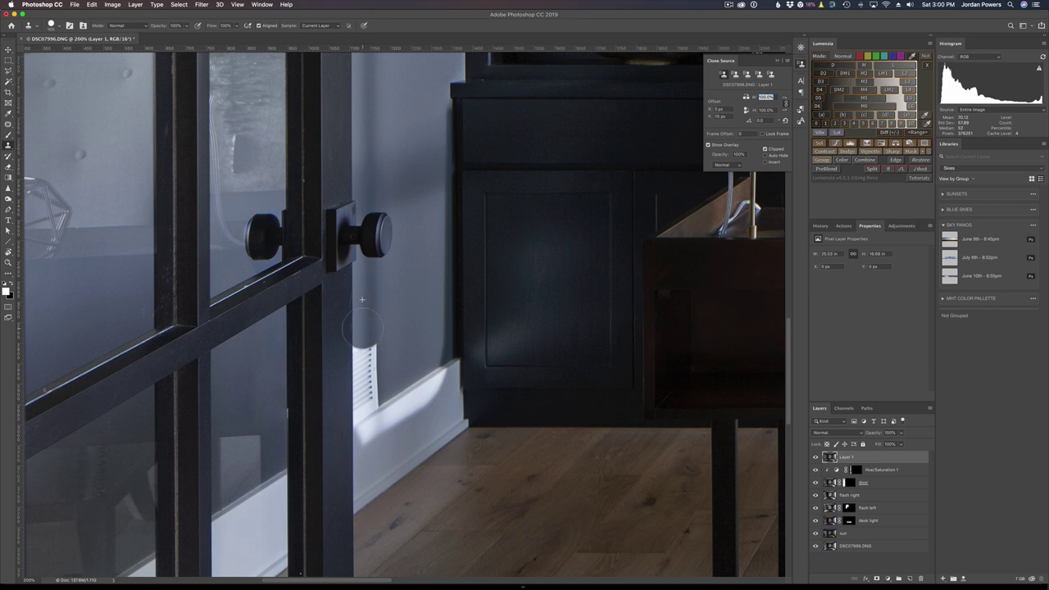
pyautogui.moveTo(362, 339); pyautogui.dragTo(360, 391)
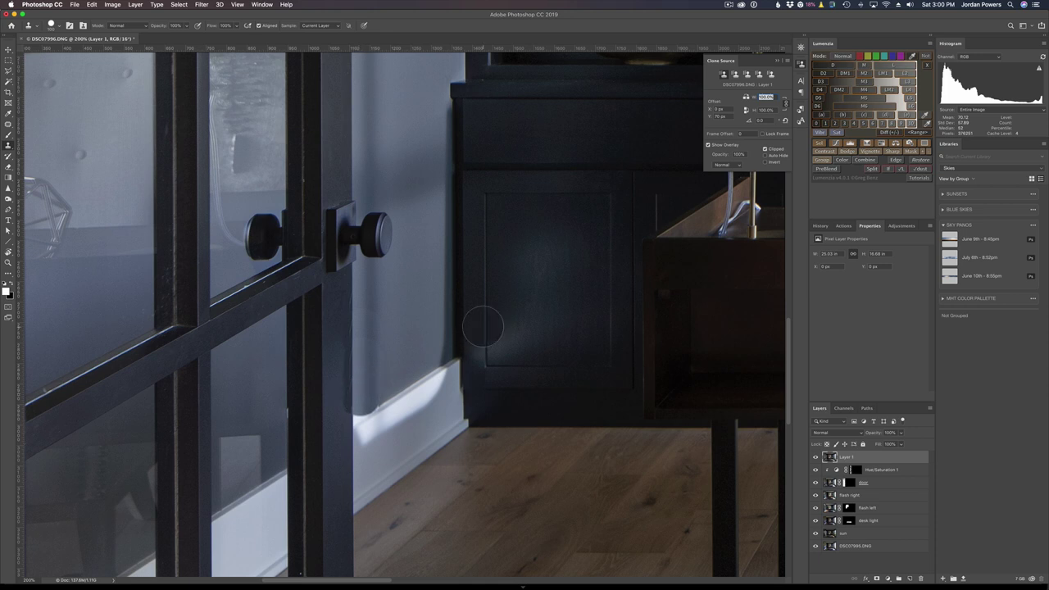
pyautogui.keyDown('alt'); pyautogui.click(482, 327); pyautogui.keyUp('alt')
pyautogui.press('super+equal')
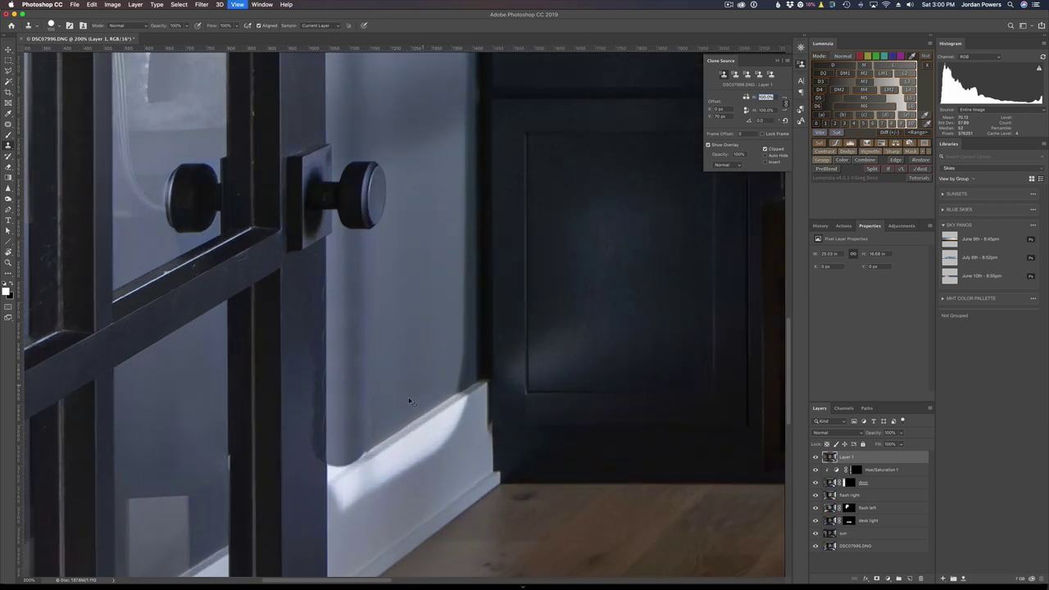
# Step: At 400%, clone wall texture along the baseboard's top edge and darken the post corner
pyautogui.press('super+equal')
pyautogui.scroll(-3, 410, 393)
pyautogui.scroll(-2, 407, 396)
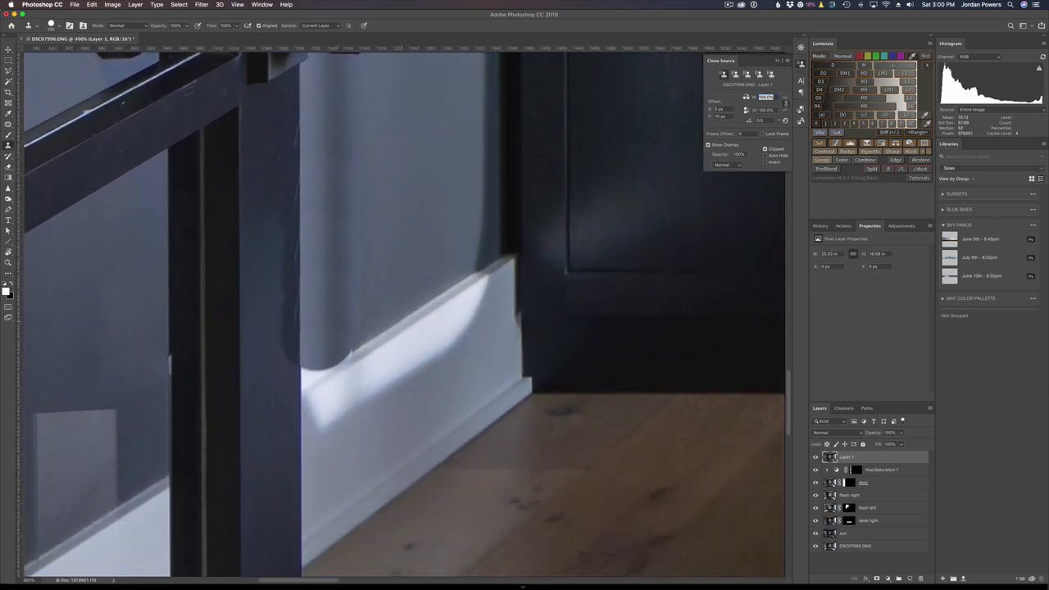
pyautogui.click(387, 332)
pyautogui.press('[')
pyautogui.press('[')
pyautogui.press('[')
pyautogui.press('[')
pyautogui.press('[')
pyautogui.keyDown('alt'); pyautogui.click(352, 354); pyautogui.keyUp('alt')
pyautogui.moveTo(349, 357)
pyautogui.mouseDown()
pyautogui.moveTo(308, 384)
pyautogui.moveTo(296, 340)
pyautogui.mouseUp()
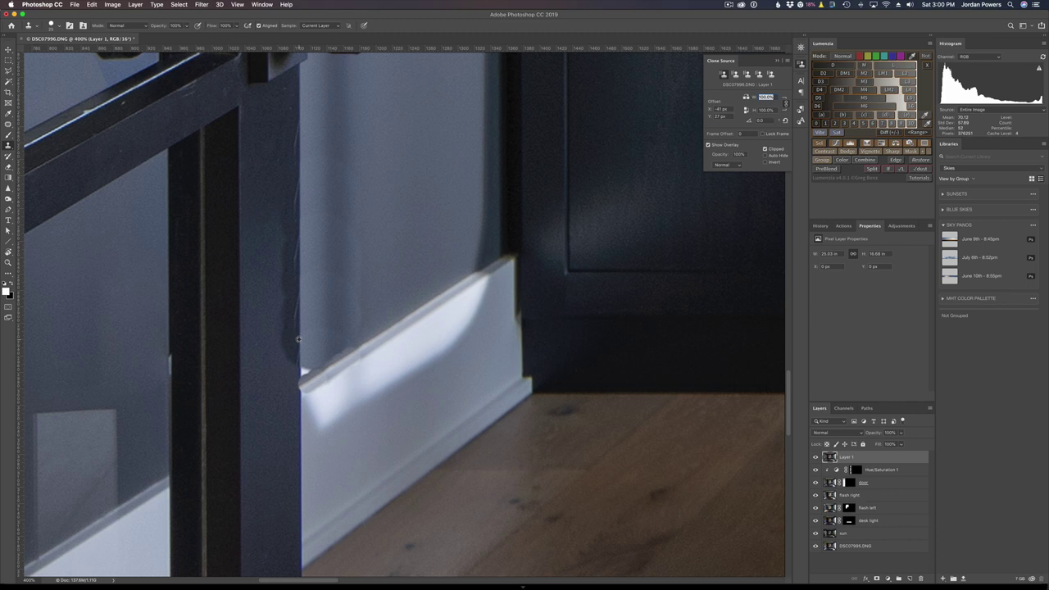
pyautogui.click(297, 373)
pyautogui.moveTo(292, 377); pyautogui.dragTo(288, 398)
# Step: Patch out the post's right edge, a wall blemish and the baseboard's top edge
pyautogui.click(8, 123)
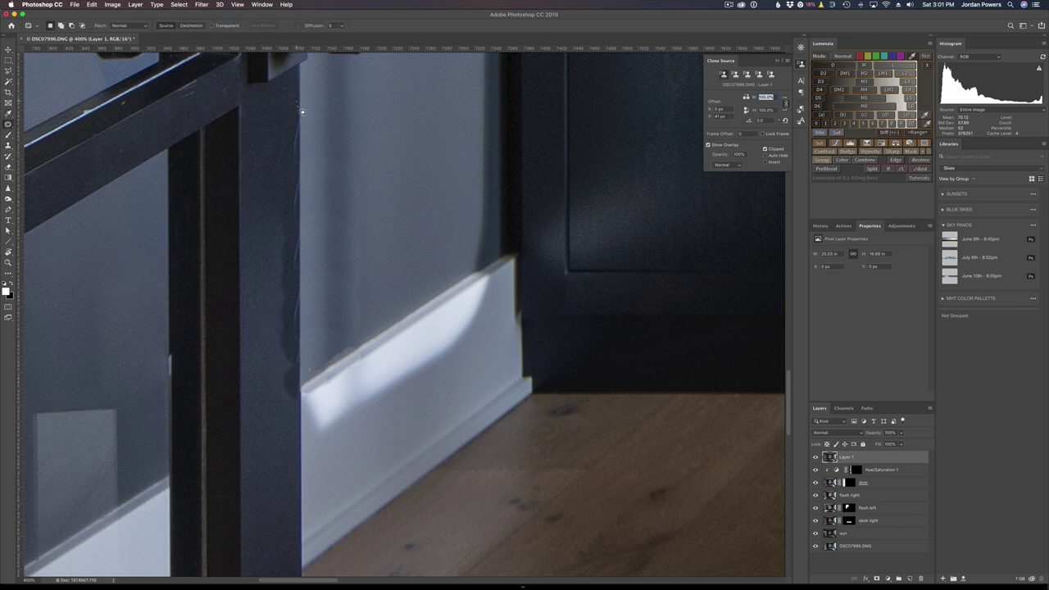
pyautogui.moveTo(296, 101)
pyautogui.mouseDown()
pyautogui.moveTo(299, 369)
pyautogui.moveTo(286, 405)
pyautogui.moveTo(274, 367)
pyautogui.moveTo(286, 155)
pyautogui.moveTo(270, 169)
pyautogui.mouseUp()
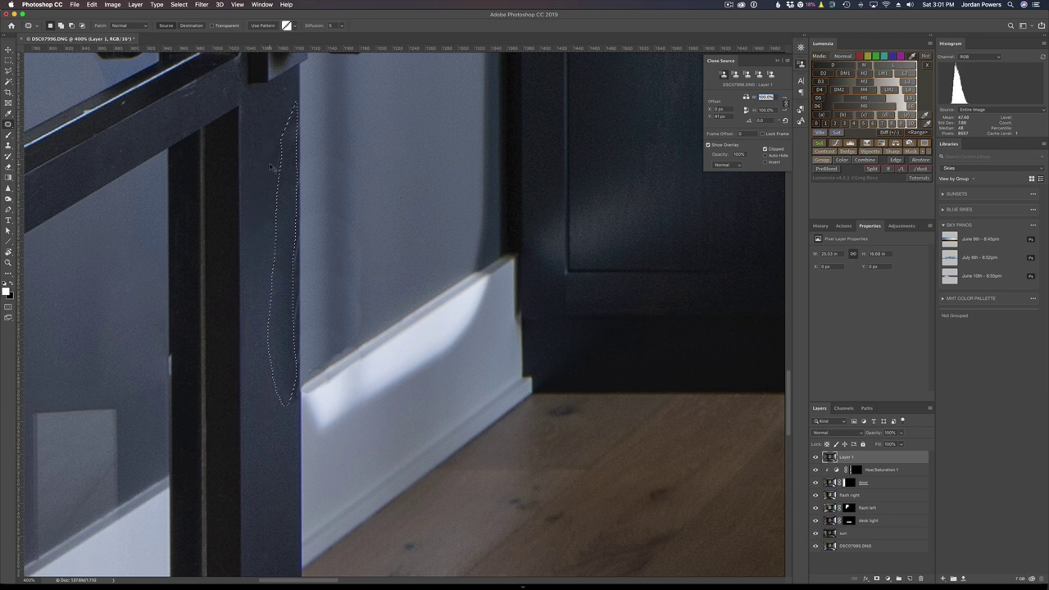
pyautogui.press('super+d')
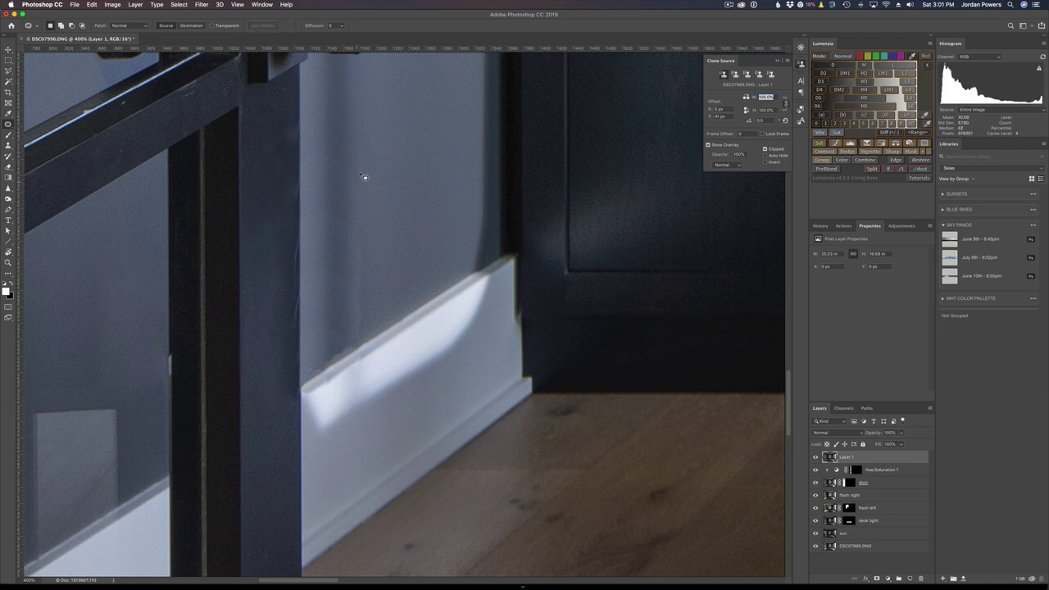
pyautogui.moveTo(364, 170)
pyautogui.mouseDown()
pyautogui.moveTo(319, 149)
pyautogui.moveTo(305, 168)
pyautogui.moveTo(310, 352)
pyautogui.moveTo(357, 340)
pyautogui.moveTo(383, 291)
pyautogui.mouseUp()
pyautogui.press('super+minus')
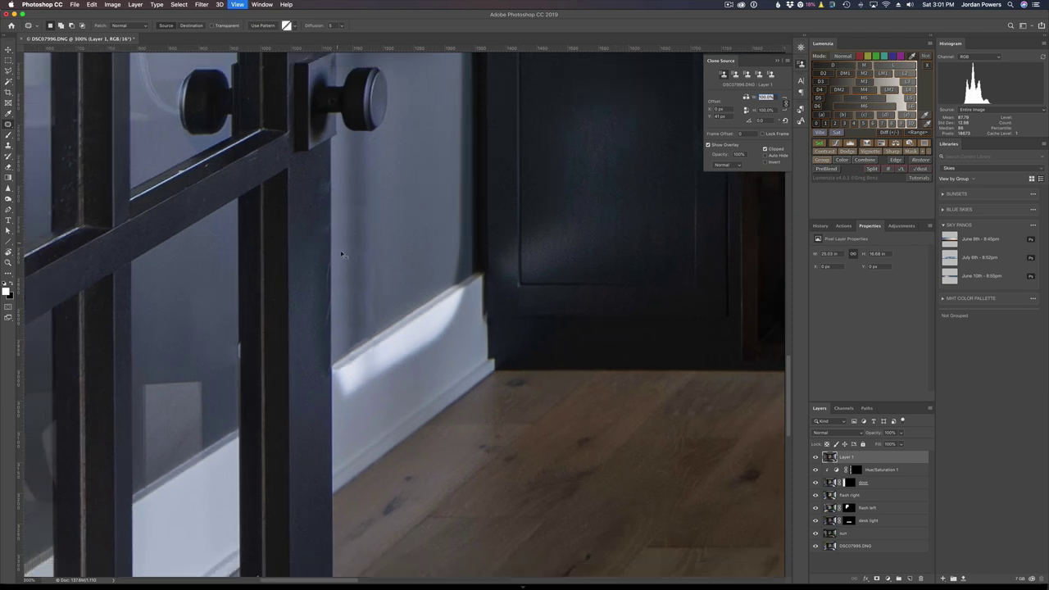
pyautogui.press('super+minus')
pyautogui.press('super+minus')
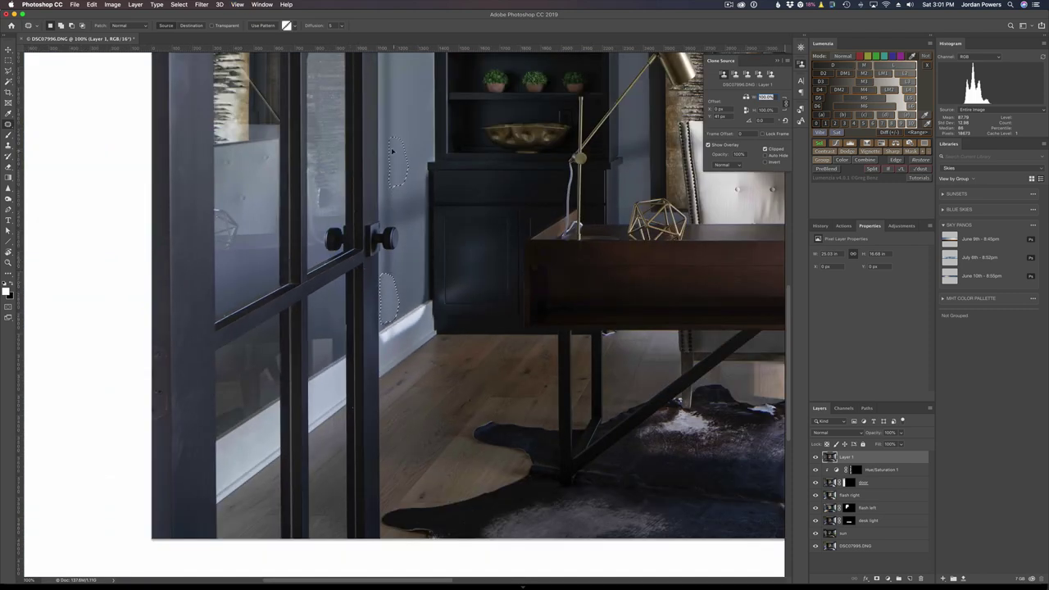
pyautogui.moveTo(393, 150)
pyautogui.mouseDown()
pyautogui.moveTo(384, 138)
pyautogui.moveTo(388, 149)
pyautogui.mouseUp()
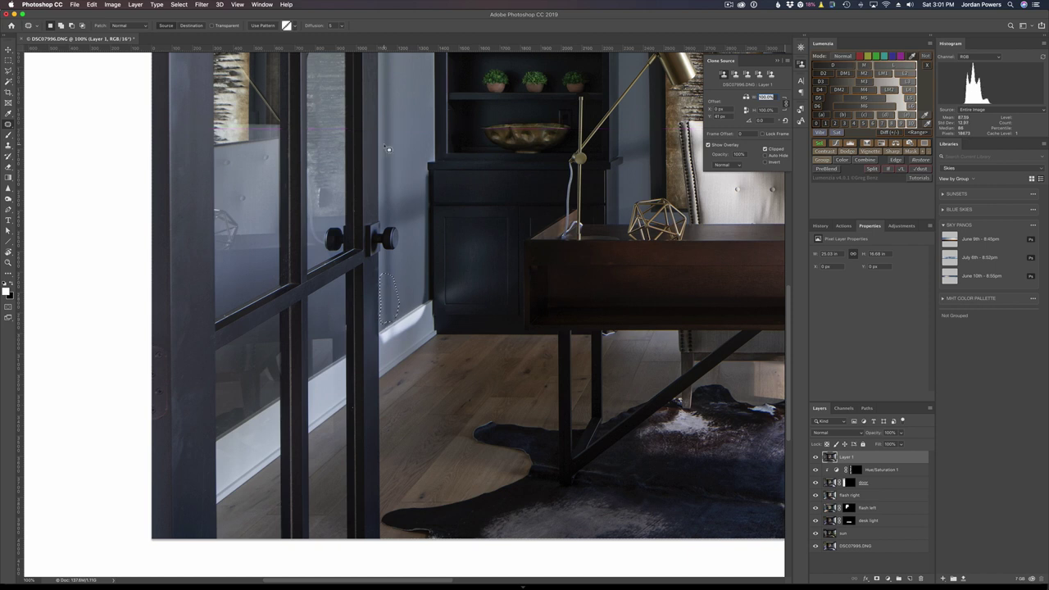
pyautogui.press('super+d')
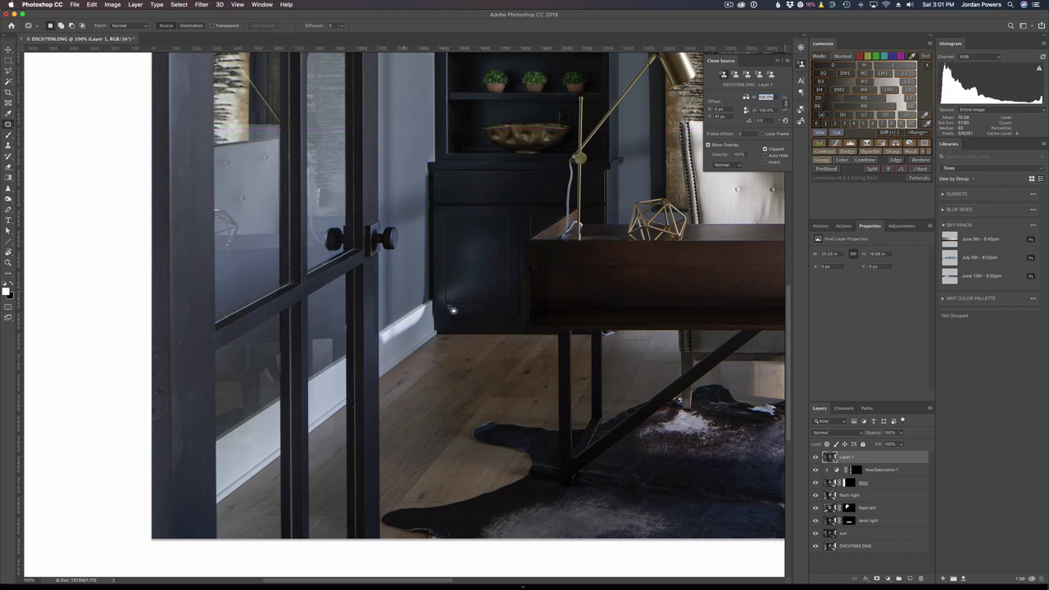
pyautogui.scroll(5, 426, 325)
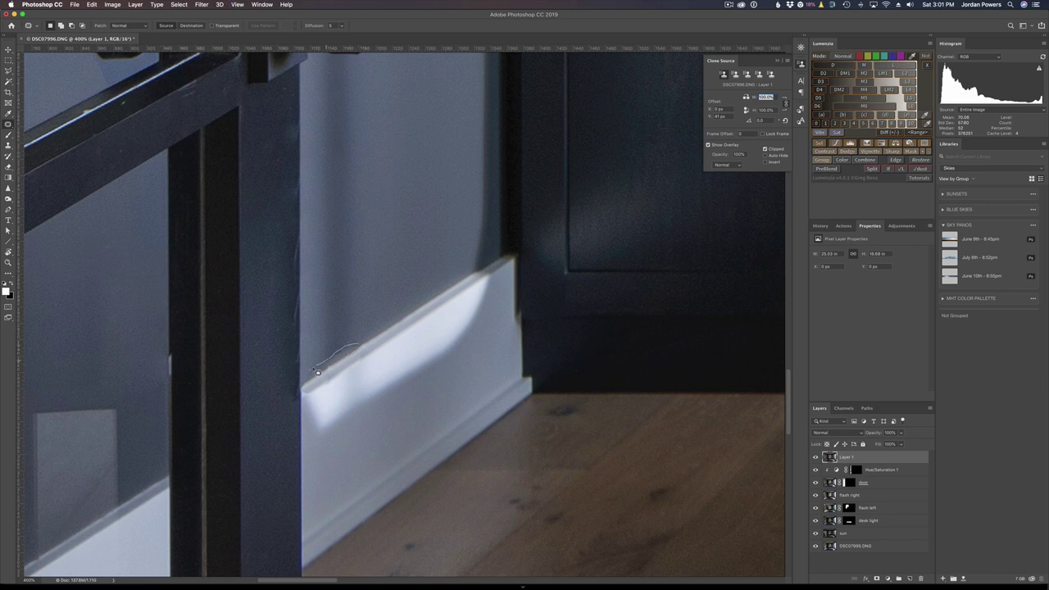
pyautogui.moveTo(315, 391); pyautogui.dragTo(418, 316)
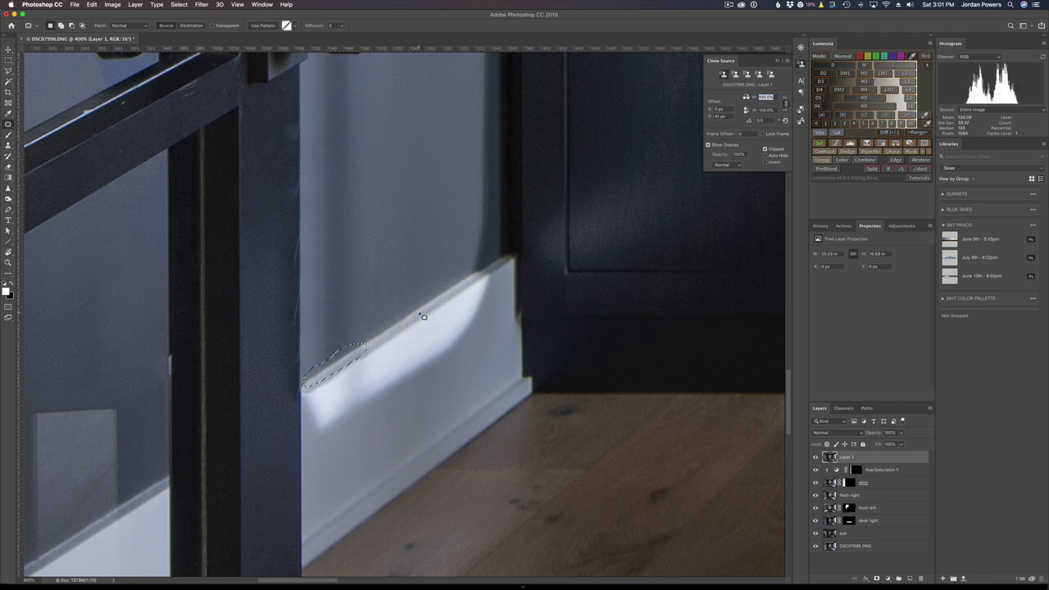
pyautogui.press('super+d')
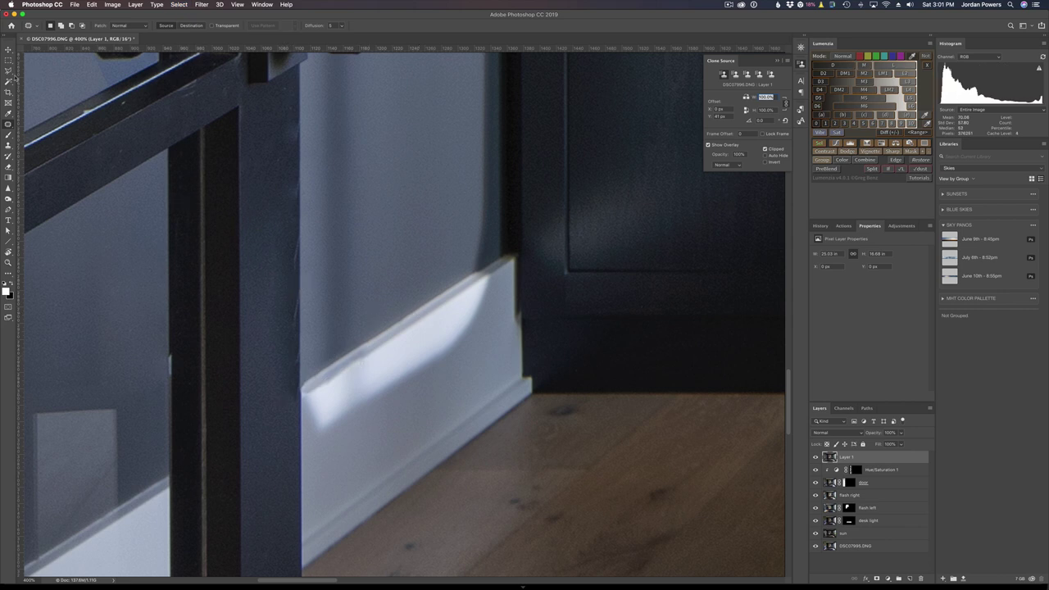
# Step: Clone-stamp over the door post's edge from nearby samples
pyautogui.click(8, 145)
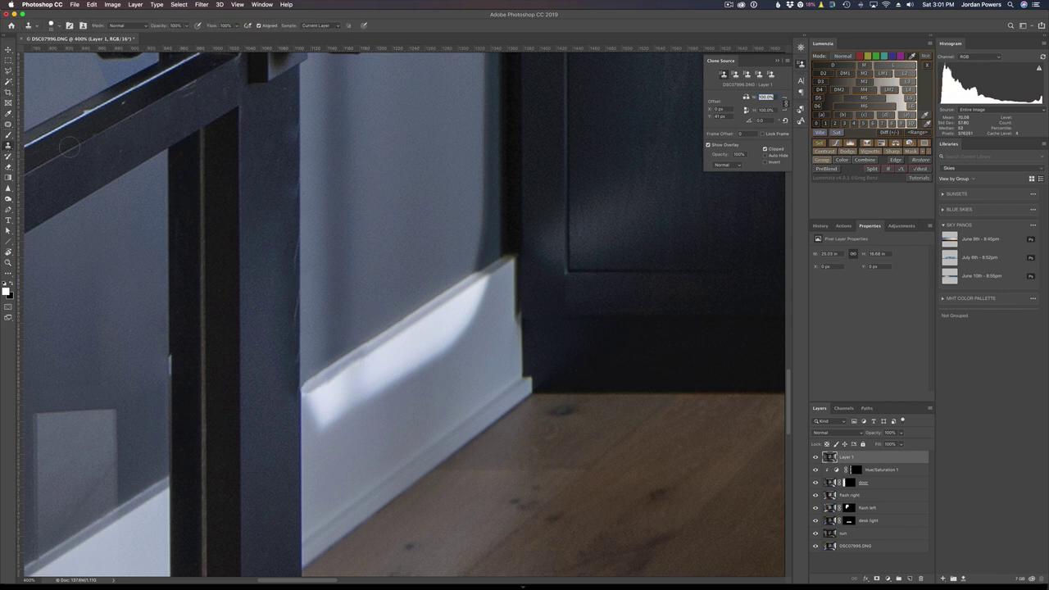
pyautogui.keyDown('alt'); pyautogui.click(274, 133); pyautogui.keyUp('alt')
pyautogui.moveTo(284, 269); pyautogui.dragTo(287, 264)
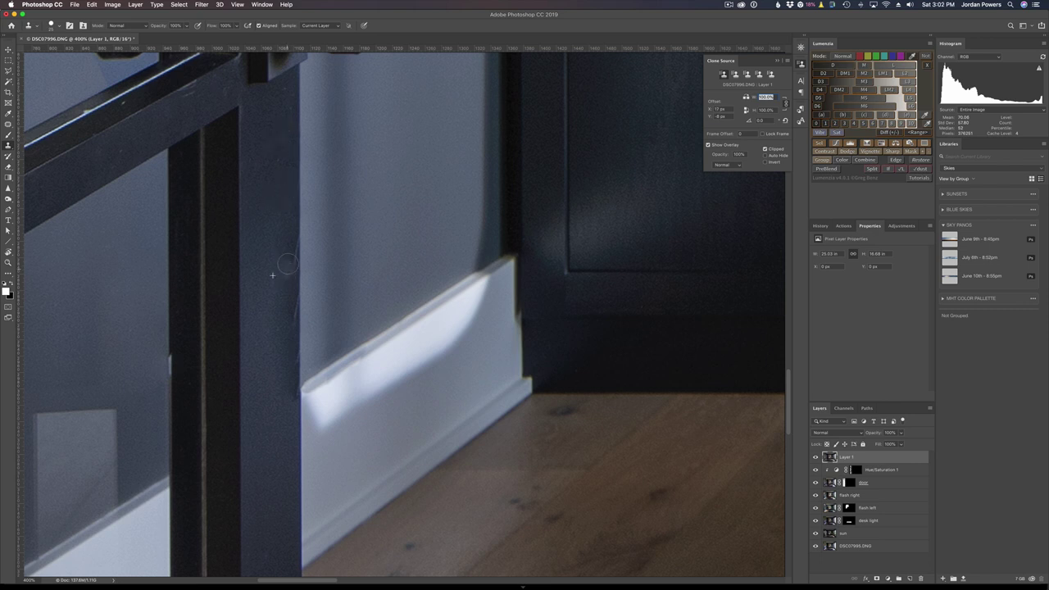
pyautogui.keyDown('alt'); pyautogui.click(285, 232); pyautogui.keyUp('alt')
# Step: Patch the blemish on the dark column from a clean spot, then fit the photo
pyautogui.click(10, 123)
pyautogui.moveTo(265, 126)
pyautogui.mouseDown()
pyautogui.moveTo(295, 124)
pyautogui.moveTo(297, 142)
pyautogui.moveTo(297, 333)
pyautogui.moveTo(281, 375)
pyautogui.moveTo(261, 348)
pyautogui.moveTo(266, 305)
pyautogui.mouseUp()
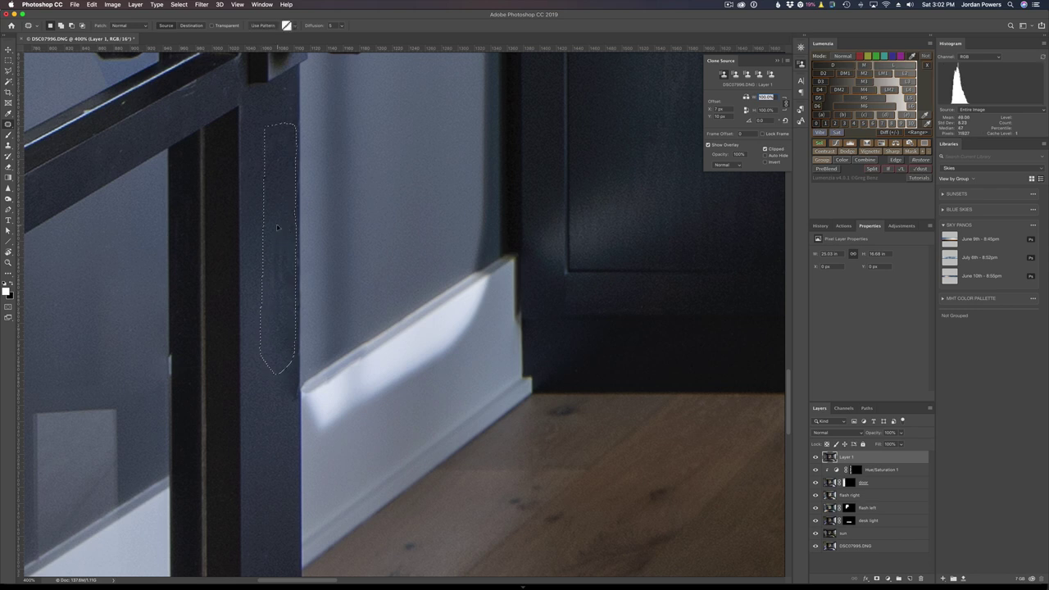
pyautogui.moveTo(276, 228); pyautogui.dragTo(273, 458)
pyautogui.press('super+d')
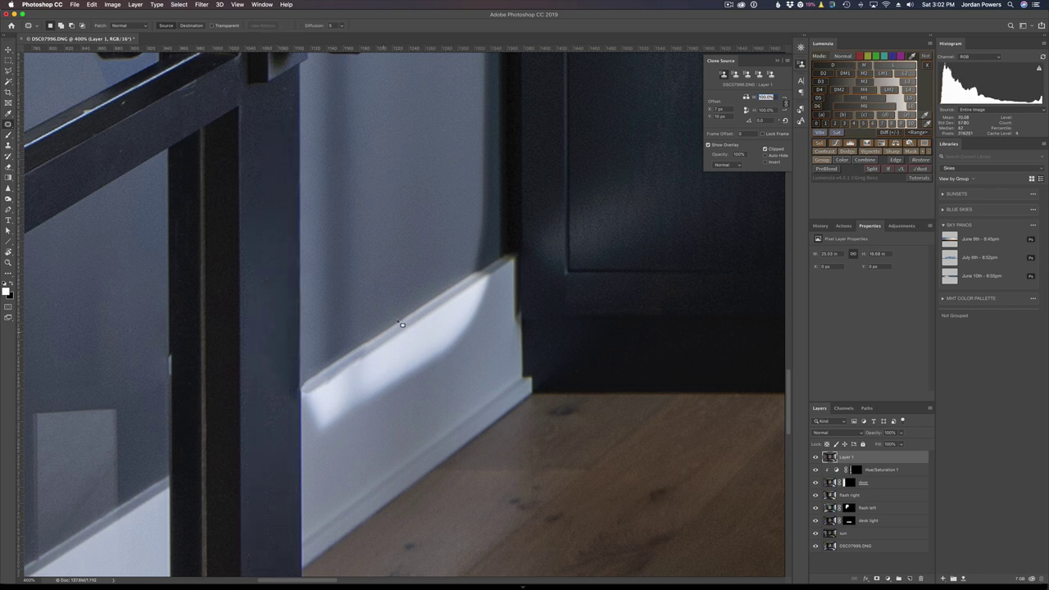
pyautogui.press('super+0')
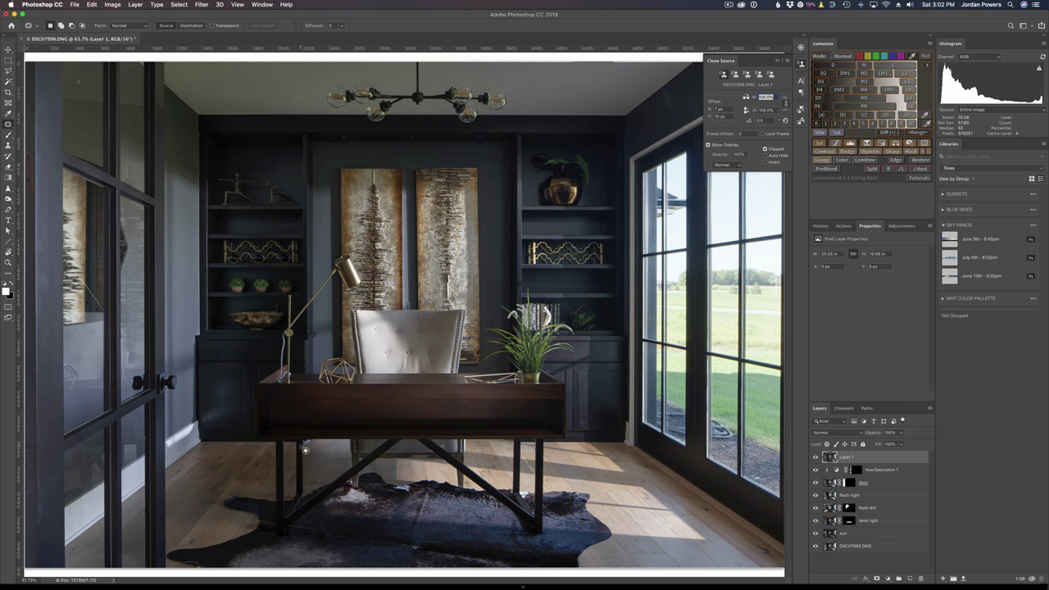
# Step: Zoom in under the desk and clone clean pixels over the glint by the desk leg with a smaller brush
pyautogui.press('super+equal')
pyautogui.scroll(10, 297, 473)
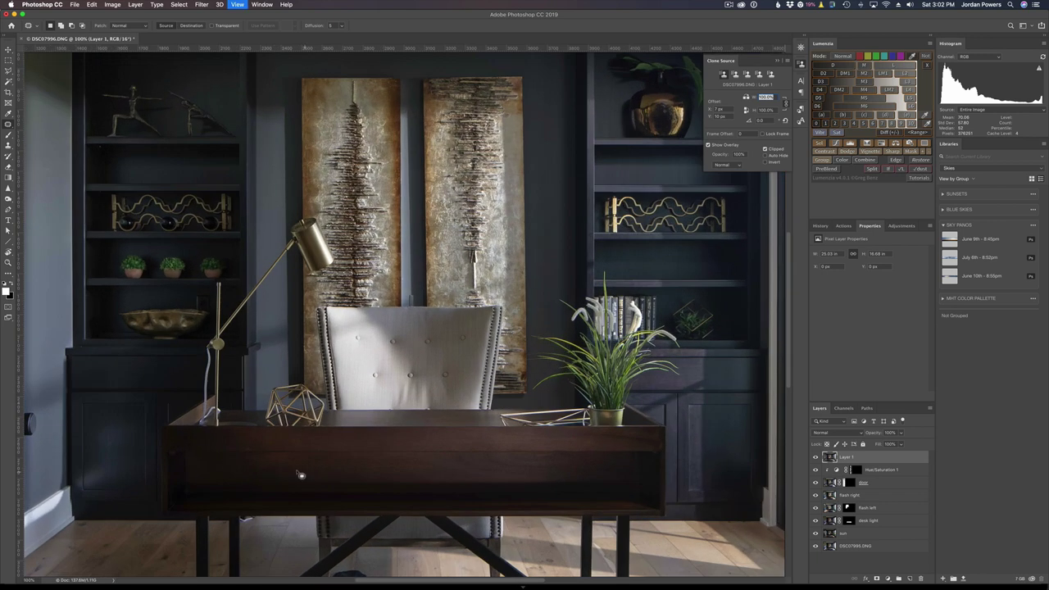
pyautogui.hscroll(-3, 297, 473)
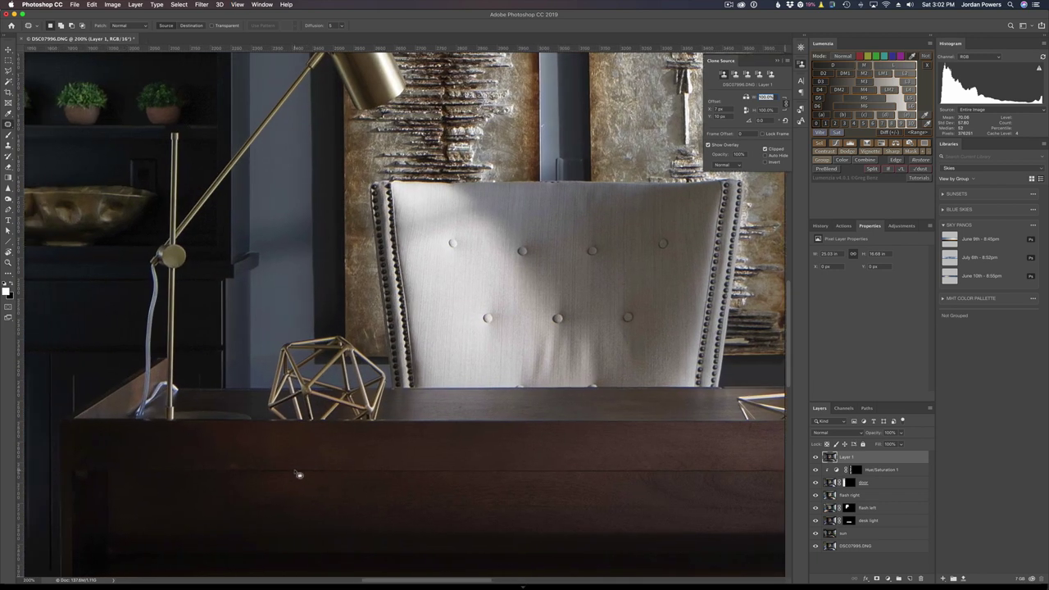
pyautogui.scroll(-8, 296, 473)
pyautogui.scroll(3, 297, 471)
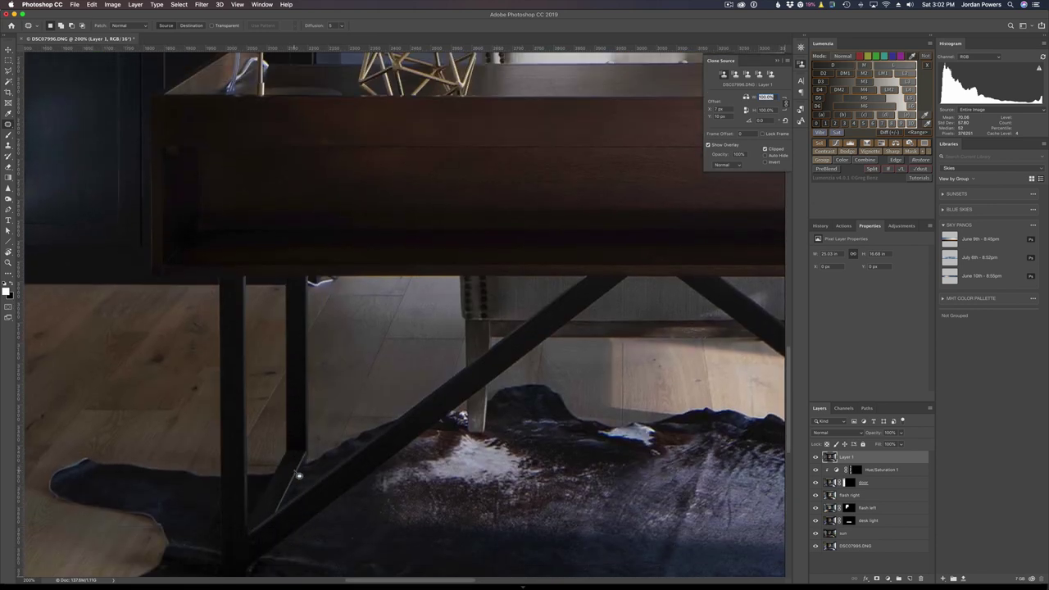
pyautogui.press('super+equal')
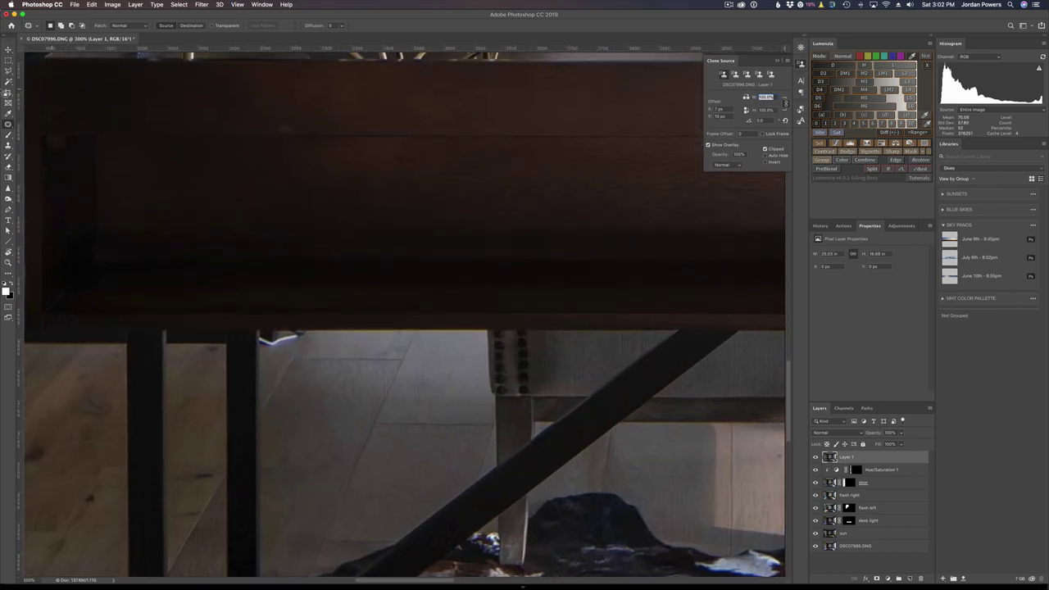
pyautogui.click(8, 144)
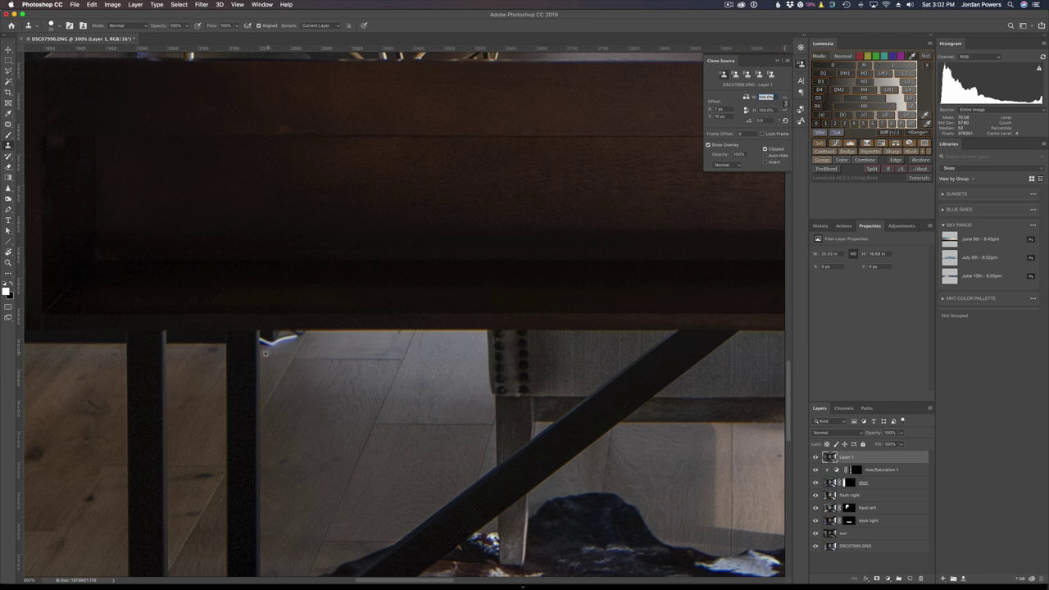
pyautogui.press('[')
pyautogui.press('[')
pyautogui.keyDown('alt'); pyautogui.click(212, 343); pyautogui.keyUp('alt')
pyautogui.keyDown('alt'); pyautogui.click(278, 335); pyautogui.keyUp('alt')
# Step: Patch out the small blue highlight near the chair leg
pyautogui.click(9, 124)
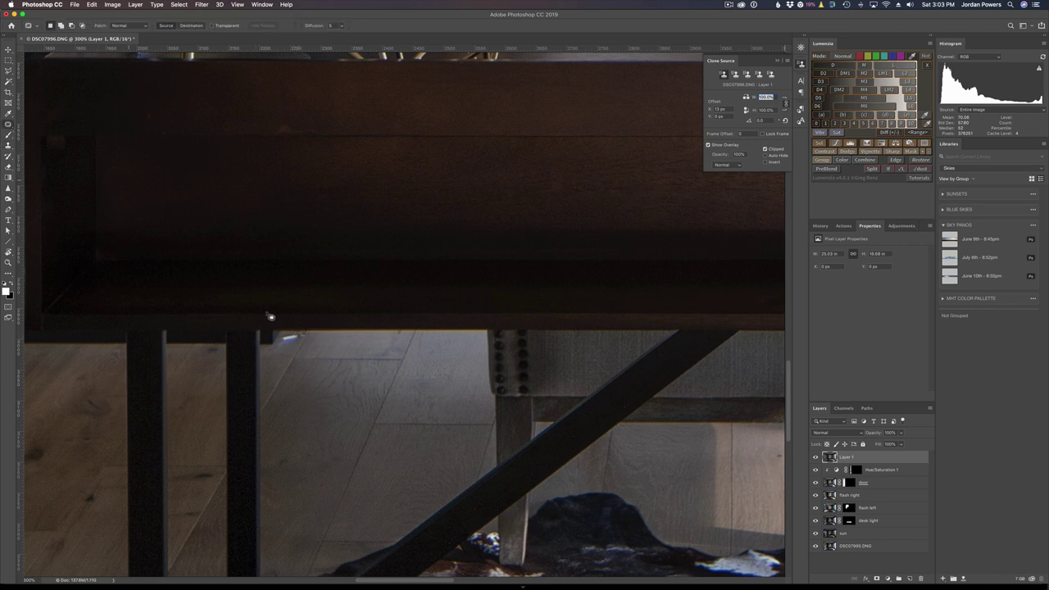
pyautogui.moveTo(309, 337)
pyautogui.mouseDown()
pyautogui.moveTo(271, 353)
pyautogui.moveTo(303, 339)
pyautogui.moveTo(280, 367)
pyautogui.moveTo(345, 350)
pyautogui.mouseUp()
pyautogui.press('super+d')
# Step: Clone-stamp over the glare at the lamp base using samples from the lamp pole
pyautogui.scroll(5, 364, 361)
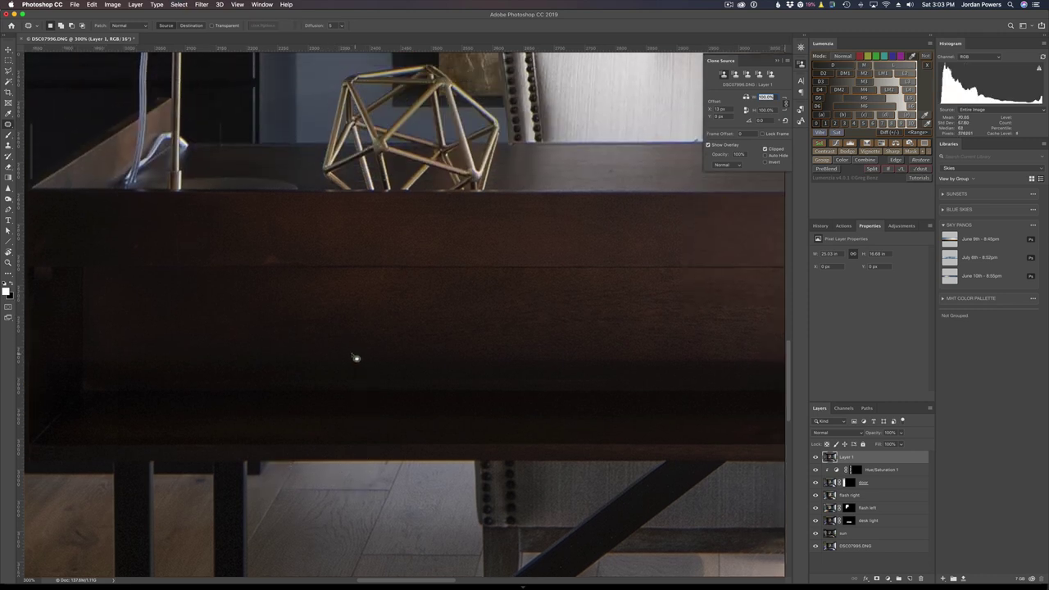
pyautogui.click(8, 145)
pyautogui.keyDown('alt'); pyautogui.click(195, 197); pyautogui.keyUp('alt')
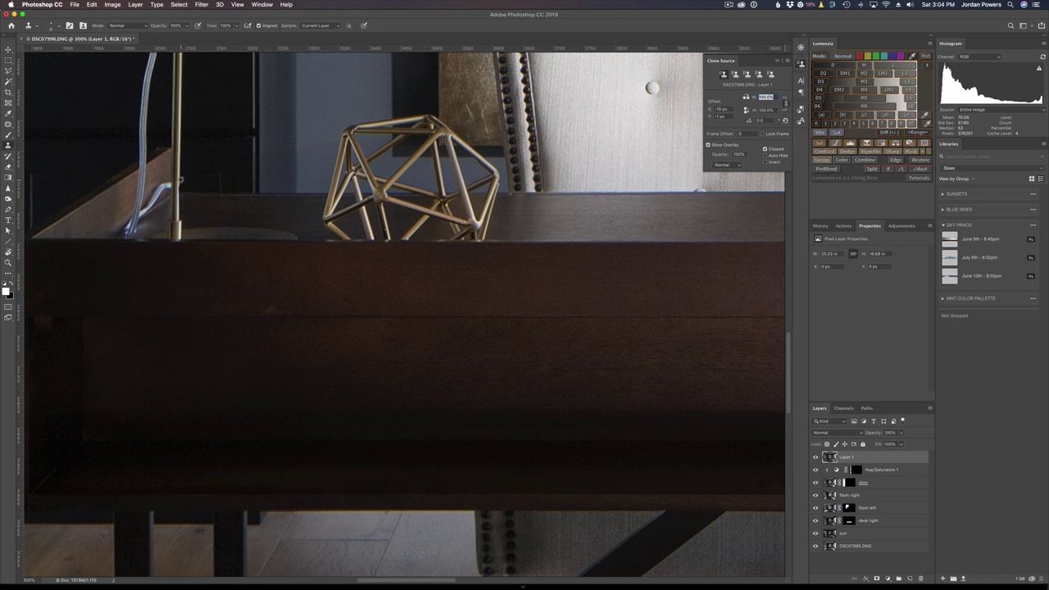
pyautogui.keyDown('alt'); pyautogui.click(181, 189); pyautogui.keyUp('alt')
pyautogui.keyDown('alt'); pyautogui.click(164, 171); pyautogui.keyUp('alt')
# Step: Pan around to inspect the retouching, then fit the whole photo on screen
pyautogui.hscroll(15, 267, 156)
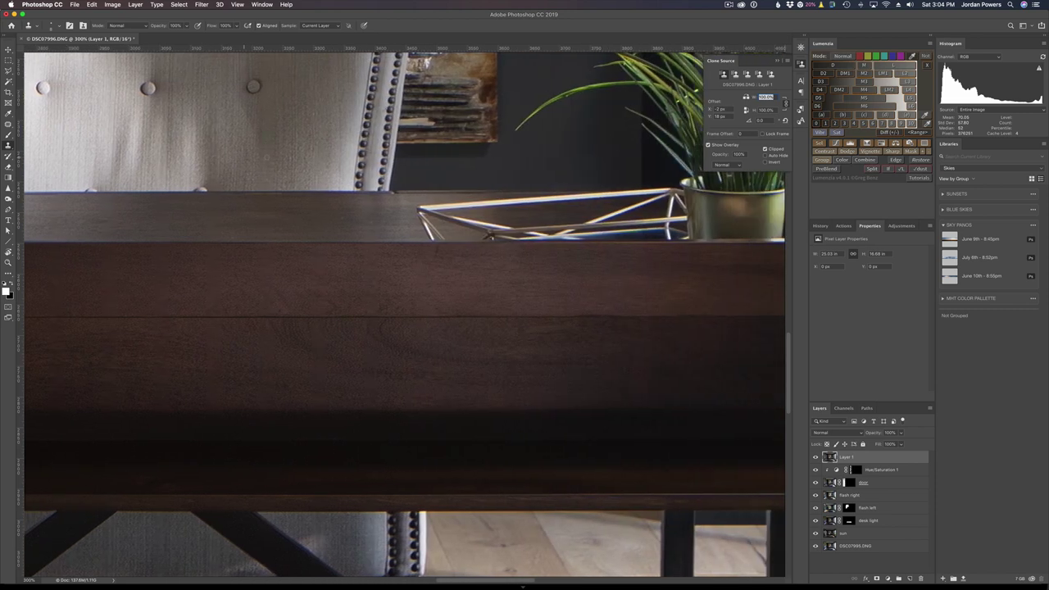
pyautogui.hscroll(10, 267, 156)
pyautogui.scroll(-8, 265, 156)
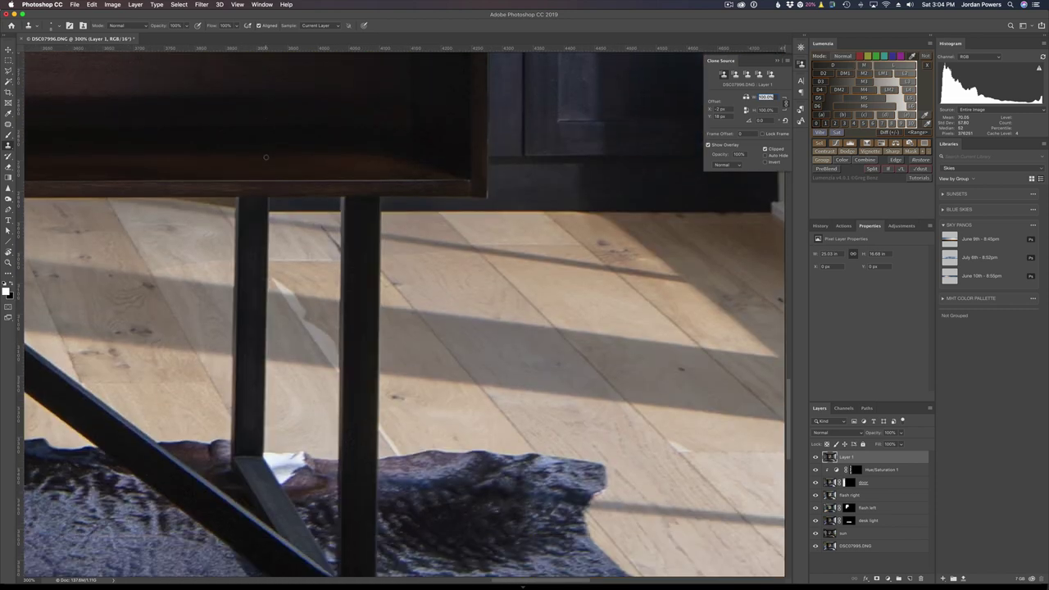
pyautogui.scroll(-5, 266, 156)
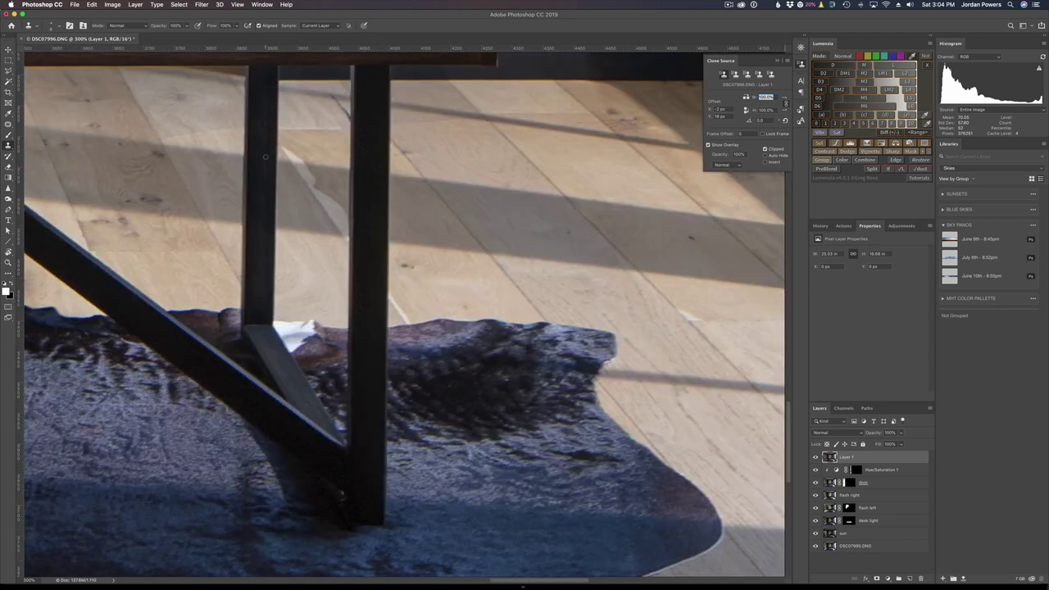
pyautogui.scroll(20, 264, 157)
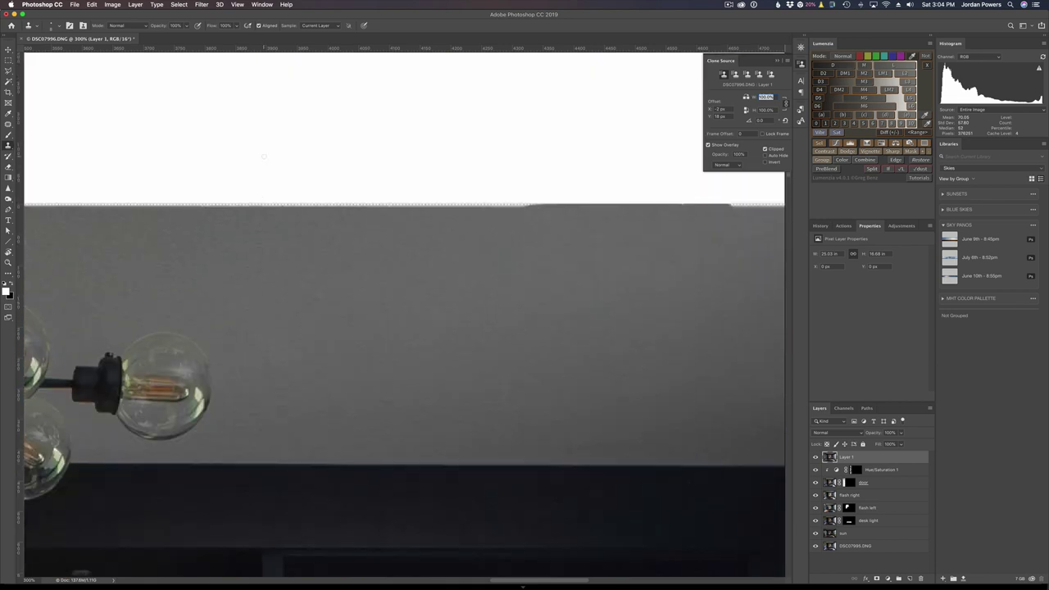
pyautogui.scroll(-5, 264, 157)
pyautogui.hscroll(-6, 264, 156)
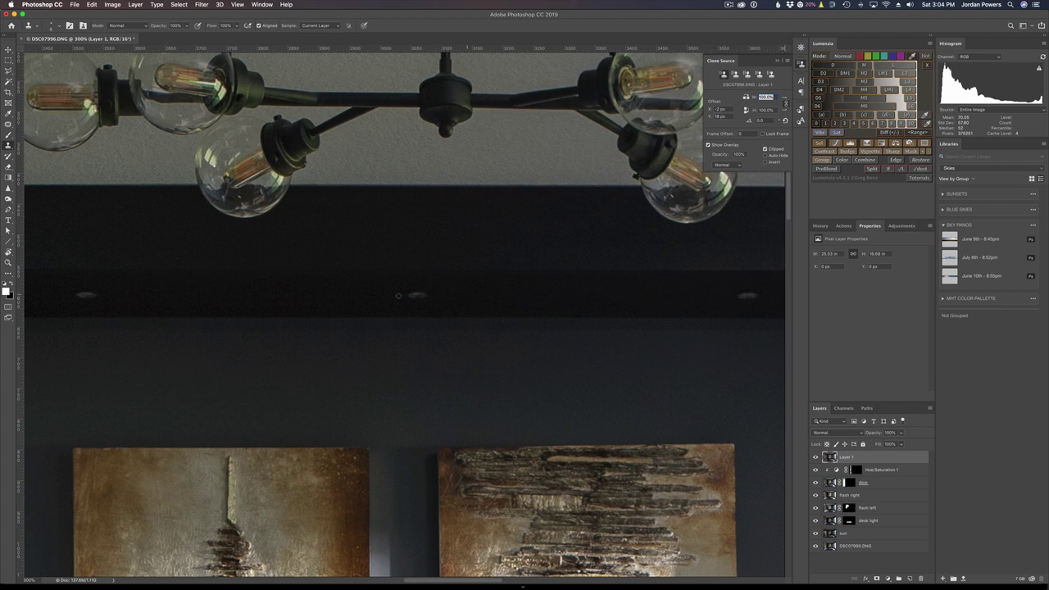
pyautogui.hscroll(-8, 399, 295)
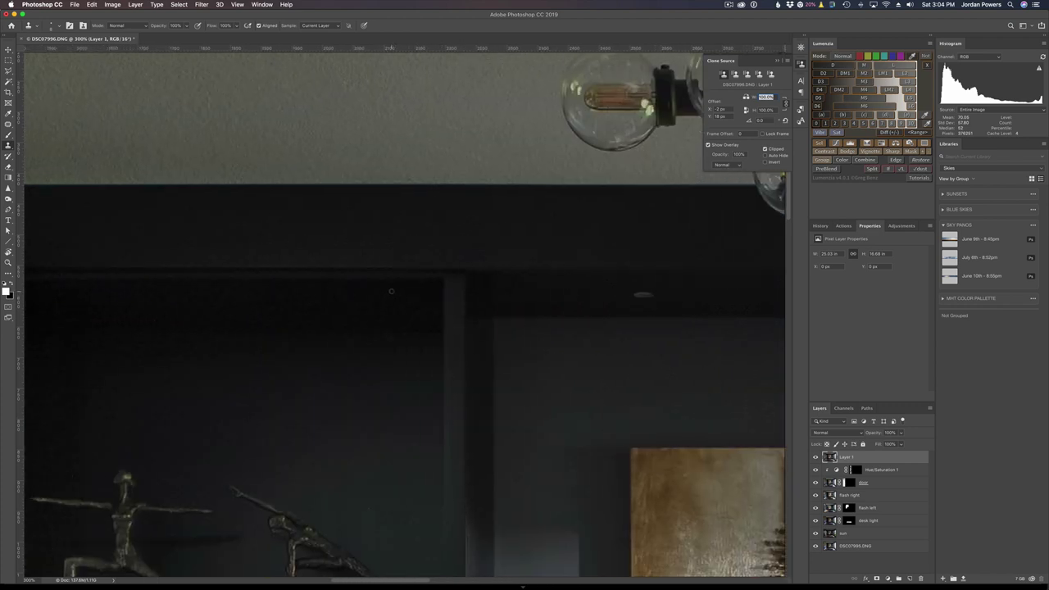
pyautogui.hscroll(-8, 391, 290)
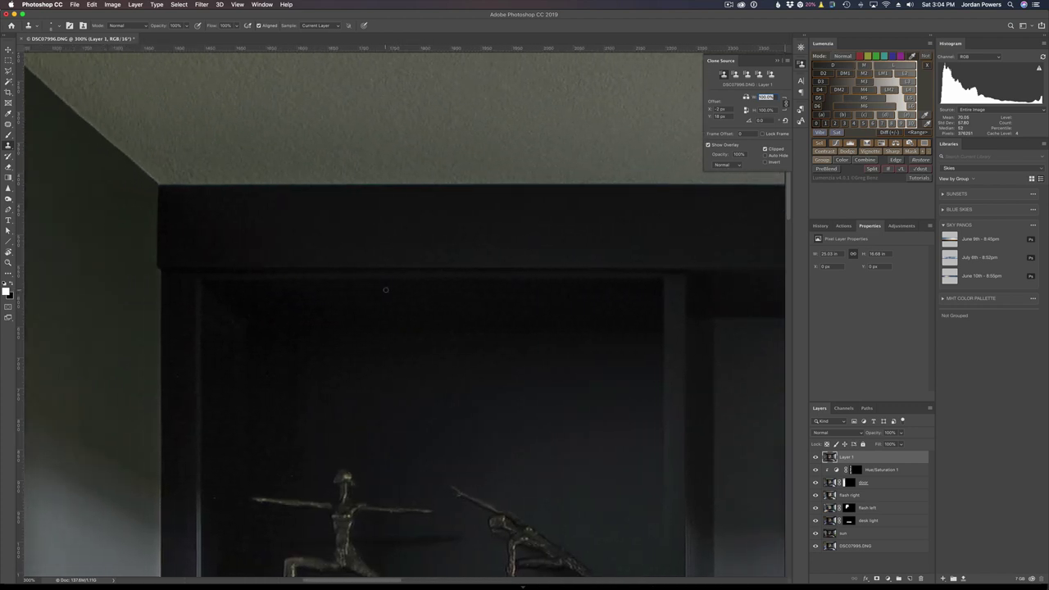
pyautogui.hscroll(-3, 385, 289)
pyautogui.scroll(1, 385, 289)
pyautogui.press('super+0')
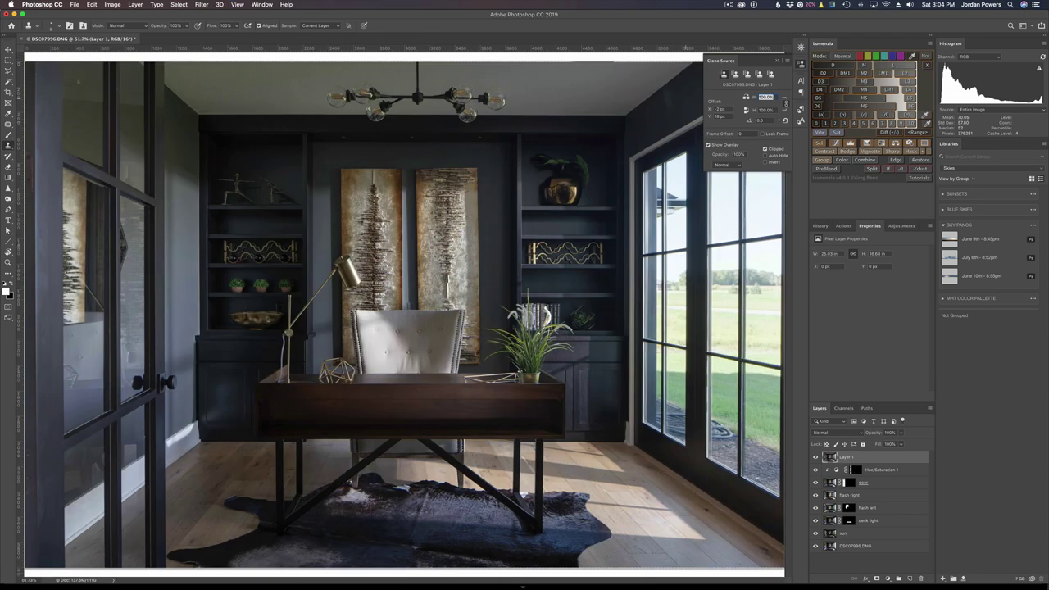
# Step: Patch the spots on the right wall near the ceiling and close the Clone Source panel
pyautogui.press('j')
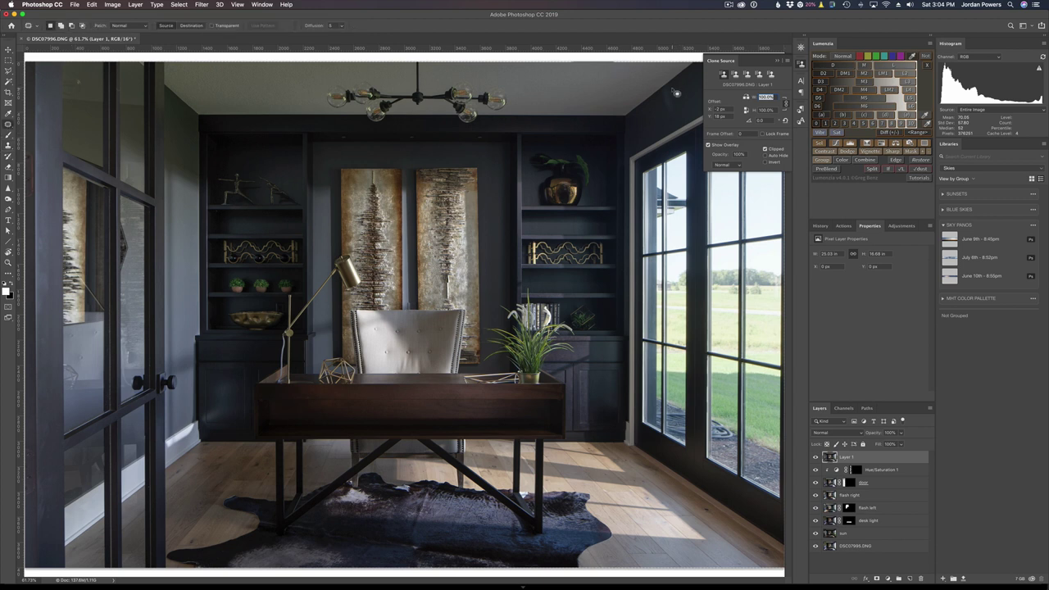
pyautogui.moveTo(672, 92)
pyautogui.mouseDown()
pyautogui.moveTo(662, 99)
pyautogui.moveTo(667, 123)
pyautogui.moveTo(683, 112)
pyautogui.moveTo(674, 91)
pyautogui.mouseUp()
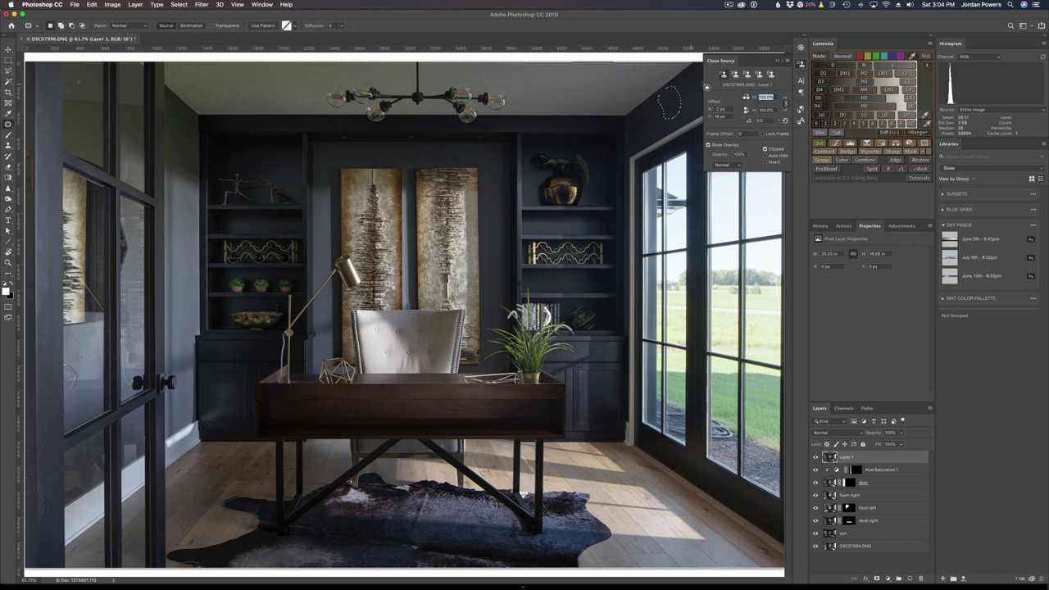
pyautogui.click(774, 62)
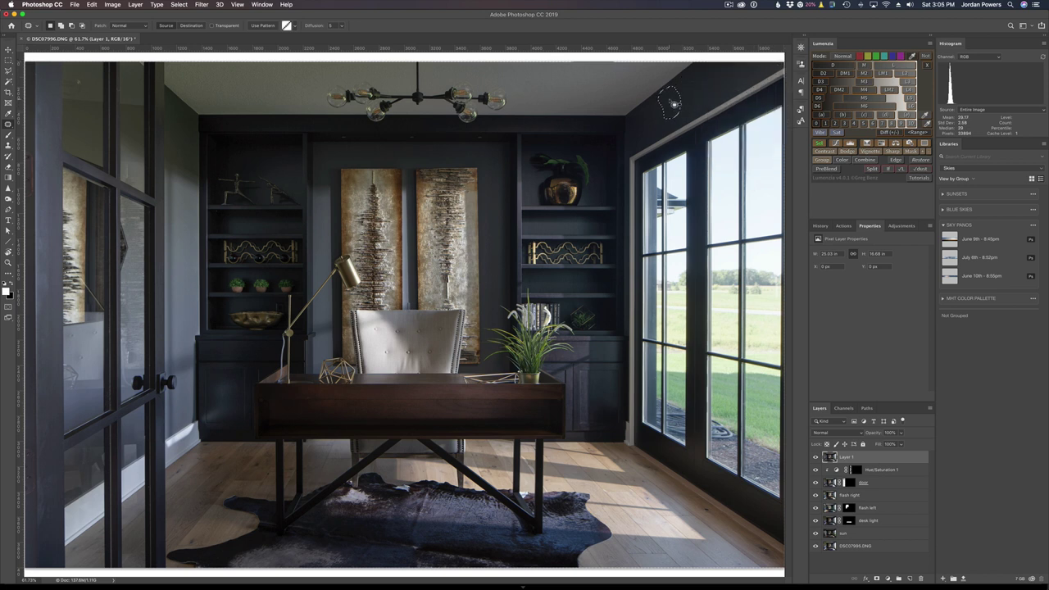
pyautogui.click(677, 105)
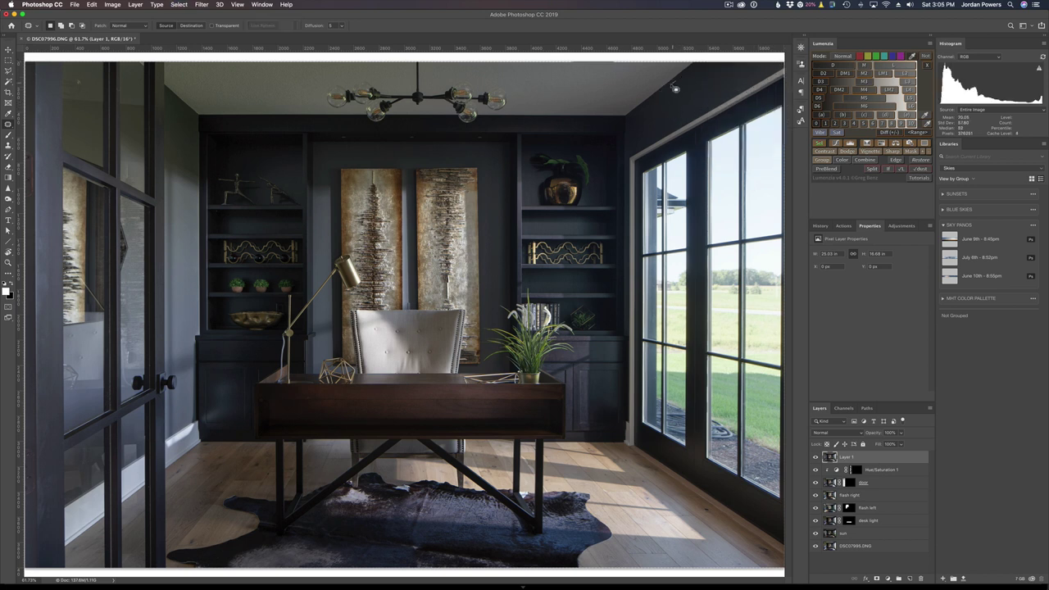
pyautogui.moveTo(668, 92)
pyautogui.mouseDown()
pyautogui.moveTo(661, 100)
pyautogui.moveTo(680, 105)
pyautogui.moveTo(670, 85)
pyautogui.moveTo(685, 80)
pyautogui.mouseUp()
pyautogui.click(702, 89)
pyautogui.moveTo(688, 81)
pyautogui.mouseDown()
pyautogui.moveTo(674, 92)
pyautogui.moveTo(686, 80)
pyautogui.mouseUp()
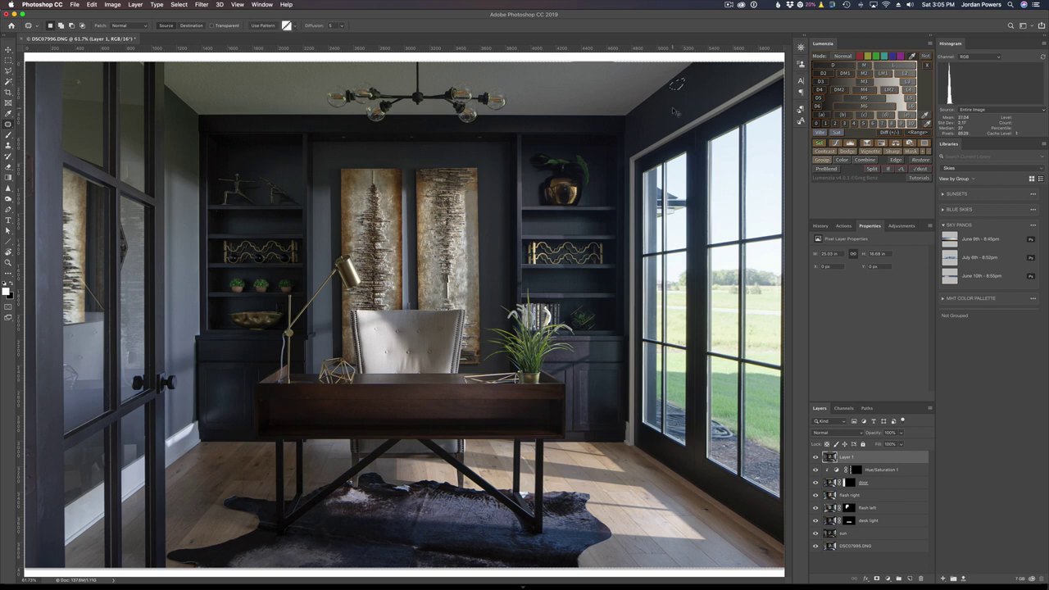
pyautogui.click(674, 109)
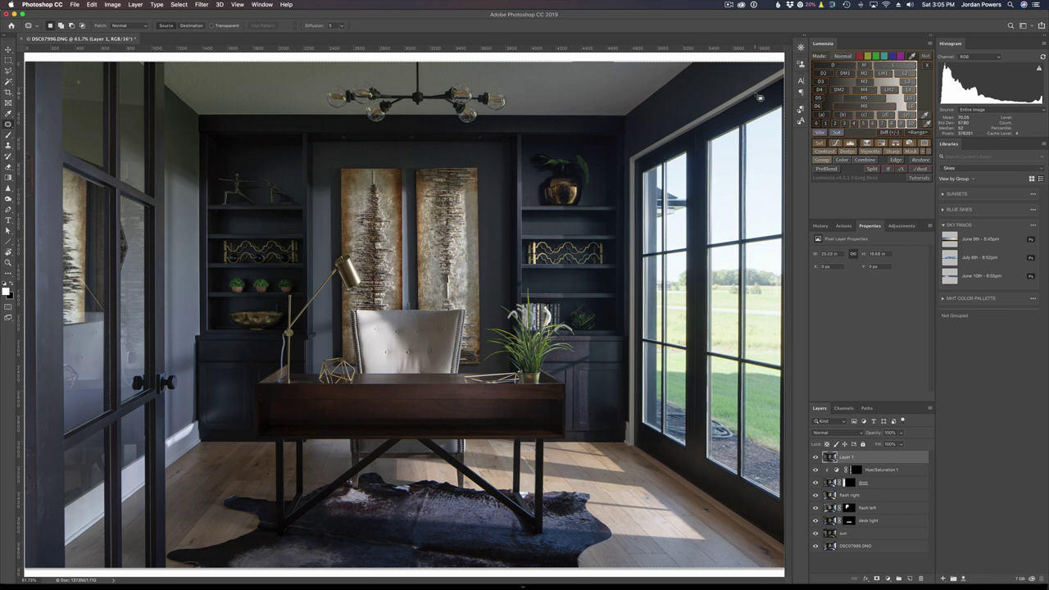
# Step: Toggle Layer 1's visibility repeatedly to compare before and after the patches
pyautogui.click(815, 456)
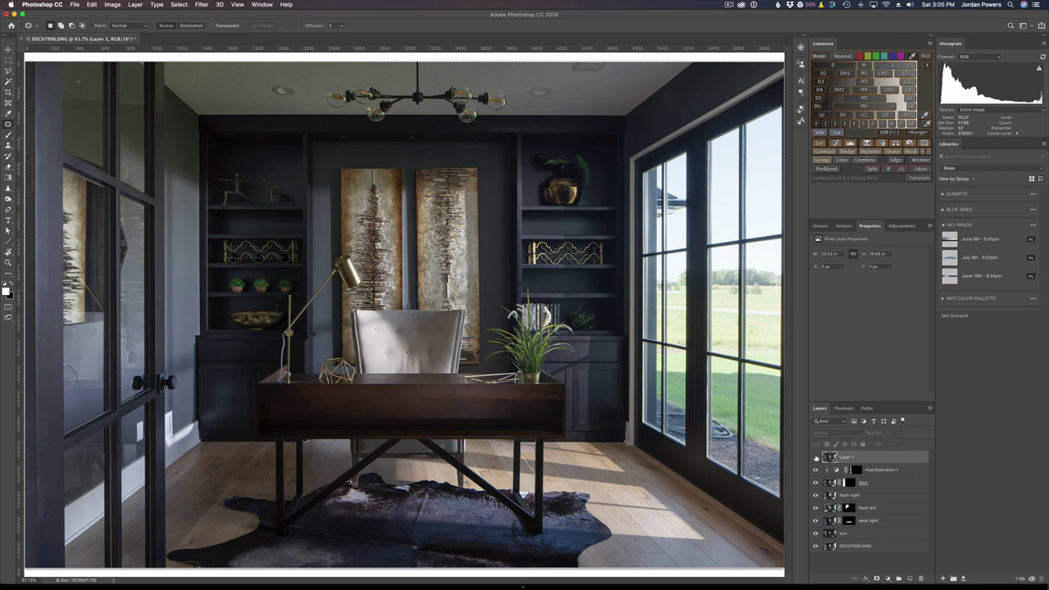
pyautogui.click(815, 456)
pyautogui.click(815, 456)
pyautogui.click(815, 456)
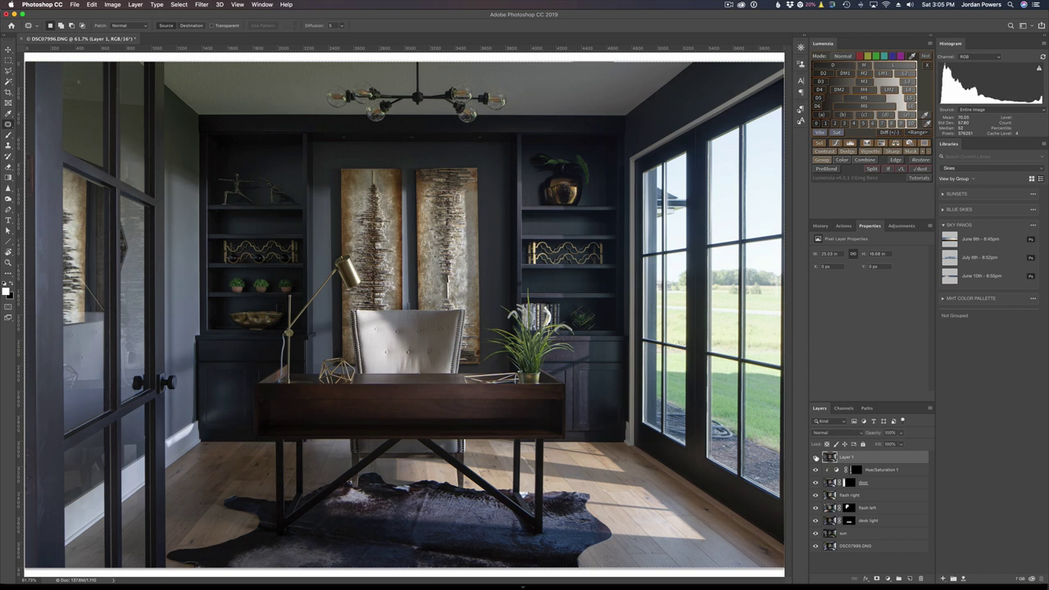
pyautogui.click(815, 456)
pyautogui.click(815, 456)
pyautogui.click(816, 456)
pyautogui.click(815, 457)
# Step: Zoom to 300%, clone away the strip's dark spot and light blotch, then lasso its edge for patching
pyautogui.press('super+equal')
pyautogui.press('super+equal')
pyautogui.press('super+equal')
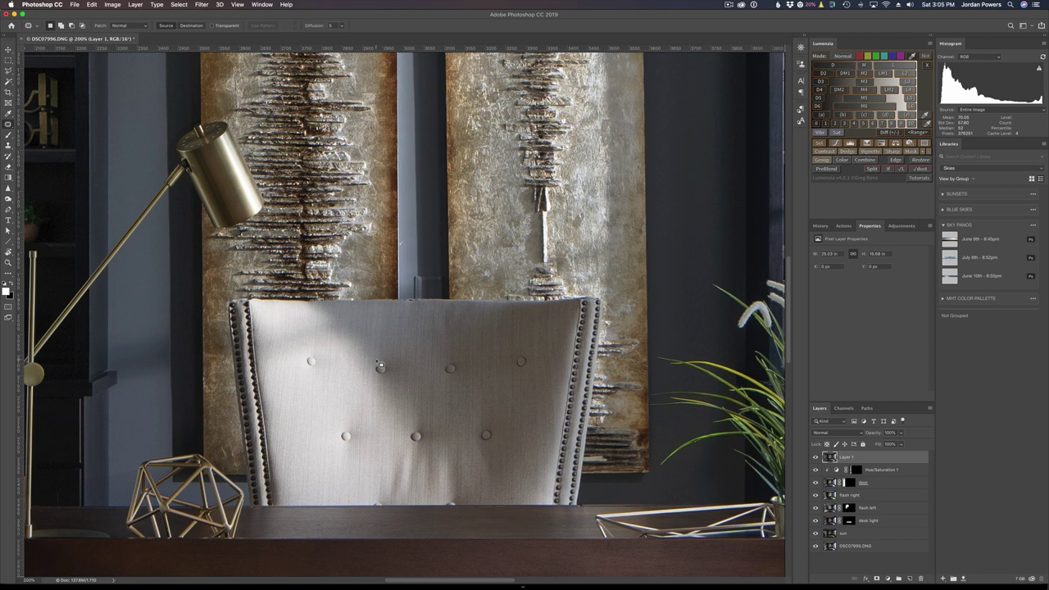
pyautogui.press('super+minus')
pyautogui.press('super+minus')
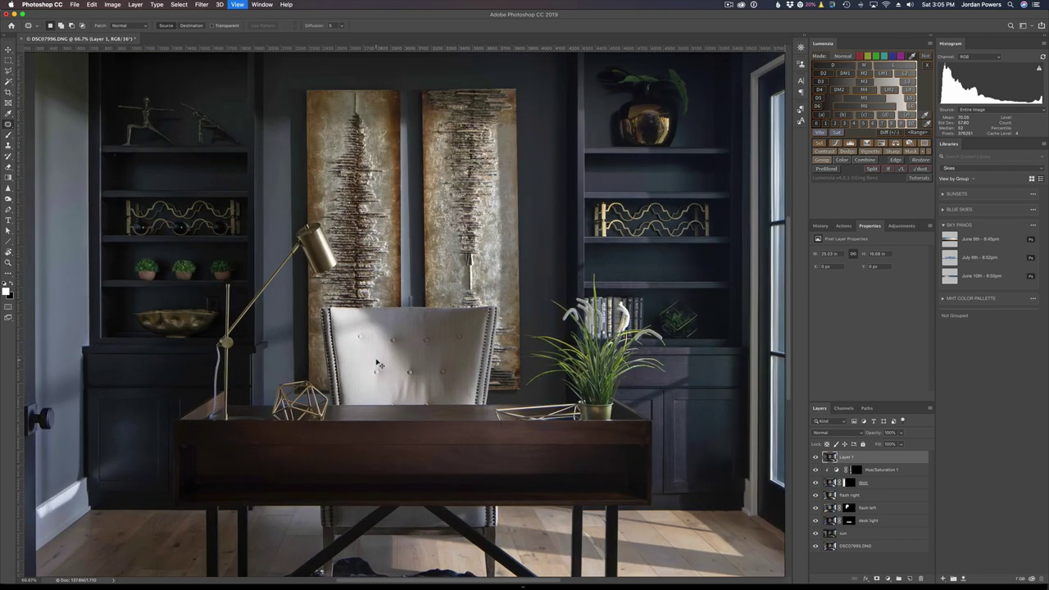
pyautogui.press('super+equal')
pyautogui.press('super+equal')
pyautogui.press('super+equal')
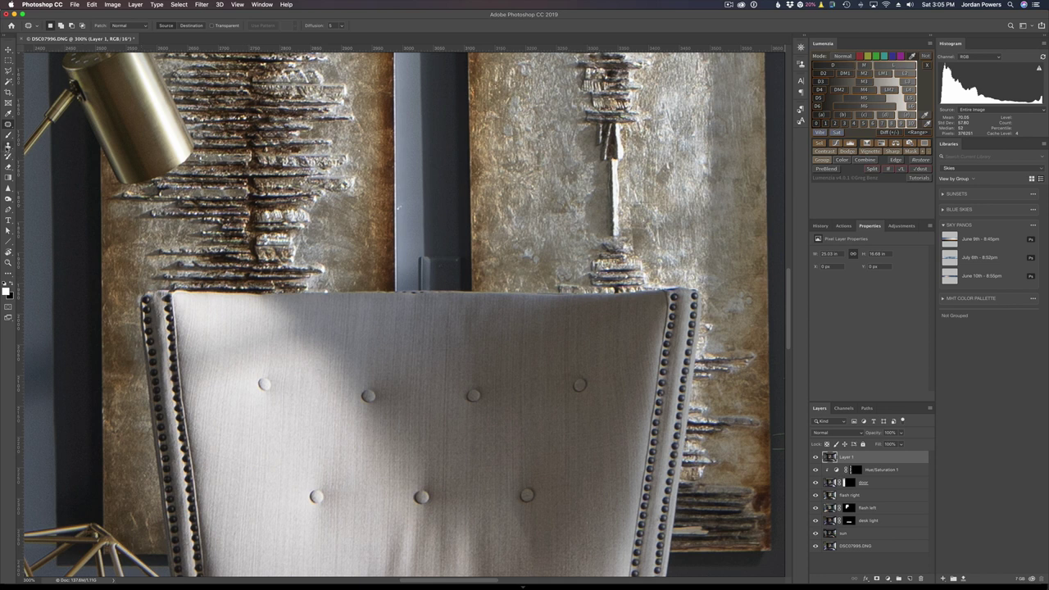
pyautogui.click(8, 145)
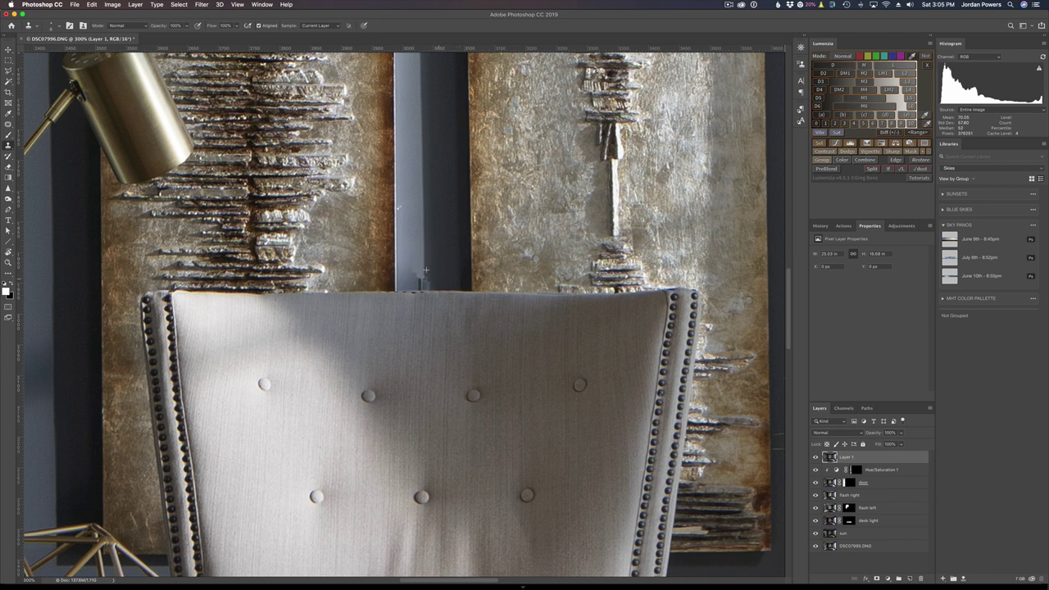
pyautogui.click(421, 279)
pyautogui.click(418, 285)
pyautogui.click(9, 124)
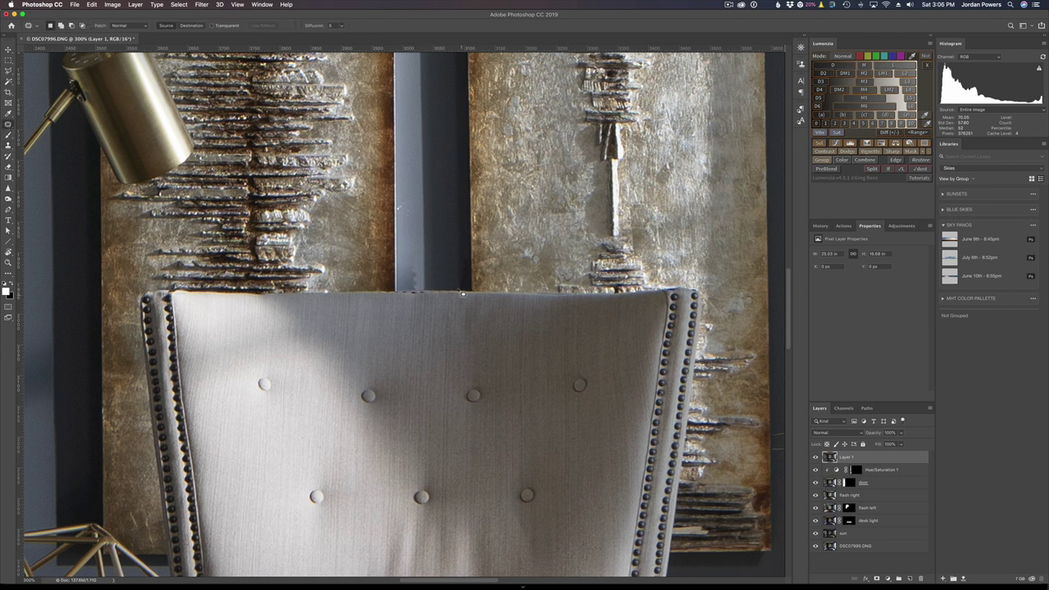
pyautogui.moveTo(459, 293)
pyautogui.mouseDown()
pyautogui.moveTo(415, 293)
pyautogui.moveTo(405, 266)
pyautogui.moveTo(418, 244)
pyautogui.moveTo(456, 244)
pyautogui.moveTo(471, 286)
pyautogui.moveTo(456, 292)
pyautogui.moveTo(438, 197)
pyautogui.mouseUp()
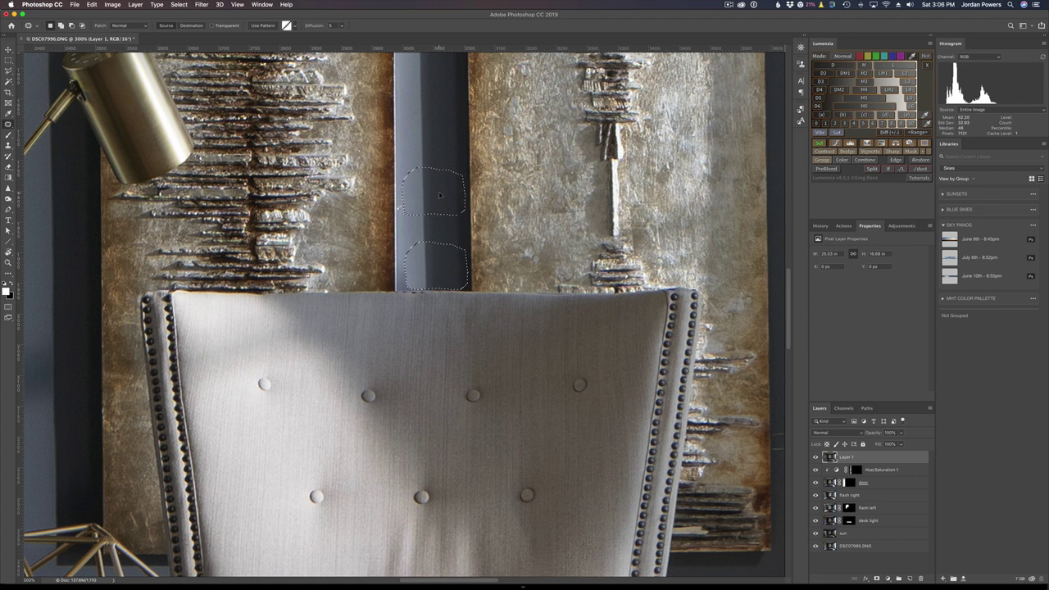
# Step: Patch the strip area above the chair and the dark edge with clean texture
pyautogui.moveTo(440, 194); pyautogui.dragTo(443, 197)
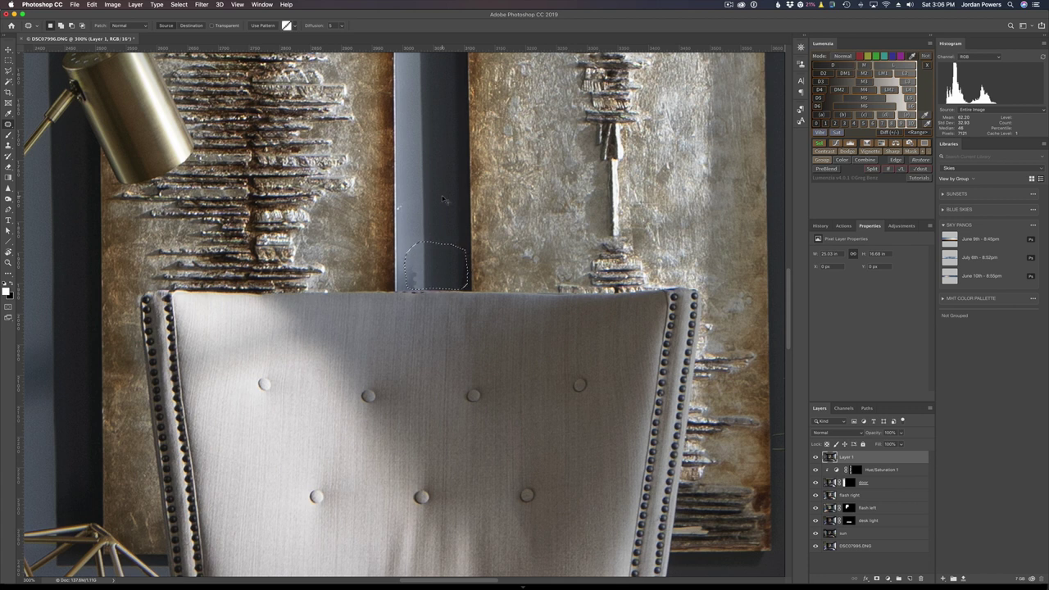
pyautogui.press('super+d')
pyautogui.press('super+equal')
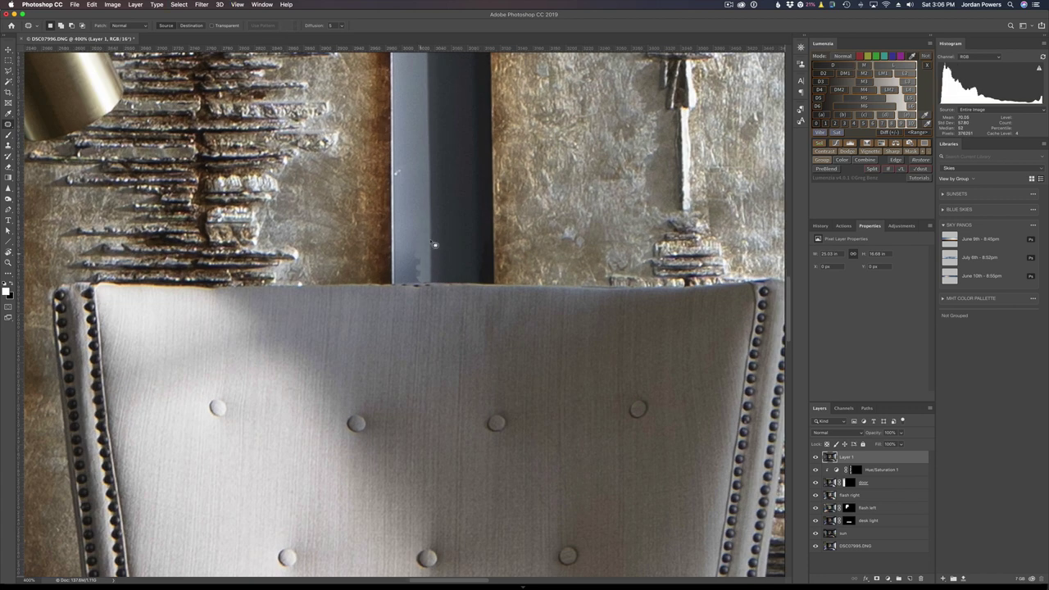
pyautogui.moveTo(413, 245)
pyautogui.mouseDown()
pyautogui.moveTo(406, 272)
pyautogui.moveTo(415, 284)
pyautogui.moveTo(448, 286)
pyautogui.moveTo(447, 236)
pyautogui.moveTo(427, 187)
pyautogui.mouseUp()
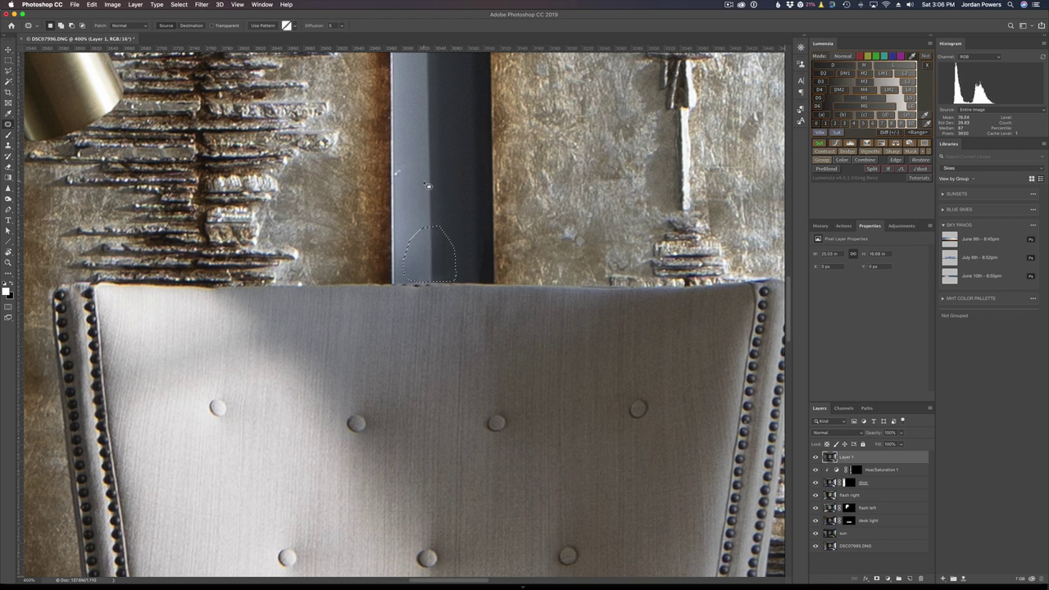
pyautogui.press('super+d')
# Step: Patch two more blemishes on the grey strip, then fit the whole photo
pyautogui.moveTo(470, 230)
pyautogui.mouseDown()
pyautogui.moveTo(492, 283)
pyautogui.moveTo(475, 287)
pyautogui.moveTo(462, 278)
pyautogui.moveTo(468, 241)
pyautogui.moveTo(478, 238)
pyautogui.moveTo(468, 172)
pyautogui.mouseUp()
pyautogui.press('super+d')
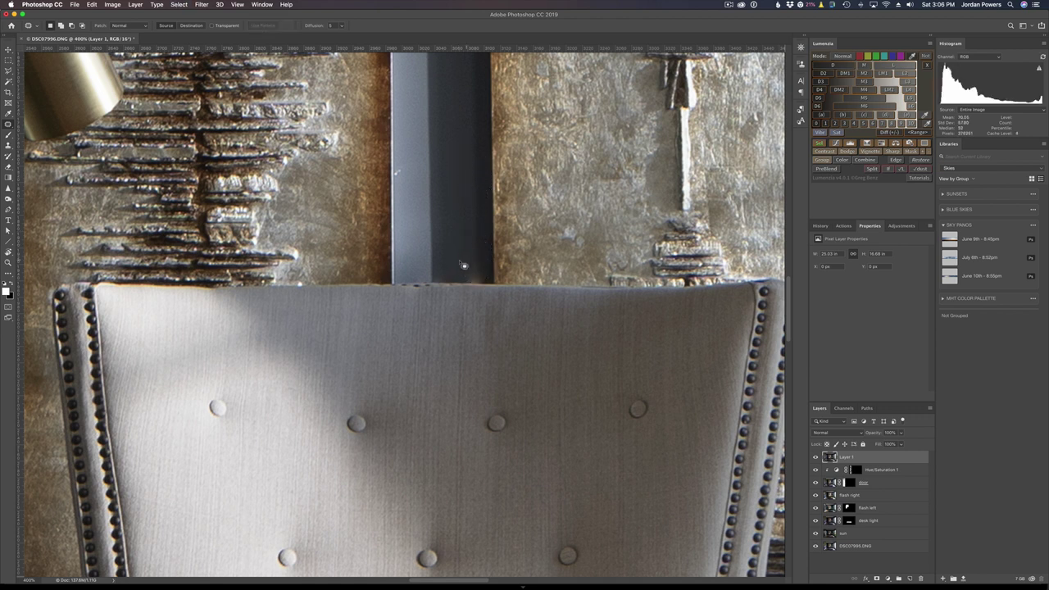
pyautogui.moveTo(471, 230)
pyautogui.mouseDown()
pyautogui.moveTo(485, 239)
pyautogui.moveTo(483, 290)
pyautogui.mouseUp()
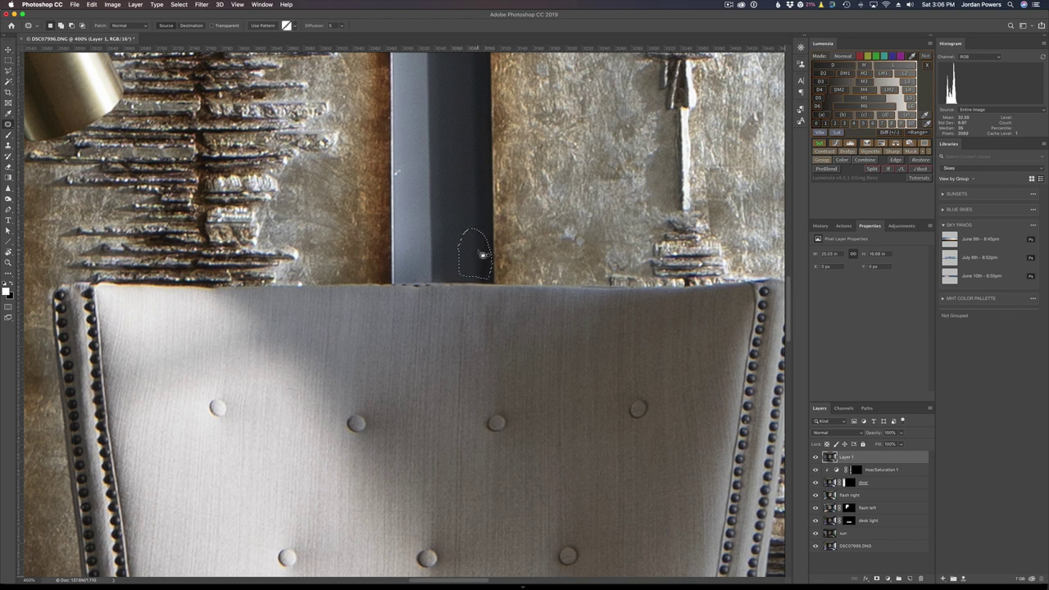
pyautogui.moveTo(477, 245); pyautogui.dragTo(473, 190)
pyautogui.hotkey('ctrl', 'd')
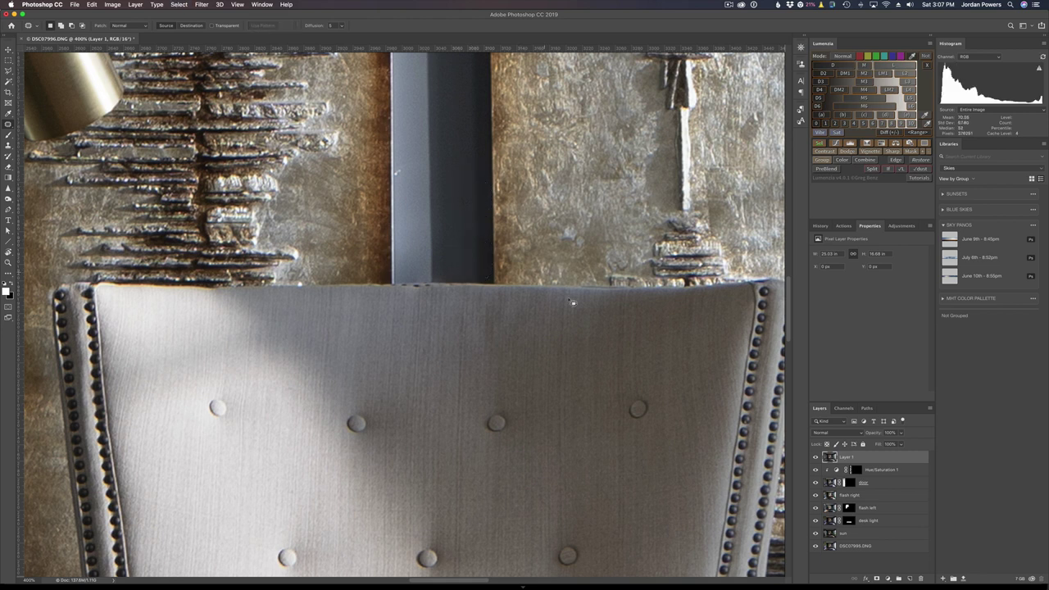
pyautogui.hotkey('ctrl', '0')
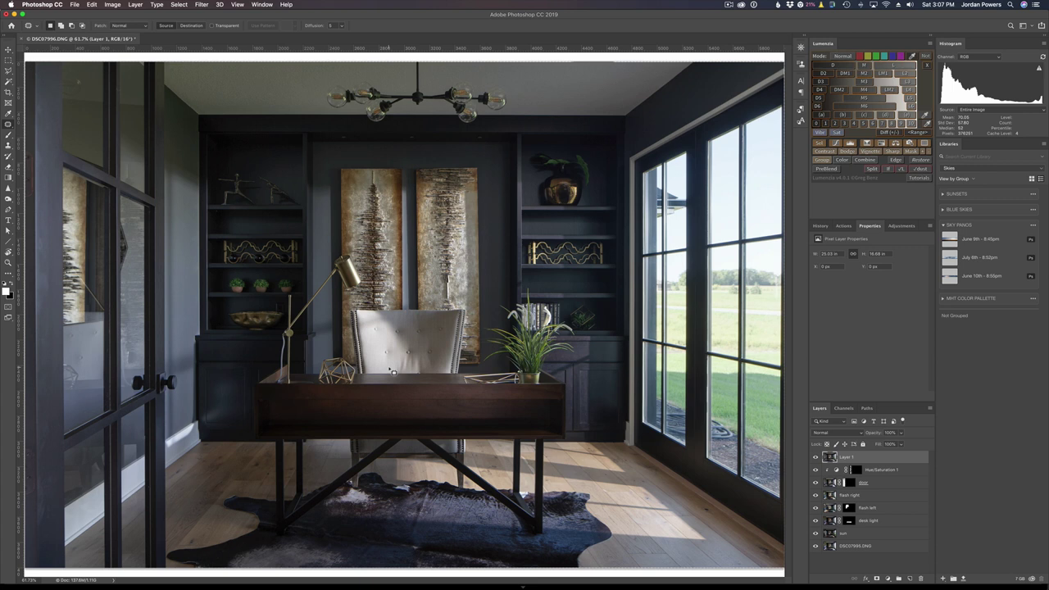
# Step: Inspect the paintings at 100% and closer, then duplicate Layer 1 as Layer 1 copy
pyautogui.press('super+1')
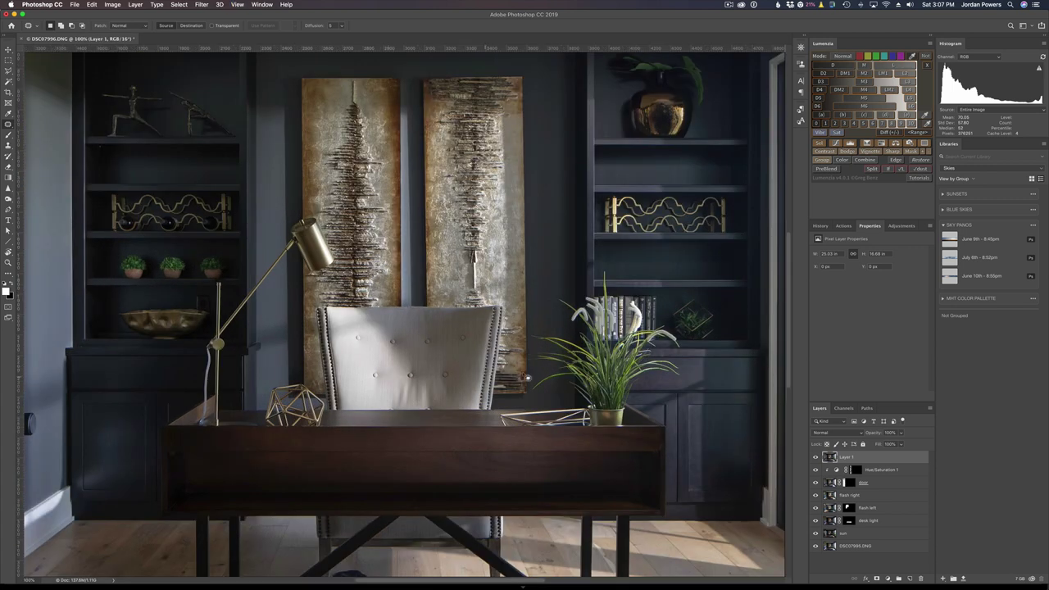
pyautogui.click(9, 145)
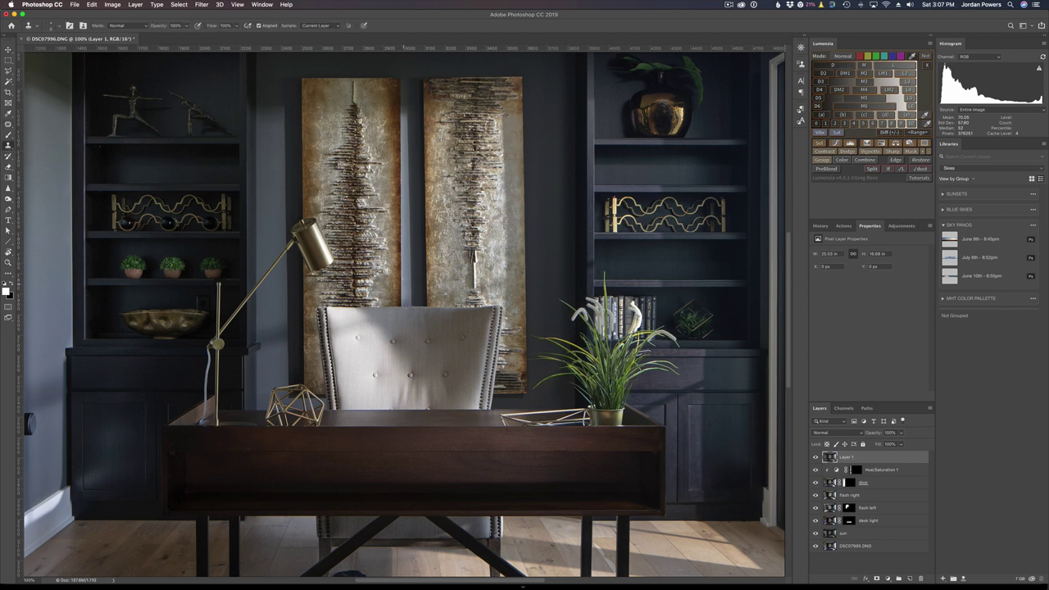
pyautogui.press('super+equal')
pyautogui.press('super+equal')
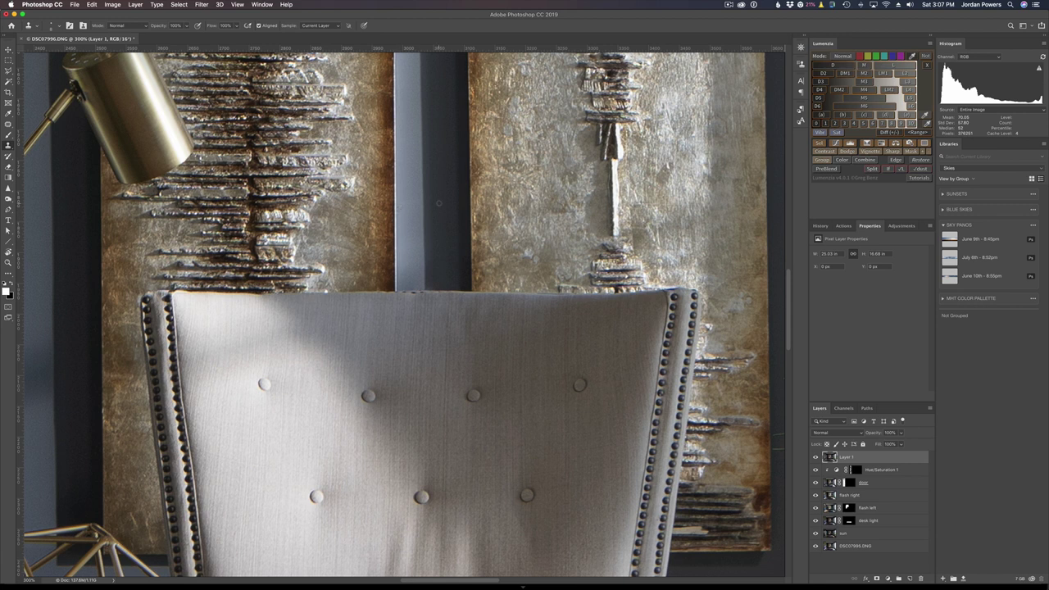
pyautogui.press('super+minus')
pyautogui.press('super+minus')
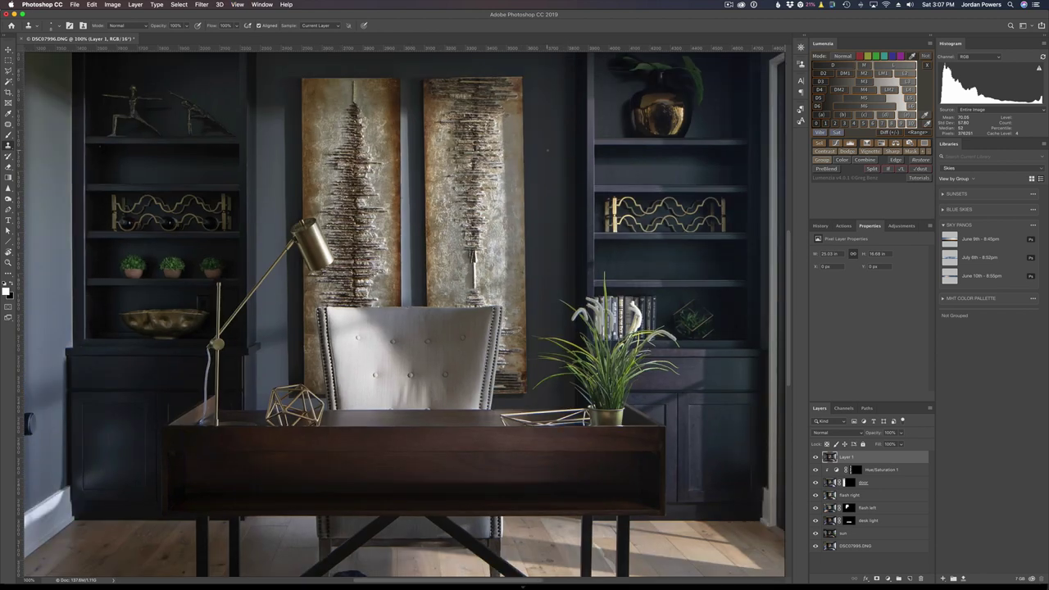
pyautogui.press('super+j')
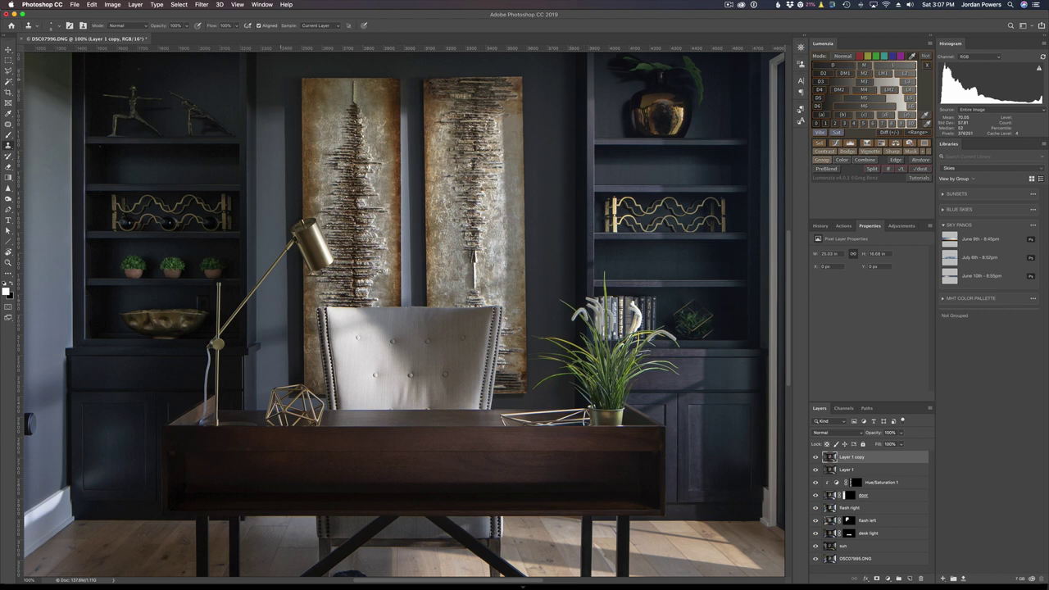
# Step: Outline the right painting above the chair with the Polygonal Lasso and copy it to Layer 2
pyautogui.click(9, 71)
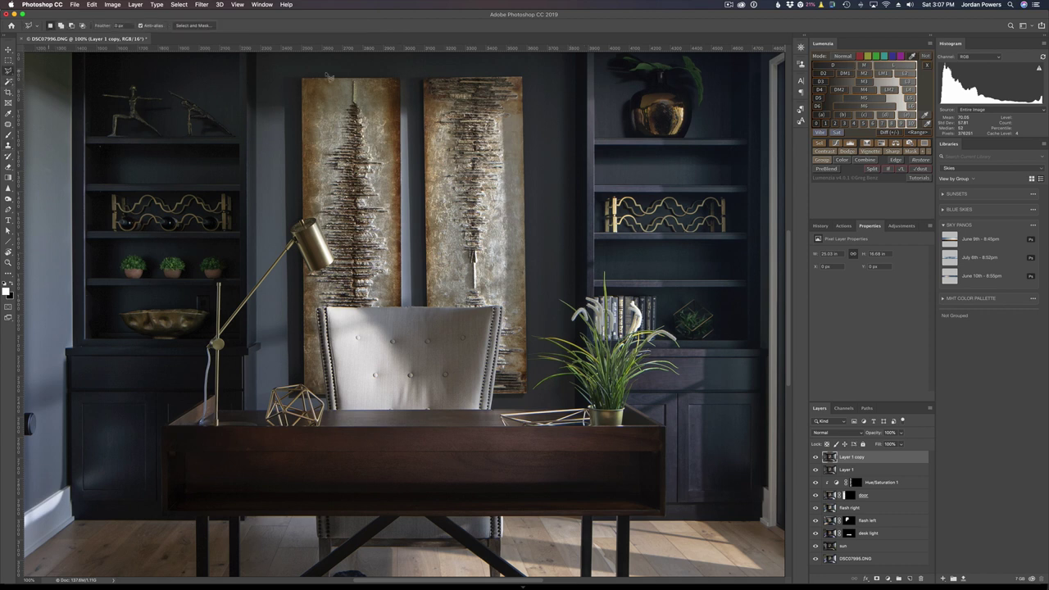
pyautogui.click(421, 75)
pyautogui.click(525, 76)
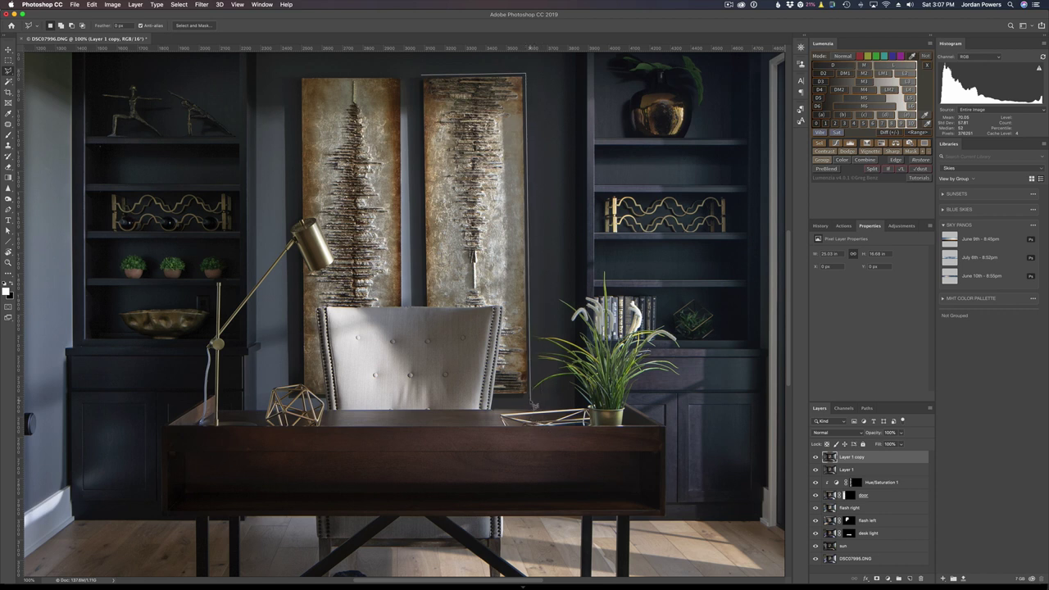
pyautogui.click(529, 400)
pyautogui.click(495, 401)
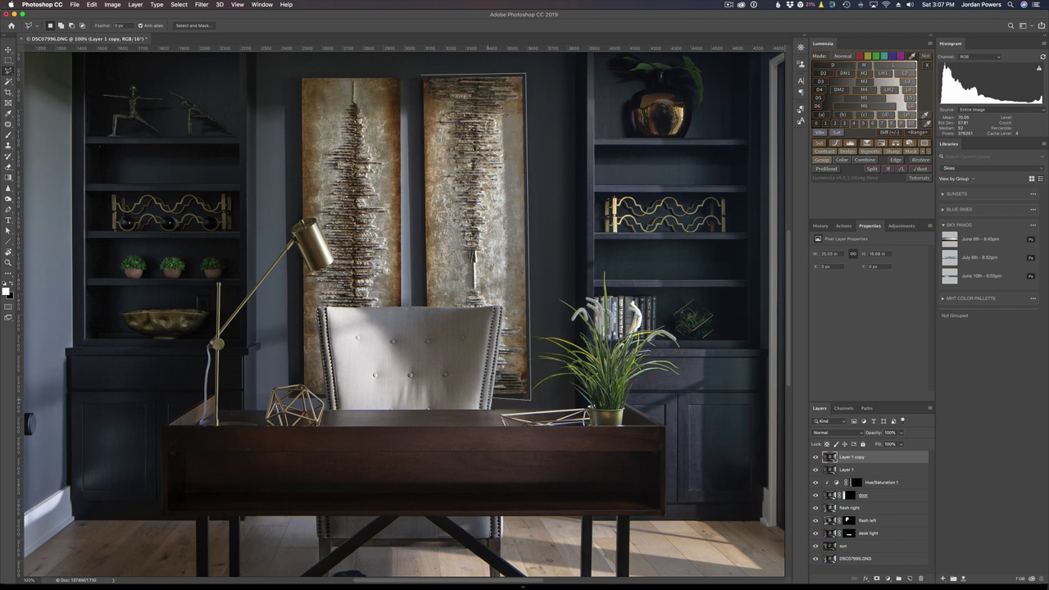
pyautogui.click(500, 308)
pyautogui.click(407, 309)
pyautogui.scroll(1, 410, 205)
pyautogui.click(405, 72)
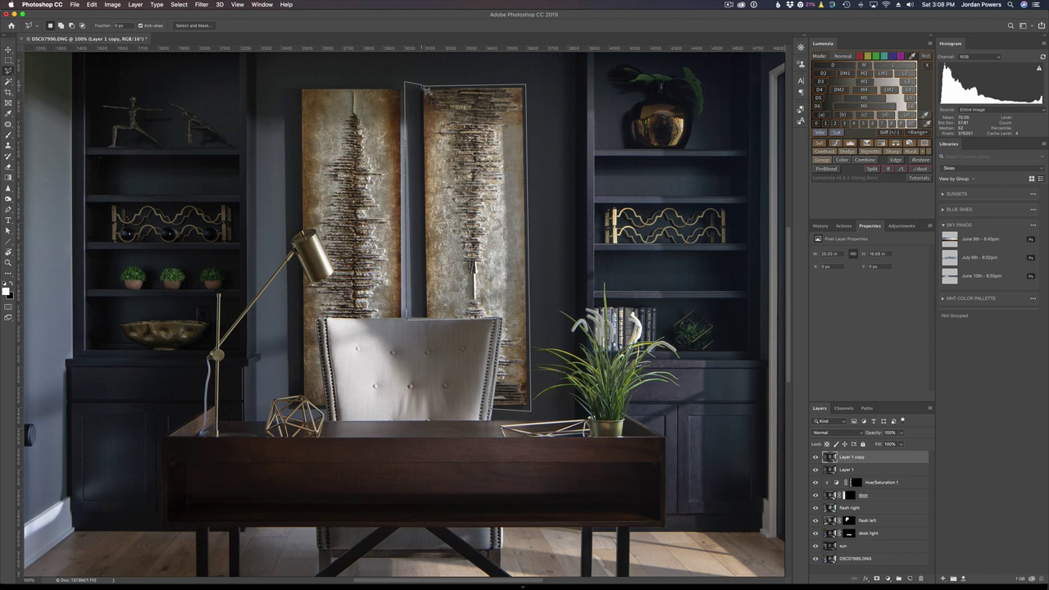
pyautogui.doubleClick(421, 86)
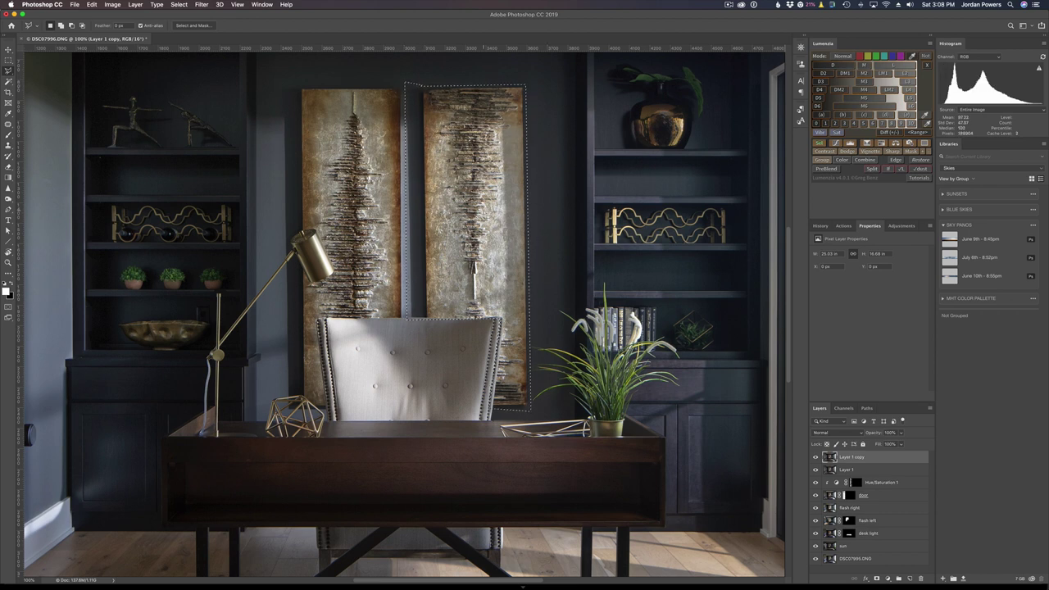
pyautogui.hotkey('ctrl', 'j')
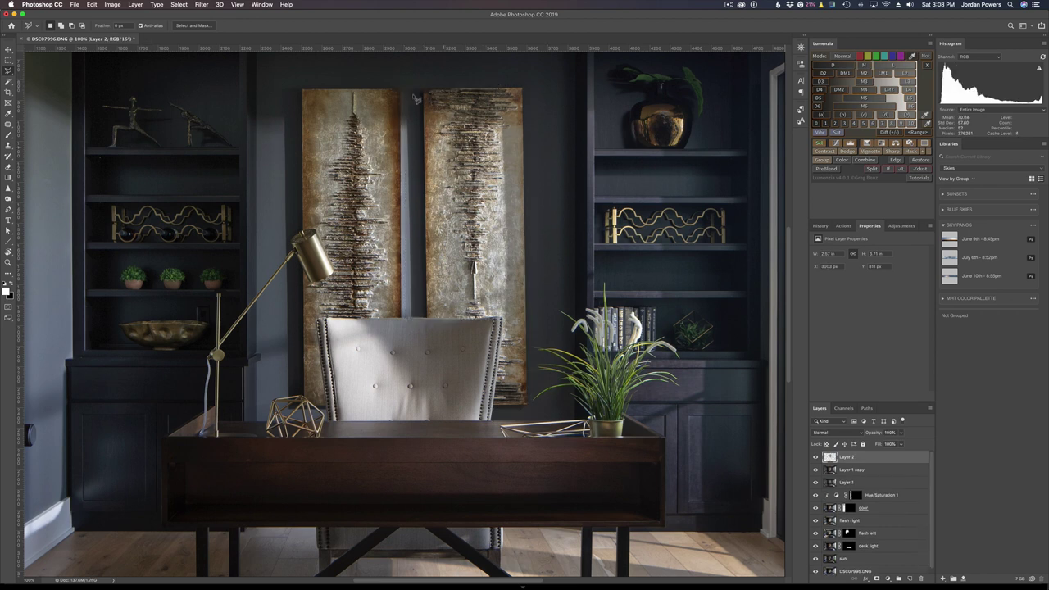
pyautogui.click(92, 4)
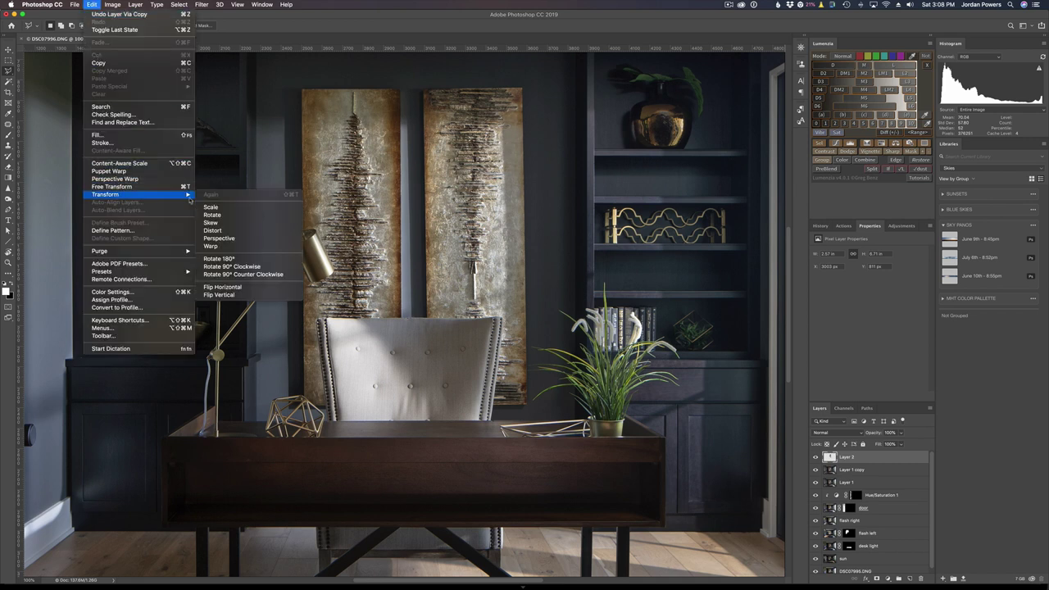
# Step: Rotate the Layer 2 painting copy about 0.9°, nudge it up and right, and commit
pyautogui.click(211, 206)
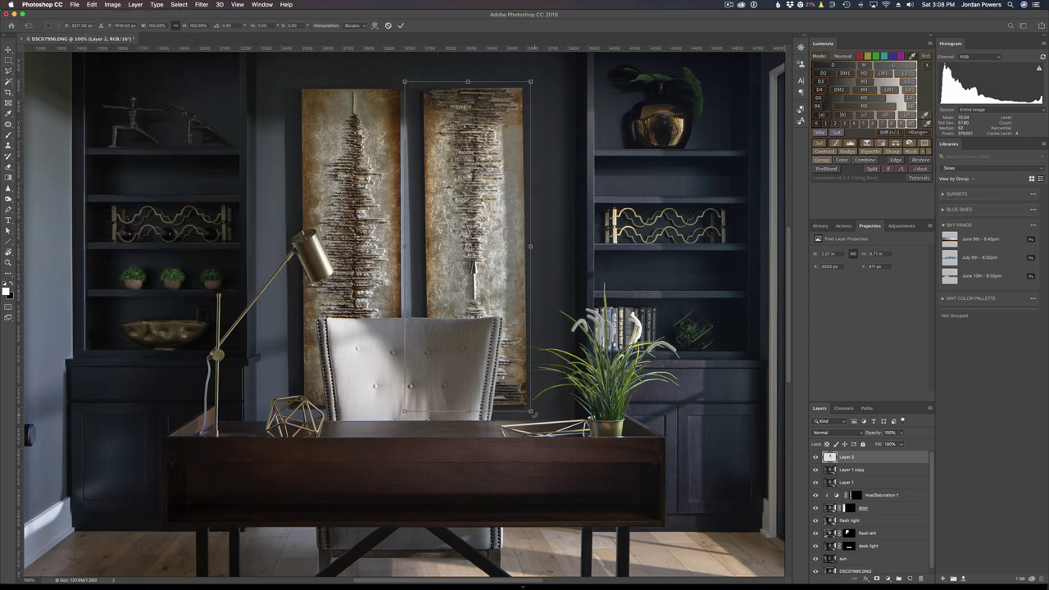
pyautogui.moveTo(532, 416); pyautogui.dragTo(529, 416)
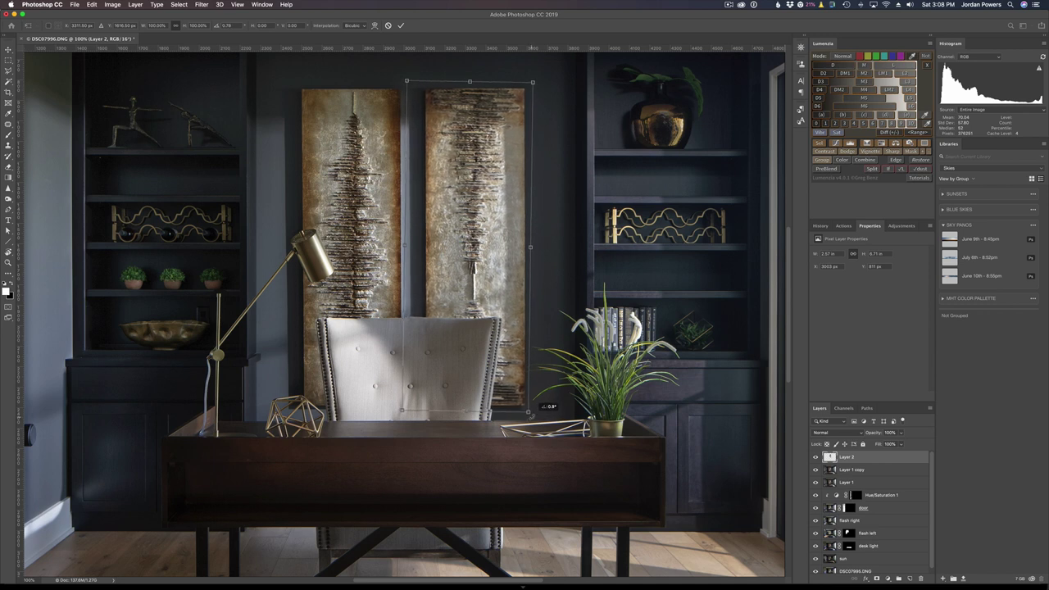
pyautogui.moveTo(529, 414); pyautogui.dragTo(529, 414)
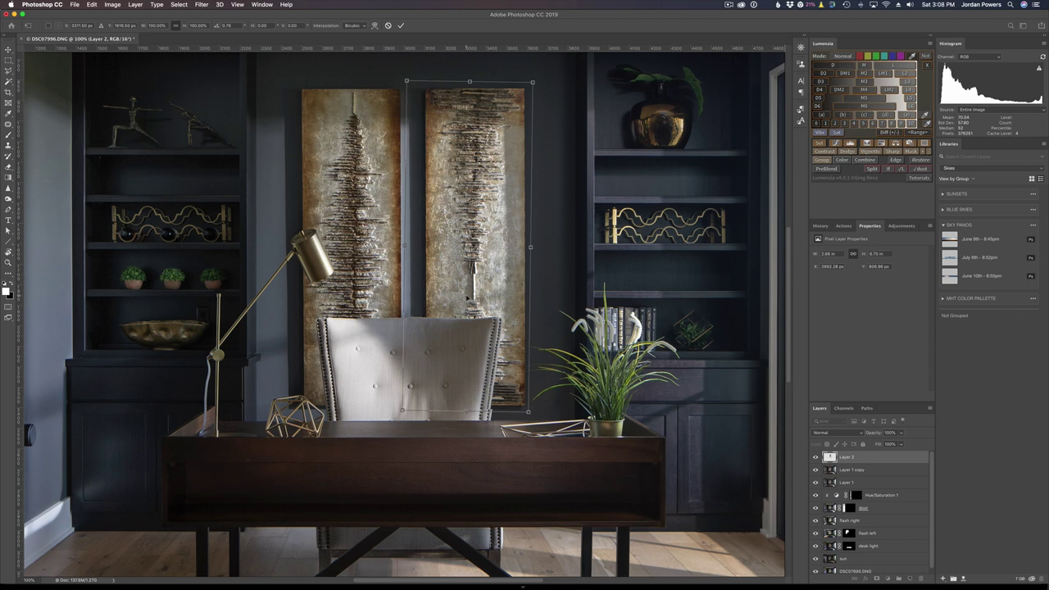
pyautogui.press('Up')
pyautogui.press('Right')
pyautogui.press('Right')
pyautogui.press('Return')
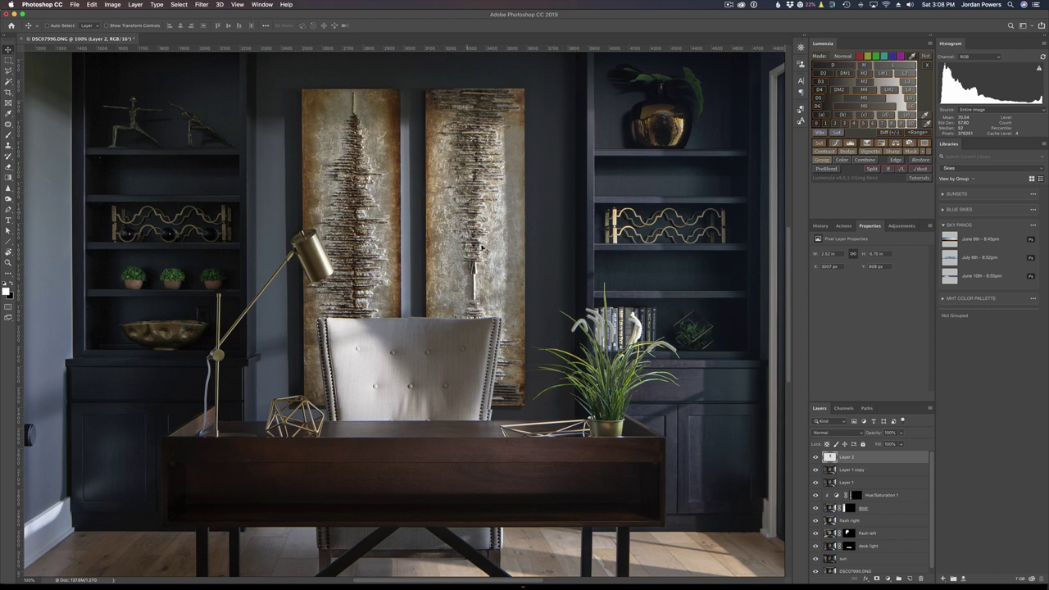
# Step: Compare Layer 2 on and off at 200% zoom, then add a white layer mask to it
pyautogui.click(813, 457)
pyautogui.press('super+equal')
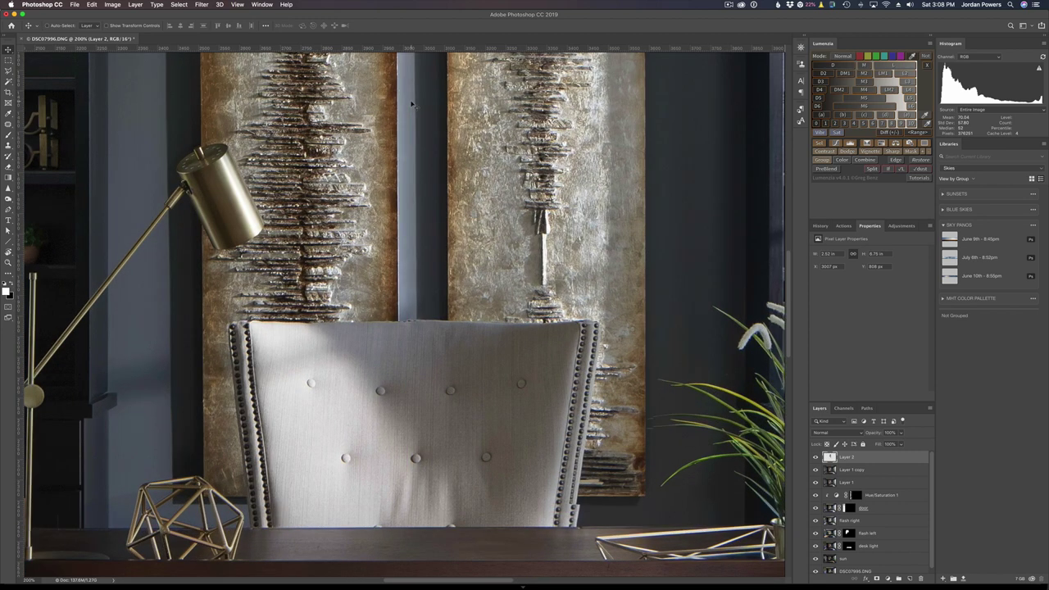
pyautogui.scroll(10, 442, 151)
pyautogui.scroll(-3, 442, 151)
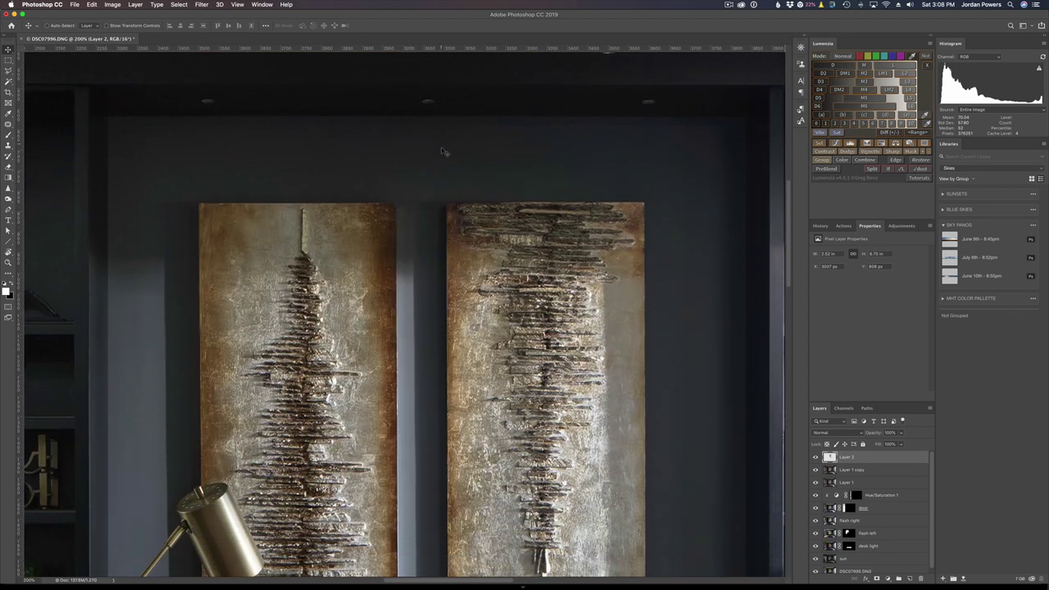
pyautogui.click(876, 578)
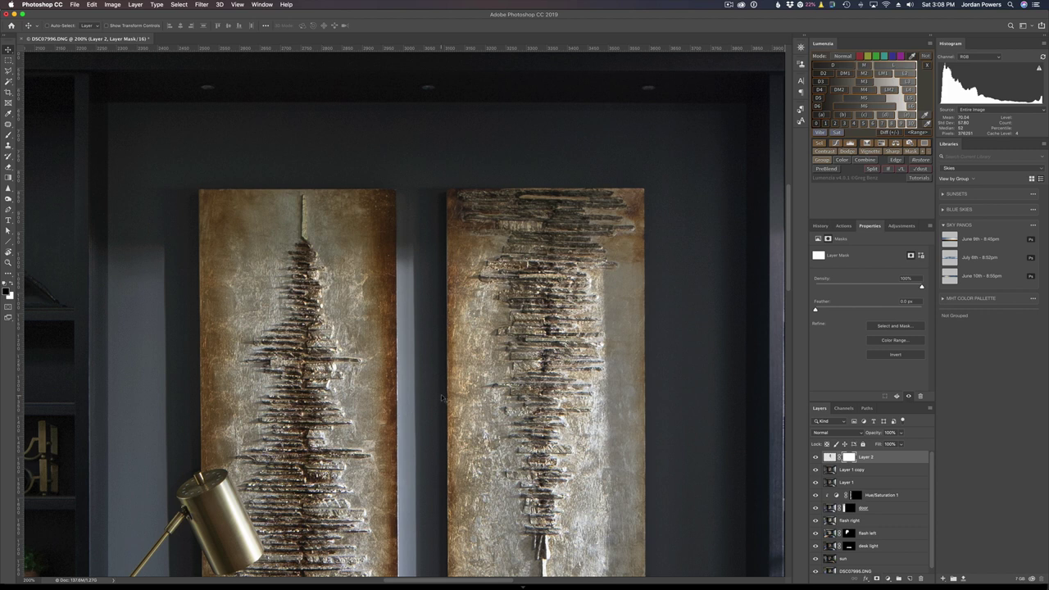
# Step: Try masking the painting copy's edge with a smaller brush, undo the strokes, and zoom to 300%
pyautogui.press('b')
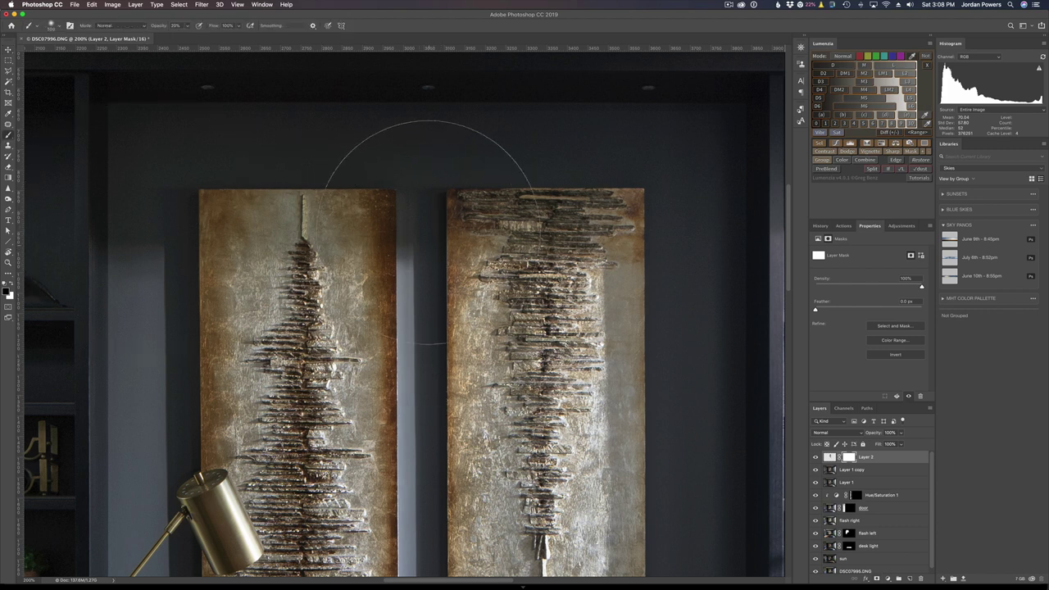
pyautogui.press('[')
pyautogui.press('[')
pyautogui.press('[')
pyautogui.press('[')
pyautogui.moveTo(399, 257); pyautogui.dragTo(414, 373)
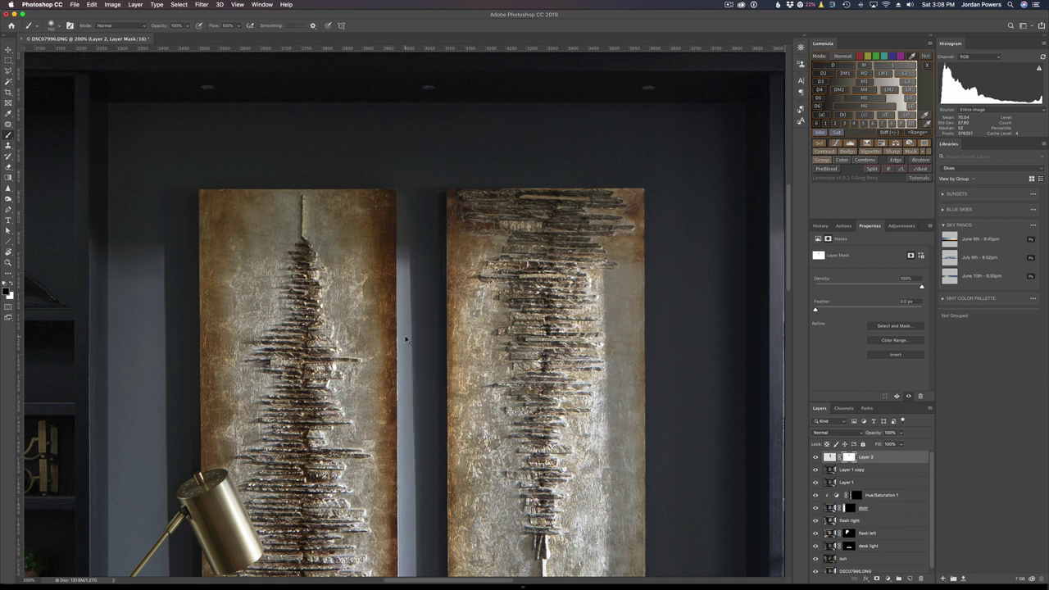
pyautogui.press('super+z')
pyautogui.press('super+z')
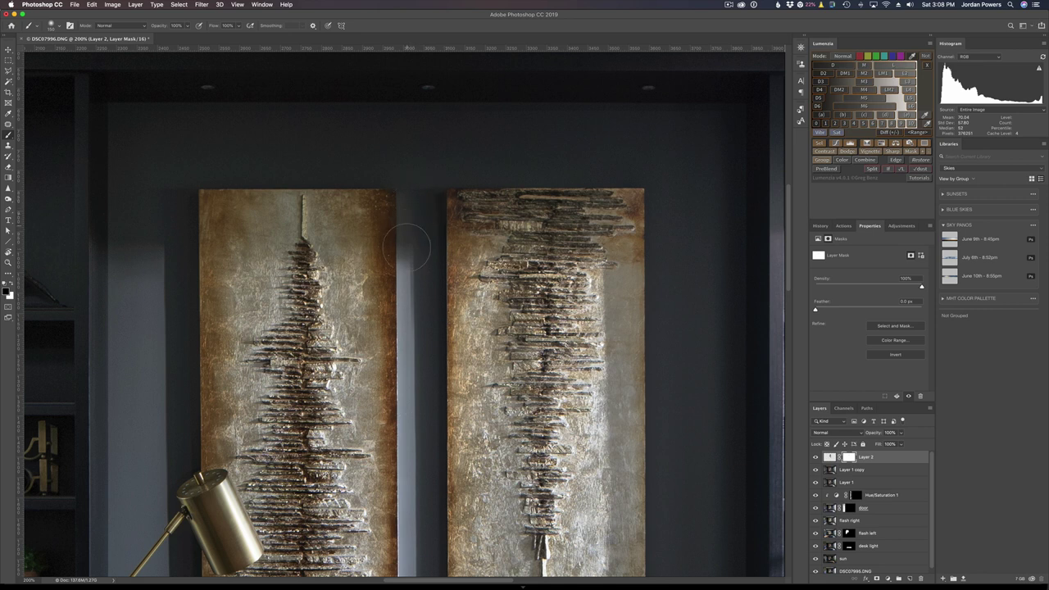
pyautogui.press('super+z')
pyautogui.scroll(-10, 659, 209)
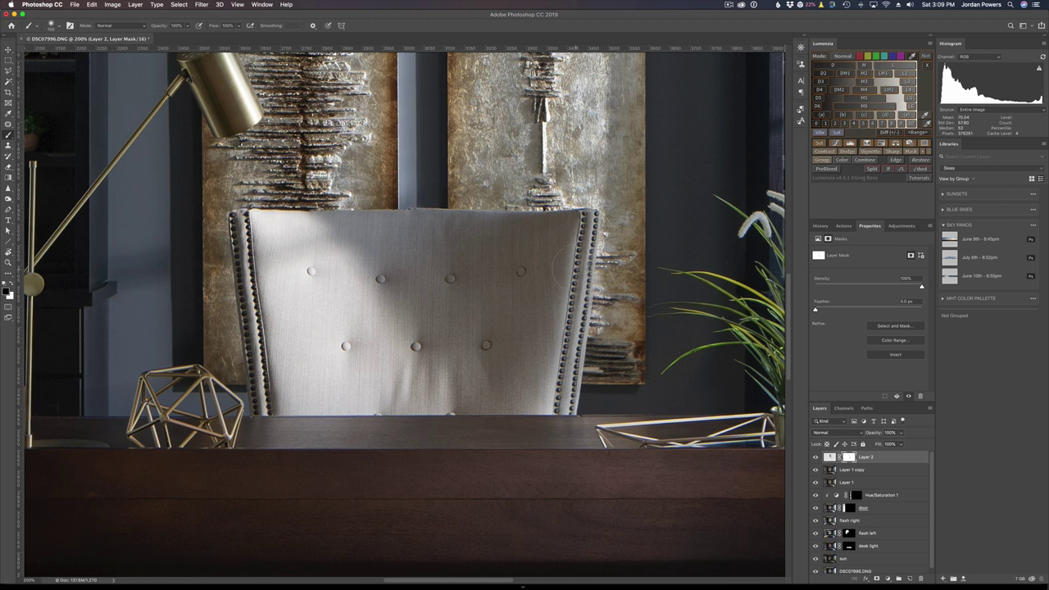
pyautogui.press('super+equal')
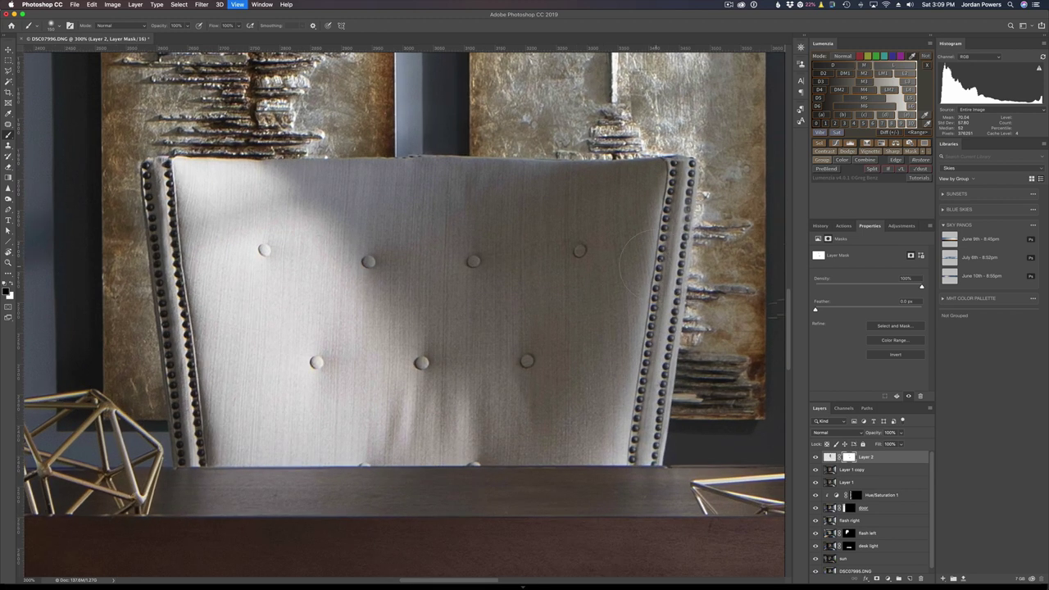
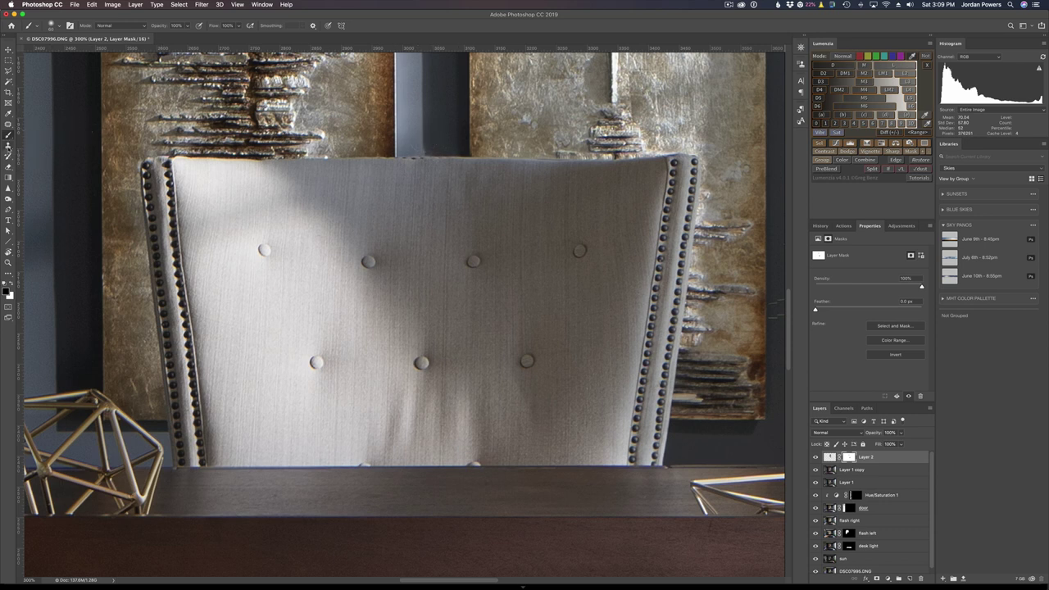
# Step: Choose the Clone Stamp, sample a source point, and make Layer 1 copy the working layer
pyautogui.click(8, 145)
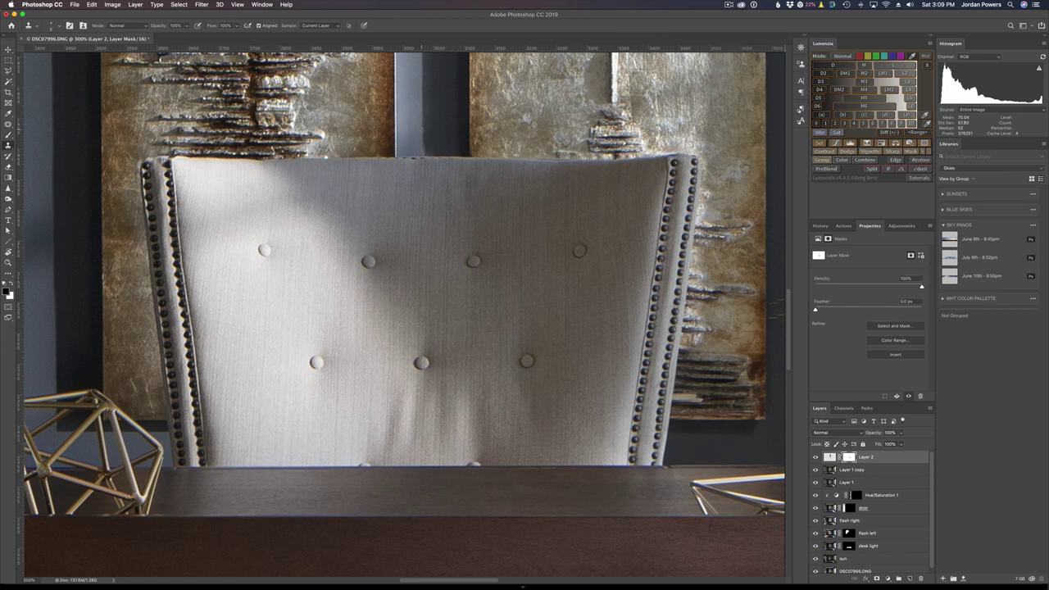
pyautogui.keyDown('alt'); pyautogui.click(423, 135); pyautogui.keyUp('alt')
pyautogui.click(830, 457)
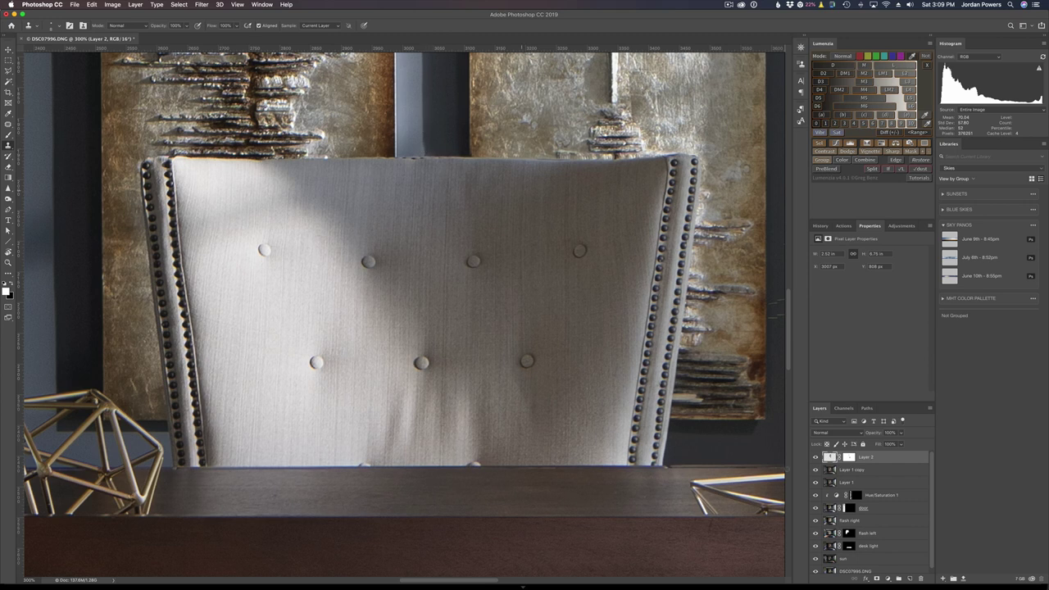
pyautogui.click(831, 473)
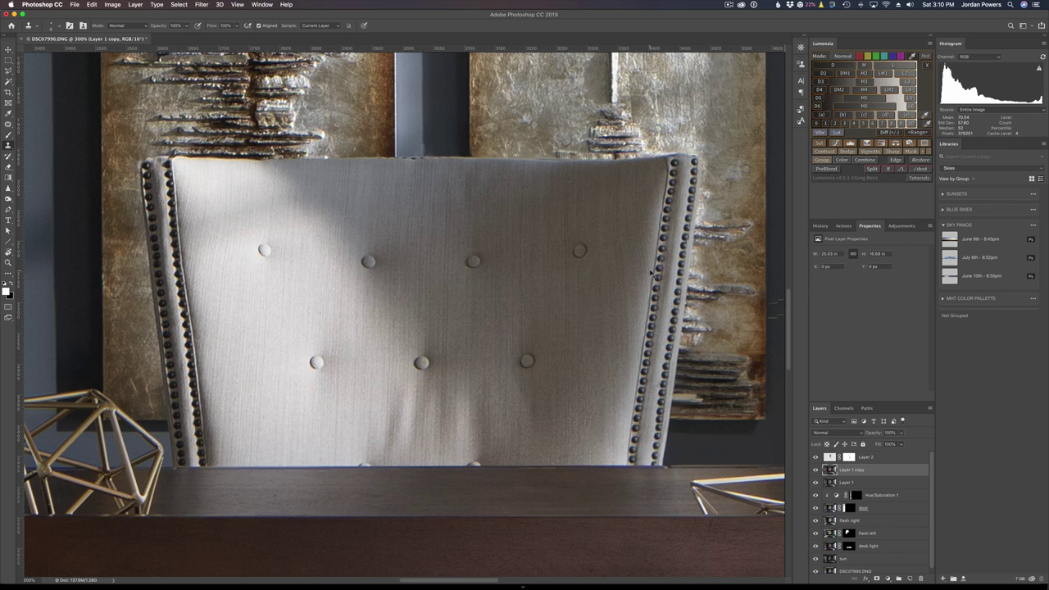
# Step: Zoom to 200% on the chair, target Layer 2's mask, and dismiss the clone error
pyautogui.press('super+0')
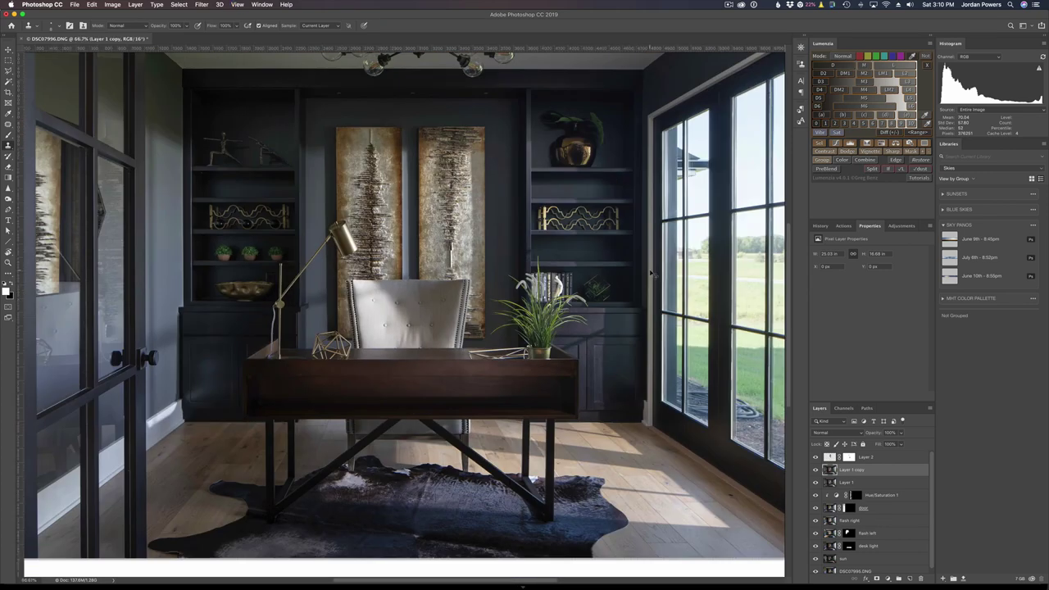
pyautogui.press('super+minus')
pyautogui.press('super+equal')
pyautogui.press('super+equal')
pyautogui.press('super+equal')
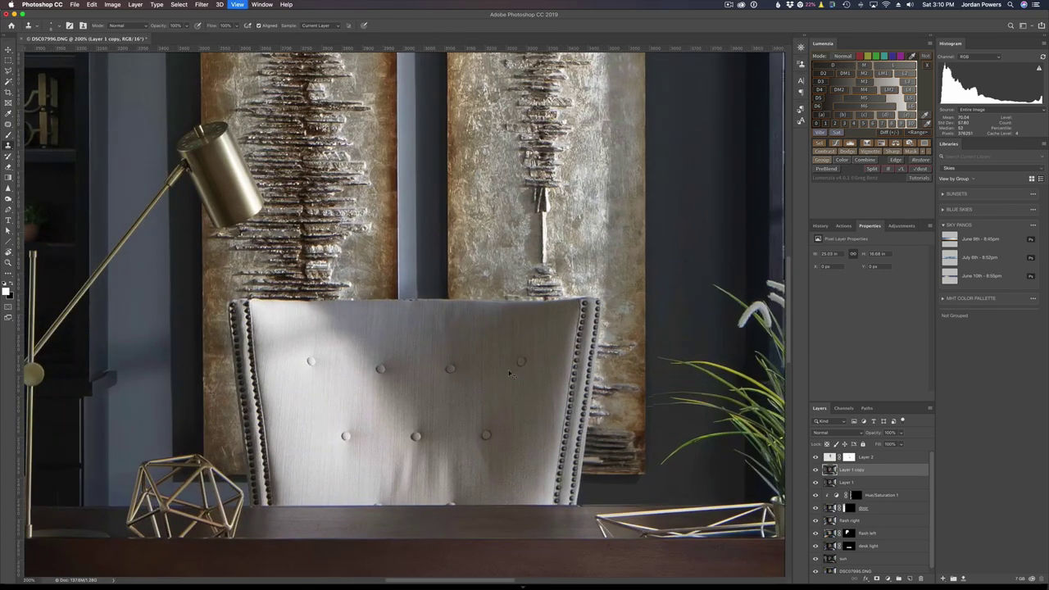
pyautogui.hscroll(2, 509, 374)
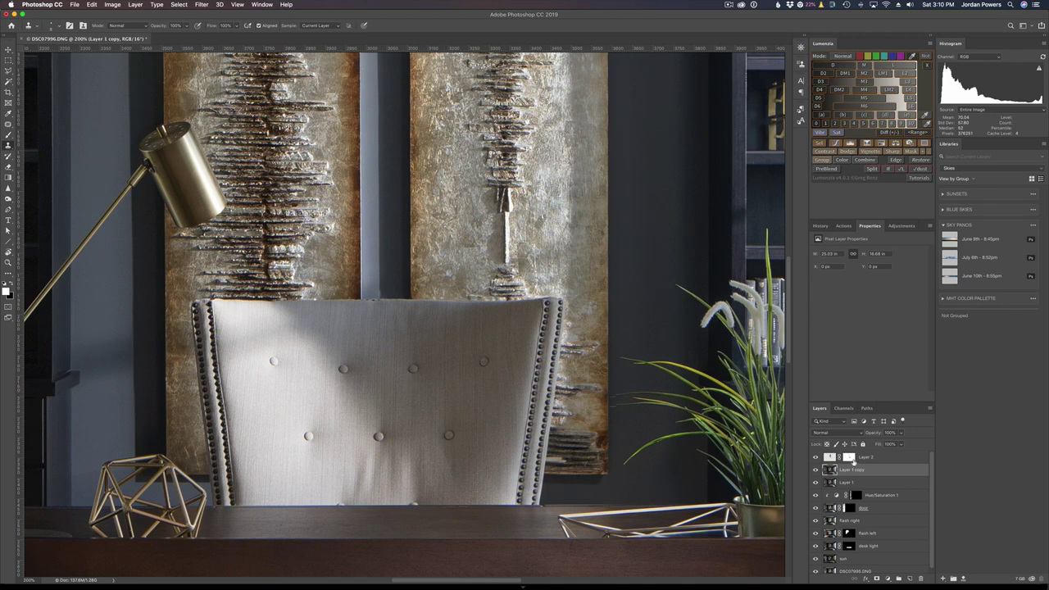
pyautogui.click(849, 456)
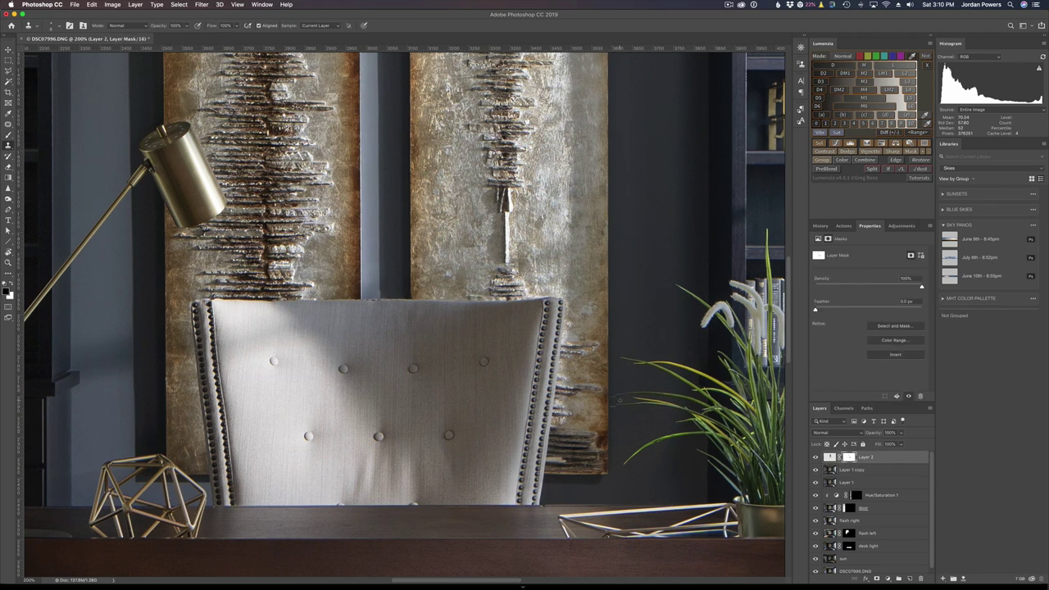
pyautogui.click(614, 397)
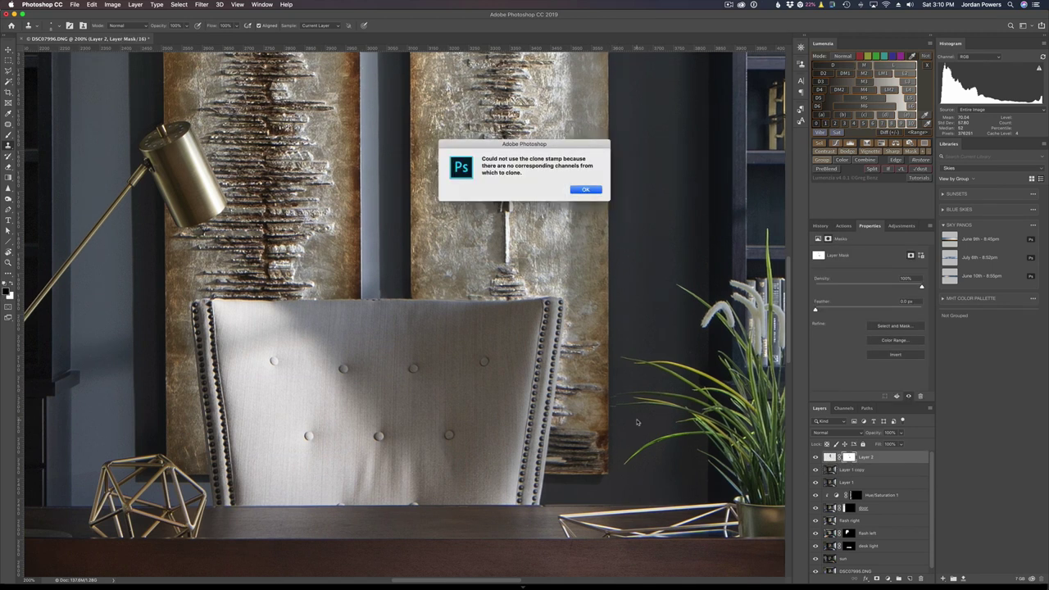
pyautogui.press('Return')
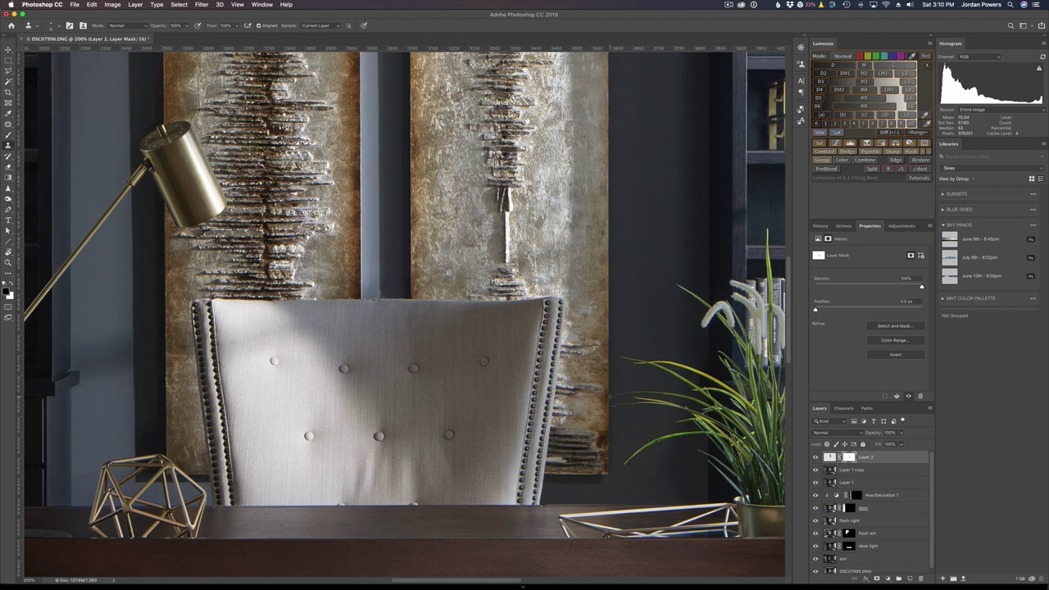
# Step: Switch to the Brush with white as the foreground and add an empty Layer 3
pyautogui.press('b')
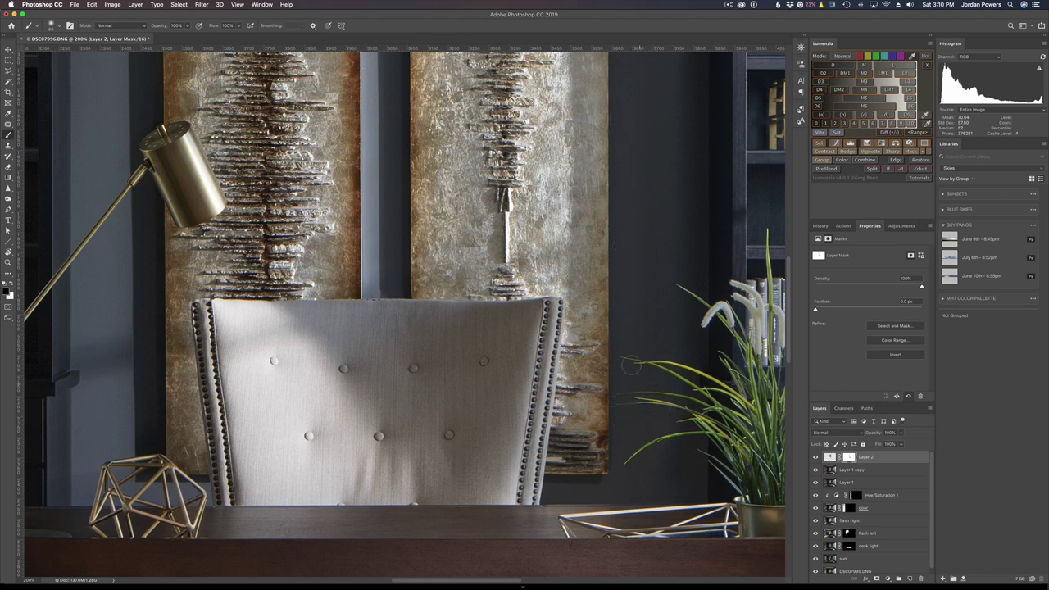
pyautogui.press('x')
pyautogui.scroll(5, 405, 314)
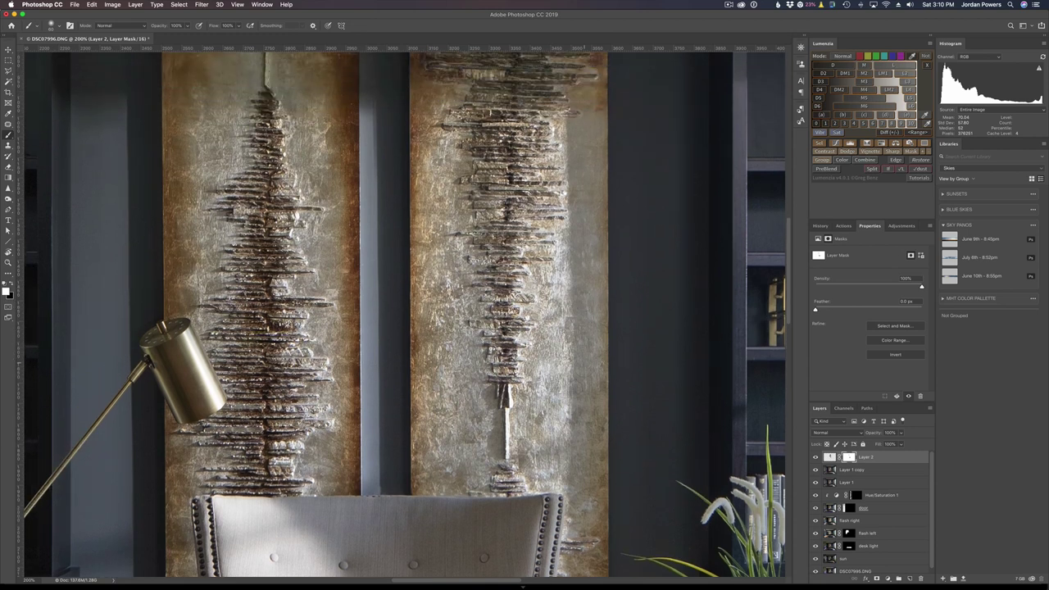
pyautogui.scroll(-6, 405, 314)
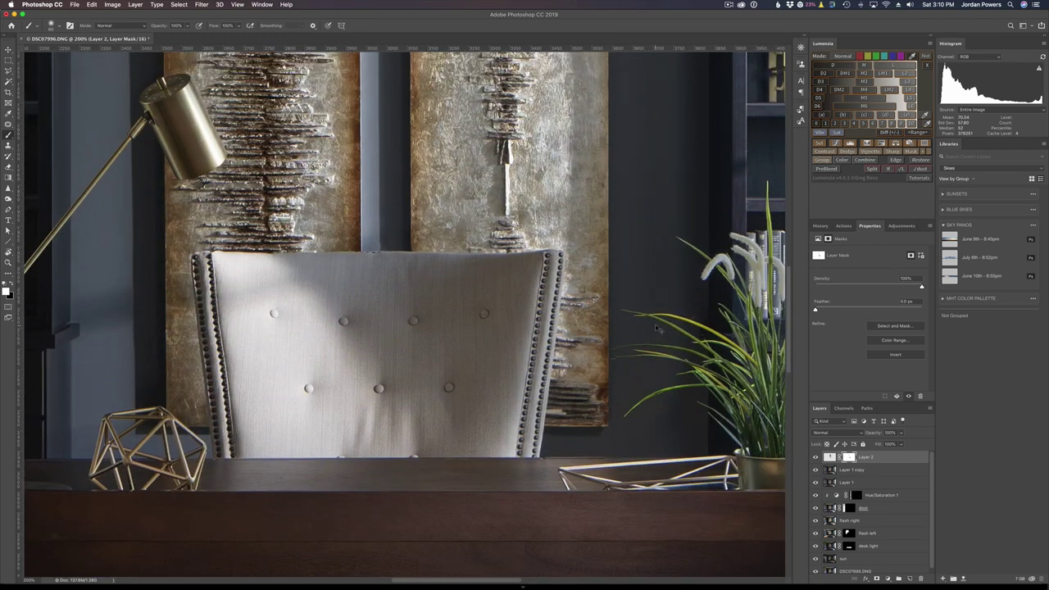
pyautogui.press('alt+shift+super+n')
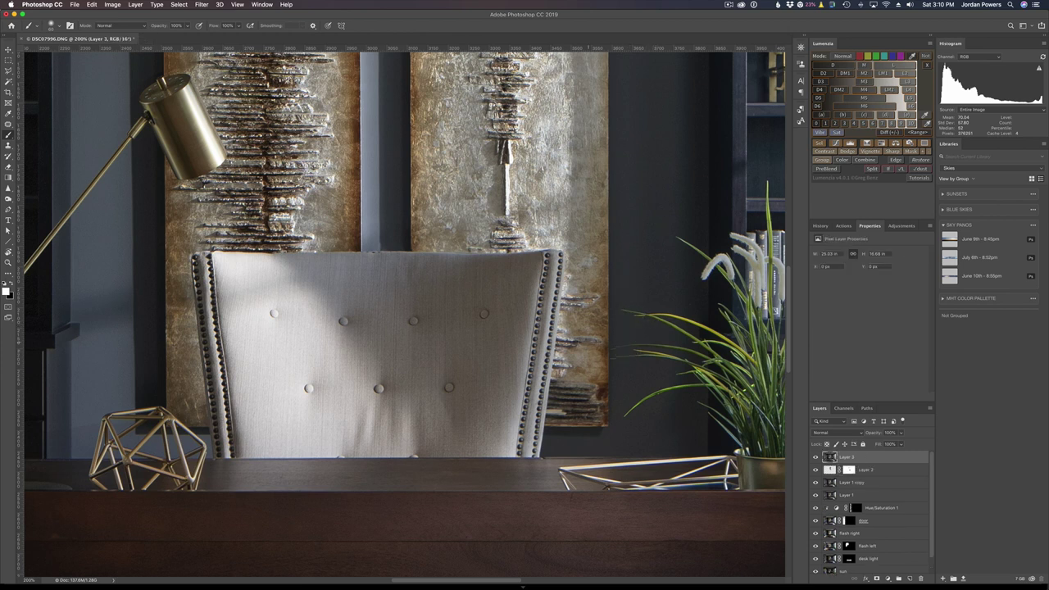
# Step: Zoom to 300% on the chair back and return to the Clone Stamp
pyautogui.press('super+equal')
pyautogui.hscroll(5, 405, 311)
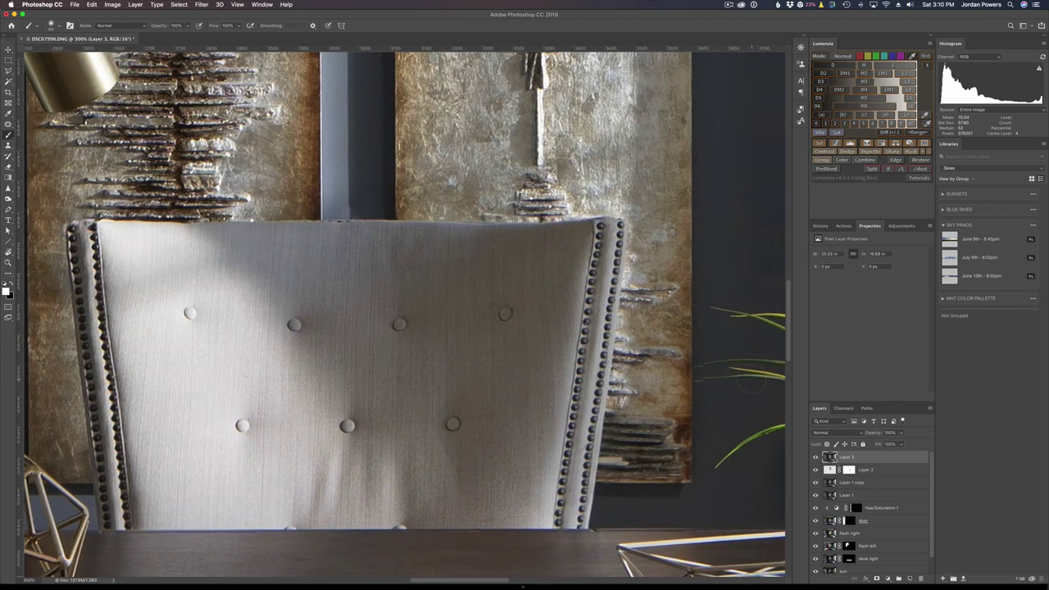
pyautogui.press('s')
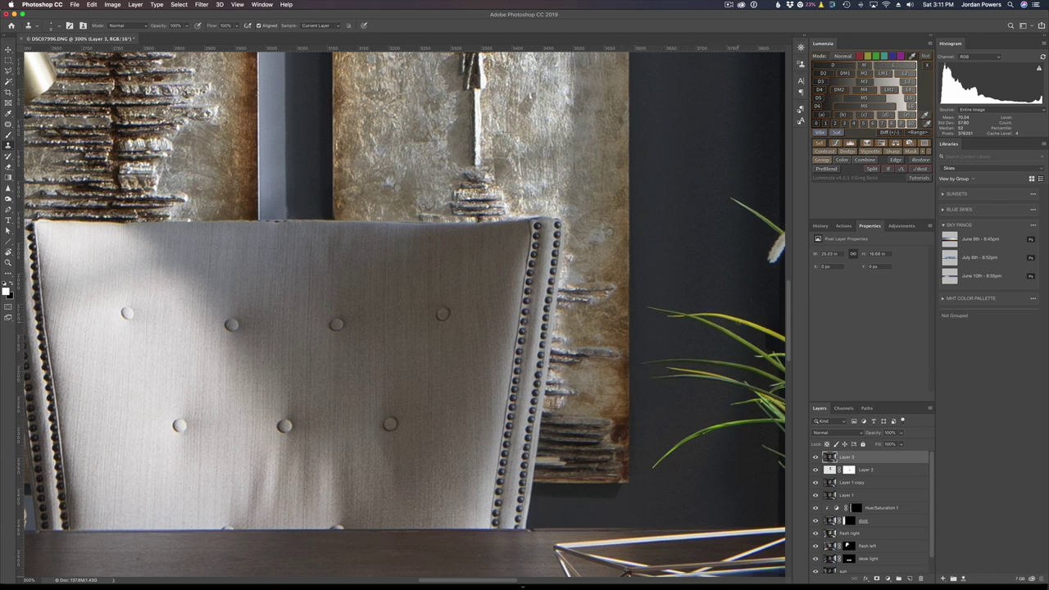
pyautogui.scroll(-2, 713, 319)
pyautogui.scroll(3, 714, 319)
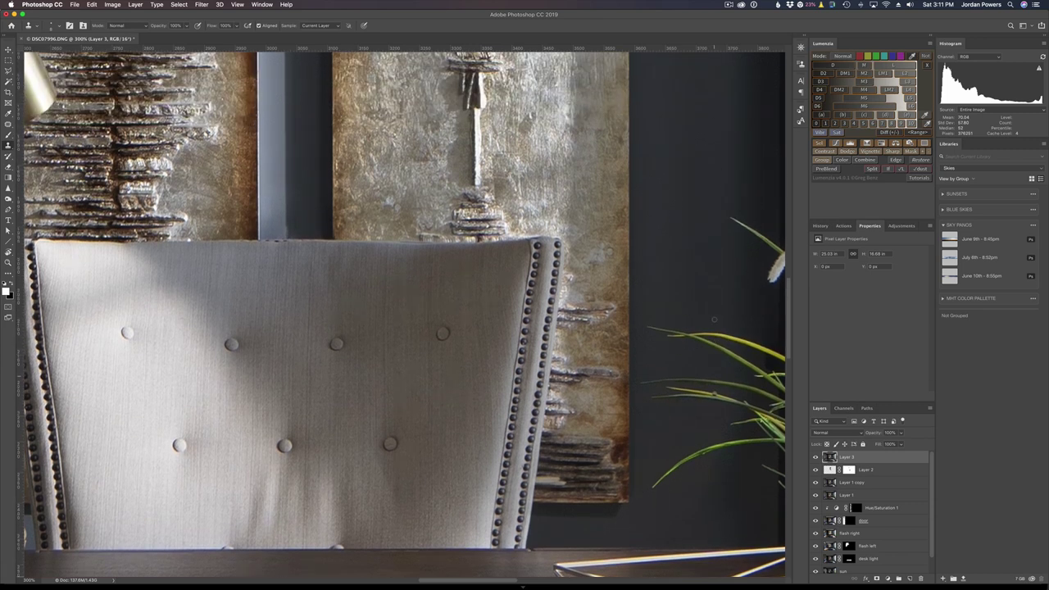
pyautogui.hscroll(-5, 713, 320)
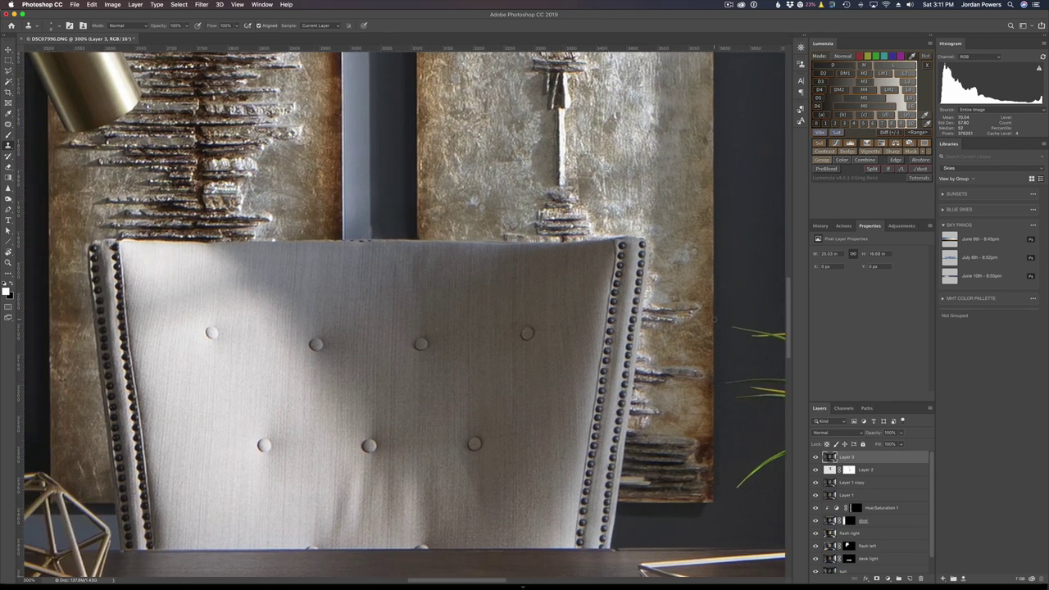
# Step: Toggle visibility of Layer 1 copy, Layer 2 and Layer 3 to compare, then fit the photo
pyautogui.moveTo(815, 483)
pyautogui.mouseDown()
pyautogui.moveTo(813, 460)
pyautogui.moveTo(813, 484)
pyautogui.mouseUp()
pyautogui.click(813, 460)
pyautogui.press('super+0')
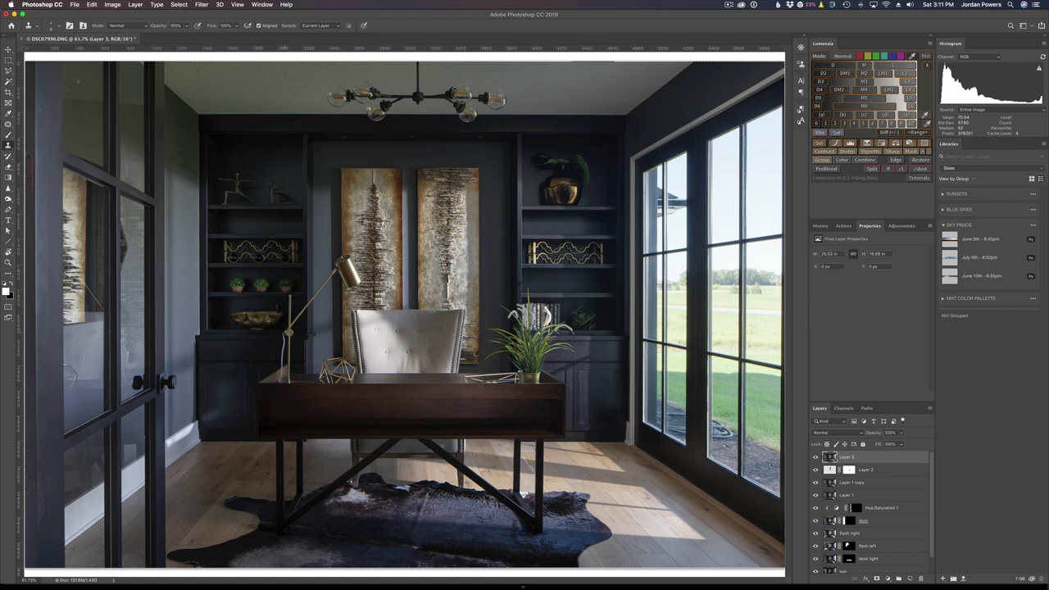
# Step: Zoom to 200% on the lamp, try a Patch selection, then cancel it
pyautogui.press('super+equal')
pyautogui.press('super+equal')
pyautogui.press('super+equal')
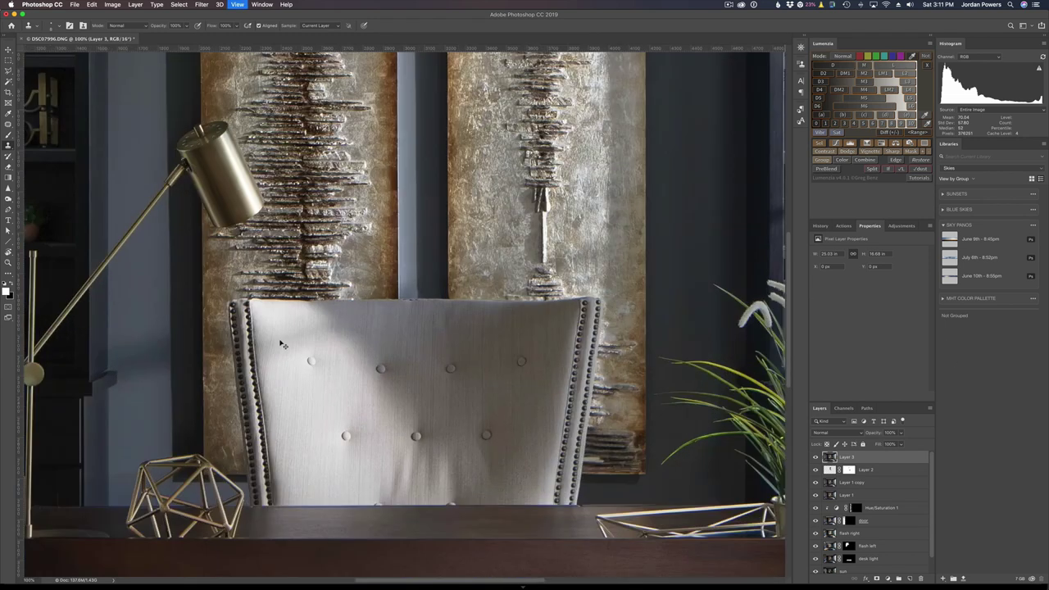
pyautogui.hscroll(-10, 404, 312)
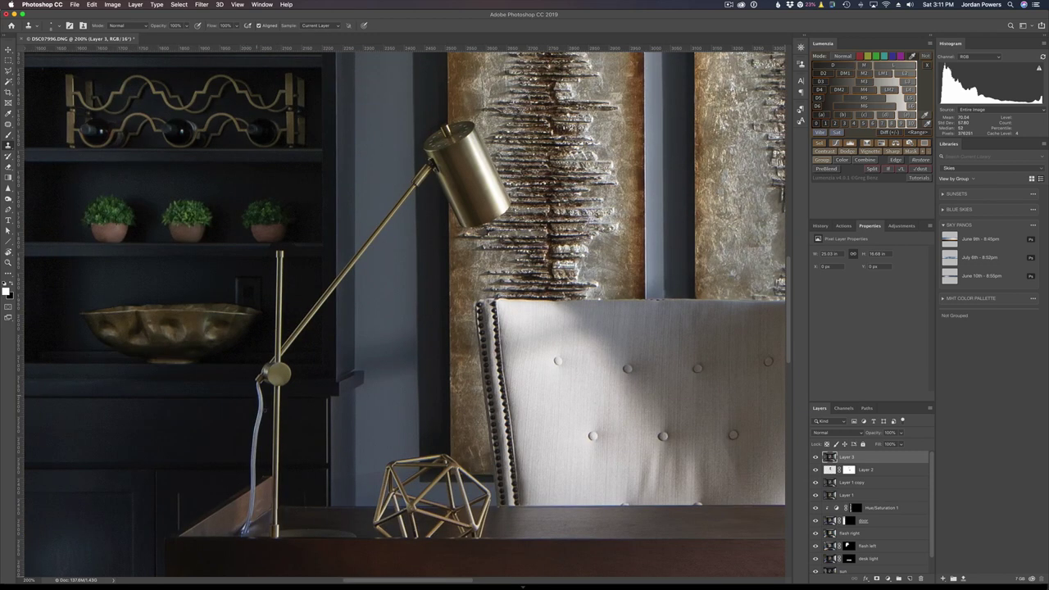
pyautogui.scroll(-3, 405, 311)
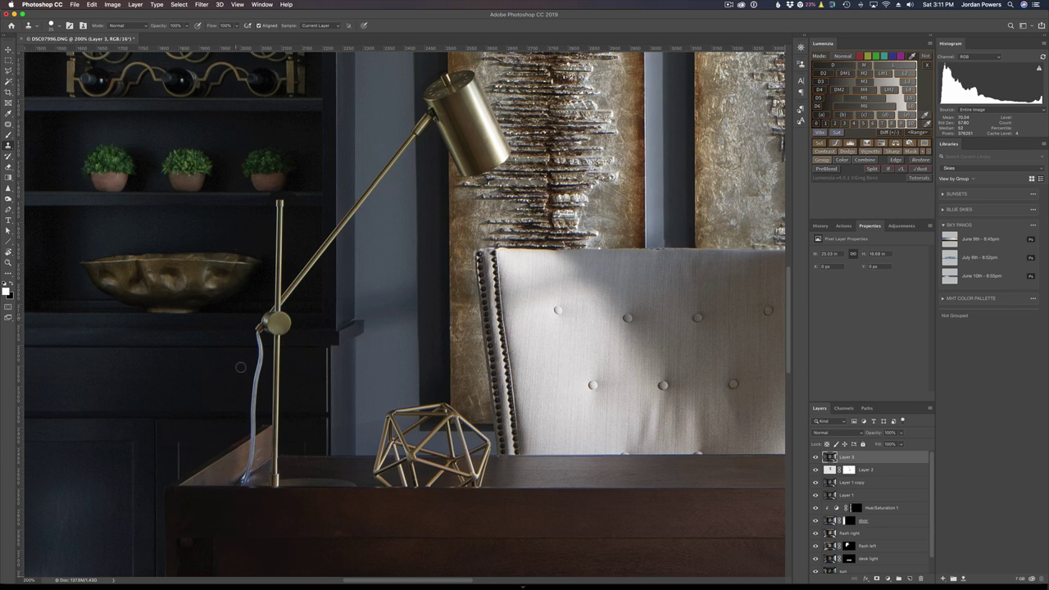
pyautogui.click(6, 123)
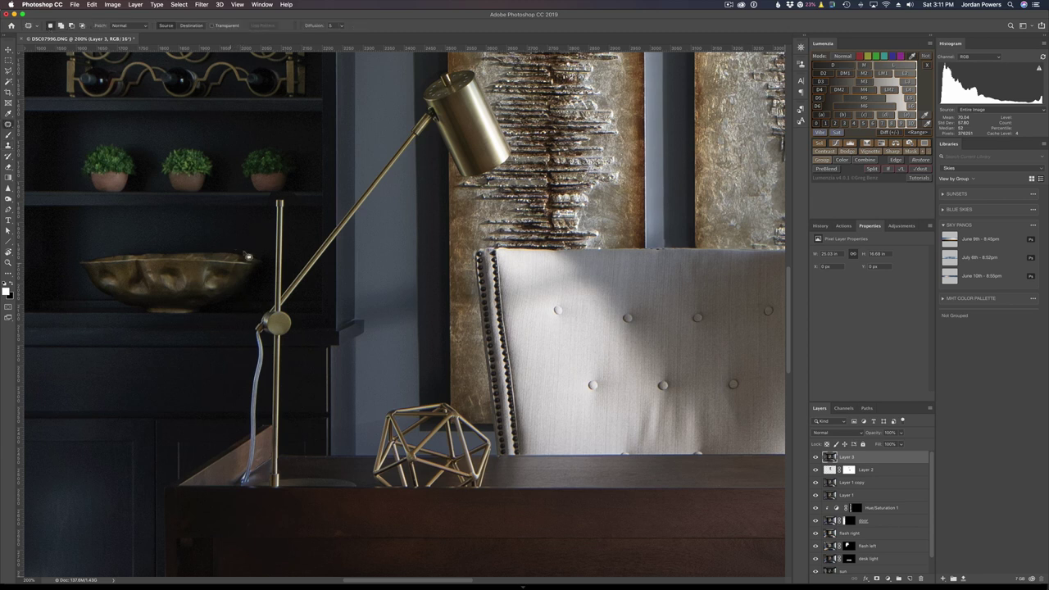
pyautogui.moveTo(237, 230)
pyautogui.mouseDown()
pyautogui.moveTo(230, 255)
pyautogui.moveTo(246, 256)
pyautogui.moveTo(205, 235)
pyautogui.moveTo(232, 241)
pyautogui.mouseUp()
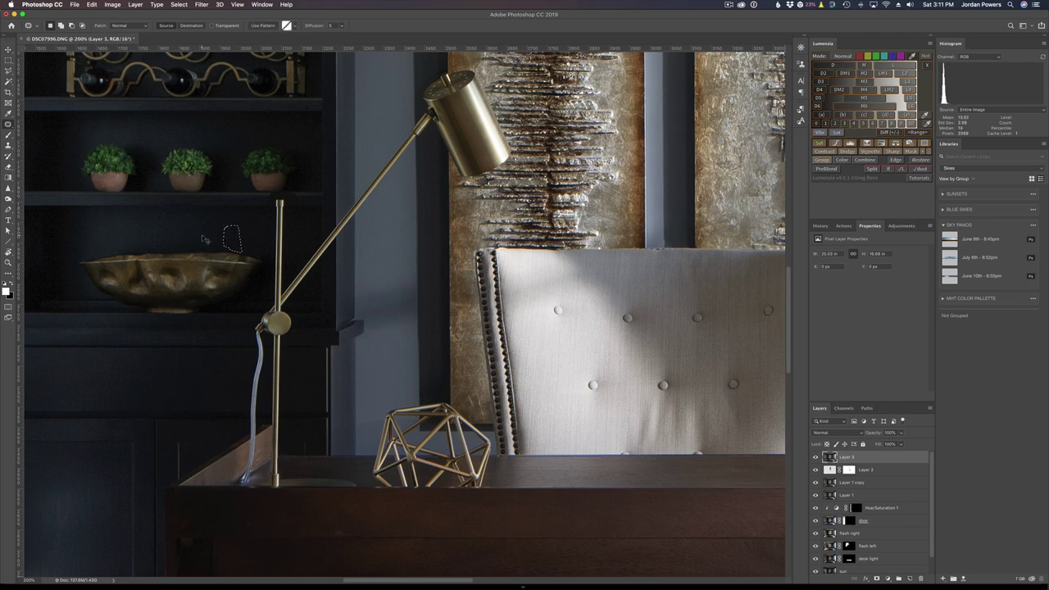
pyautogui.press('super+d')
# Step: Clone-stamp the lamp cord away into the dark cabinet background
pyautogui.click(8, 145)
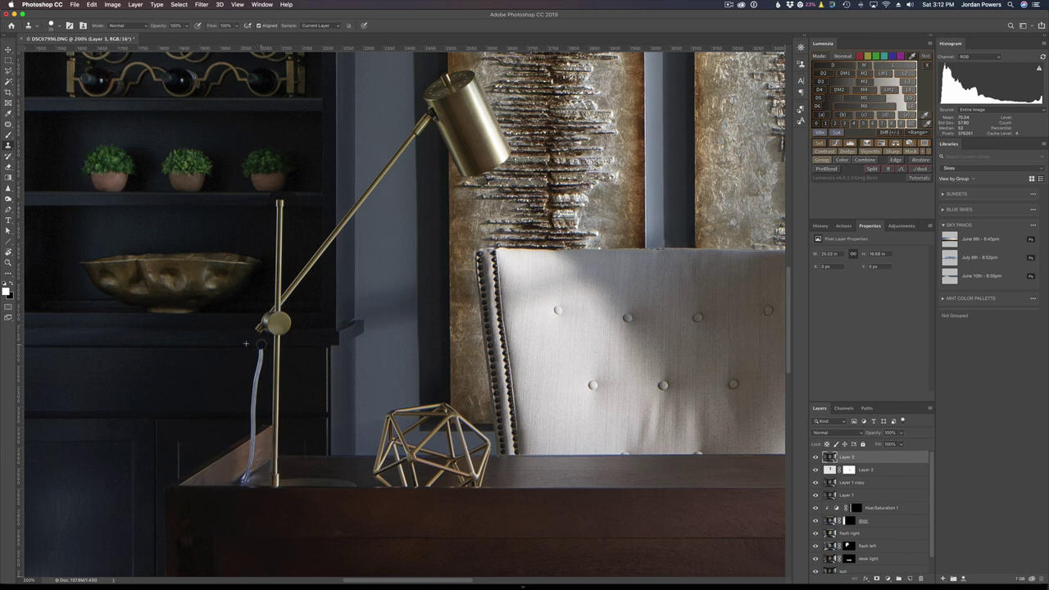
pyautogui.moveTo(259, 345); pyautogui.dragTo(252, 427)
pyautogui.moveTo(257, 432)
pyautogui.mouseDown()
pyautogui.moveTo(246, 451)
pyautogui.moveTo(259, 443)
pyautogui.moveTo(245, 482)
pyautogui.mouseUp()
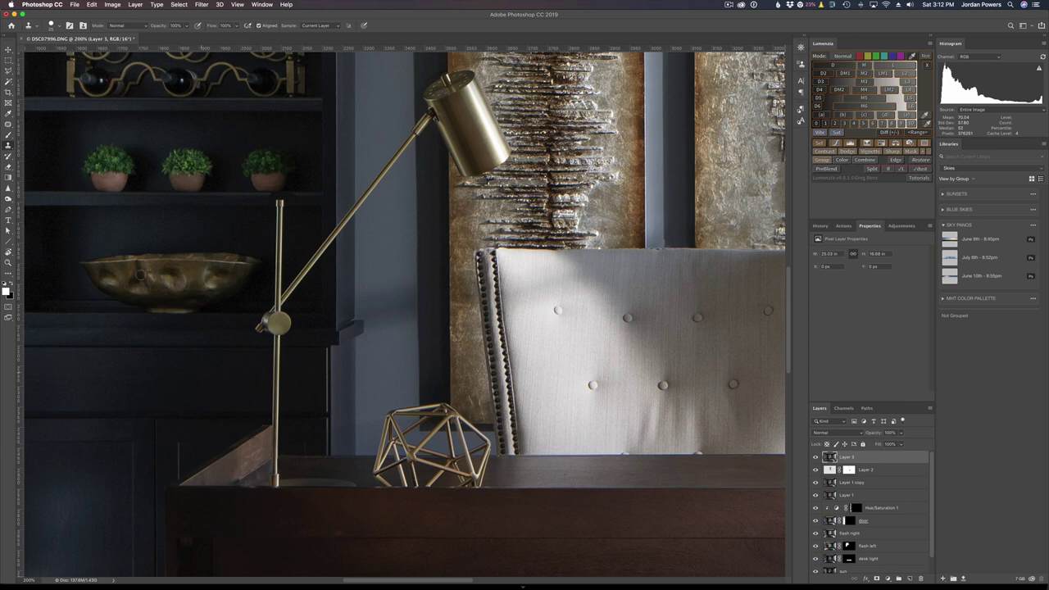
# Step: Patch the bright spot on the desk's left edge with clean wood, then fit the photo
pyautogui.press('j')
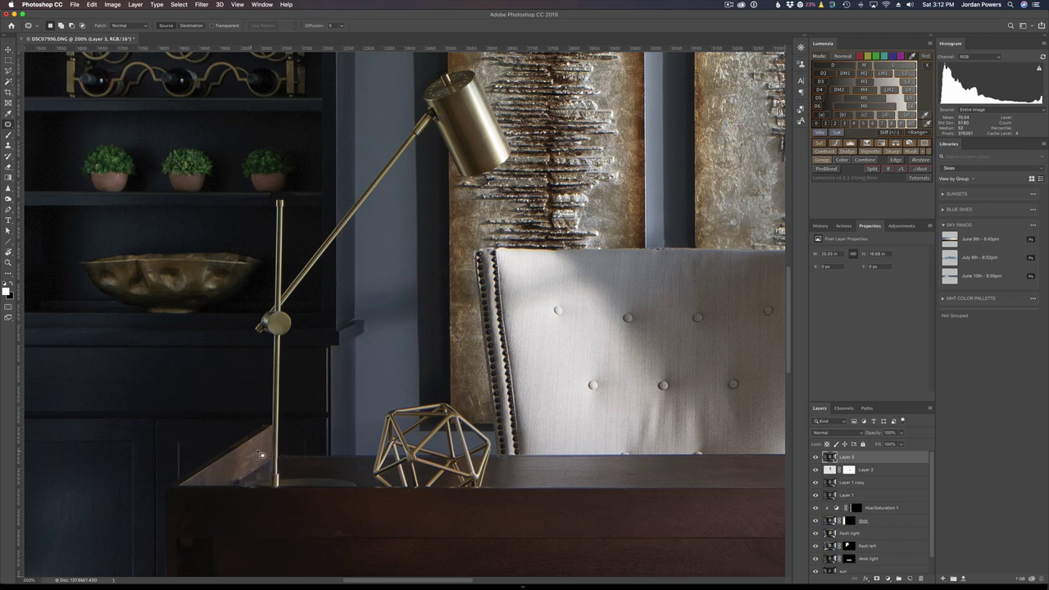
pyautogui.moveTo(263, 455)
pyautogui.mouseDown()
pyautogui.moveTo(243, 478)
pyautogui.moveTo(240, 460)
pyautogui.moveTo(266, 450)
pyautogui.moveTo(224, 470)
pyautogui.mouseUp()
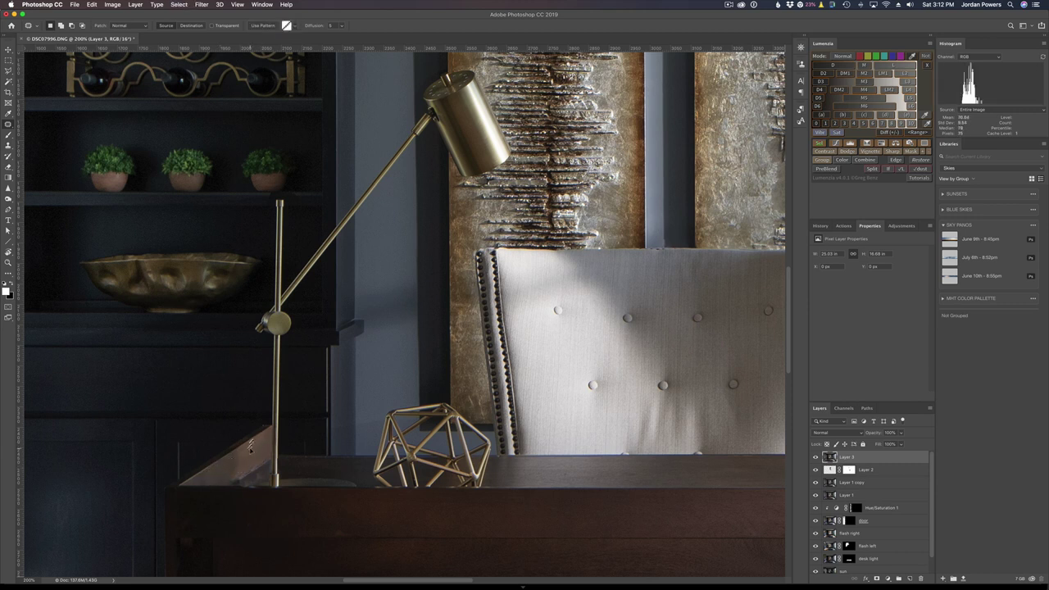
pyautogui.press('super+d')
pyautogui.moveTo(253, 486)
pyautogui.mouseDown()
pyautogui.moveTo(267, 475)
pyautogui.moveTo(244, 489)
pyautogui.moveTo(323, 471)
pyautogui.mouseUp()
pyautogui.press('super+d')
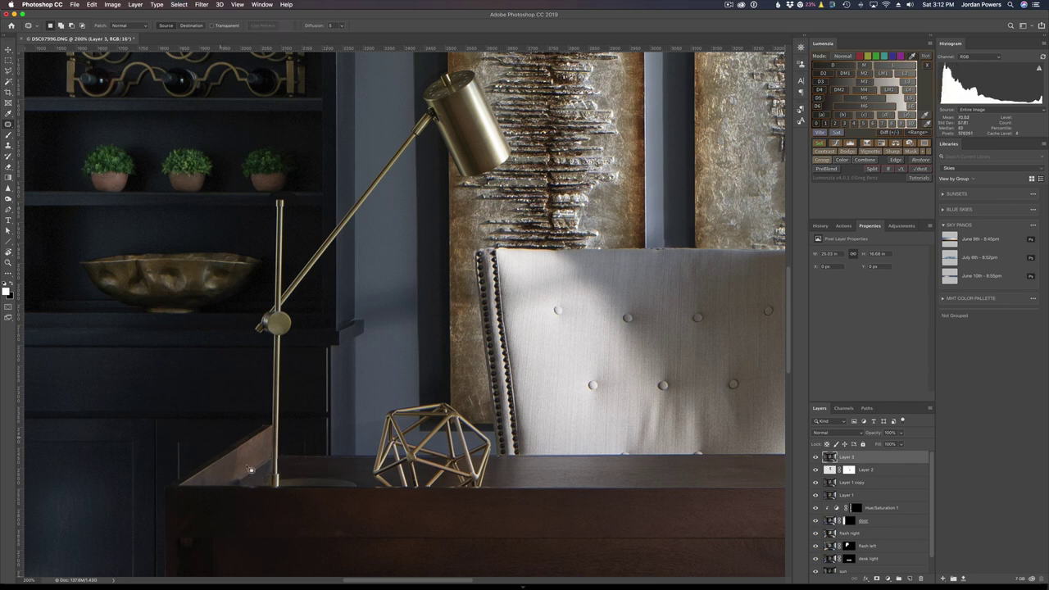
pyautogui.click(8, 146)
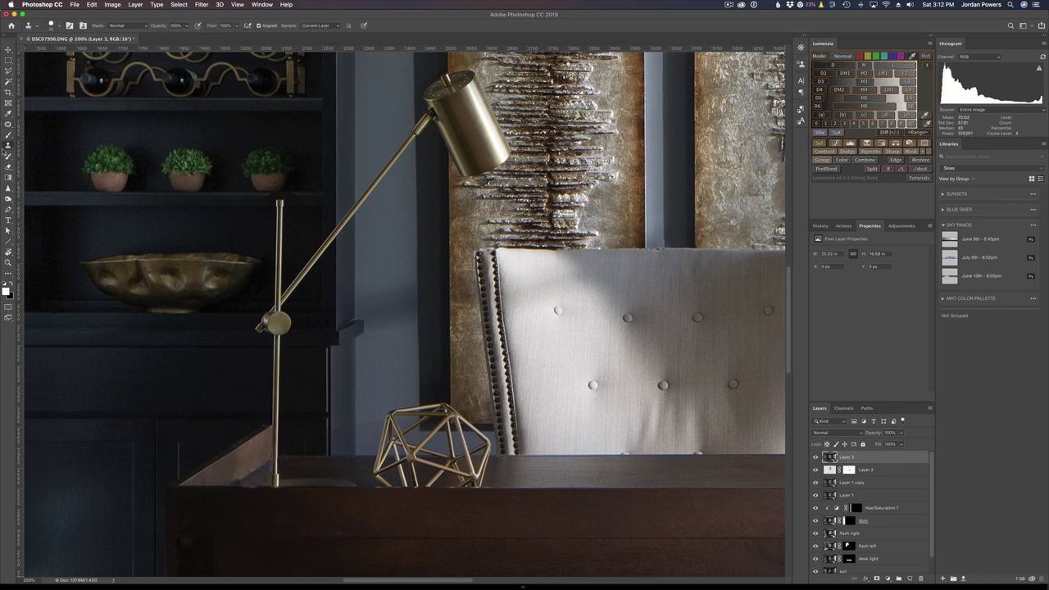
pyautogui.press('super+equal')
pyautogui.scroll(-8, 127, 357)
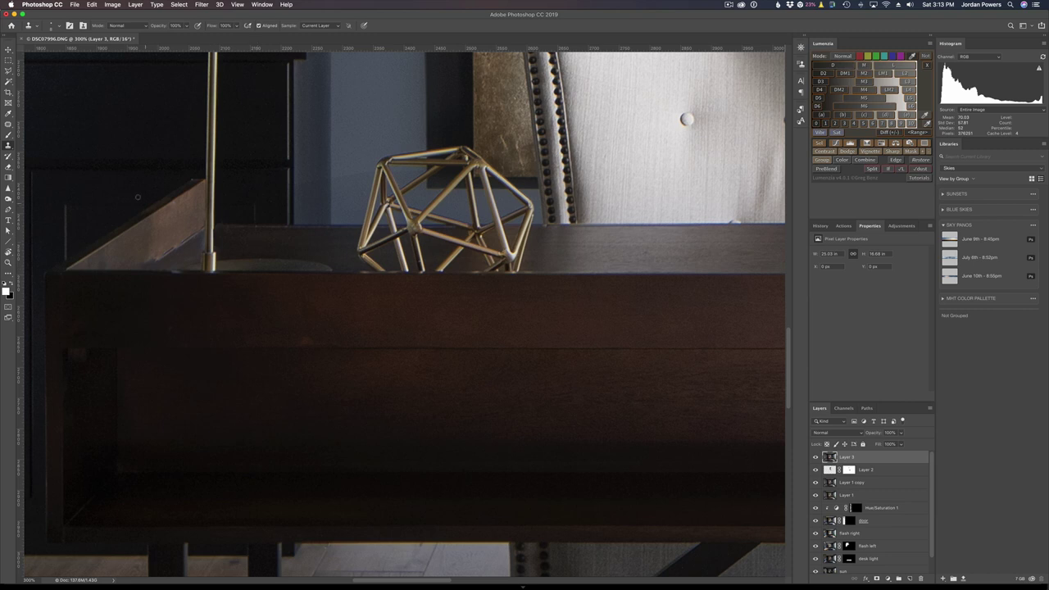
pyautogui.press('super+0')
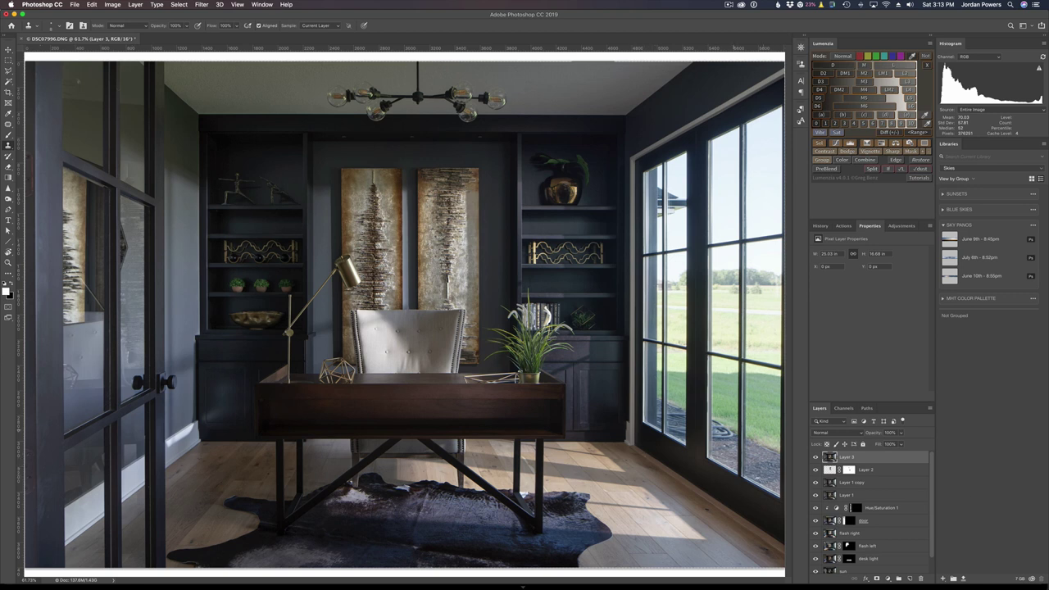
# Step: Zoom to 100% on the windows, enlarge the clone brush, and paint mulch over the hose
pyautogui.press('super+1')
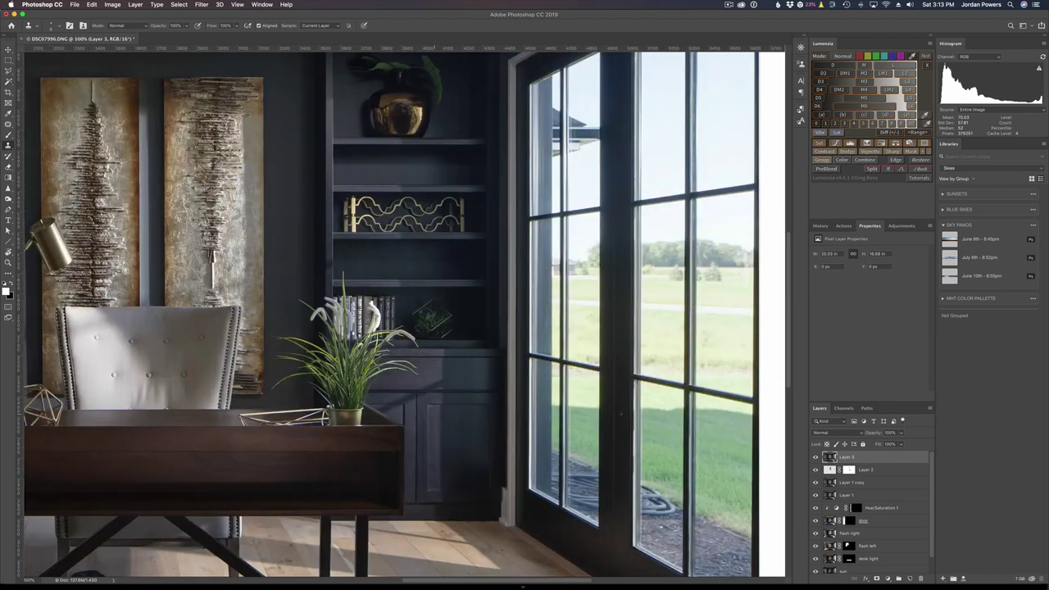
pyautogui.scroll(-5, 404, 314)
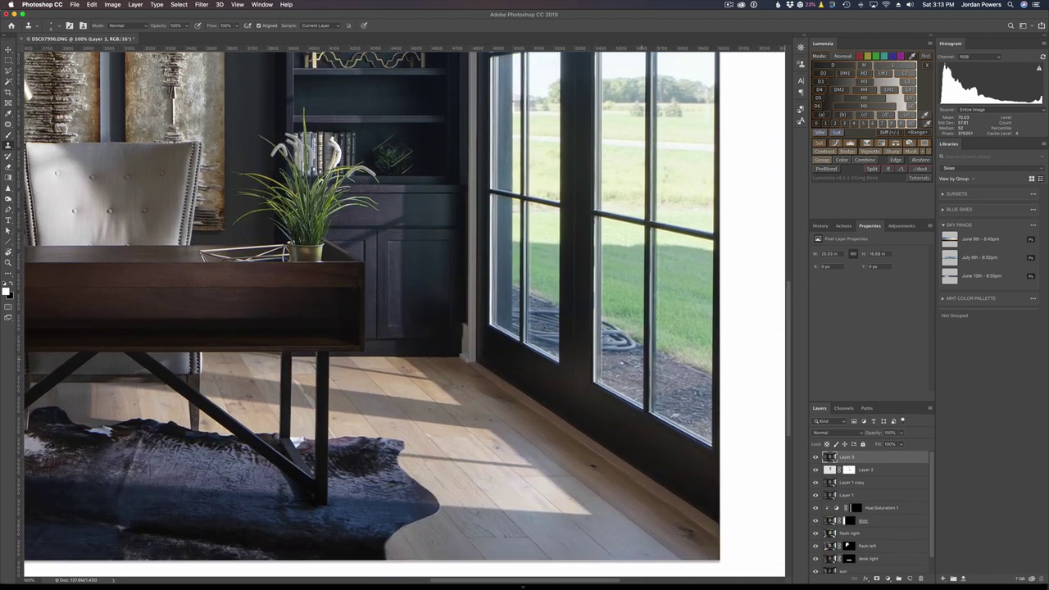
pyautogui.press(']')
pyautogui.moveTo(618, 345)
pyautogui.mouseDown()
pyautogui.moveTo(610, 356)
pyautogui.moveTo(641, 350)
pyautogui.mouseUp()
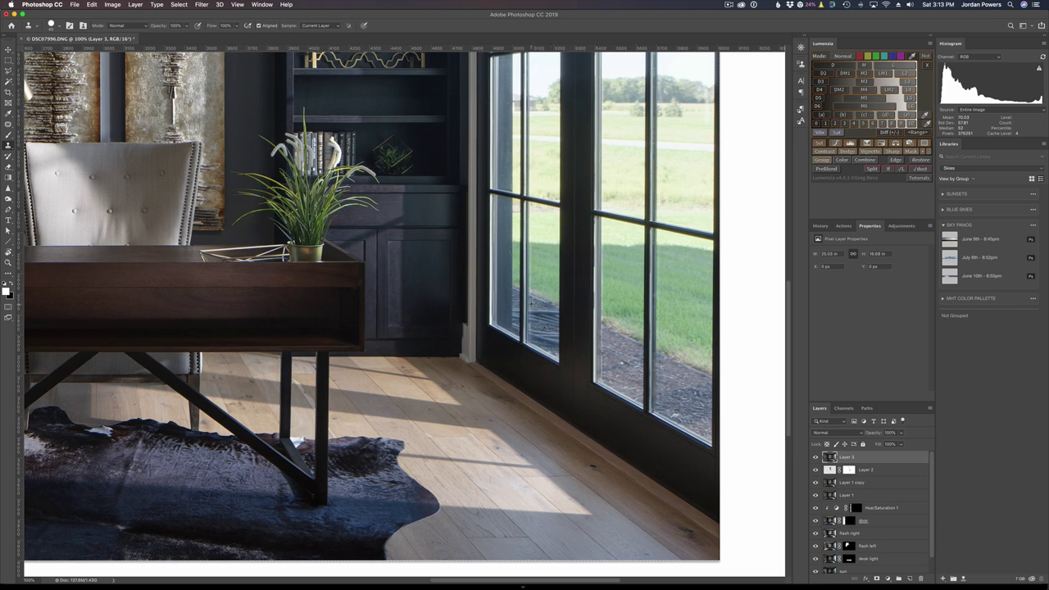
pyautogui.click(531, 311)
pyautogui.click(538, 313)
pyautogui.click(543, 313)
# Step: Dab cloned mulch over the remaining hose patches and smooth the clone marks
pyautogui.click(539, 319)
pyautogui.click(538, 332)
pyautogui.click(541, 340)
pyautogui.click(549, 304)
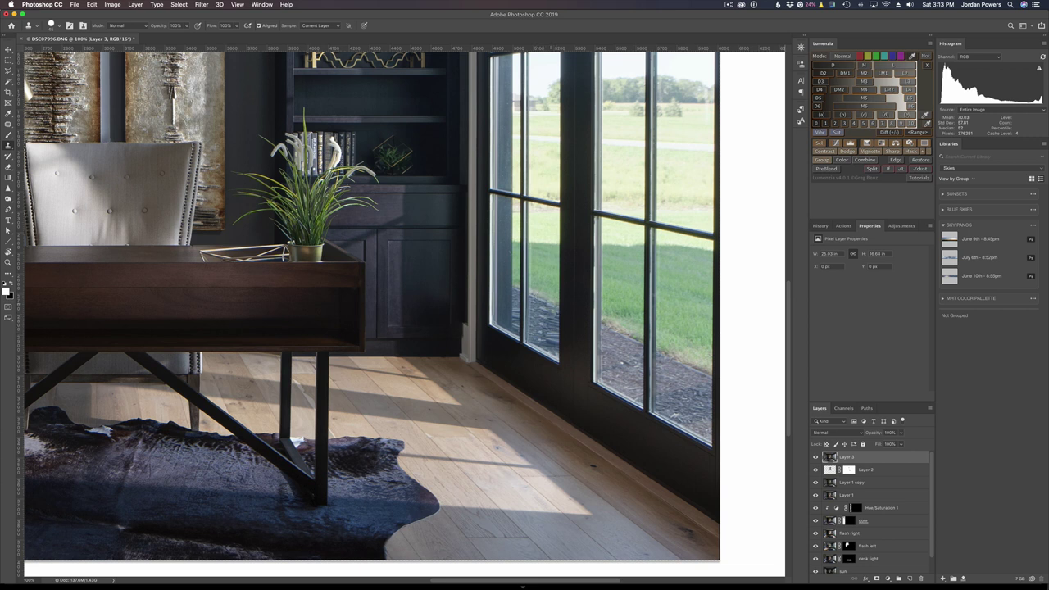
pyautogui.click(555, 311)
pyautogui.click(546, 315)
pyautogui.click(545, 326)
pyautogui.click(543, 307)
pyautogui.click(541, 323)
pyautogui.click(545, 309)
pyautogui.click(542, 311)
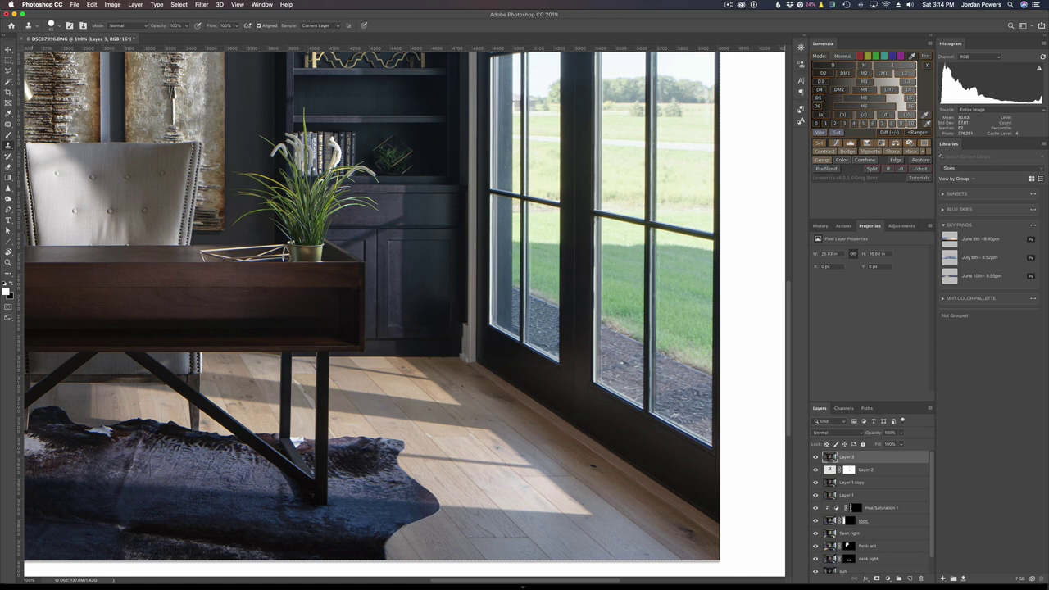
# Step: Patch the blotchy mulch strip in the window glass with clean mulch, then fit the image
pyautogui.click(10, 125)
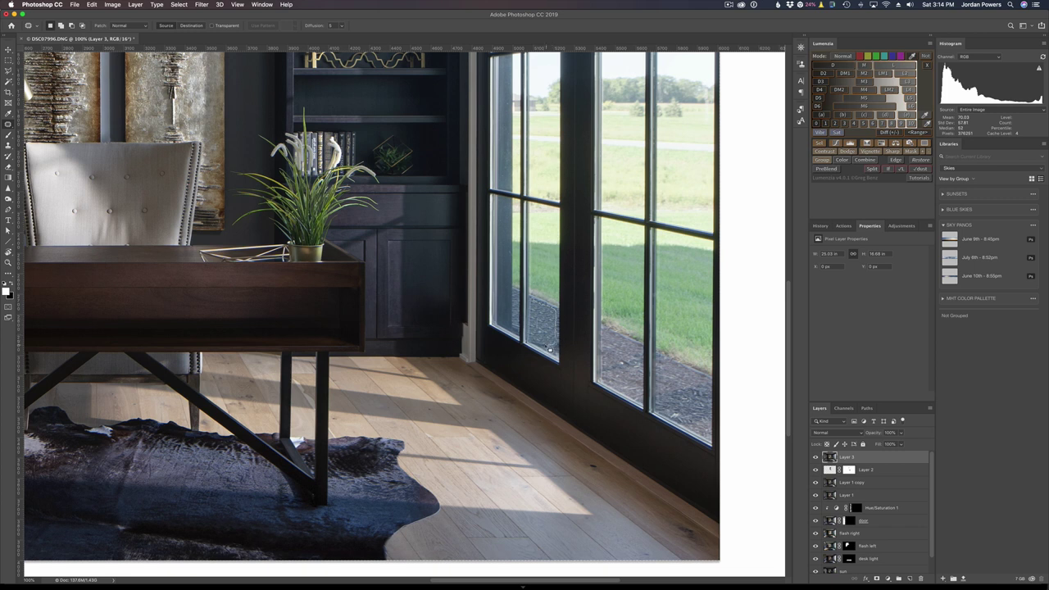
pyautogui.moveTo(550, 349)
pyautogui.mouseDown()
pyautogui.moveTo(535, 343)
pyautogui.moveTo(534, 301)
pyautogui.moveTo(547, 323)
pyautogui.moveTo(637, 369)
pyautogui.moveTo(622, 365)
pyautogui.moveTo(605, 331)
pyautogui.moveTo(637, 353)
pyautogui.moveTo(641, 392)
pyautogui.moveTo(609, 385)
pyautogui.moveTo(608, 331)
pyautogui.mouseUp()
pyautogui.hotkey('ctrl', 'd')
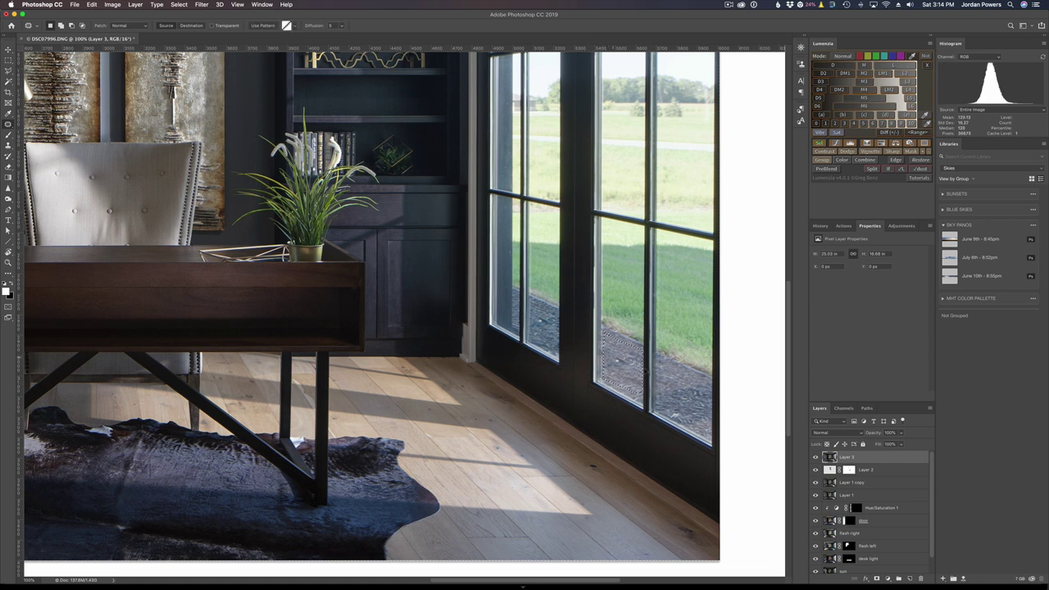
pyautogui.moveTo(639, 373); pyautogui.dragTo(696, 406)
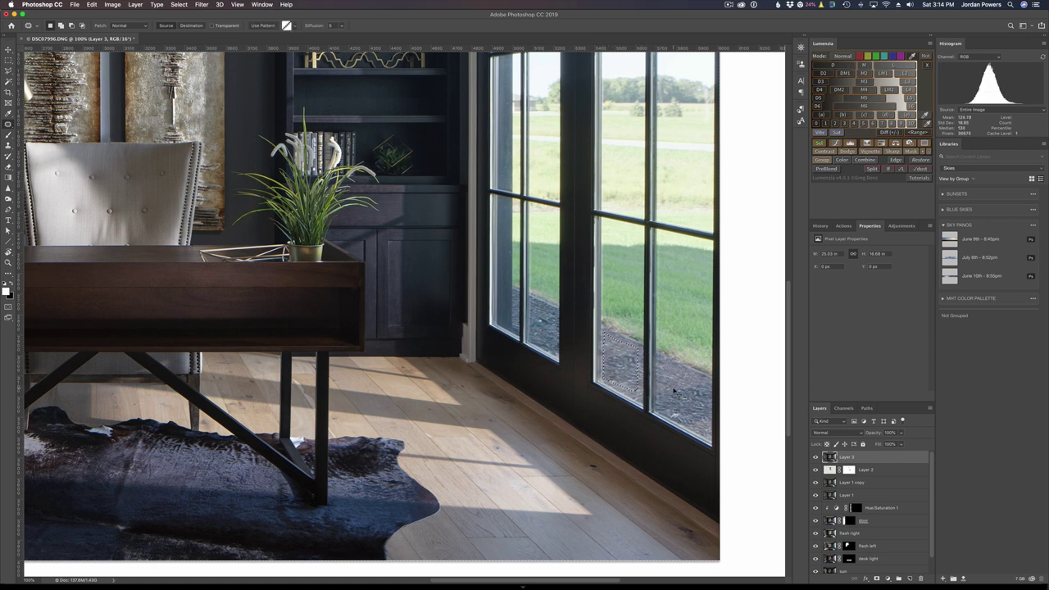
pyautogui.press('super+d')
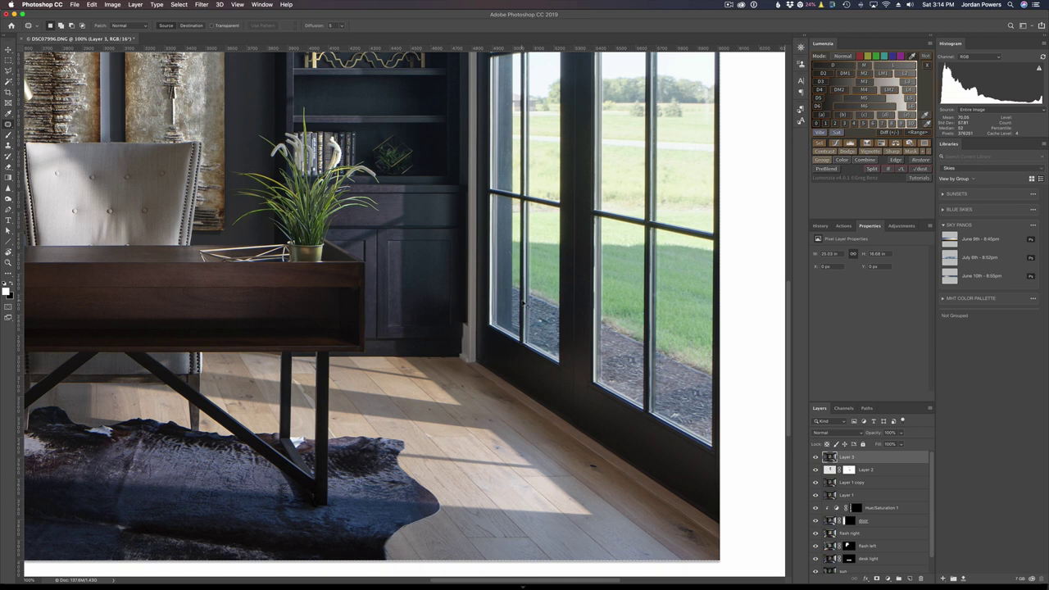
pyautogui.press('super+0')
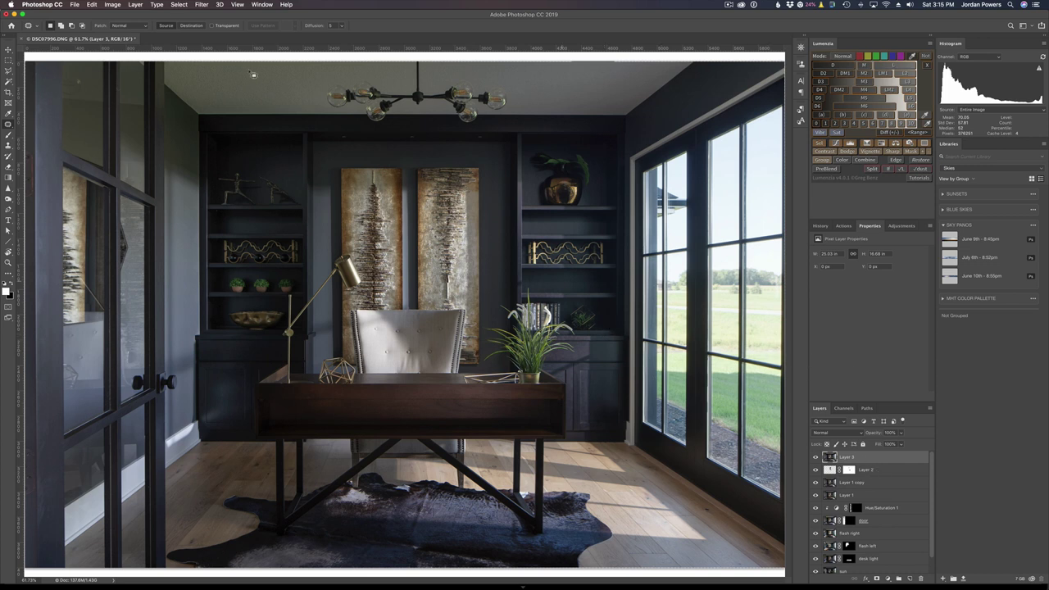
pyautogui.click(98, 5)
pyautogui.click(98, 5)
pyautogui.moveTo(17, 121); pyautogui.dragTo(273, 181)
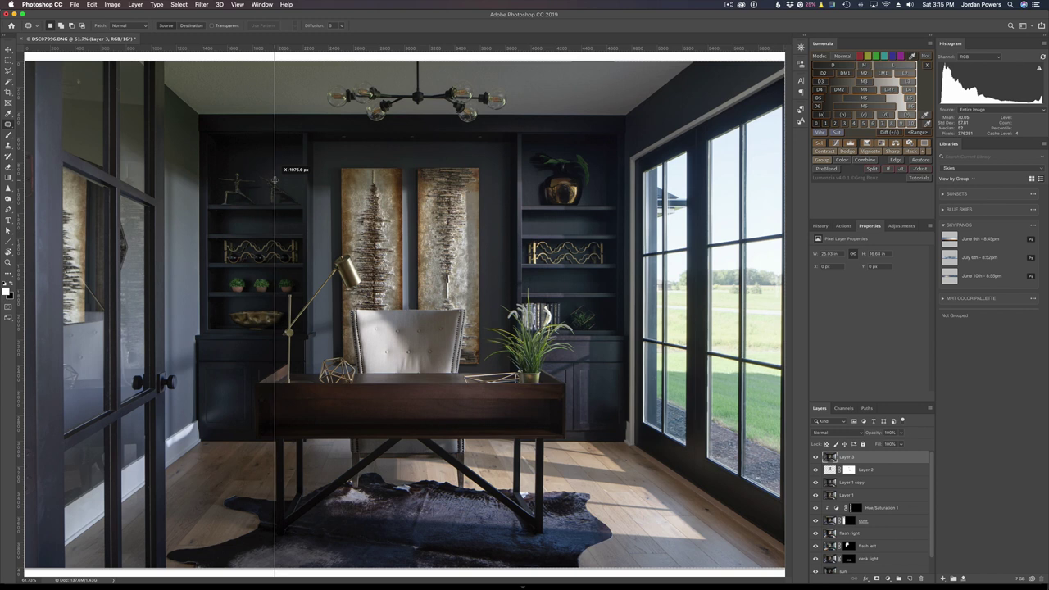
pyautogui.moveTo(275, 179); pyautogui.dragTo(167, 138)
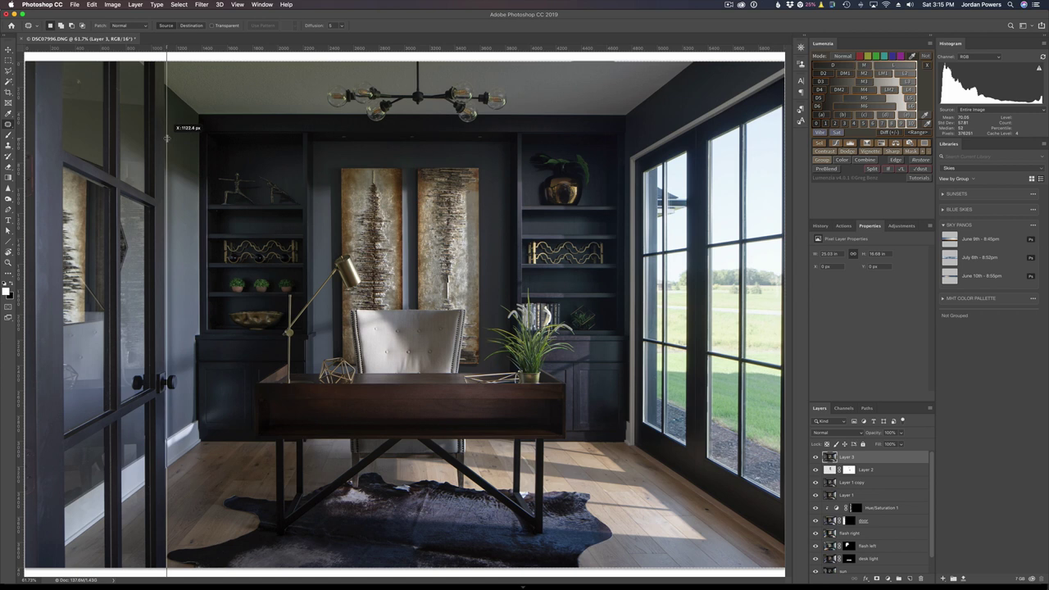
pyautogui.moveTo(166, 138); pyautogui.dragTo(28, 86)
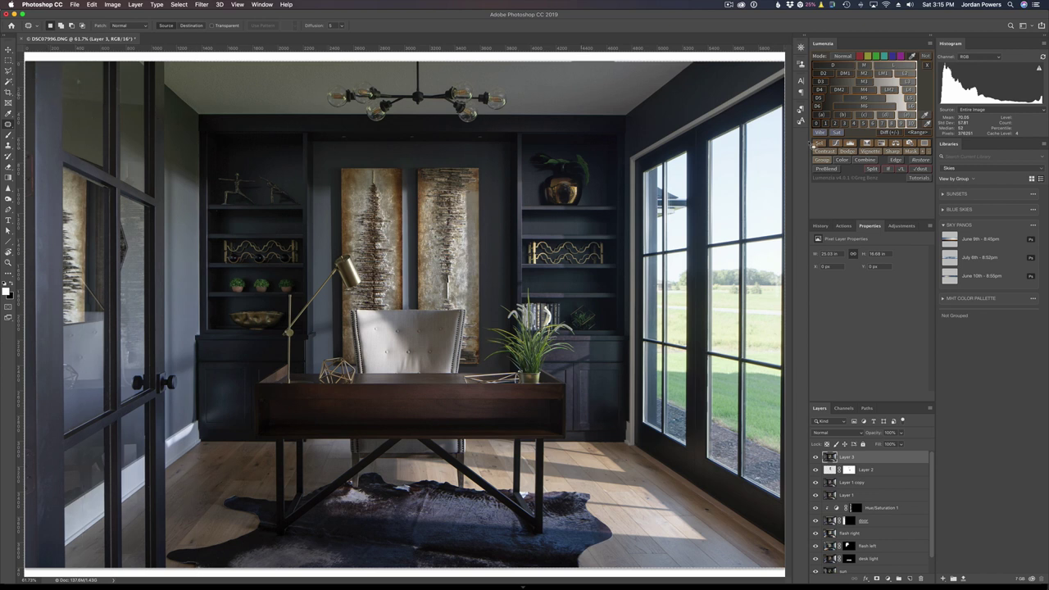
# Step: Free Transform Layer 3 to about -0.24° rotation and commit it
pyautogui.press('super+minus')
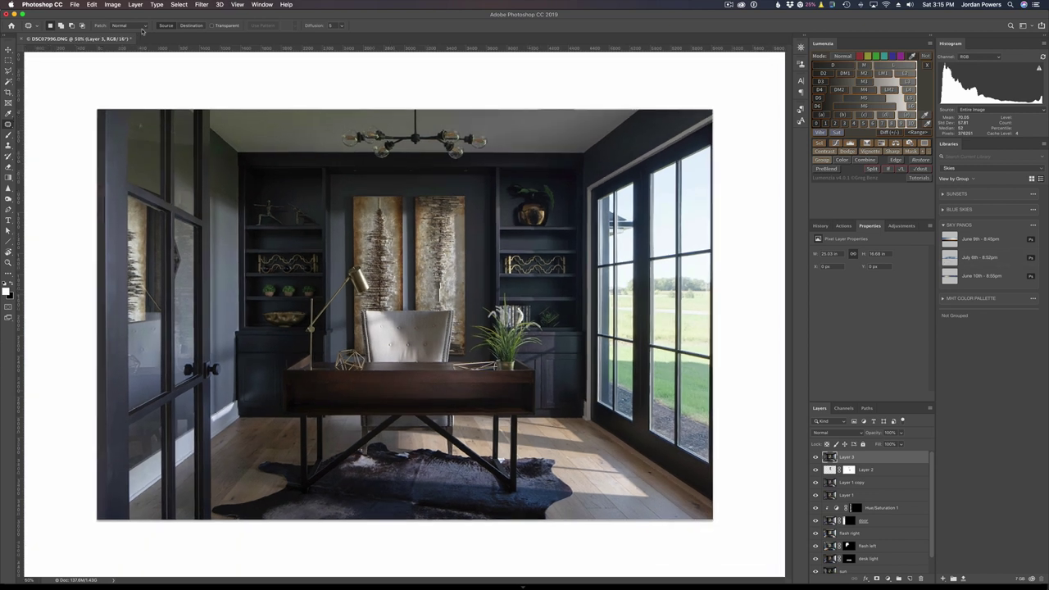
pyautogui.click(92, 5)
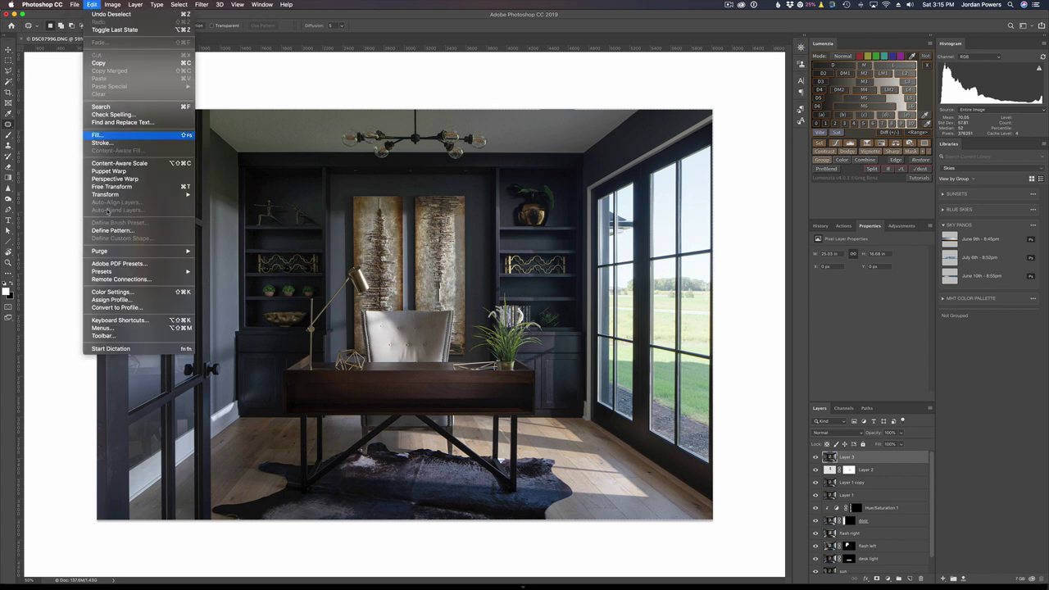
pyautogui.press('Escape')
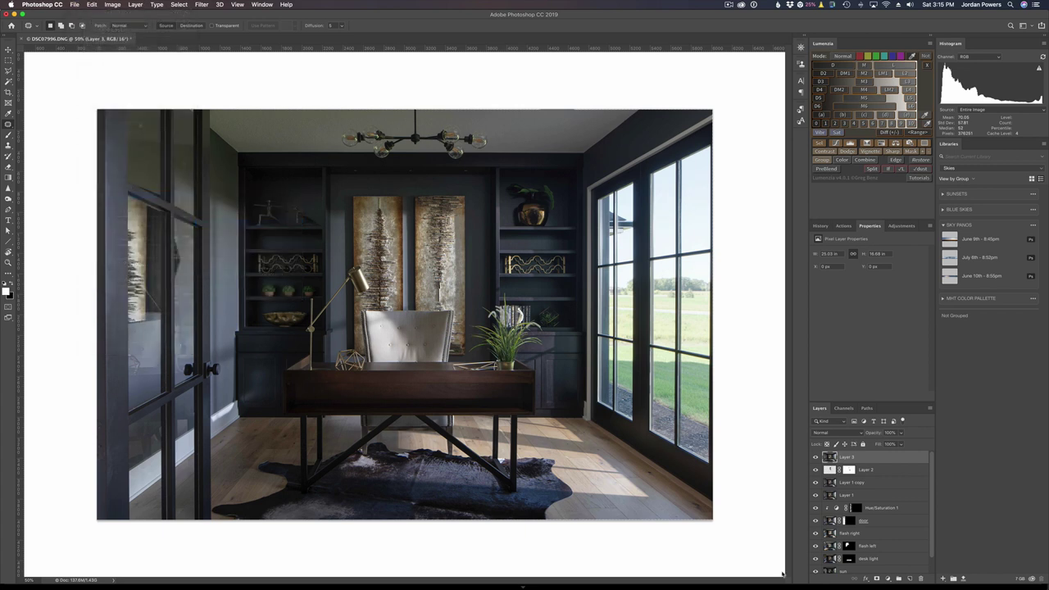
pyautogui.press('super+t')
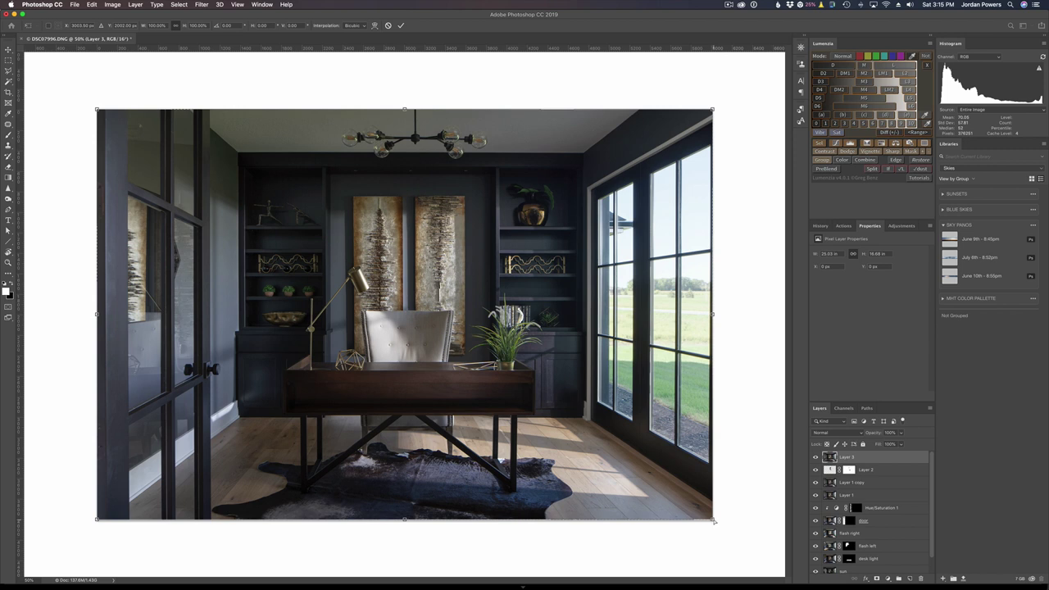
pyautogui.moveTo(713, 520); pyautogui.dragTo(713, 520)
pyautogui.moveTo(714, 519); pyautogui.dragTo(714, 517)
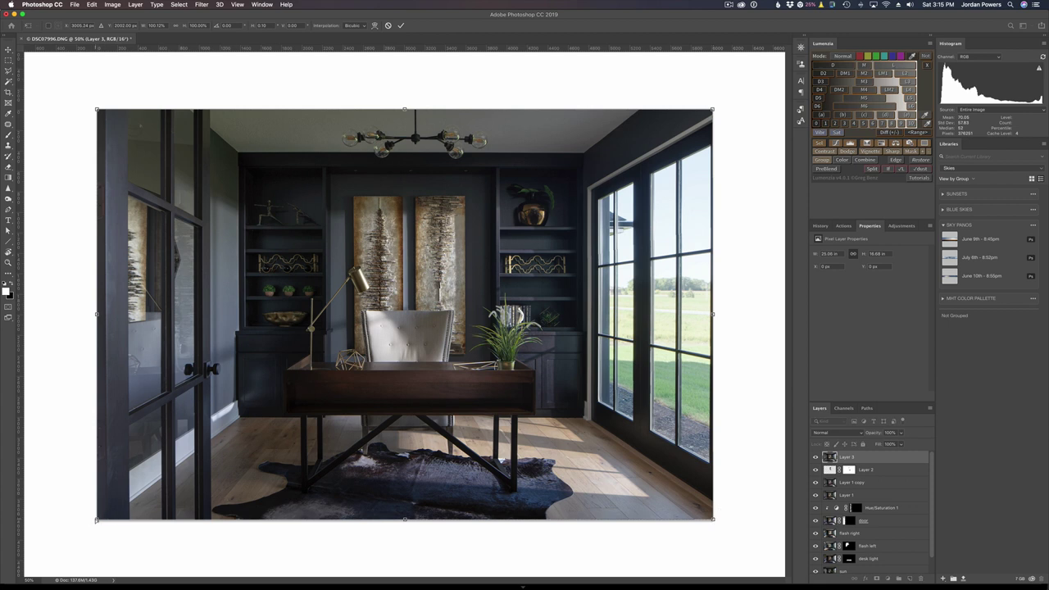
pyautogui.moveTo(96, 520); pyautogui.dragTo(94, 519)
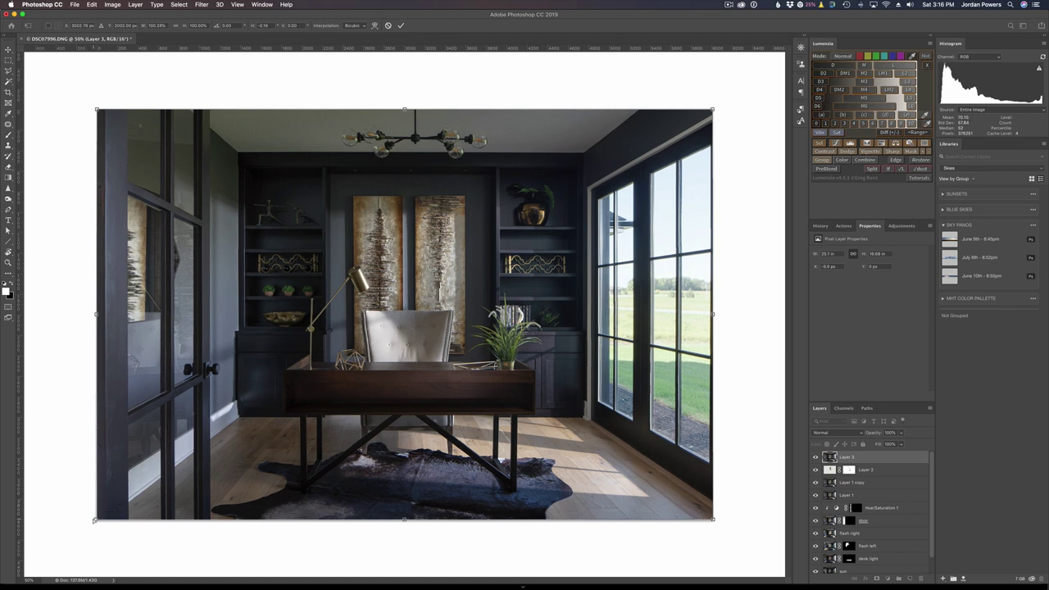
pyautogui.click(8, 50)
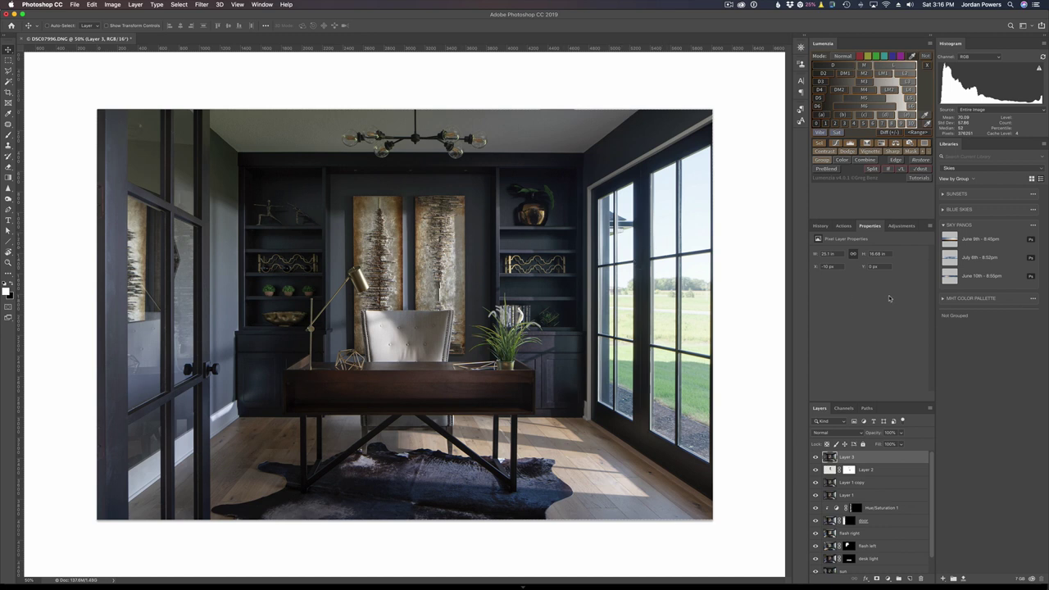
# Step: Add a Curves 1 layer, lift the highlight point, and set the dark point's Output to 0
pyautogui.click(901, 226)
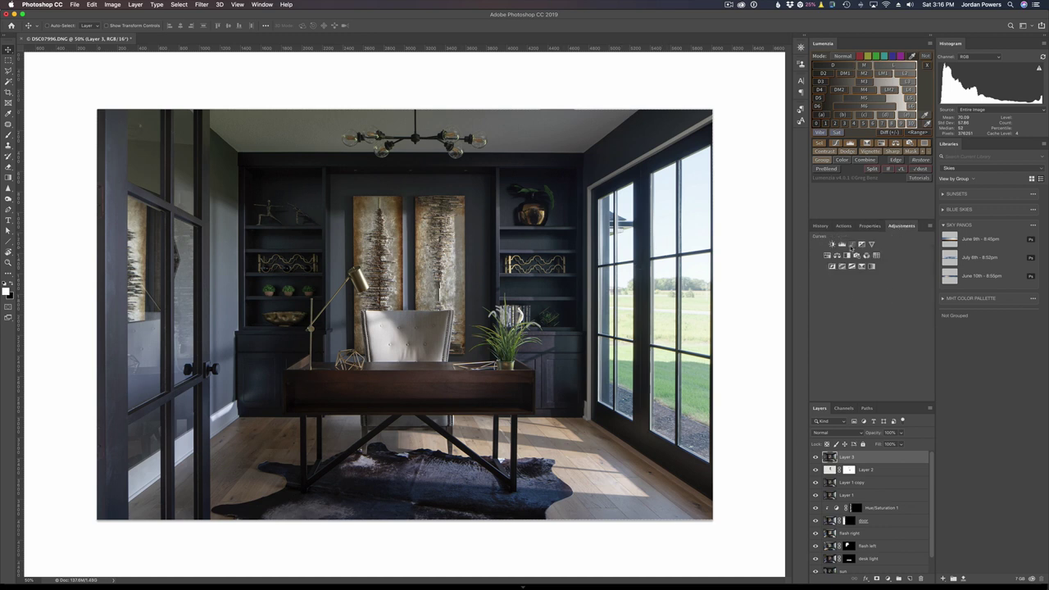
pyautogui.click(851, 245)
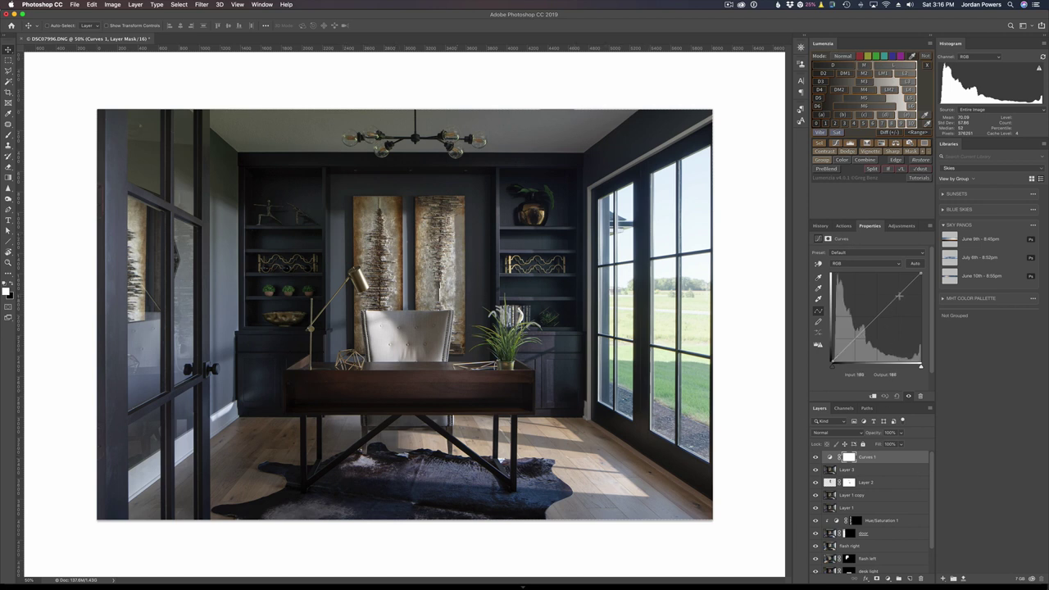
pyautogui.moveTo(875, 317); pyautogui.dragTo(855, 340)
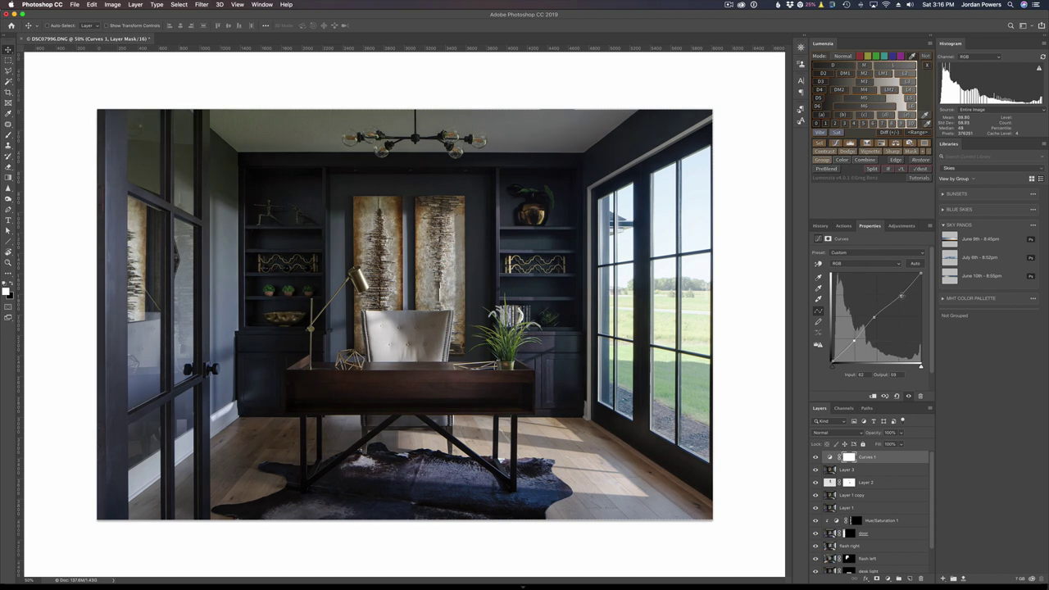
pyautogui.moveTo(899, 296); pyautogui.dragTo(907, 290)
pyautogui.click(907, 396)
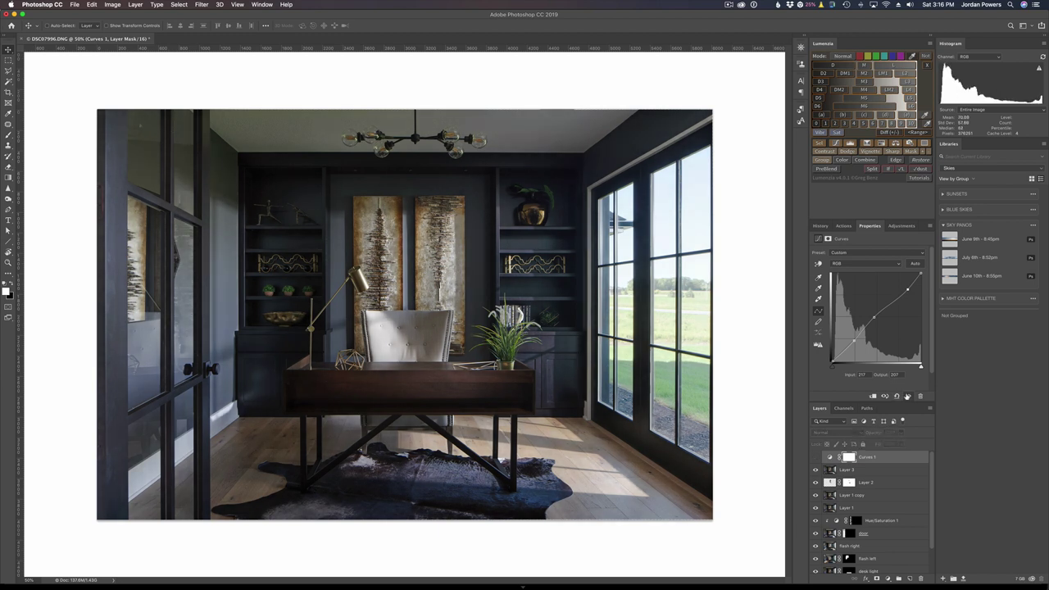
pyautogui.click(907, 395)
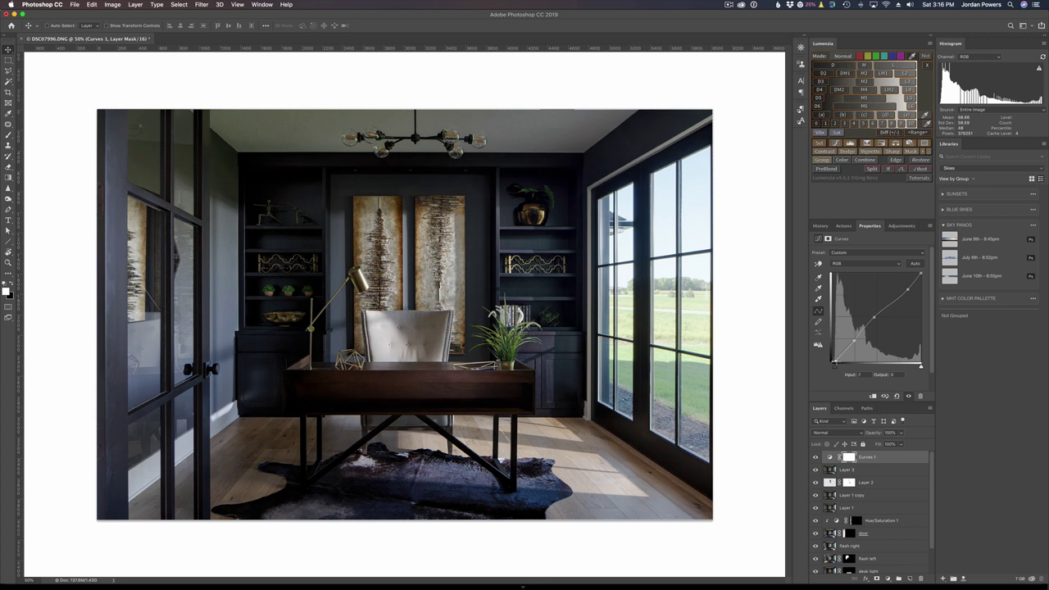
pyautogui.press('Down')
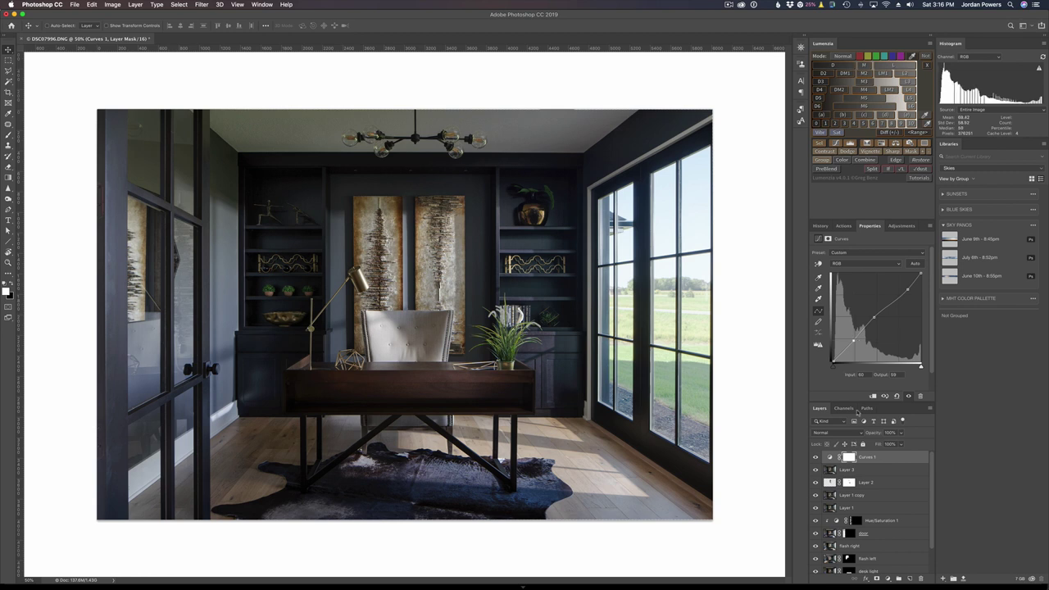
# Step: In History, compare the DSC07996.DNG snapshot with the latest Modify Curves Layer state
pyautogui.scroll(-2, 901, 474)
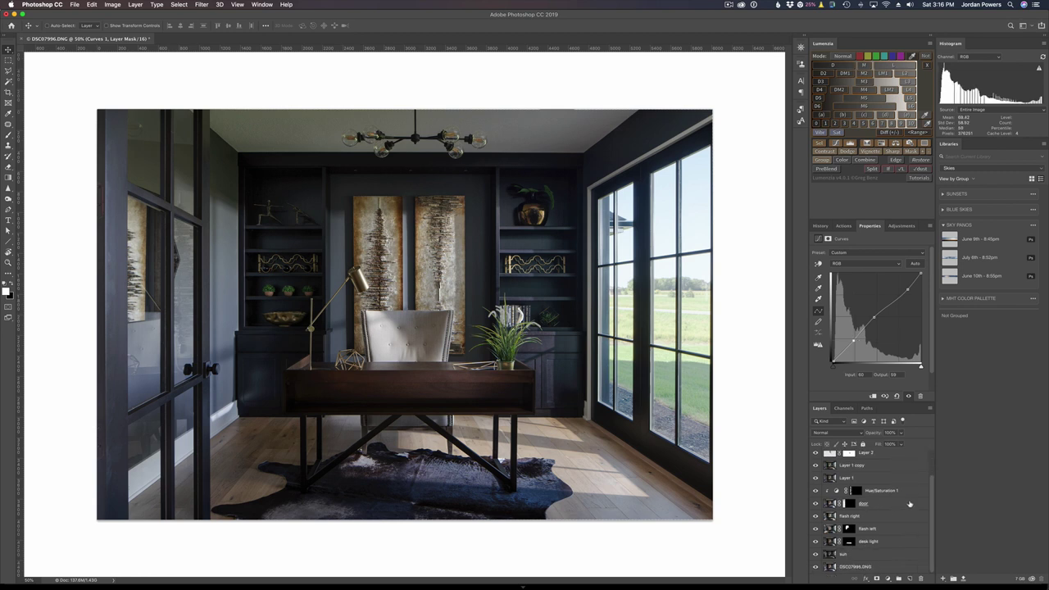
pyautogui.scroll(2, 909, 504)
pyautogui.click(820, 225)
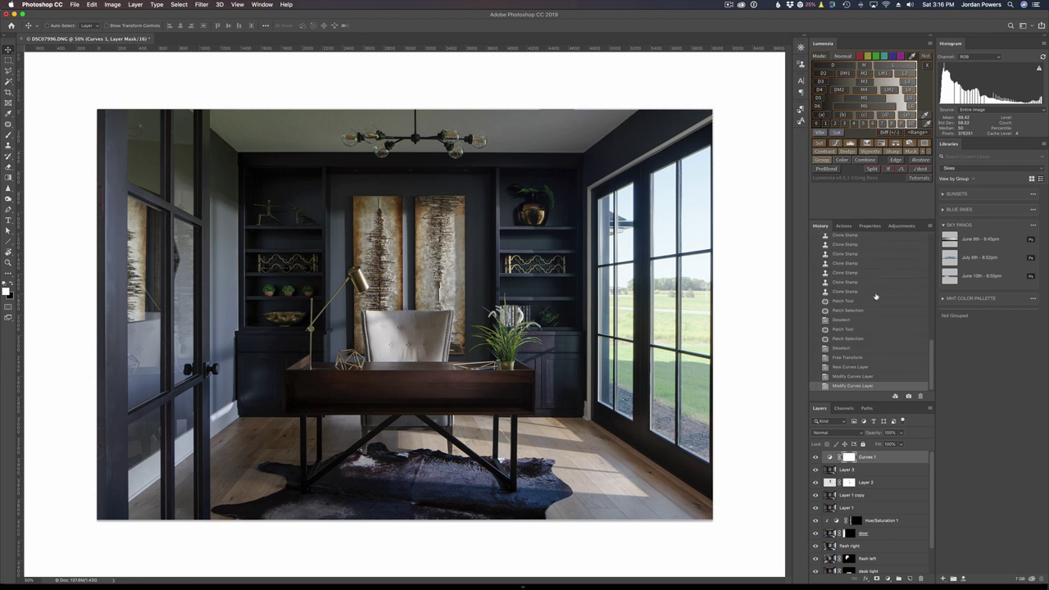
pyautogui.scroll(10, 870, 314)
pyautogui.click(844, 239)
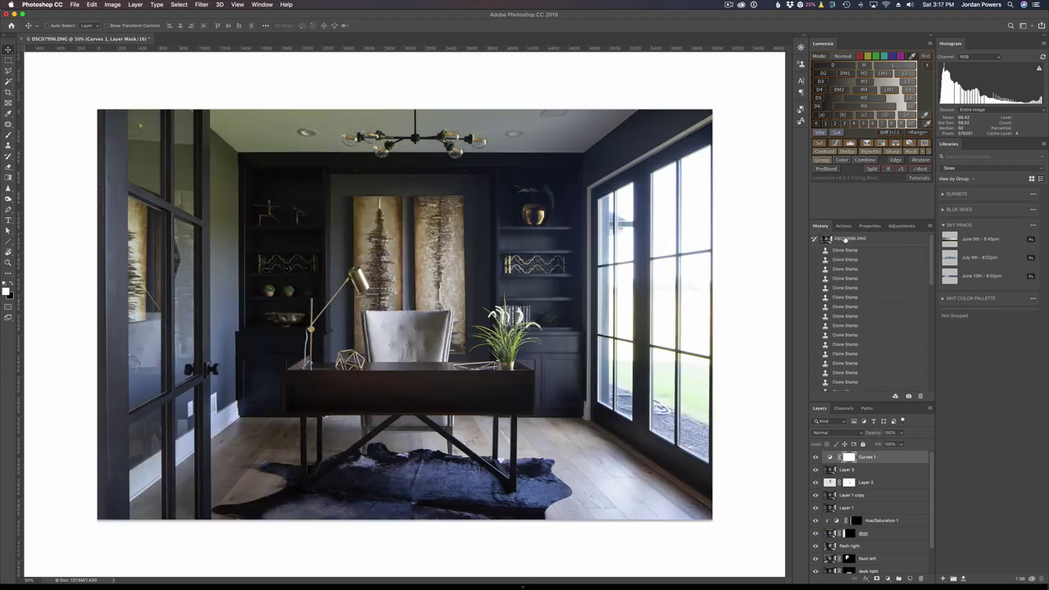
pyautogui.click(846, 239)
pyautogui.scroll(-10, 870, 355)
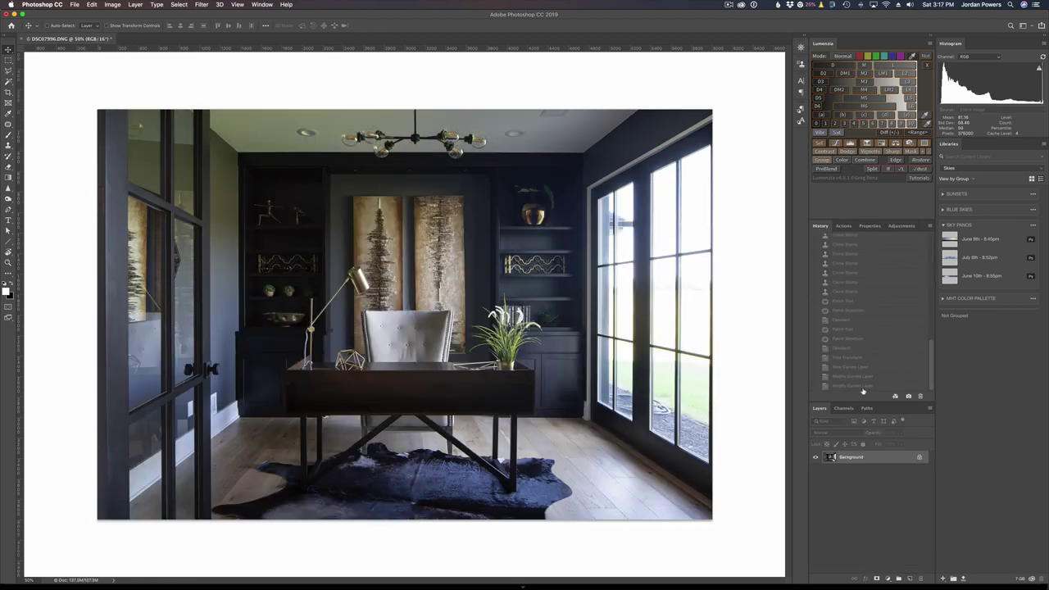
pyautogui.click(859, 386)
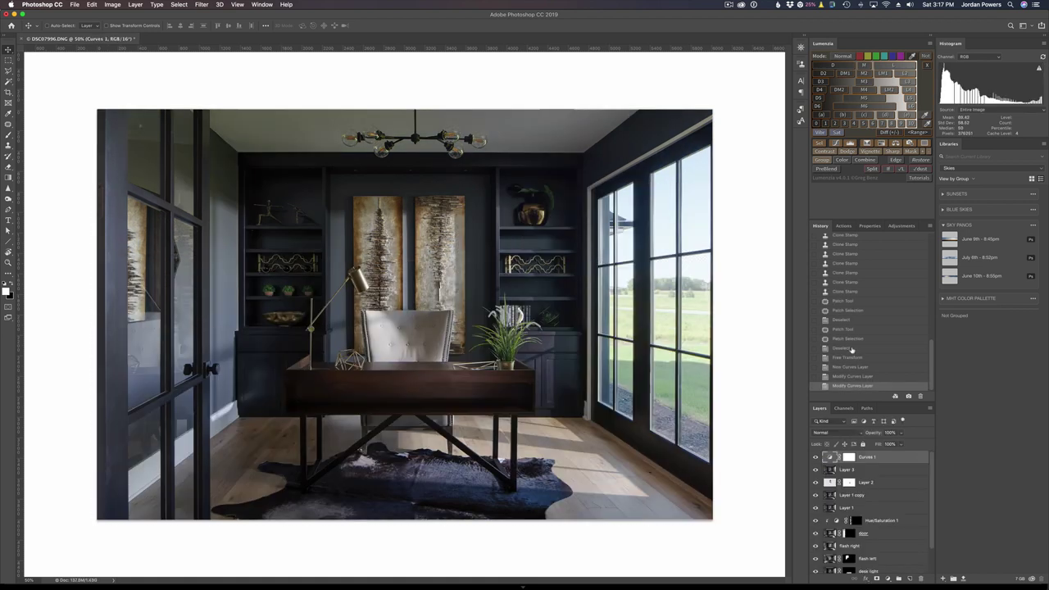
# Step: Recheck the original snapshot, return to the latest state, and toggle Layer 3 off and on
pyautogui.scroll(10, 852, 350)
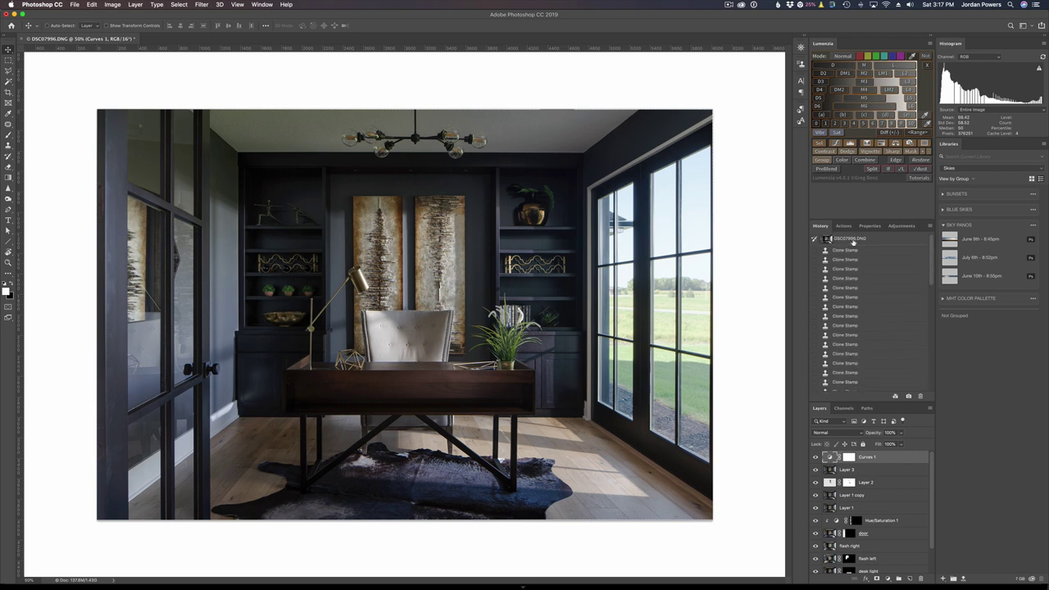
pyautogui.click(852, 240)
pyautogui.scroll(-10, 858, 307)
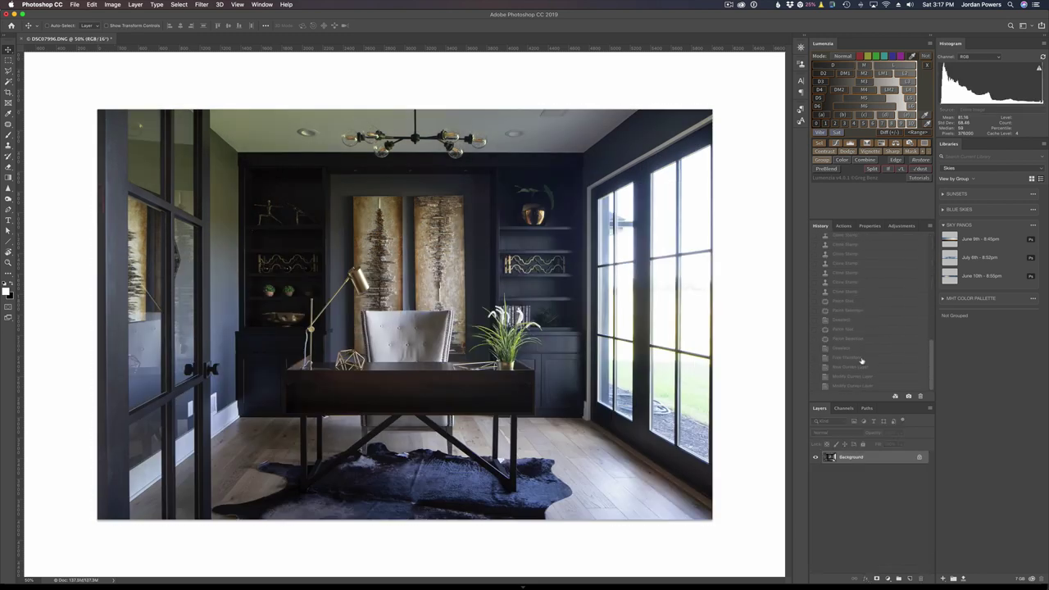
pyautogui.click(852, 386)
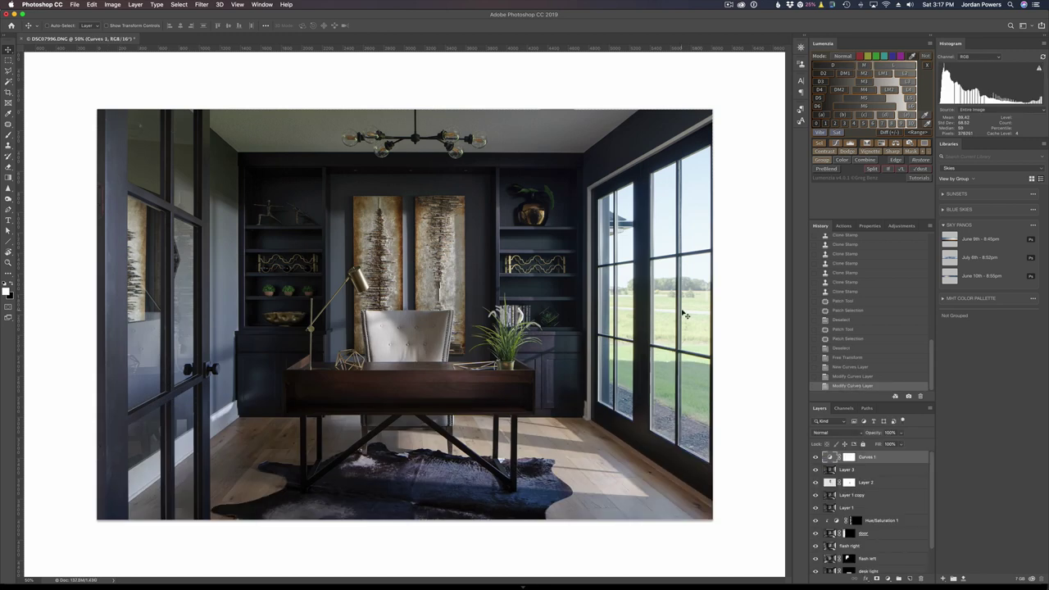
pyautogui.click(815, 469)
pyautogui.click(815, 469)
# Step: Save the layered retouch as DSC07996.psd in Photoshop format with Maximize Compatibility on
pyautogui.click(74, 4)
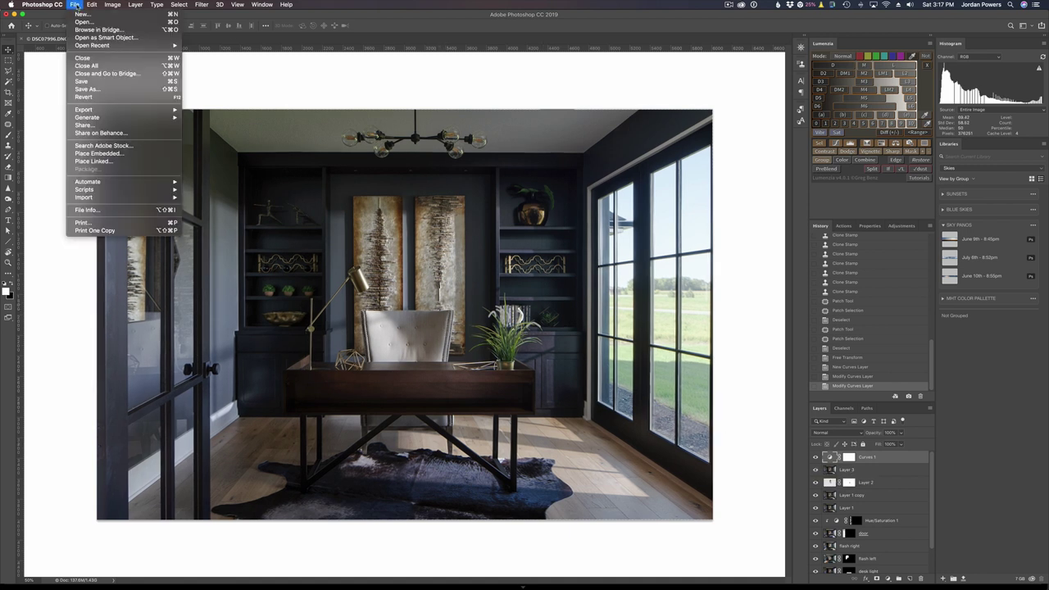
pyautogui.click(115, 91)
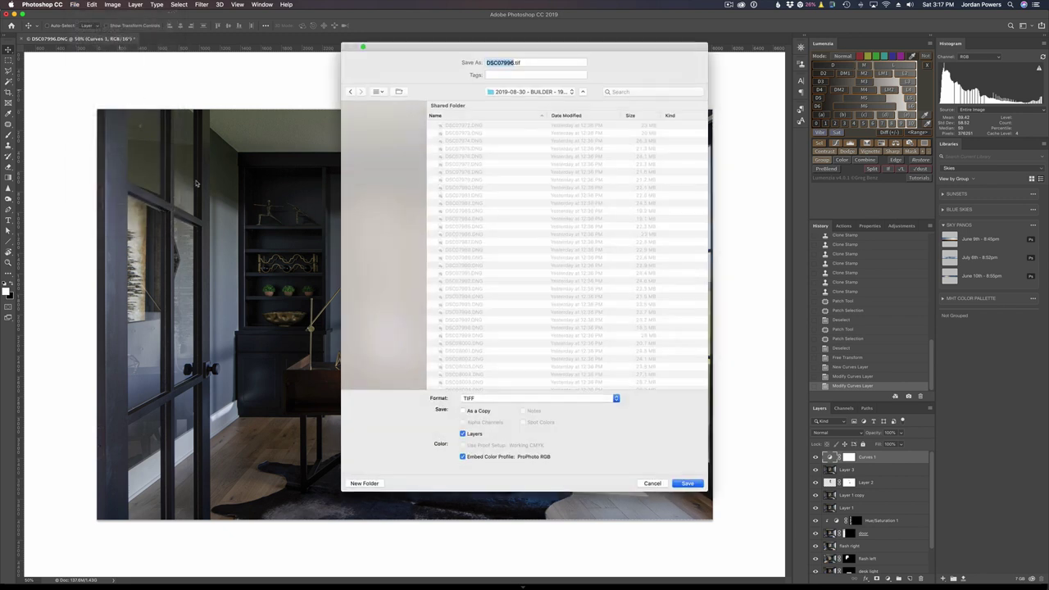
pyautogui.click(615, 399)
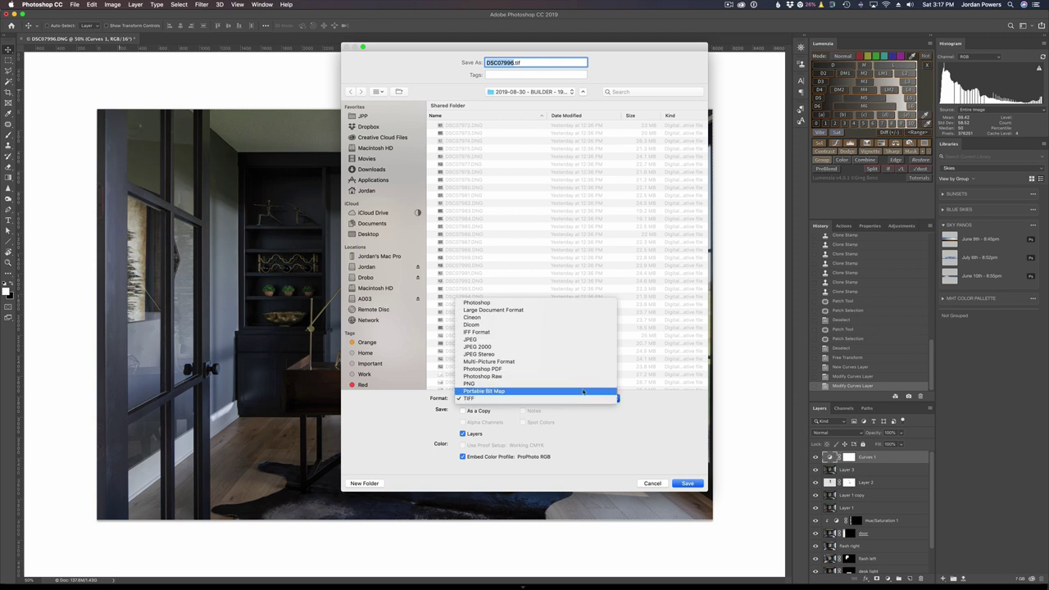
pyautogui.click(489, 304)
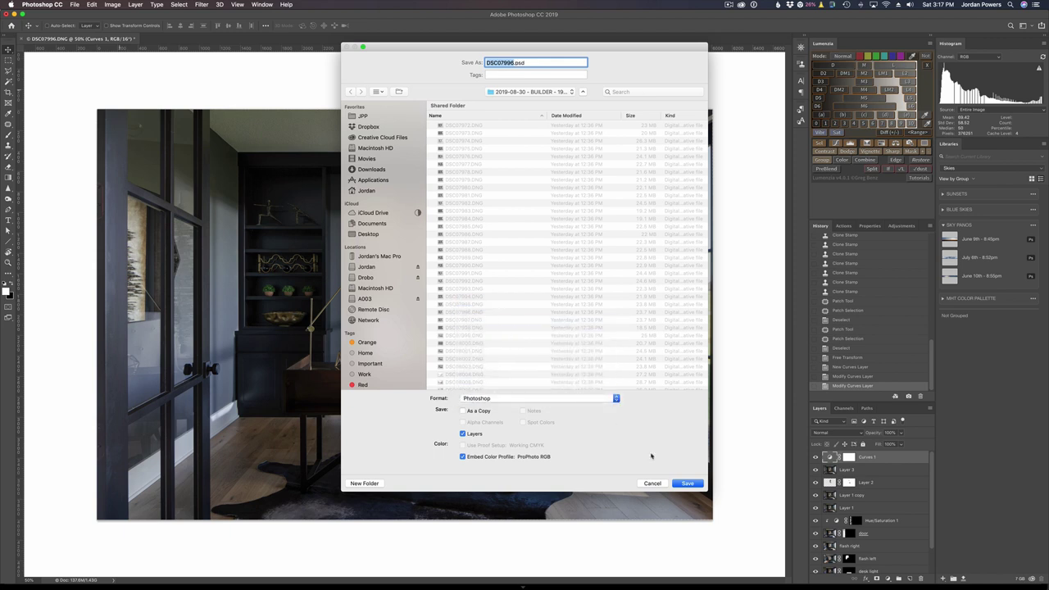
pyautogui.click(690, 483)
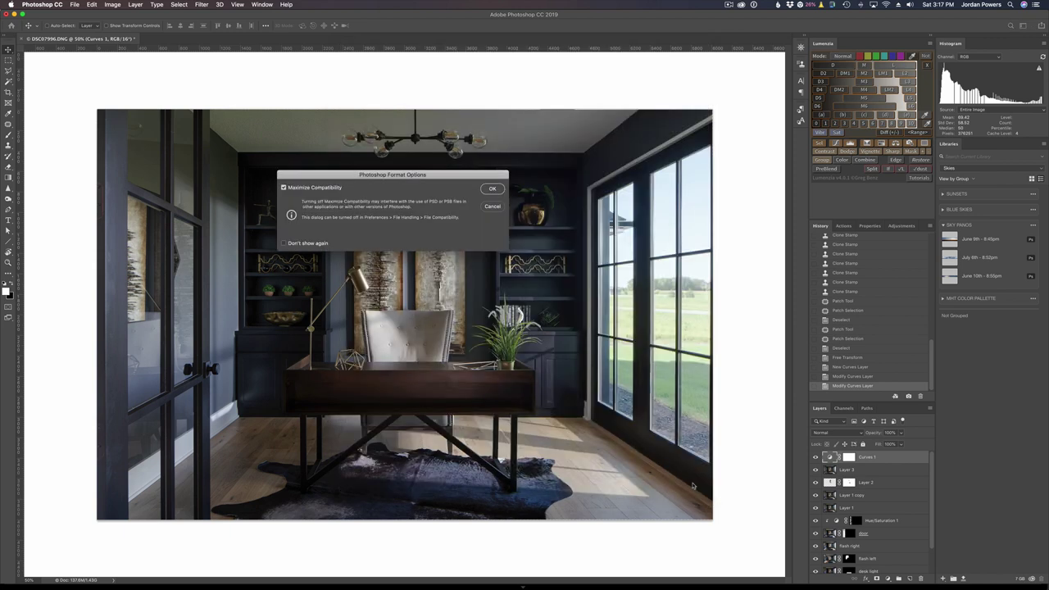
pyautogui.press('Return')
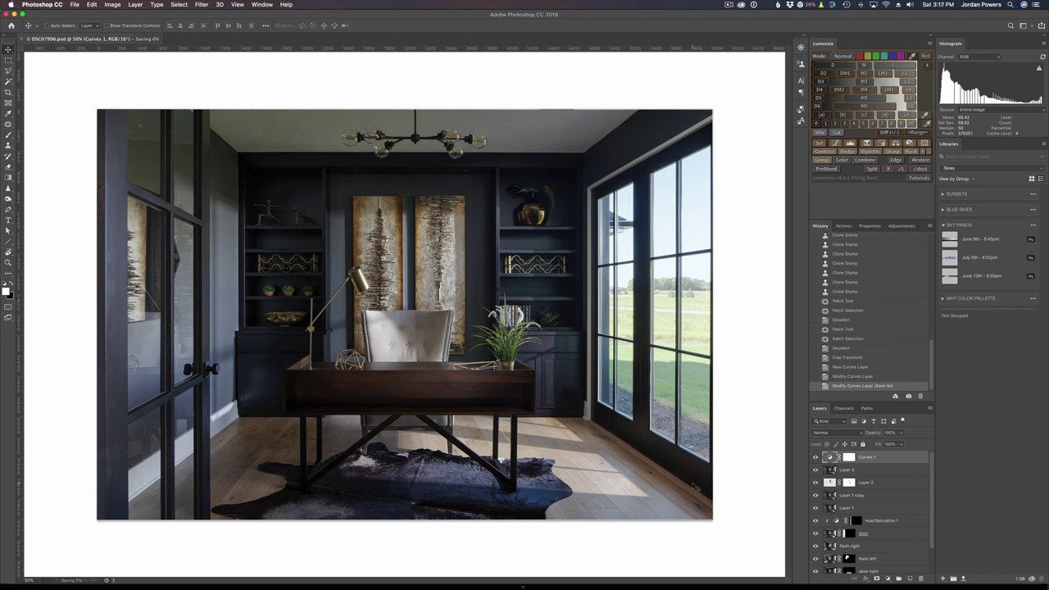
pyautogui.click(902, 226)
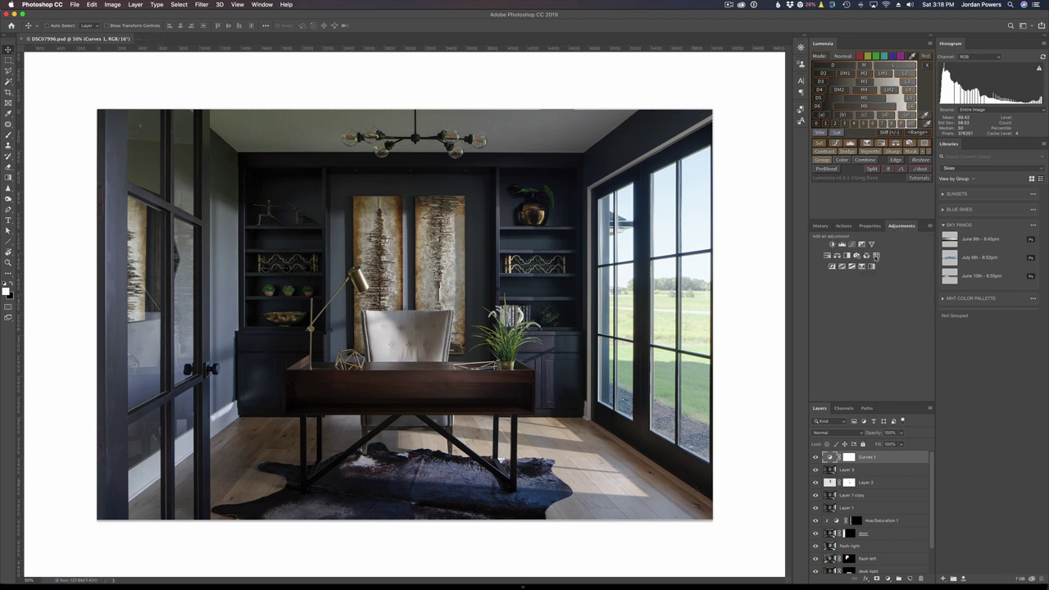
# Step: Run the High Pass - Overlay action past the Desaturate warning, then delete its failed Curves 1 copy
pyautogui.click(843, 226)
pyautogui.click(864, 278)
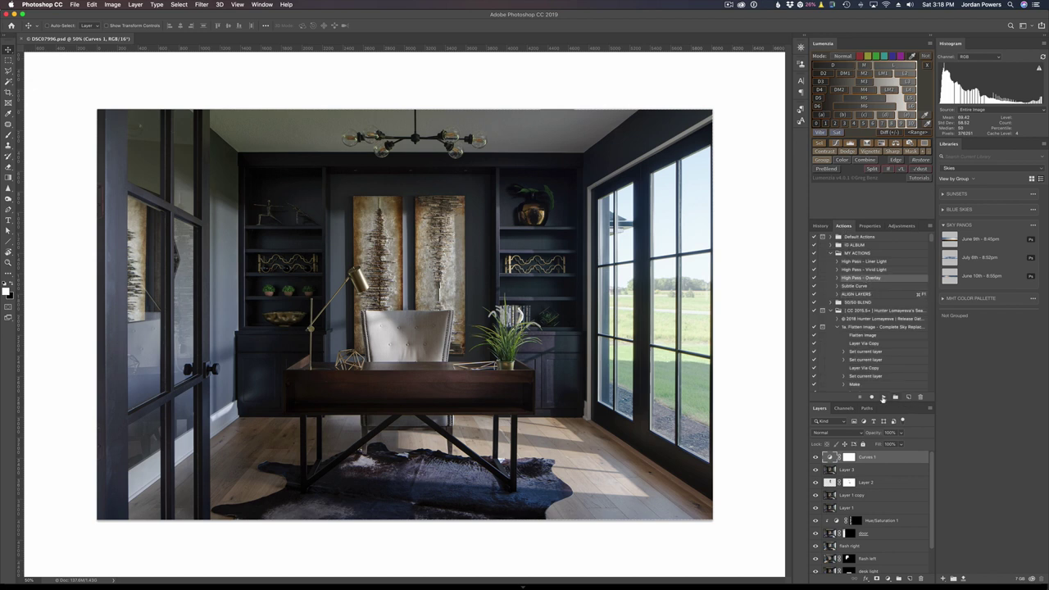
pyautogui.click(883, 397)
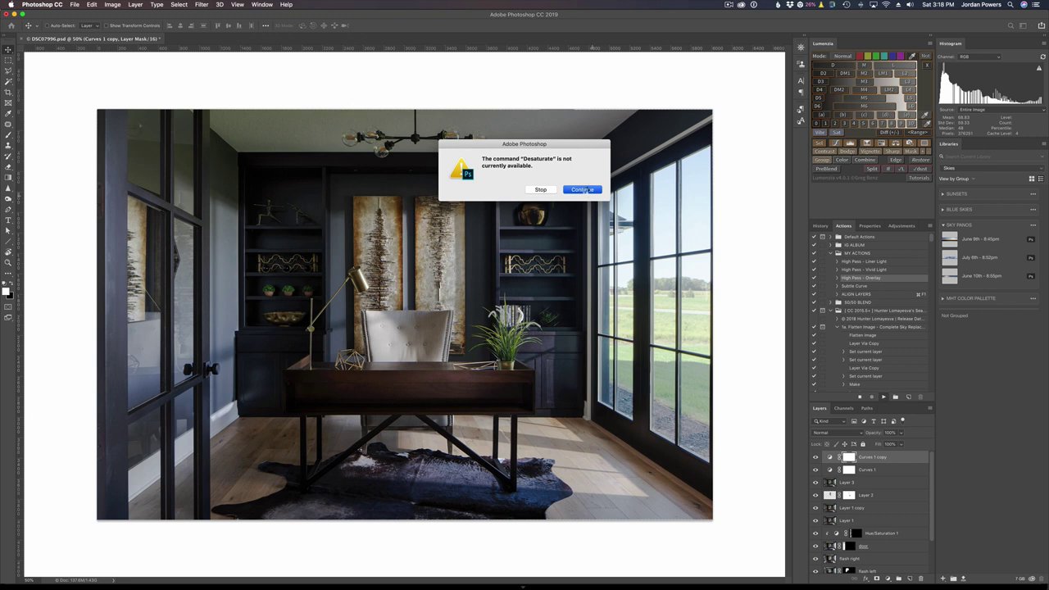
pyautogui.click(583, 190)
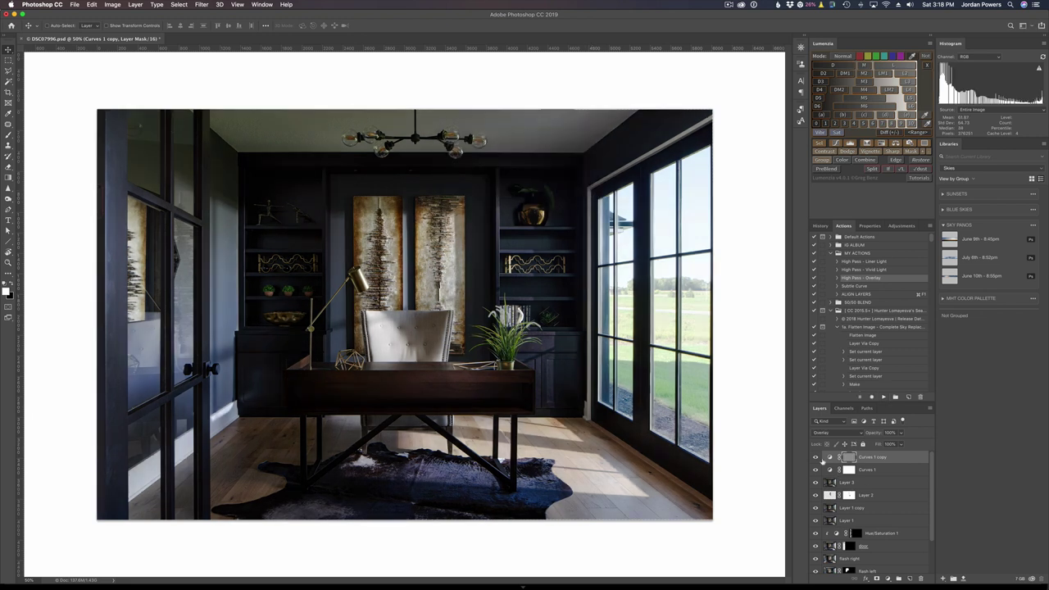
pyautogui.press('BackSpace')
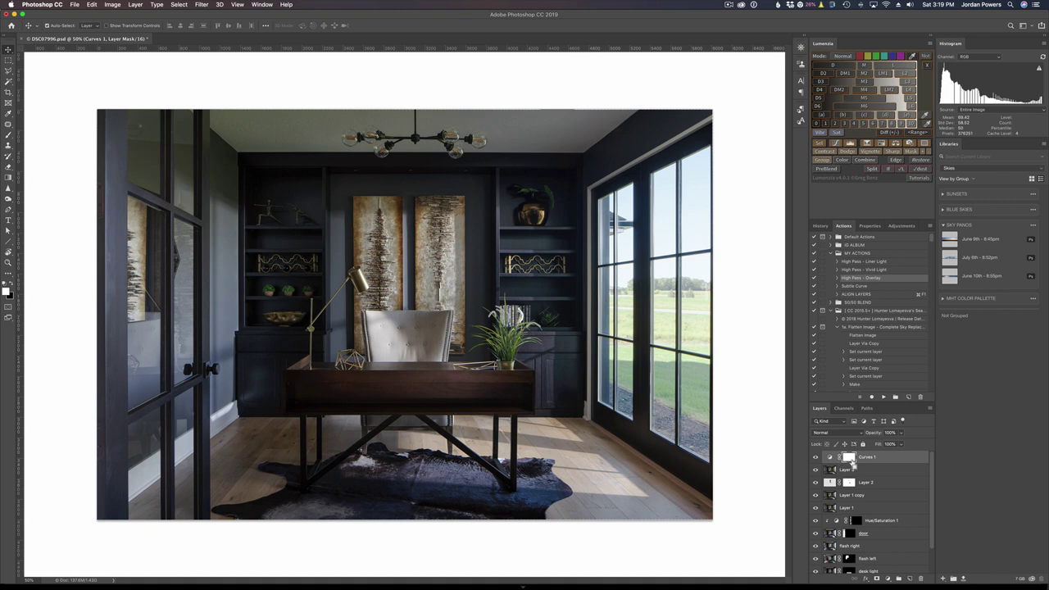
# Step: Stamp visible layers into Layer 4, run High Pass - Overlay on it, and compare the sharpening
pyautogui.press('super+alt+shift+e')
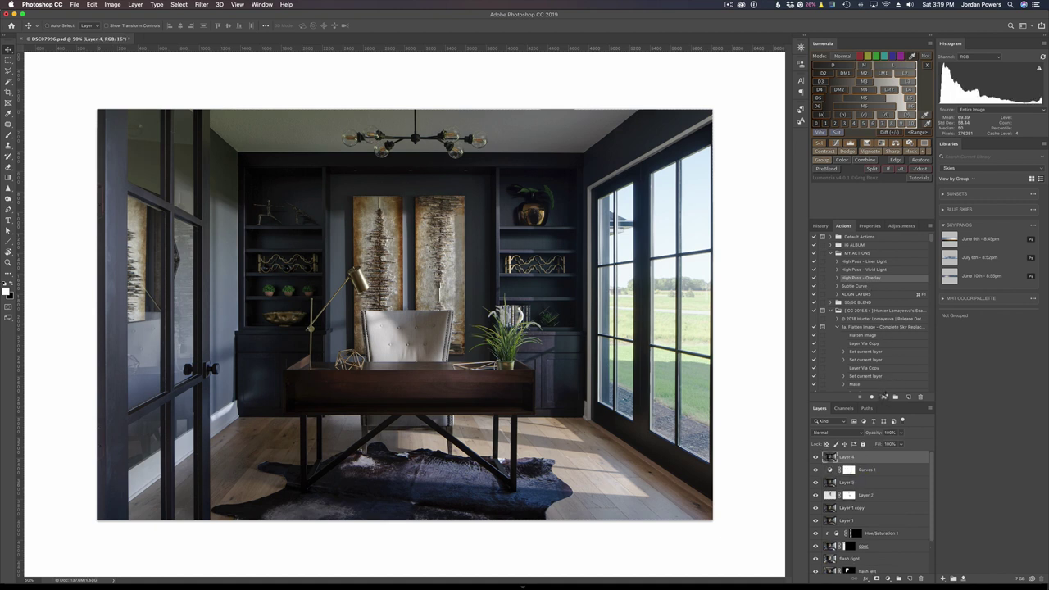
pyautogui.click(884, 397)
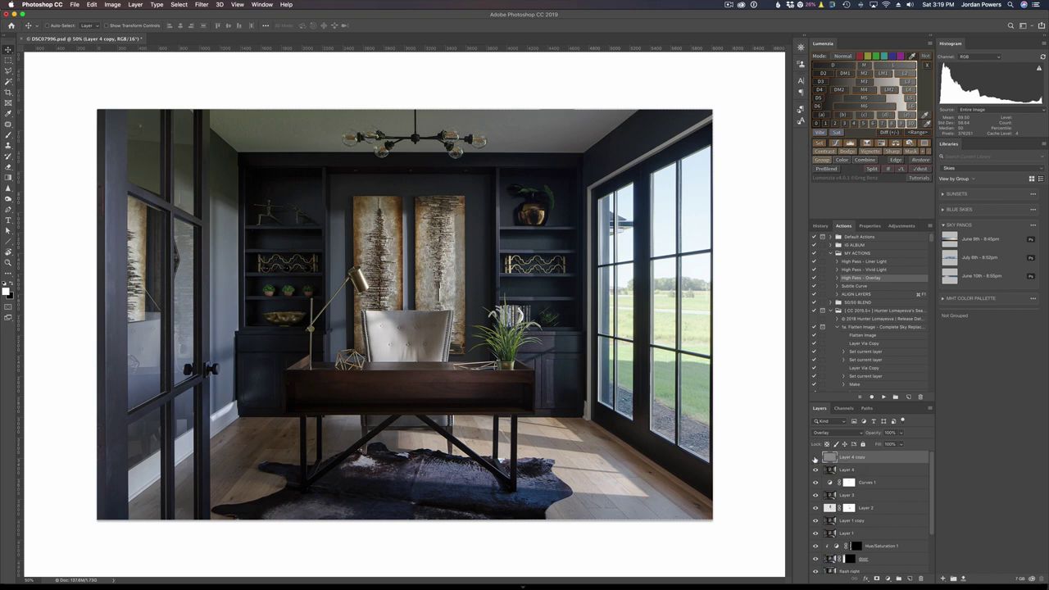
pyautogui.click(815, 457)
pyautogui.click(815, 458)
pyautogui.click(815, 458)
pyautogui.click(815, 458)
# Step: At 100% zoom, lower the Layer 4 copy sharpening layer to about 60% opacity and compare before/after
pyautogui.press('super+plus')
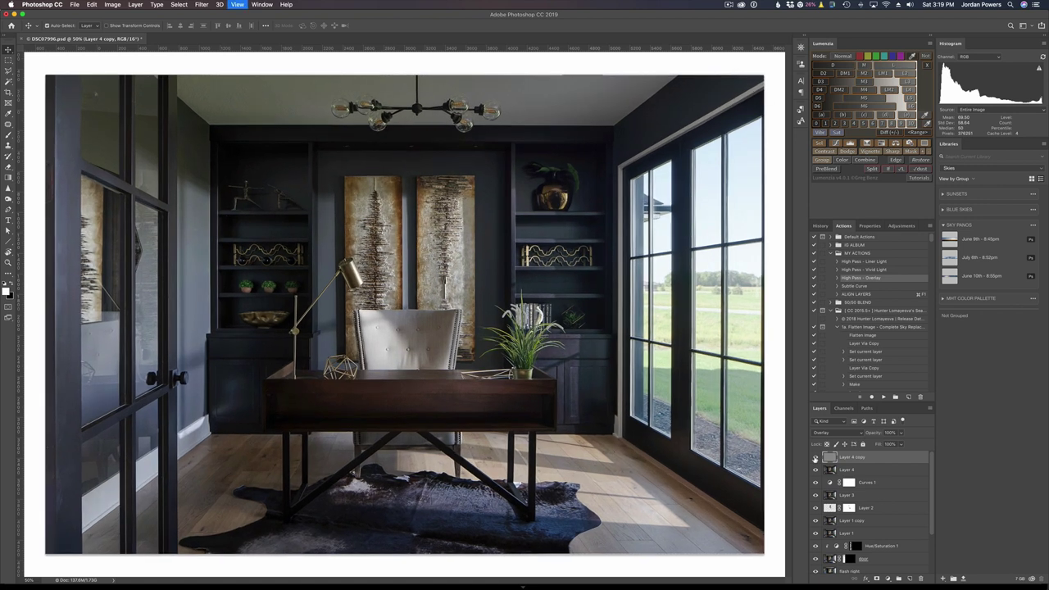
pyautogui.press('super+plus')
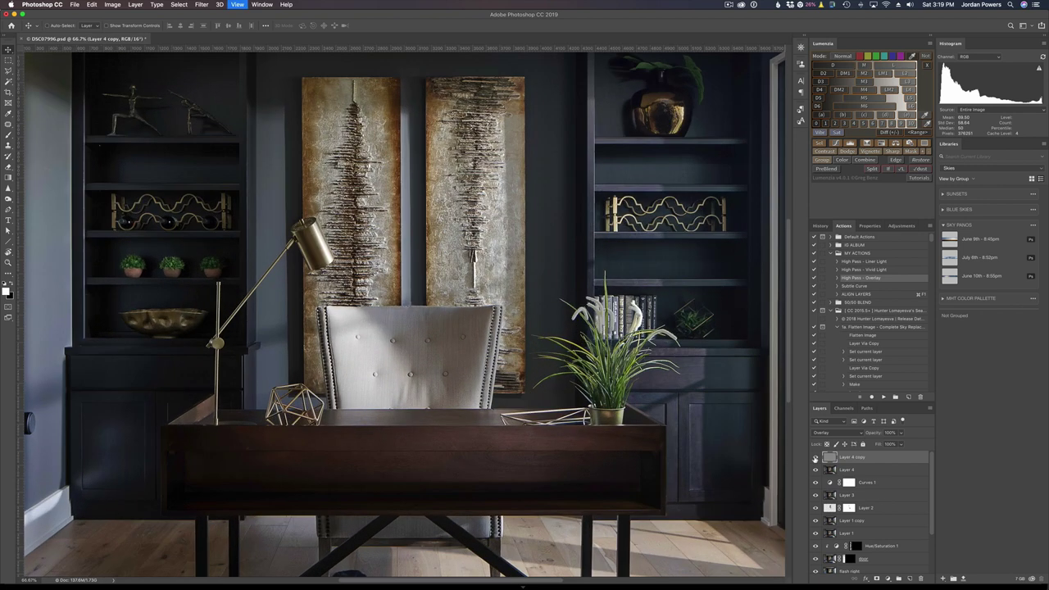
pyautogui.press('super+plus')
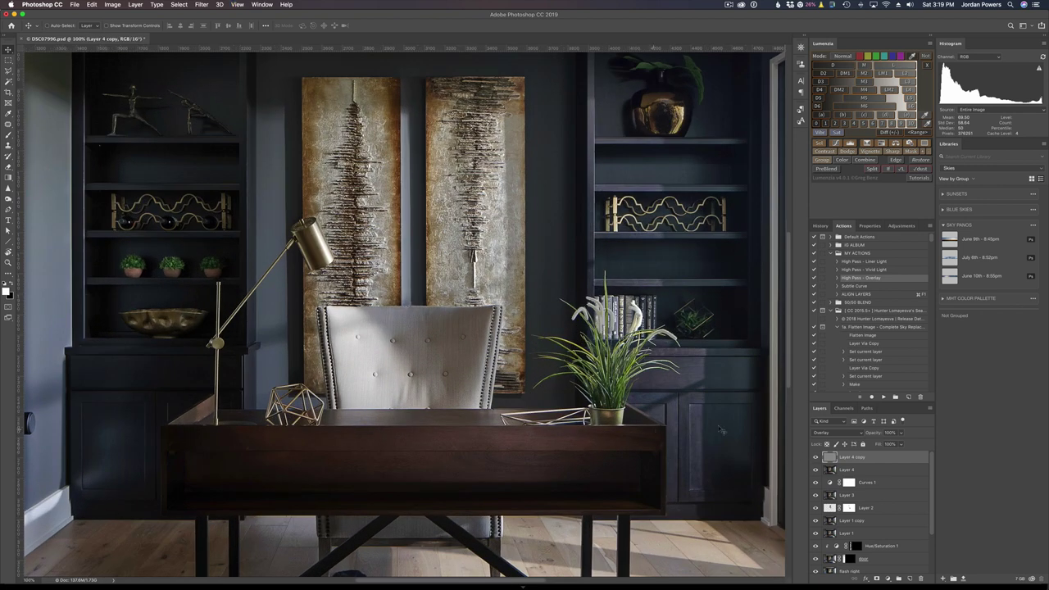
pyautogui.click(902, 433)
pyautogui.moveTo(903, 443); pyautogui.dragTo(888, 443)
pyautogui.click(818, 451)
pyautogui.click(817, 459)
pyautogui.click(817, 458)
pyautogui.click(817, 459)
pyautogui.click(816, 458)
# Step: Patch out the small spot on the left shelving on Layer 4, then inspect the whole room
pyautogui.click(832, 471)
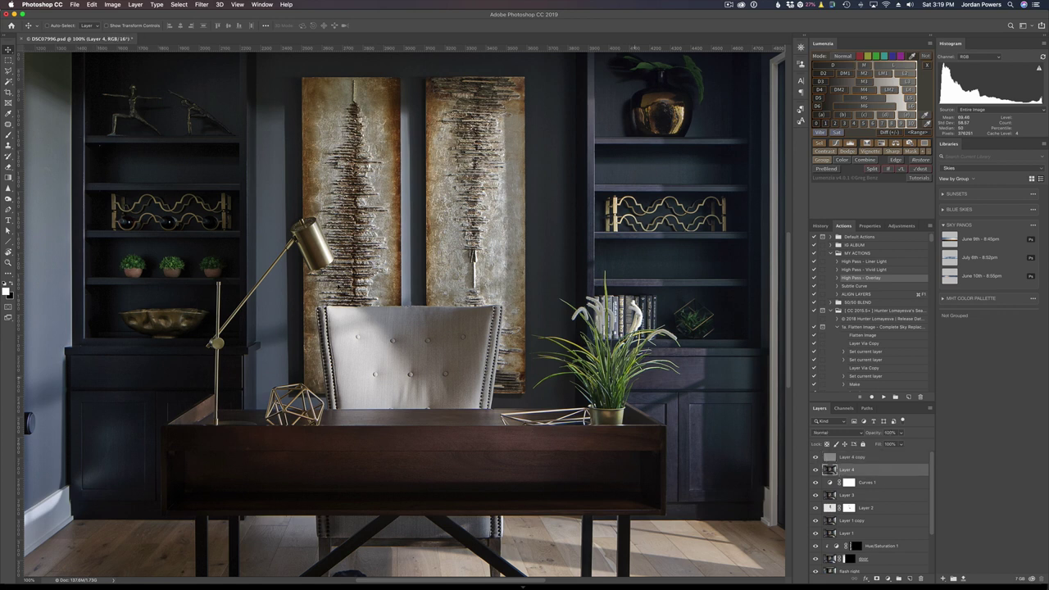
pyautogui.press('j')
pyautogui.click(8, 127)
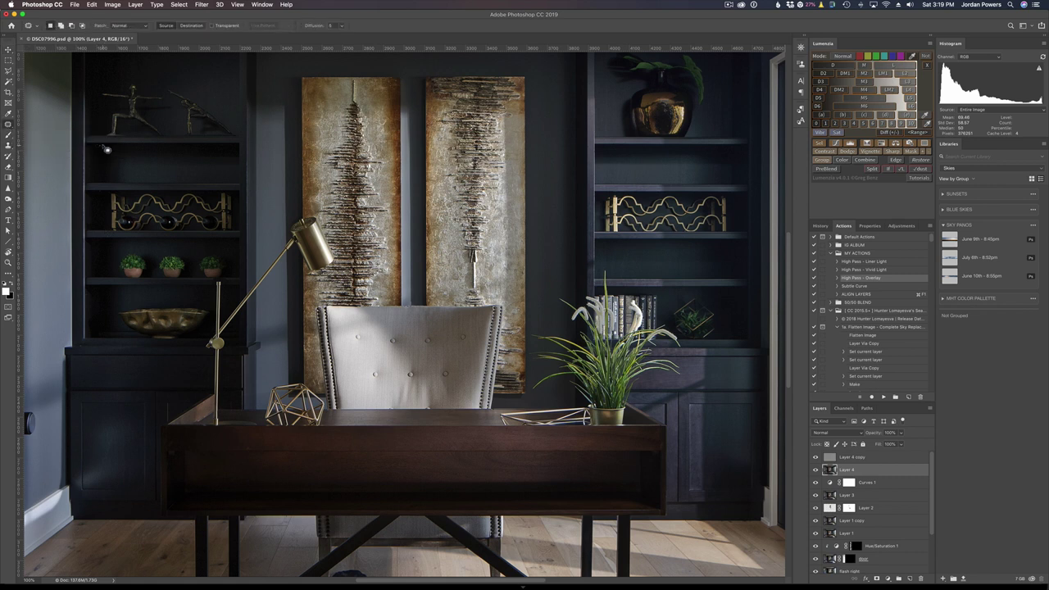
pyautogui.moveTo(106, 150); pyautogui.dragTo(105, 147)
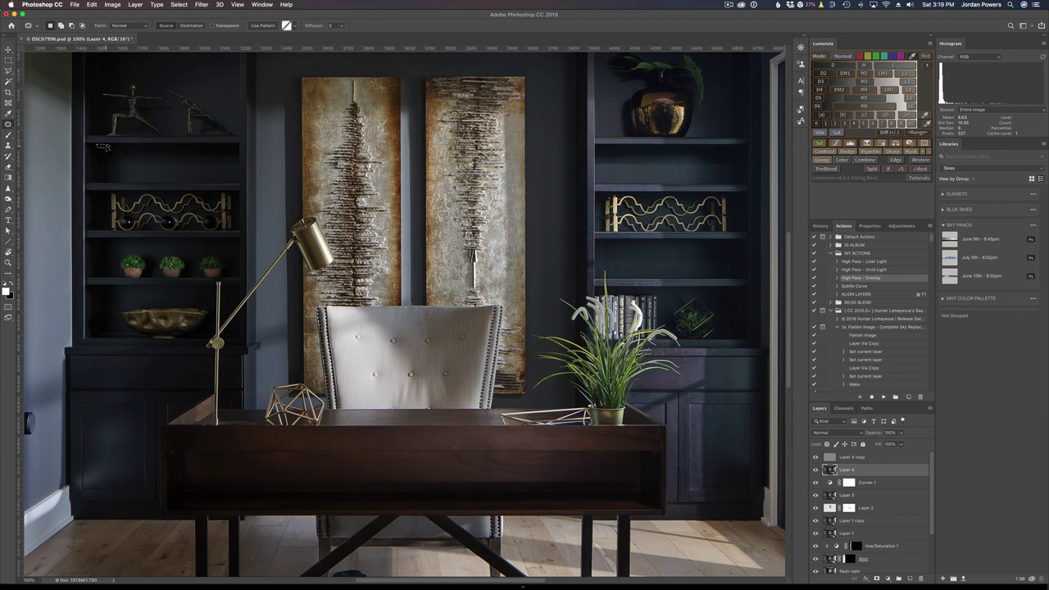
pyautogui.press('super+d')
pyautogui.scroll(2, 469, 242)
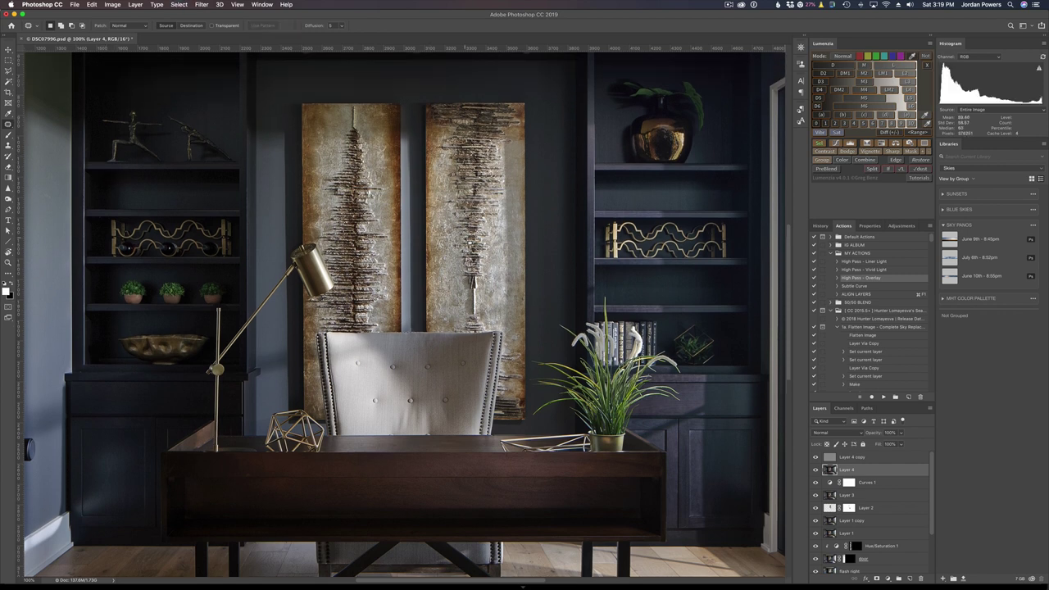
pyautogui.scroll(5, 469, 243)
pyautogui.hscroll(4, 469, 242)
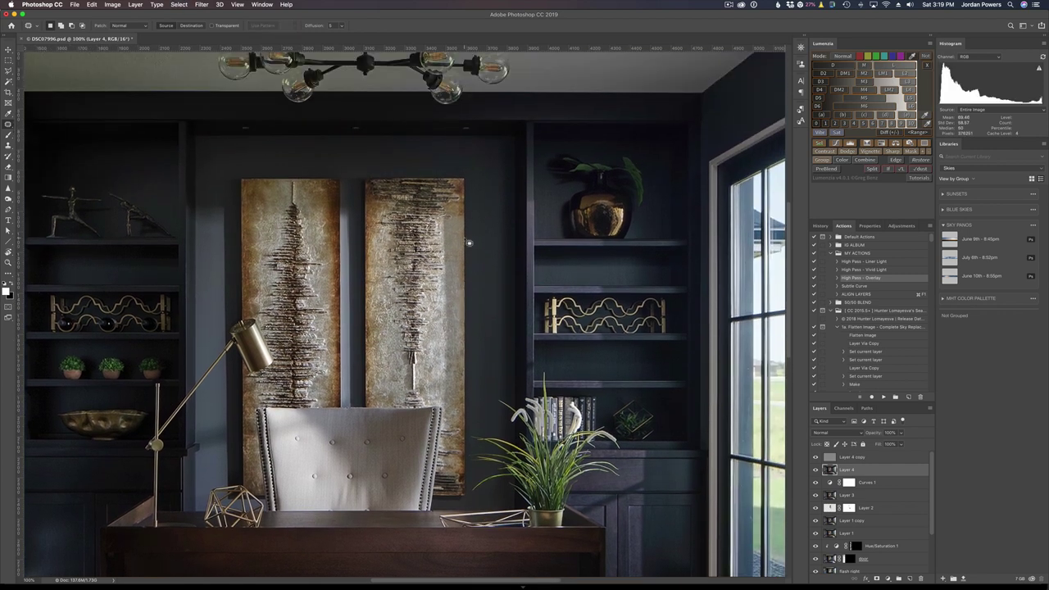
pyautogui.hscroll(-10, 469, 242)
pyautogui.scroll(7, 470, 242)
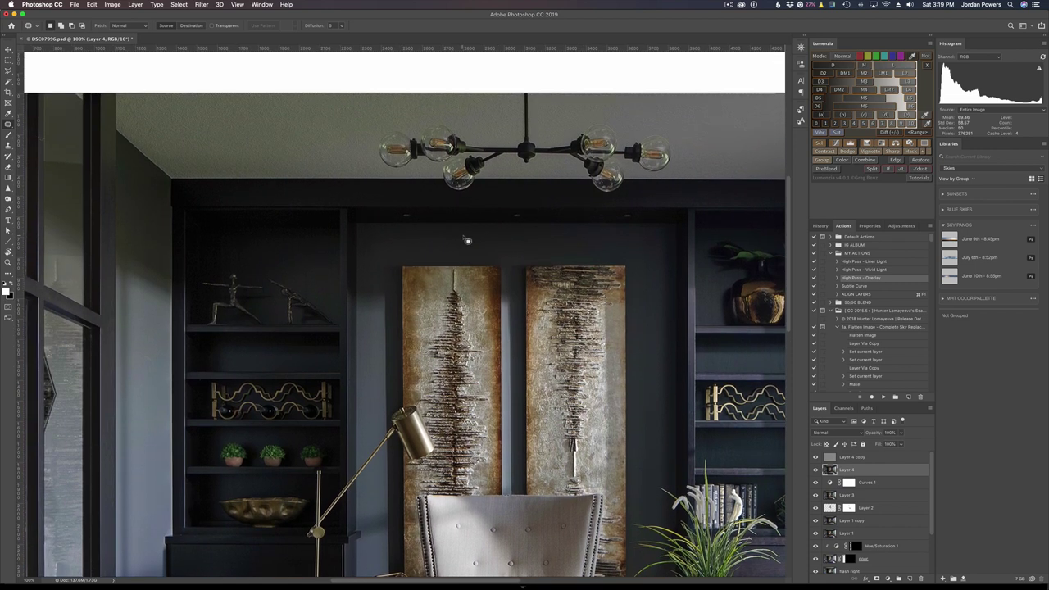
pyautogui.hscroll(2, 467, 241)
pyautogui.hscroll(9, 466, 241)
pyautogui.scroll(-20, 467, 240)
pyautogui.hscroll(-5, 467, 240)
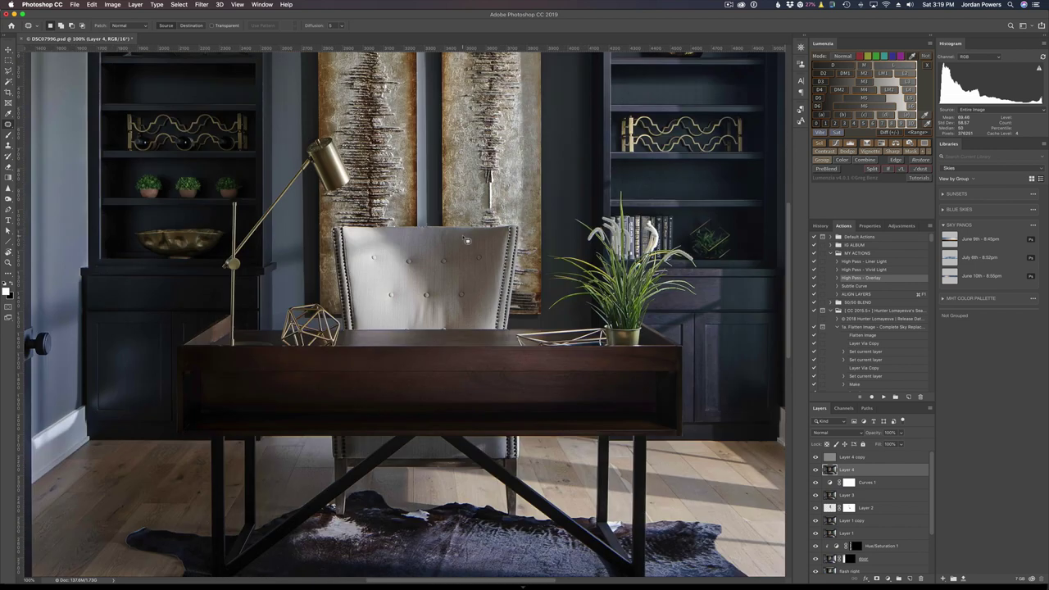
pyautogui.hscroll(10, 467, 240)
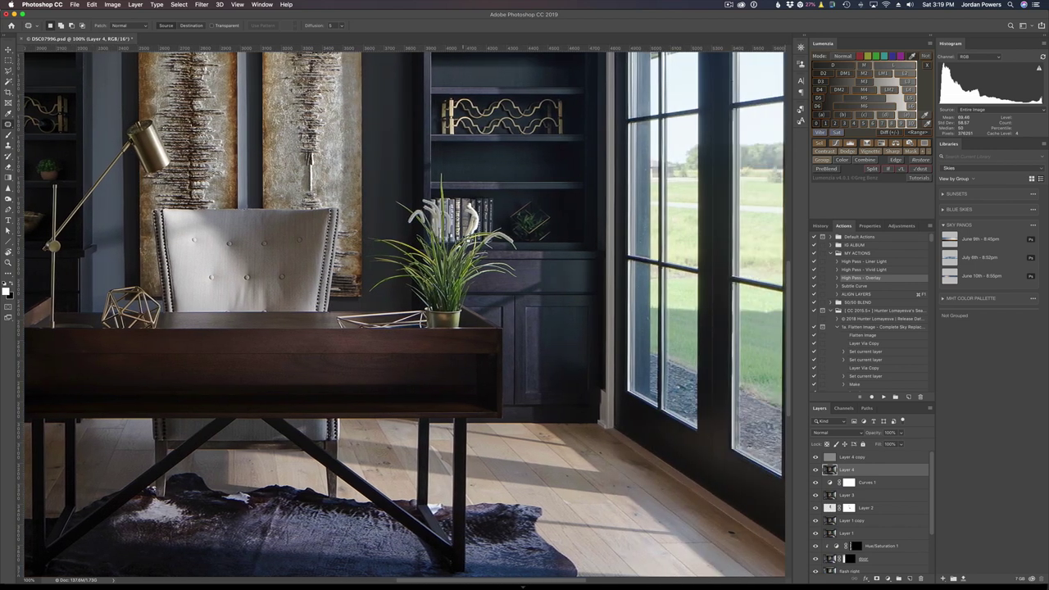
pyautogui.scroll(-18, 467, 240)
pyautogui.hscroll(-2, 467, 240)
pyautogui.hscroll(5, 467, 240)
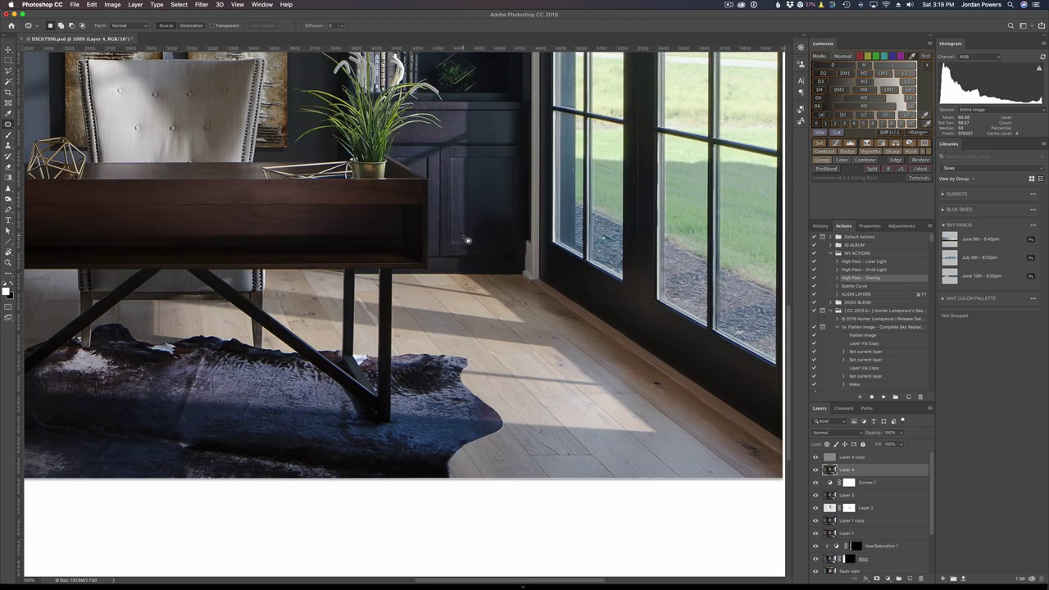
pyautogui.hscroll(-15, 467, 240)
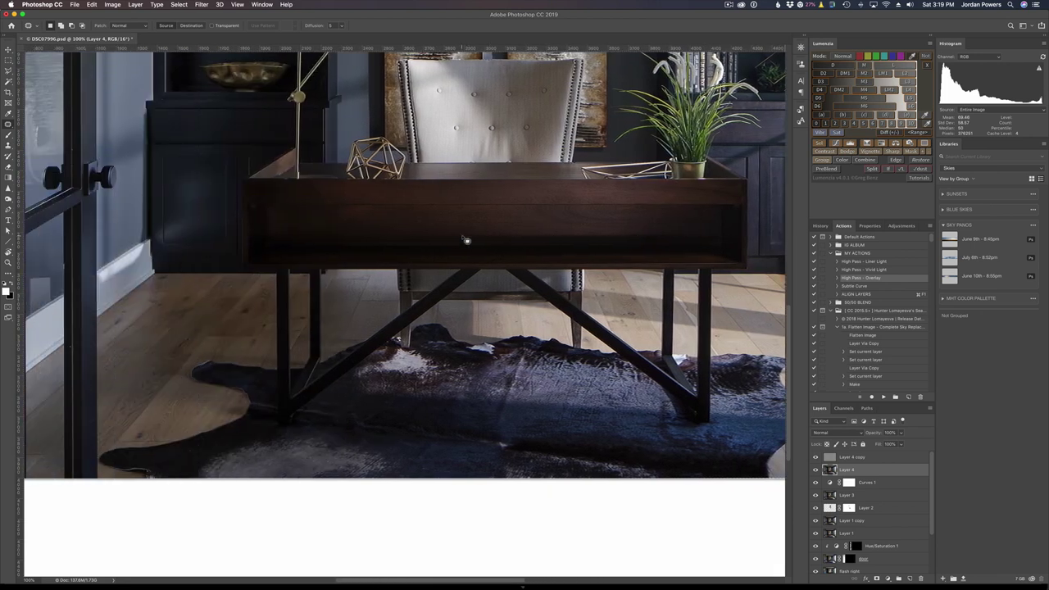
pyautogui.scroll(5, 466, 240)
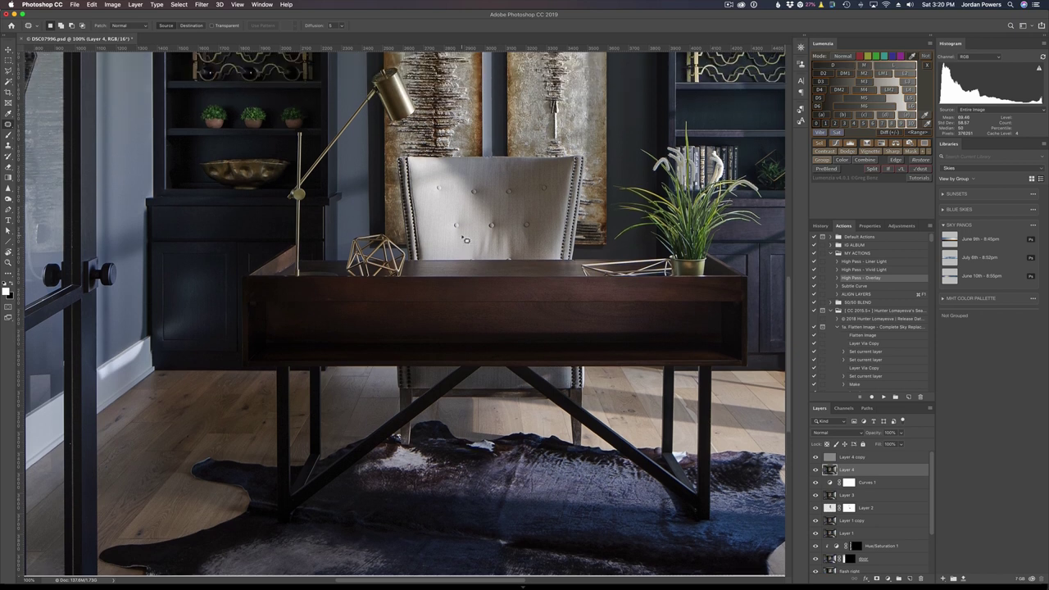
pyautogui.scroll(15, 464, 240)
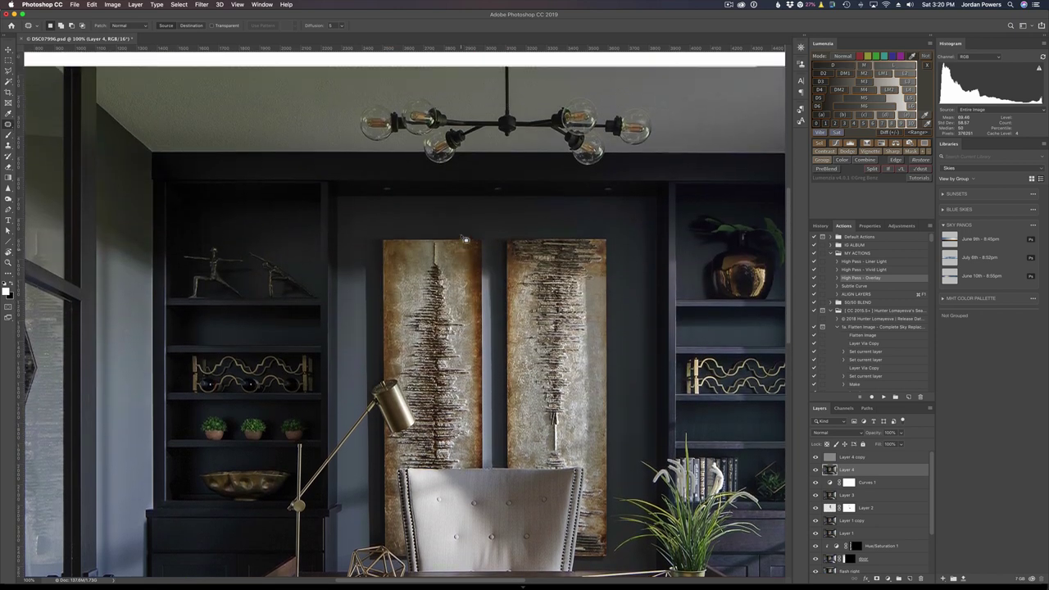
pyautogui.scroll(2, 464, 239)
pyautogui.hscroll(6, 465, 239)
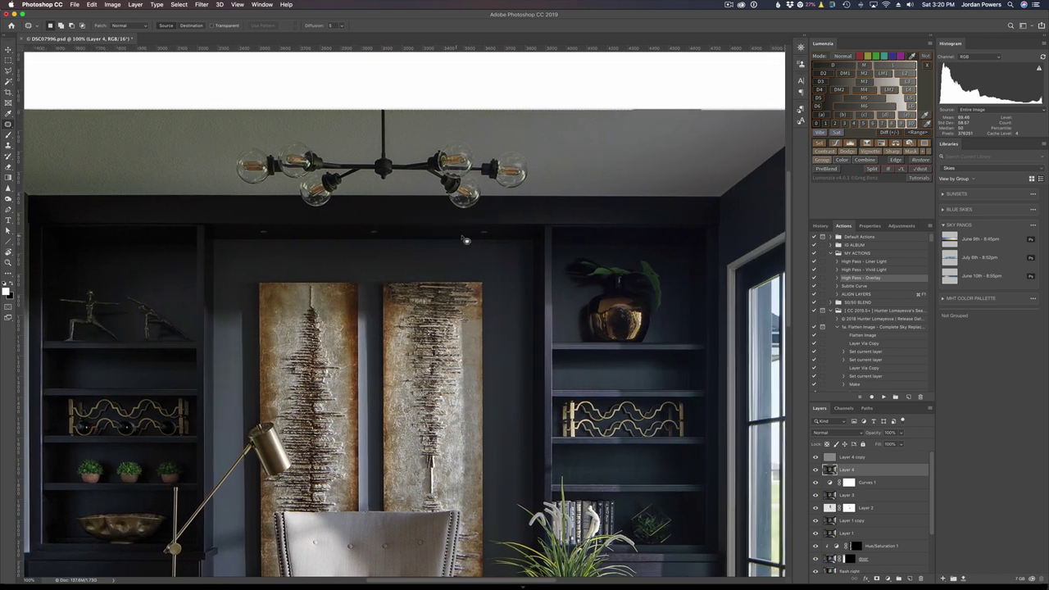
pyautogui.hscroll(2, 464, 239)
pyautogui.scroll(1, 465, 239)
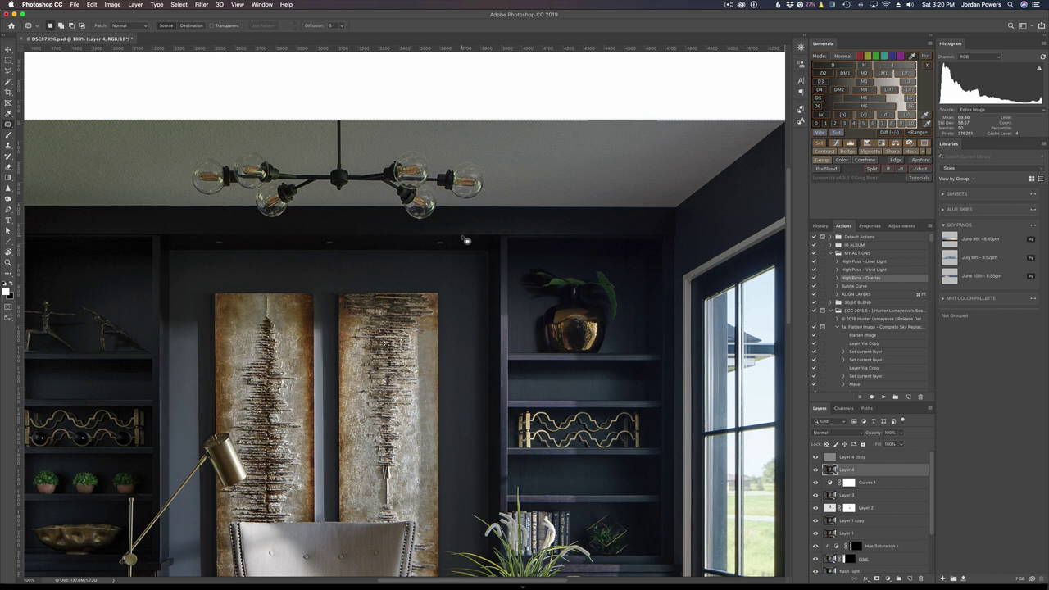
pyautogui.scroll(-9, 521, 333)
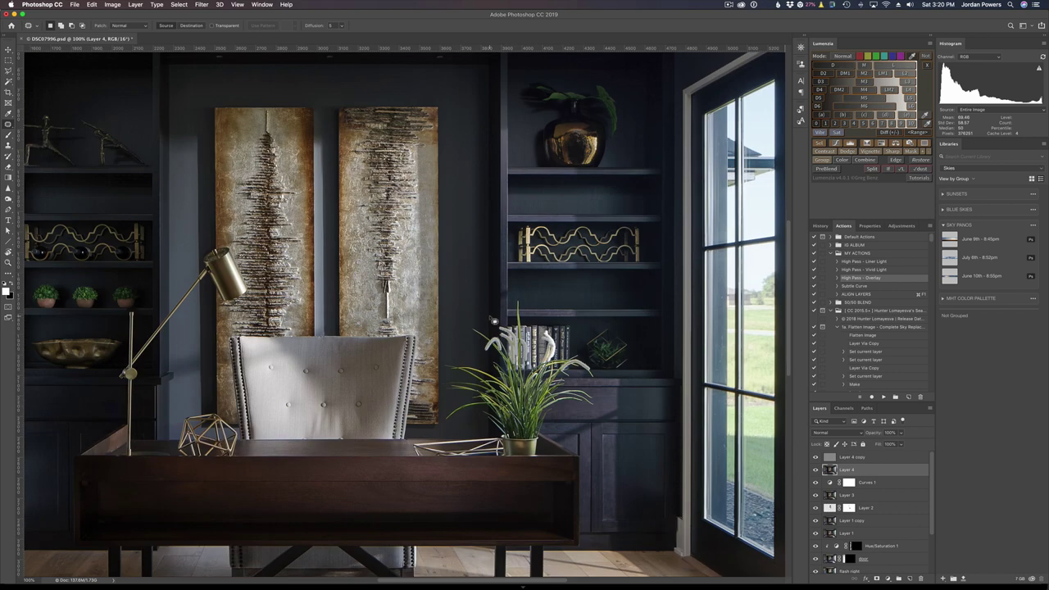
pyautogui.scroll(-1, 494, 319)
pyautogui.hscroll(-3, 494, 319)
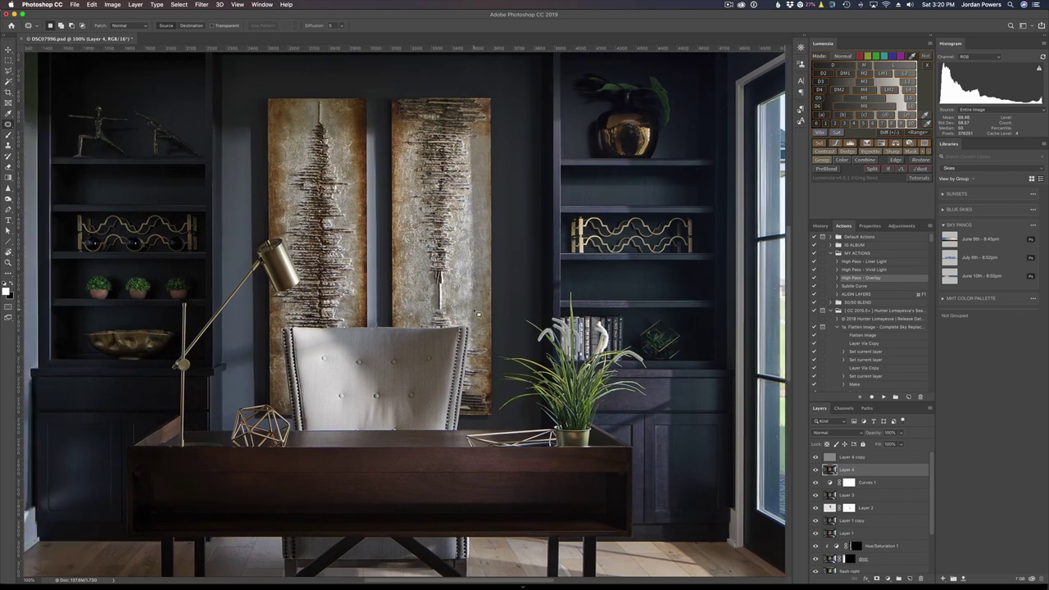
pyautogui.press('super+0')
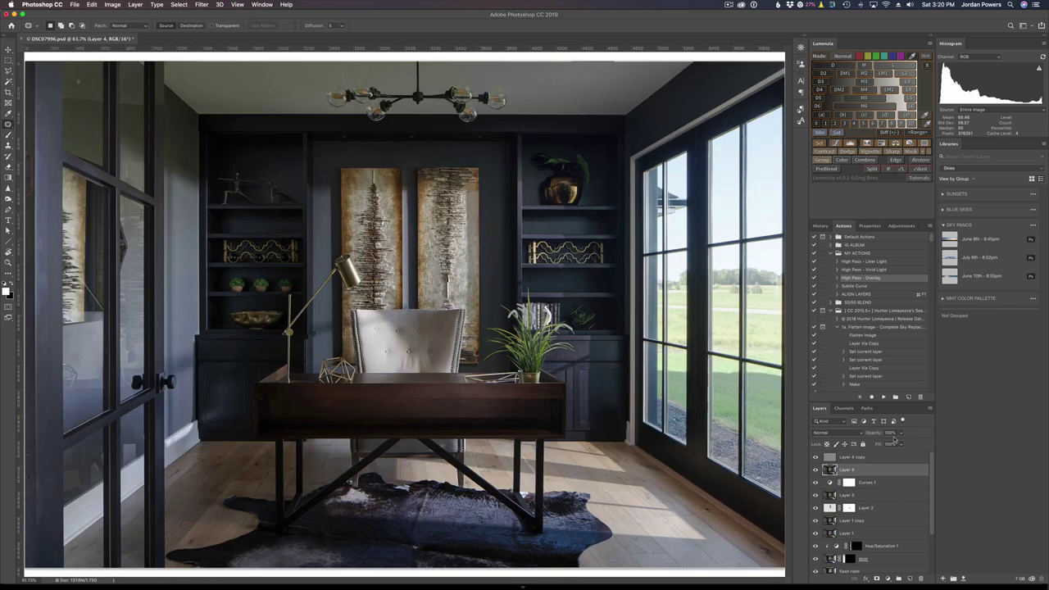
# Step: Flatten the retouched and sharpened layers into a single Background layer
pyautogui.click(930, 409)
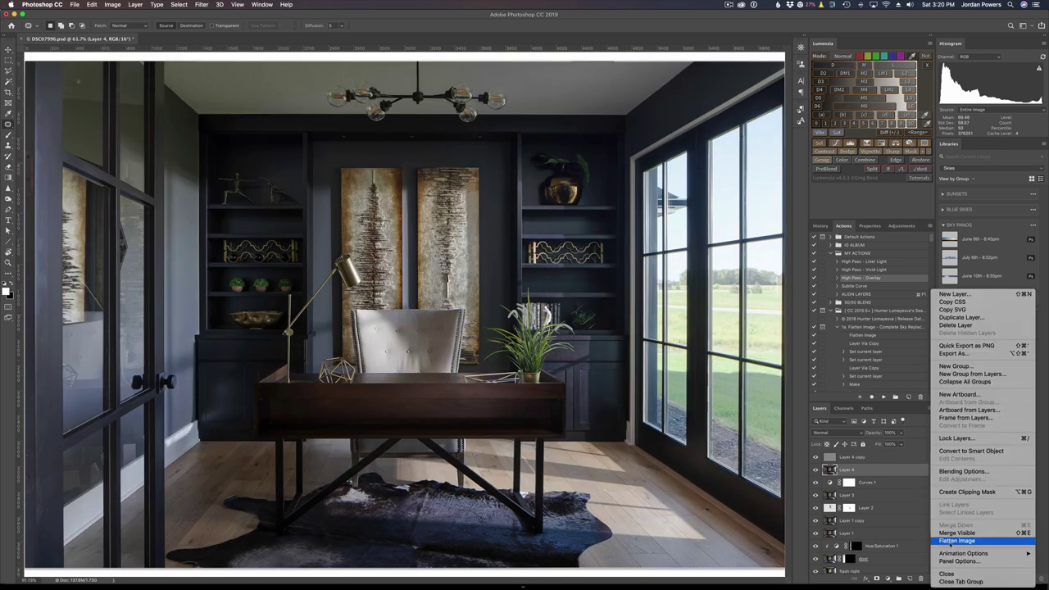
pyautogui.click(950, 541)
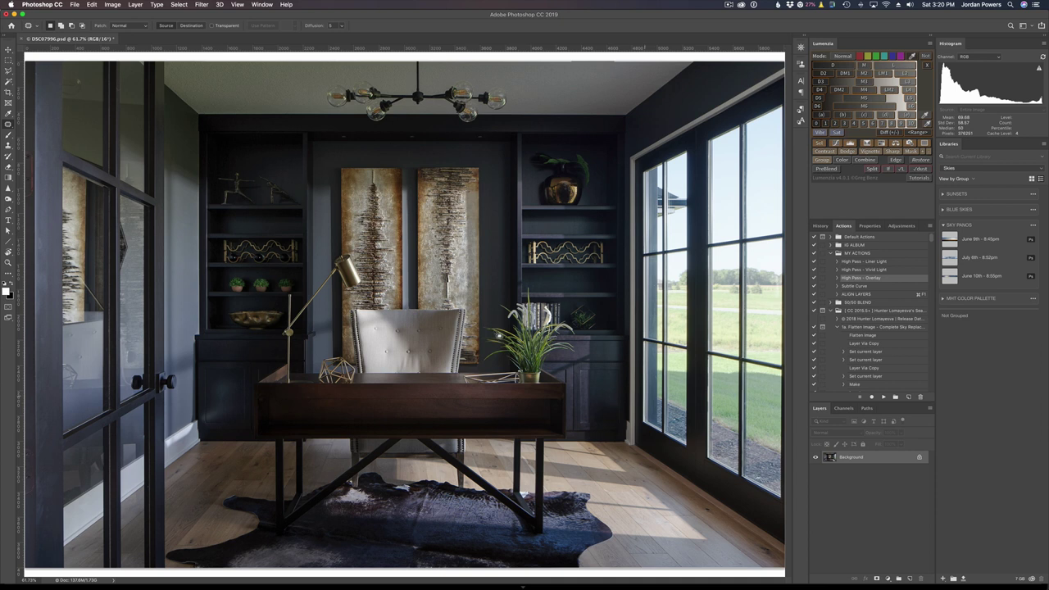
pyautogui.press('super+minus')
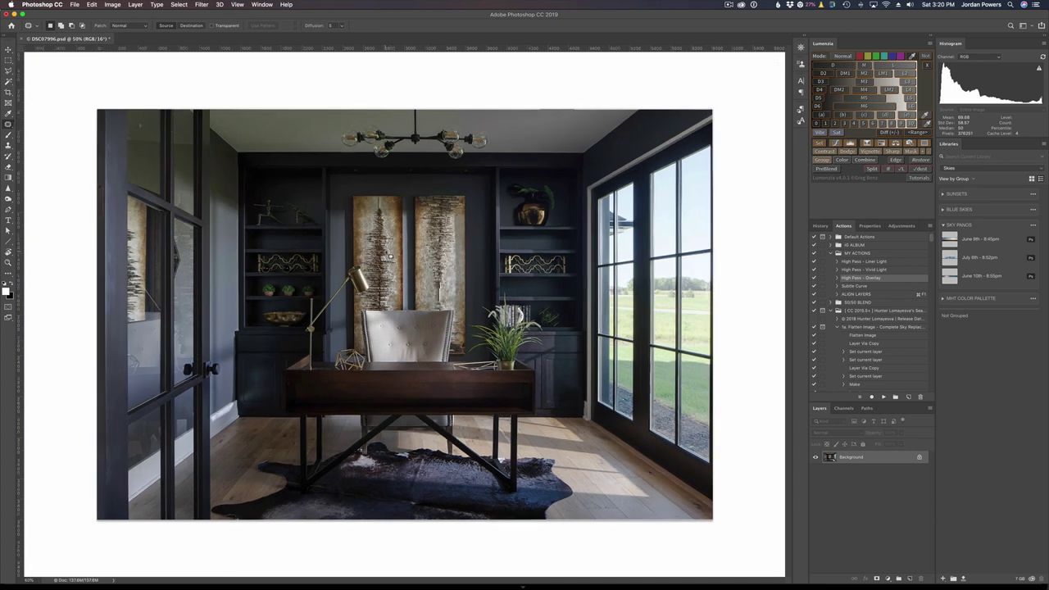
pyautogui.click(8, 61)
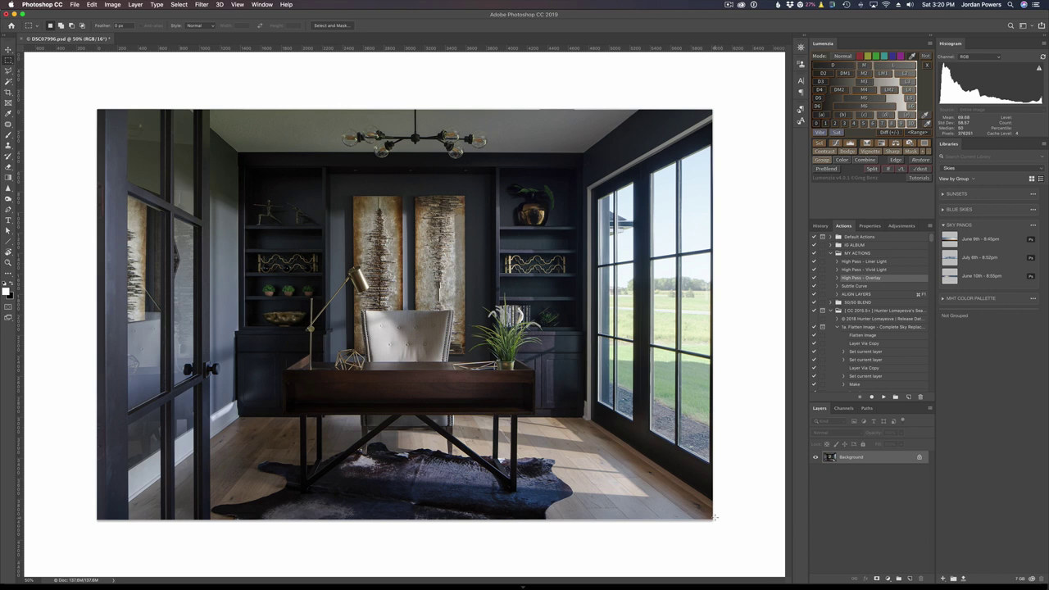
# Step: Save the flattened photo as DSC07996.tif with no image compression
pyautogui.click(74, 4)
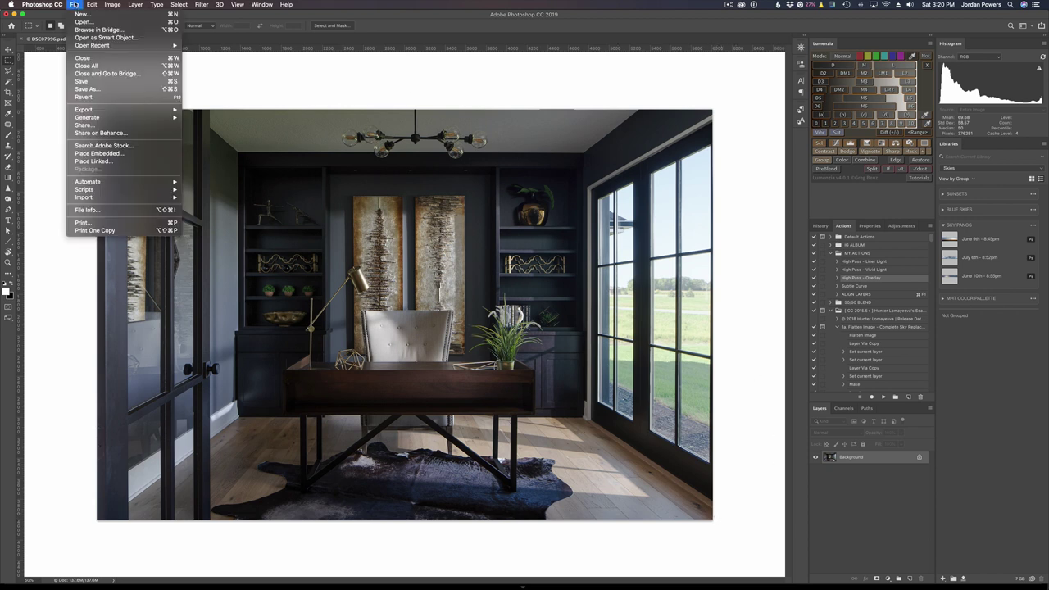
pyautogui.click(93, 89)
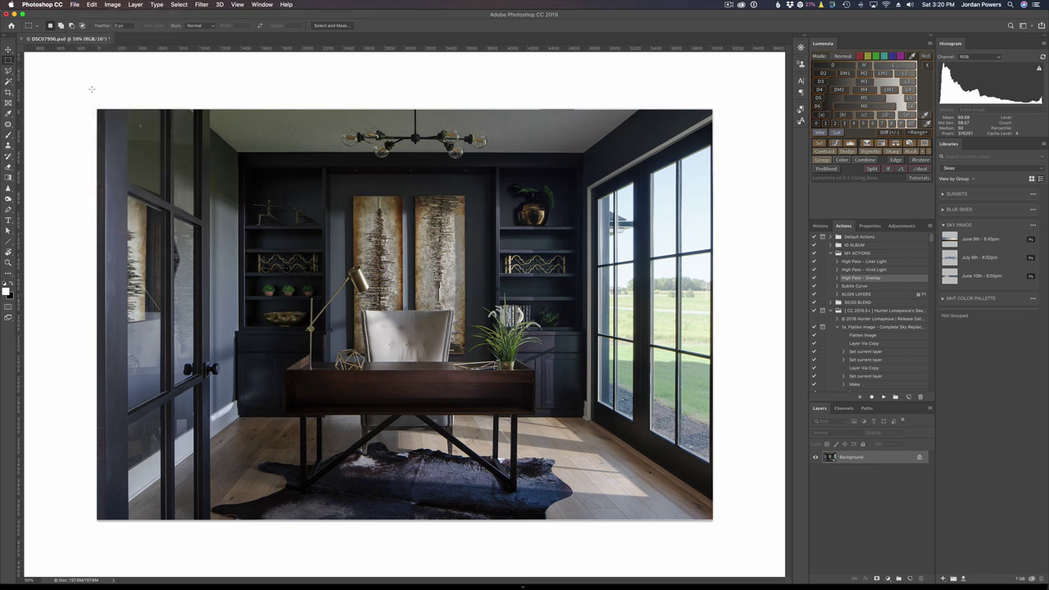
pyautogui.click(556, 404)
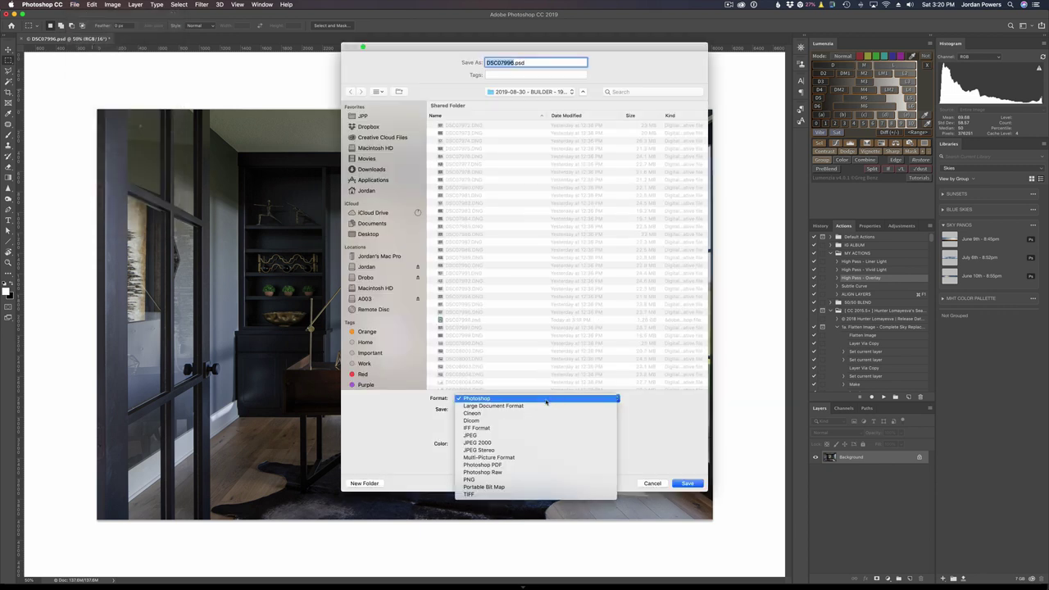
pyautogui.click(476, 495)
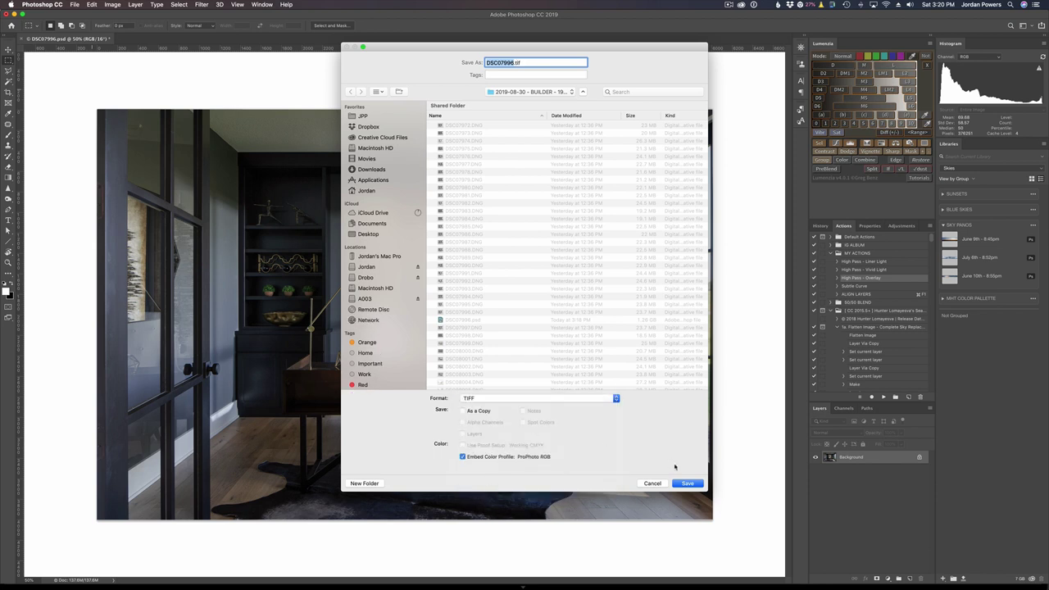
pyautogui.click(686, 483)
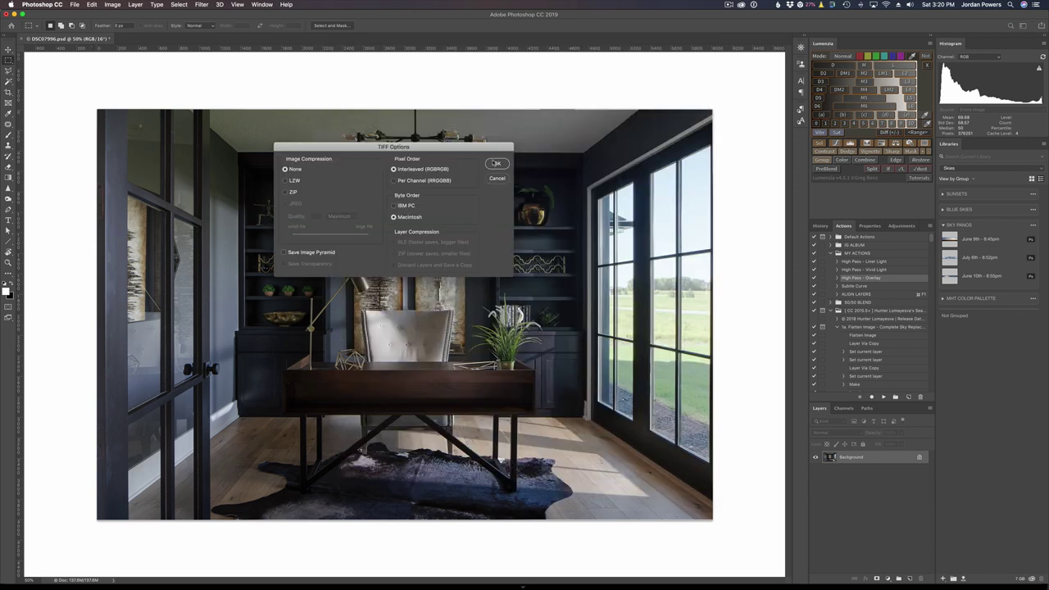
pyautogui.click(495, 163)
pyautogui.moveTo(369, 583)
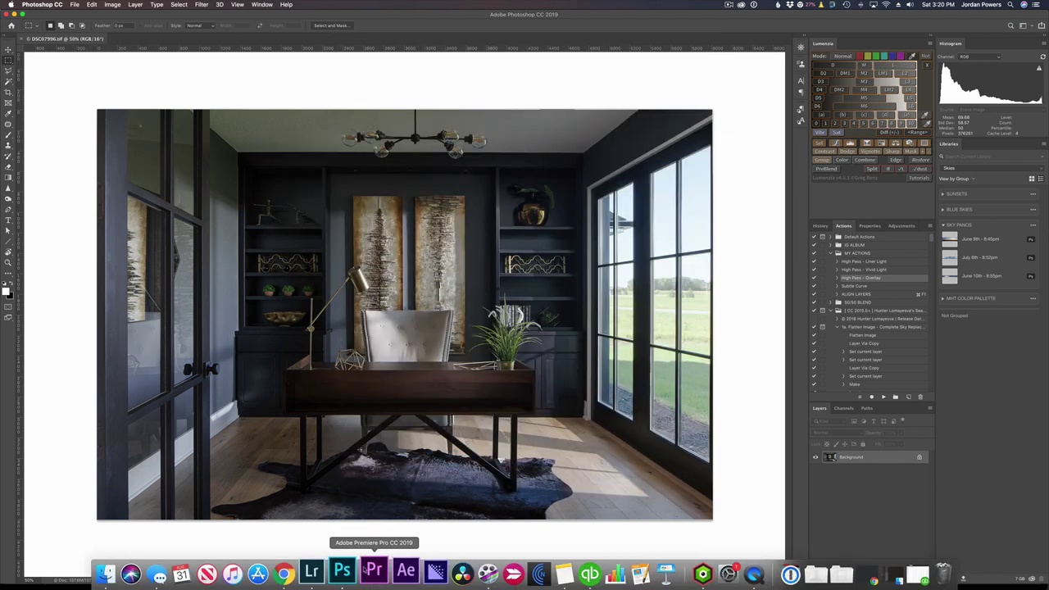
# Step: In Lightroom Classic, flag the edited photo as a pick and give it a green label
pyautogui.click(323, 573)
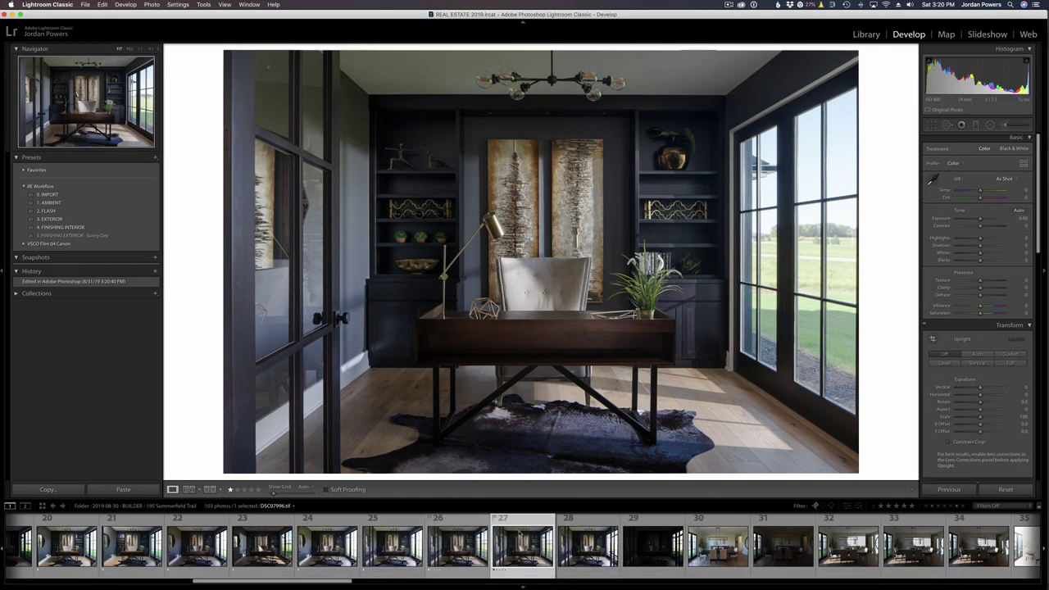
pyautogui.press('p')
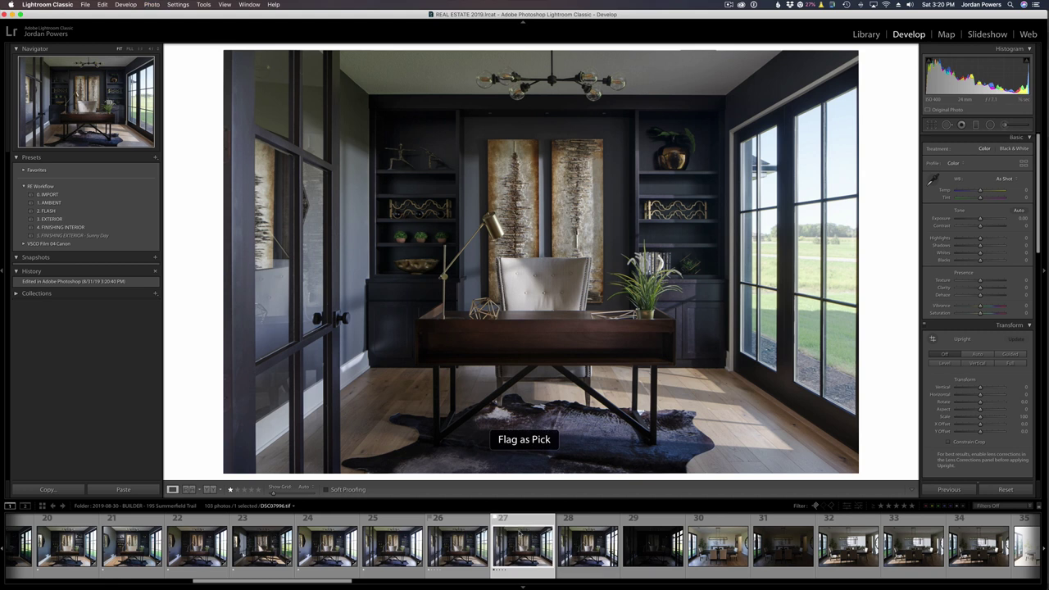
pyautogui.press('8')
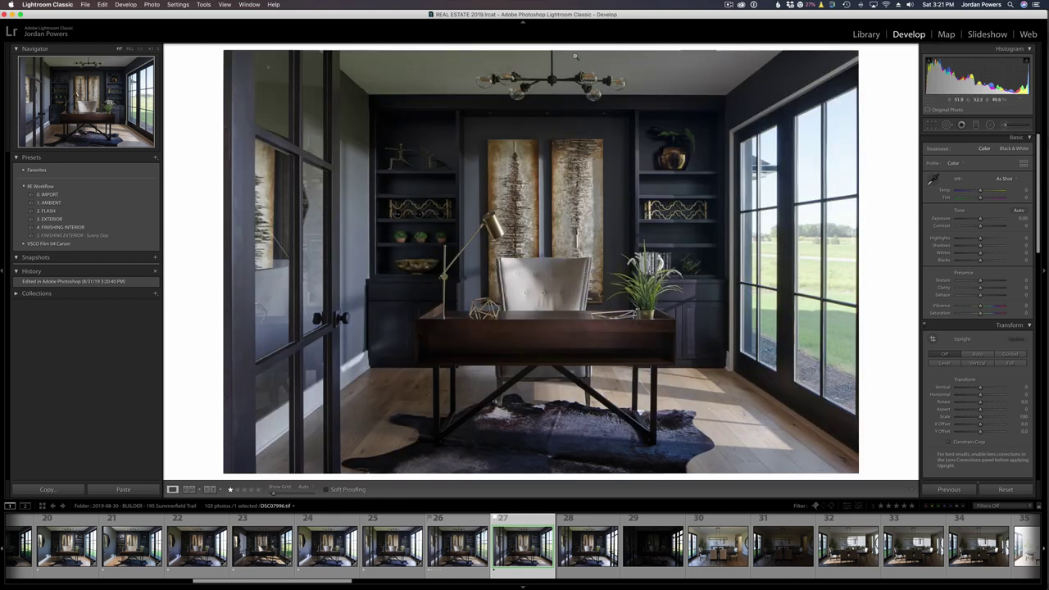
# Step: Crop the photo slightly tighter by pulling in the top-left corner
pyautogui.click(933, 126)
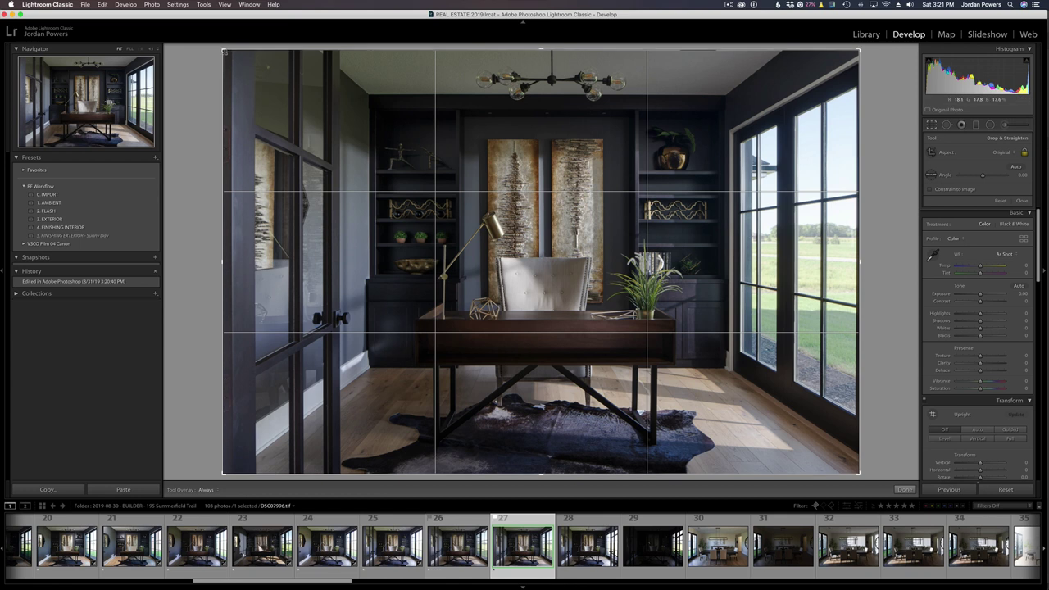
pyautogui.moveTo(225, 52); pyautogui.dragTo(229, 55)
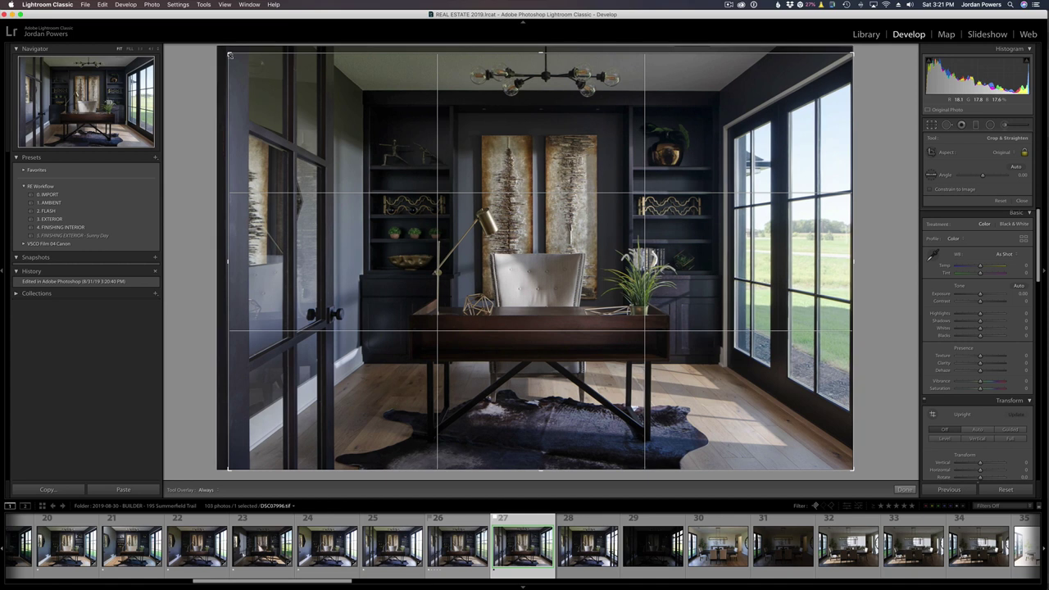
pyautogui.moveTo(230, 55); pyautogui.dragTo(229, 55)
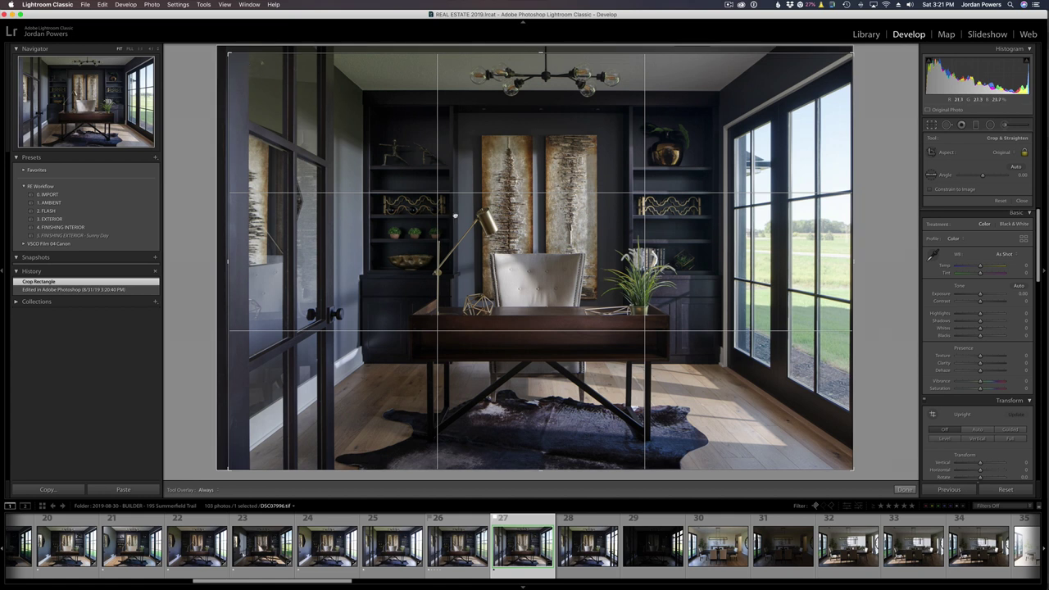
pyautogui.press('Return')
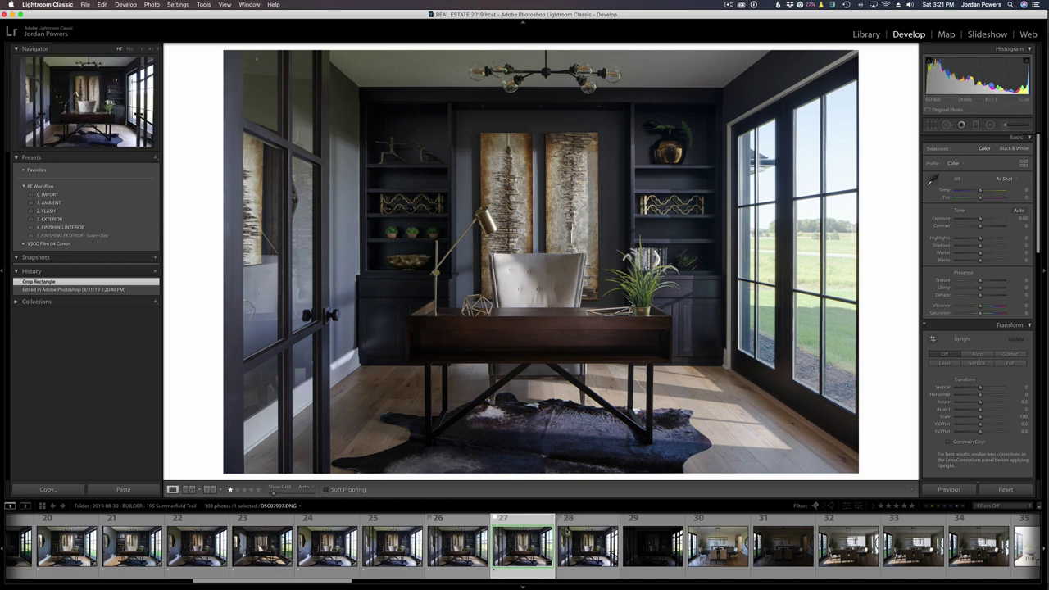
# Step: Back in Photoshop, add a new Layer 1 above the Background
pyautogui.moveTo(524, 585)
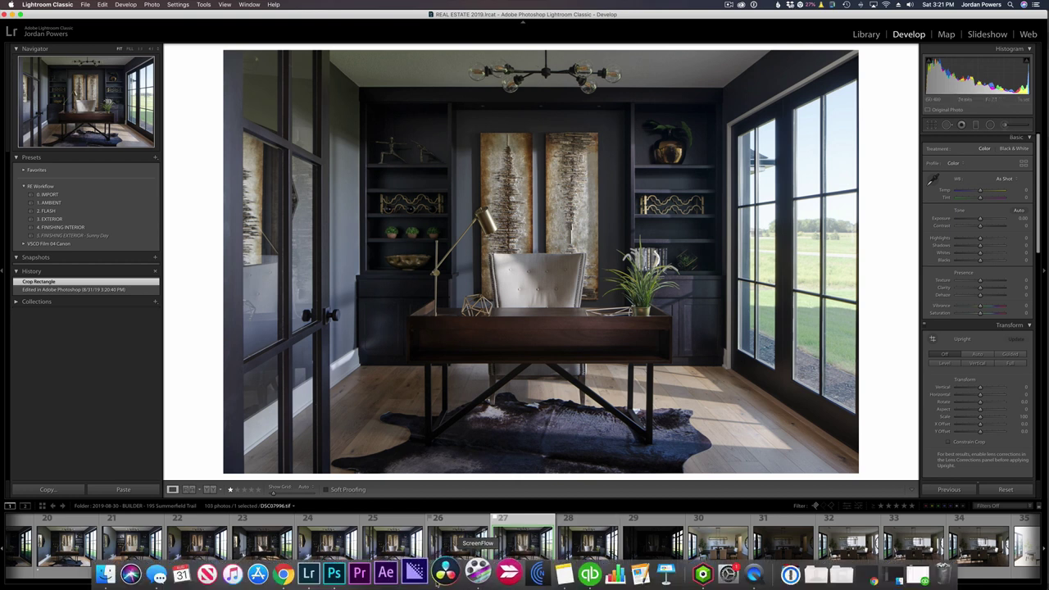
pyautogui.click(333, 573)
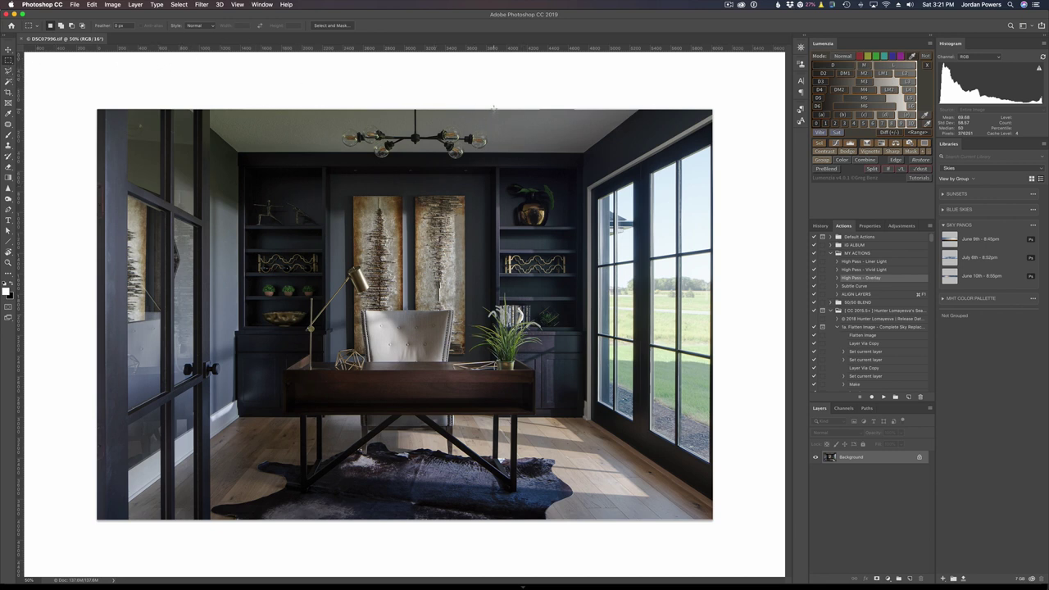
pyautogui.press('super+shift+alt+n')
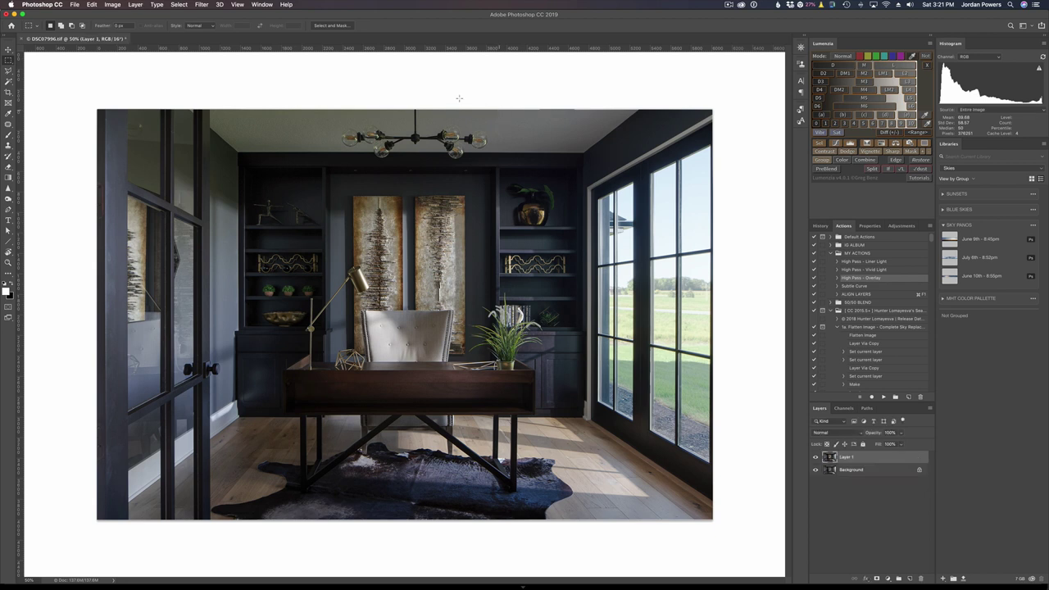
# Step: Copy the marquee-selected chandelier onto Layer 2 and nudge it a few pixels left
pyautogui.moveTo(498, 106); pyautogui.dragTo(336, 161)
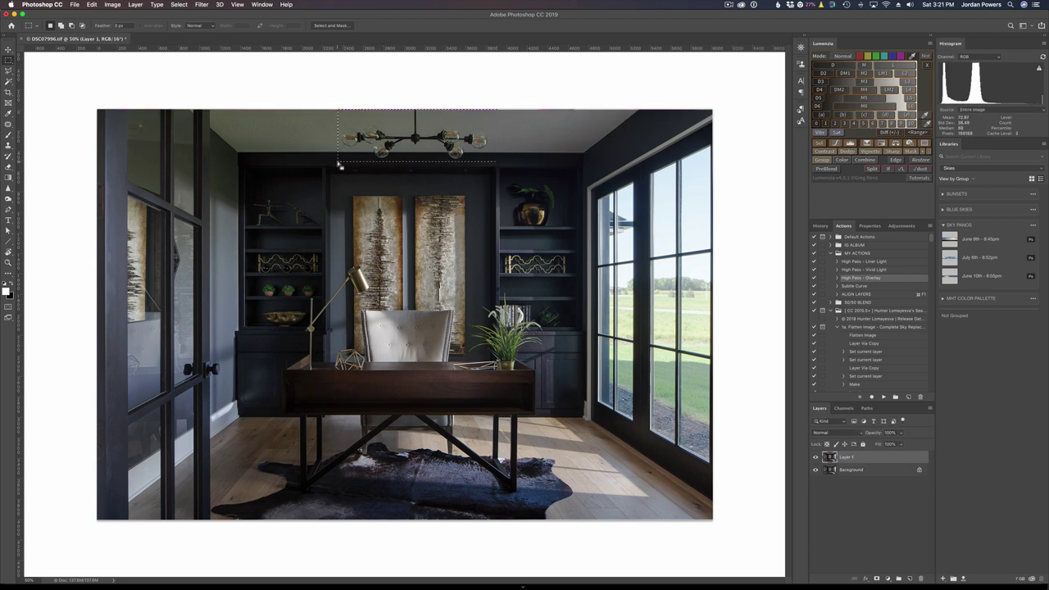
pyautogui.press('super+j')
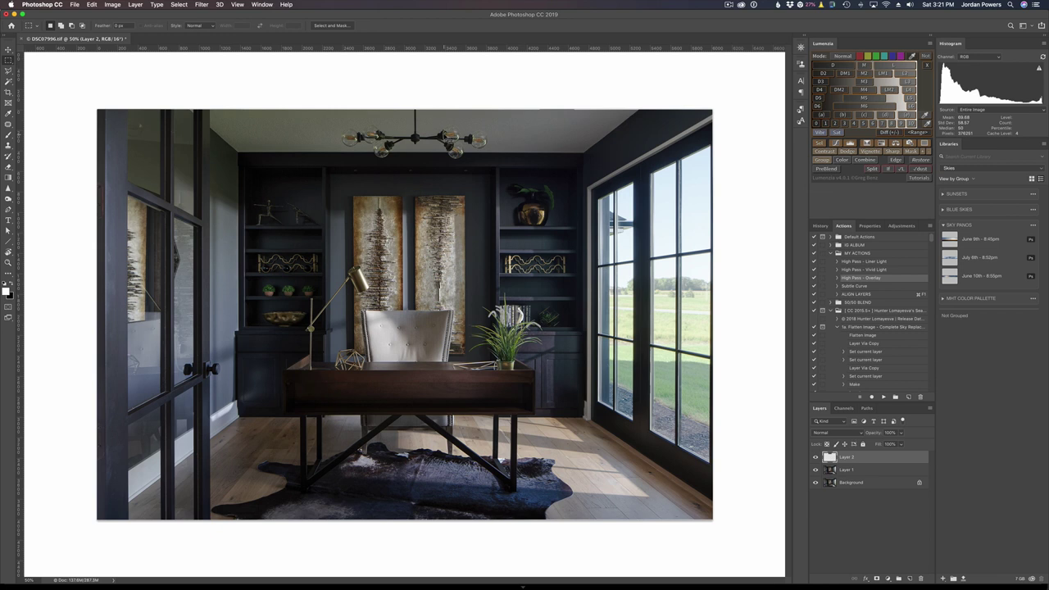
pyautogui.press('Left')
pyautogui.press('Left')
pyautogui.press('Left')
pyautogui.press('Left')
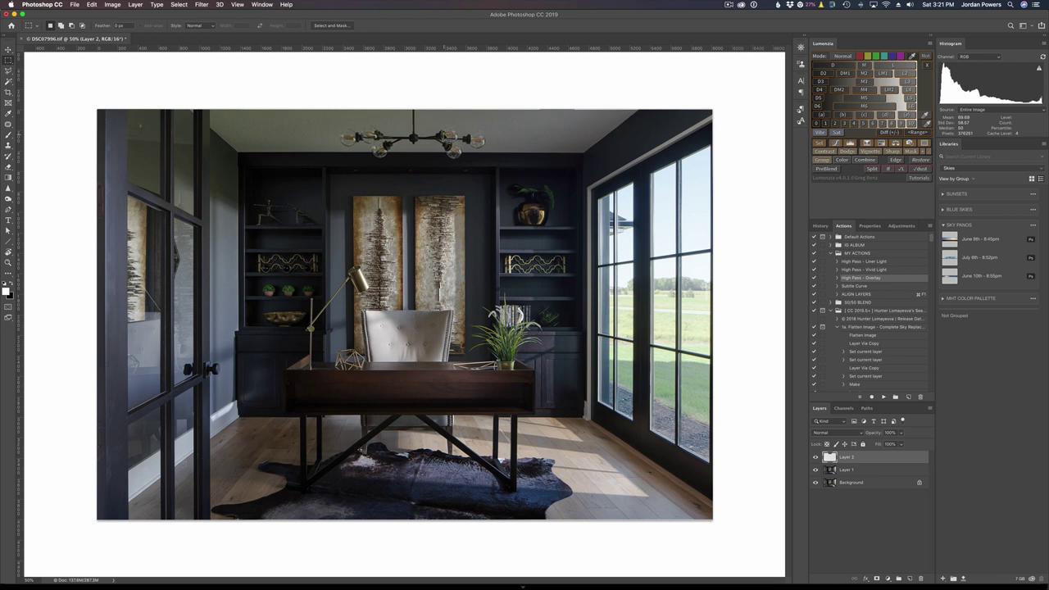
pyautogui.press('Left')
pyautogui.press('Left')
pyautogui.press('Left')
pyautogui.press('Left')
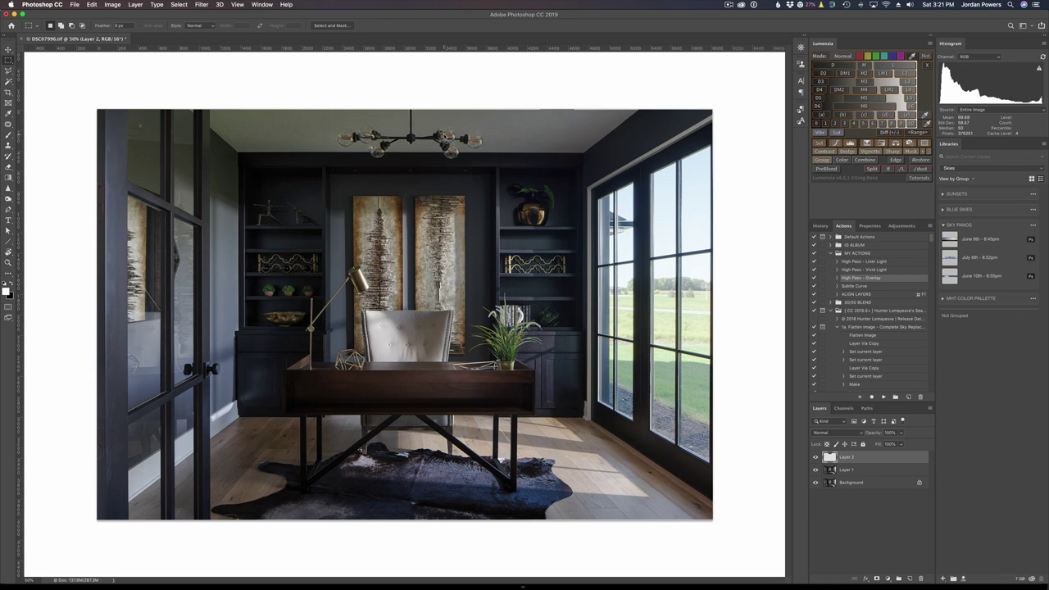
pyautogui.press('super+1')
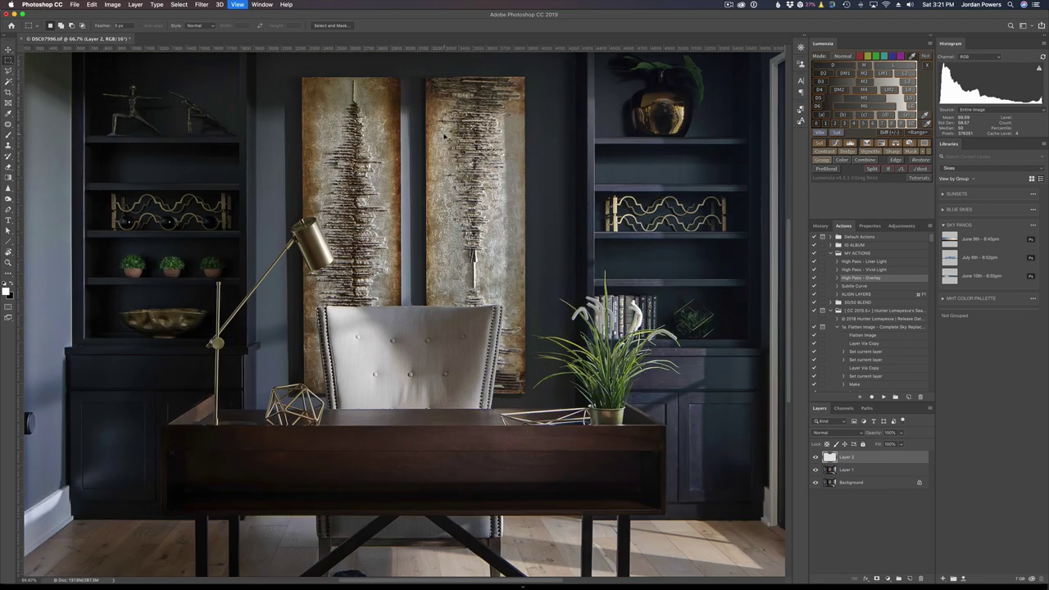
# Step: Compare the shifted chandelier copy on and off, then flatten all layers into one Background
pyautogui.scroll(2, 404, 313)
pyautogui.scroll(10, 457, 347)
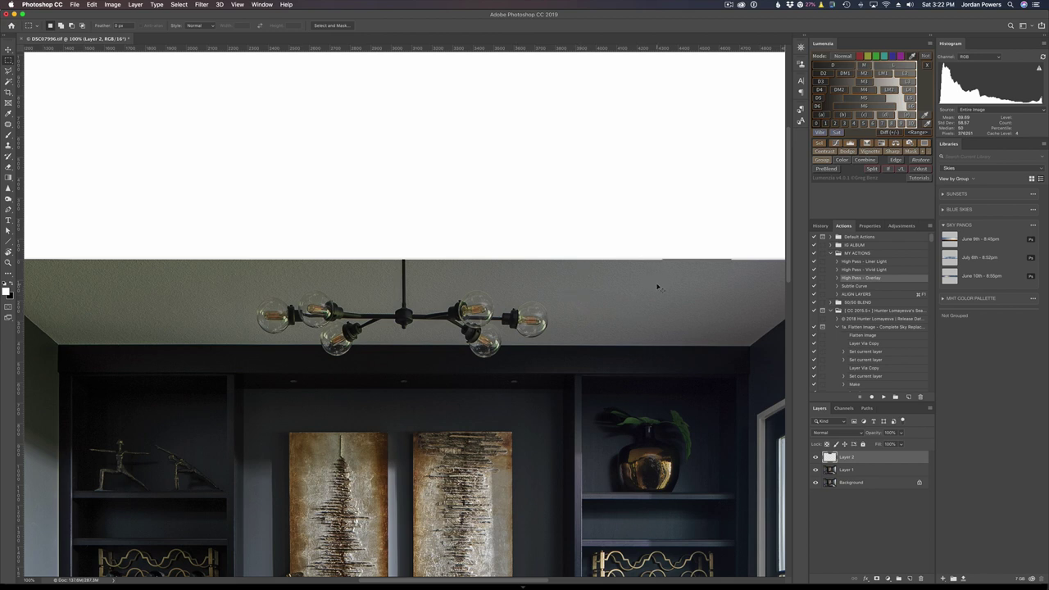
pyautogui.press('super+minus')
pyautogui.press('super+minus')
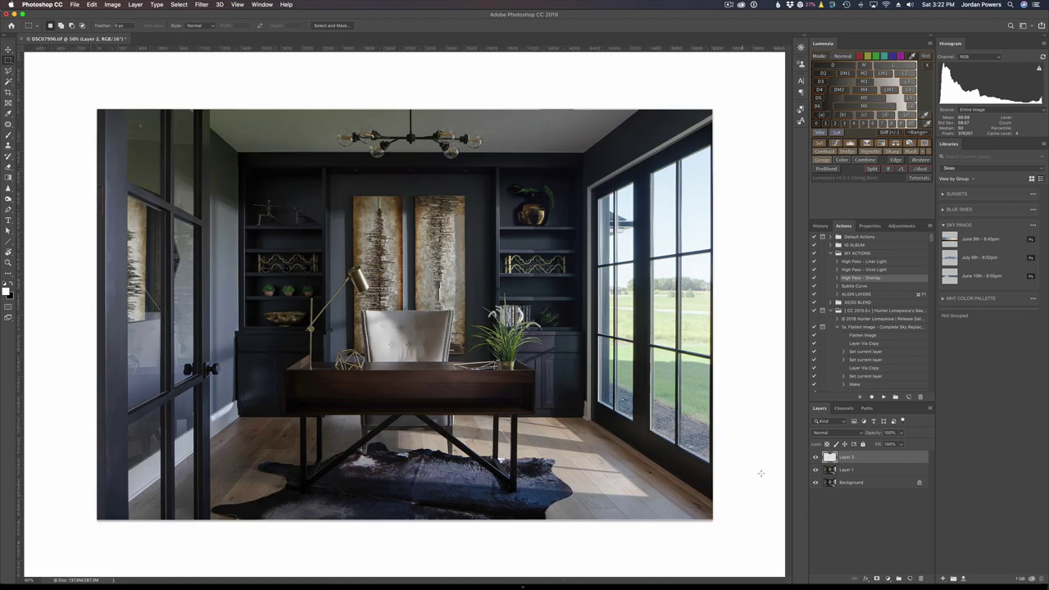
pyautogui.click(814, 459)
pyautogui.click(815, 459)
pyautogui.click(814, 459)
pyautogui.click(814, 459)
pyautogui.click(814, 458)
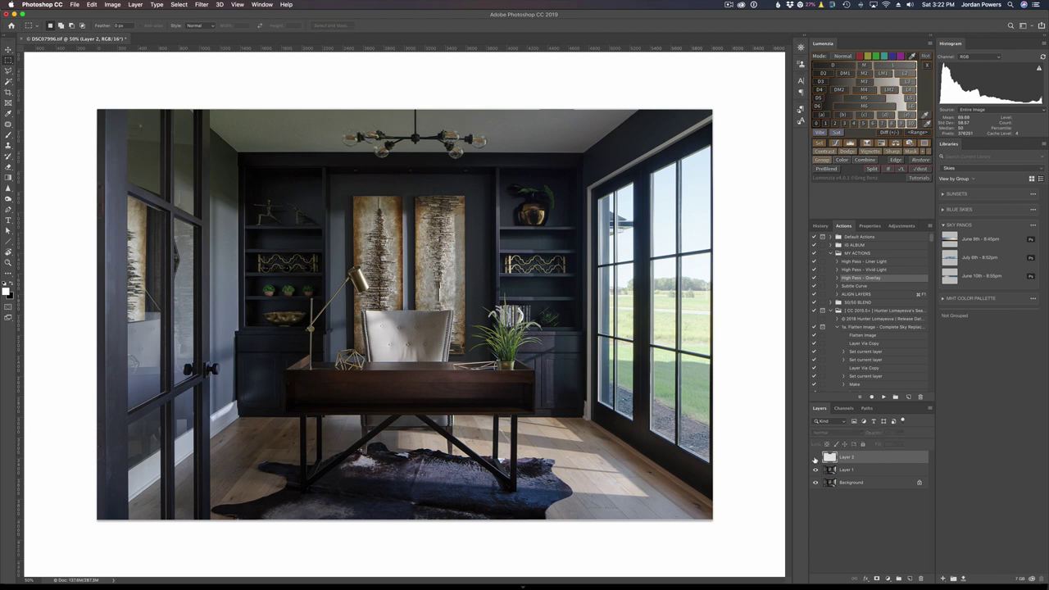
pyautogui.click(814, 458)
pyautogui.click(814, 459)
pyautogui.click(814, 459)
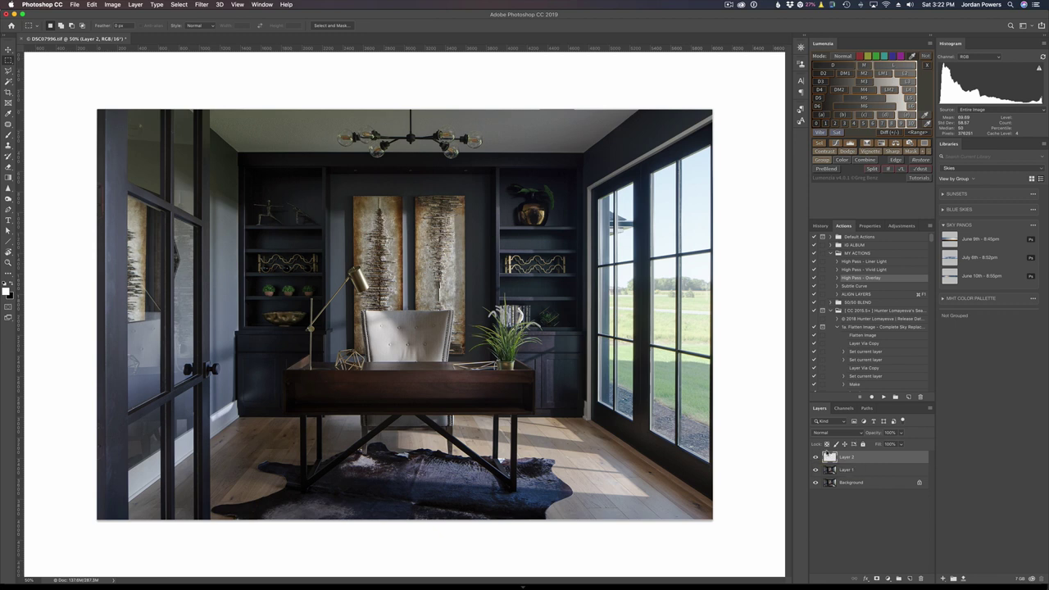
pyautogui.click(929, 408)
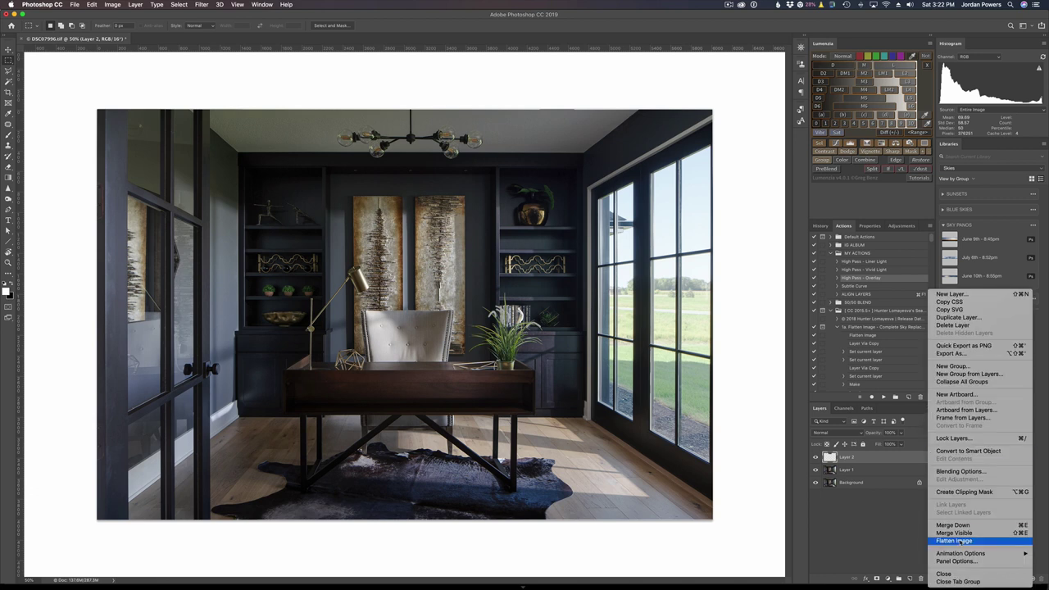
pyautogui.click(957, 540)
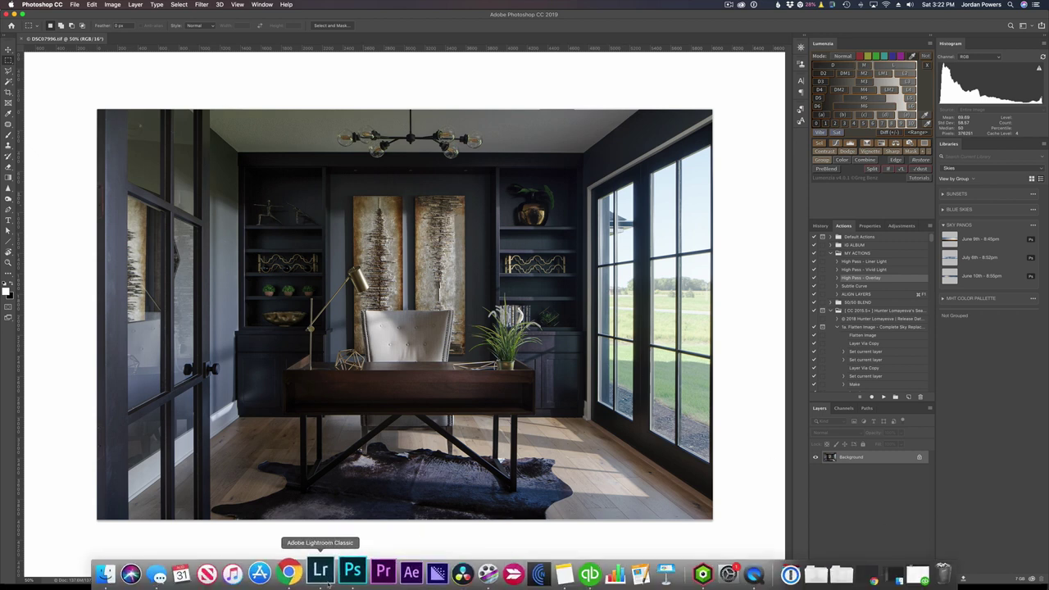
# Step: In Lightroom, label the updated DSC07996 photo green and pull its top-left crop corner inward
pyautogui.click(322, 569)
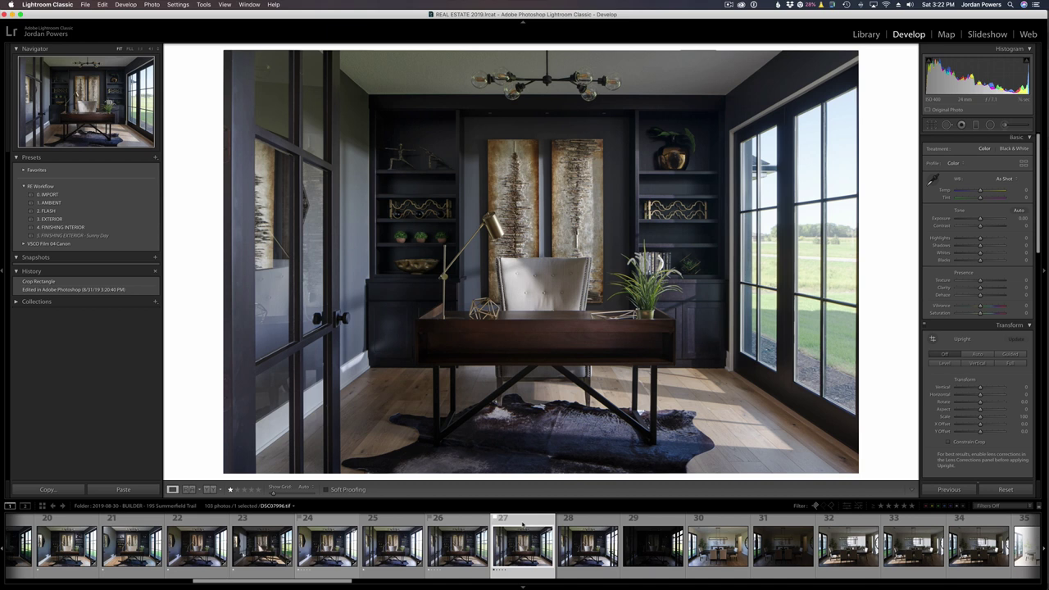
pyautogui.press('8')
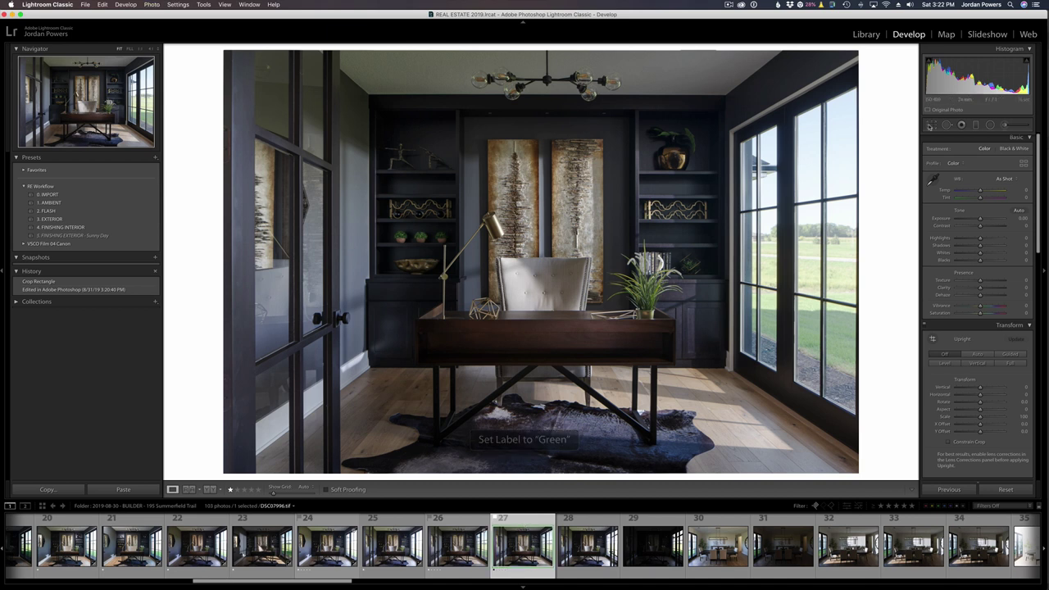
pyautogui.press('r')
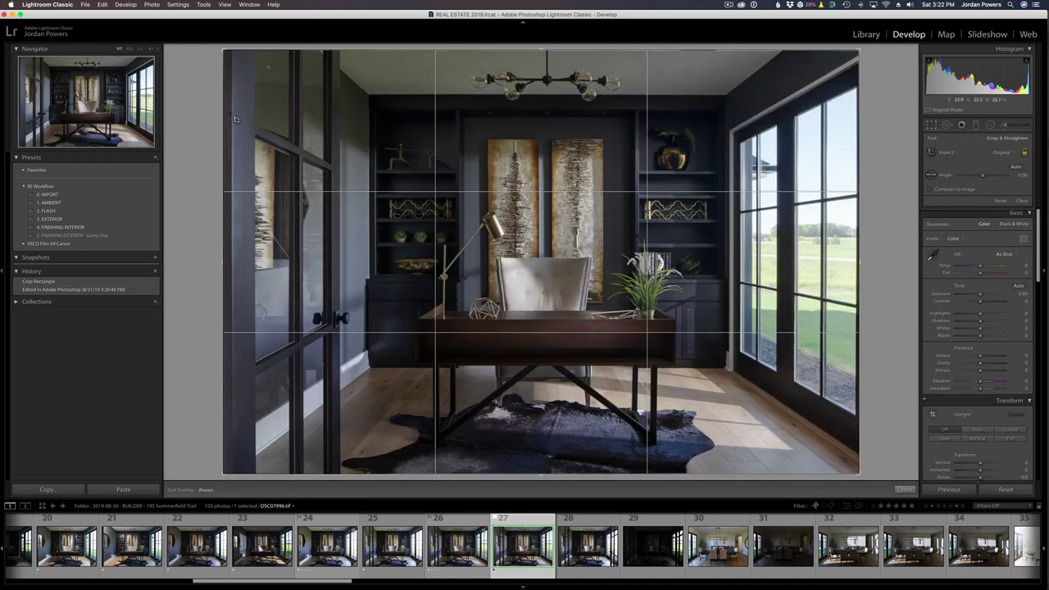
pyautogui.moveTo(233, 60); pyautogui.dragTo(224, 53)
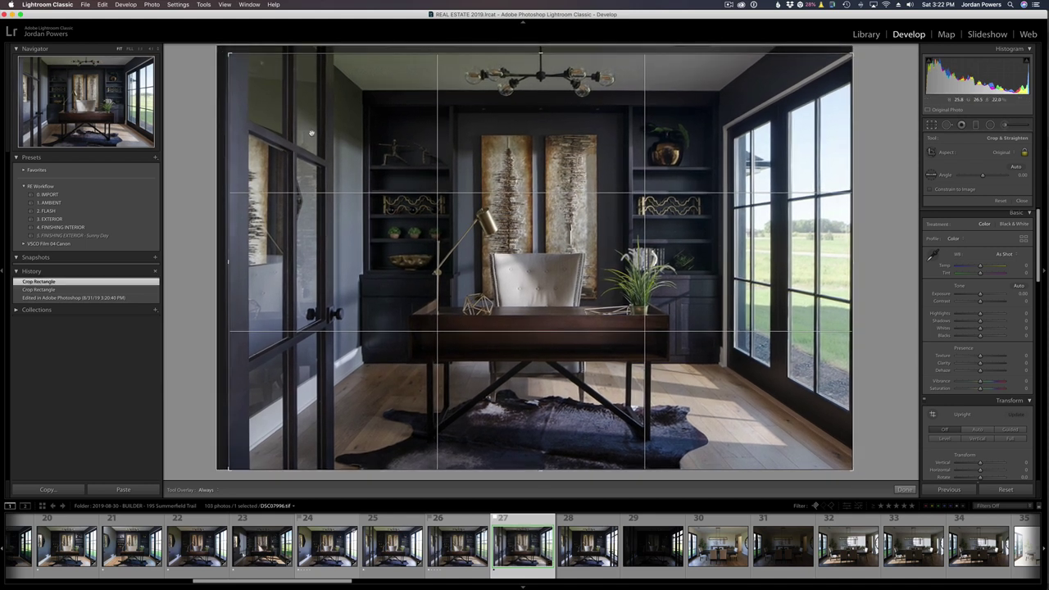
pyautogui.press('Return')
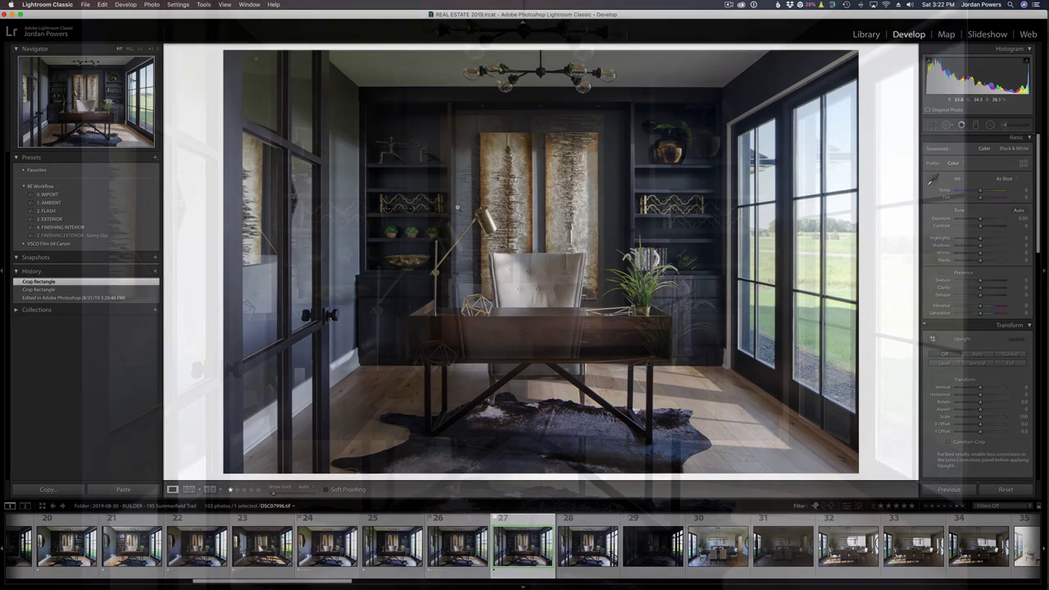